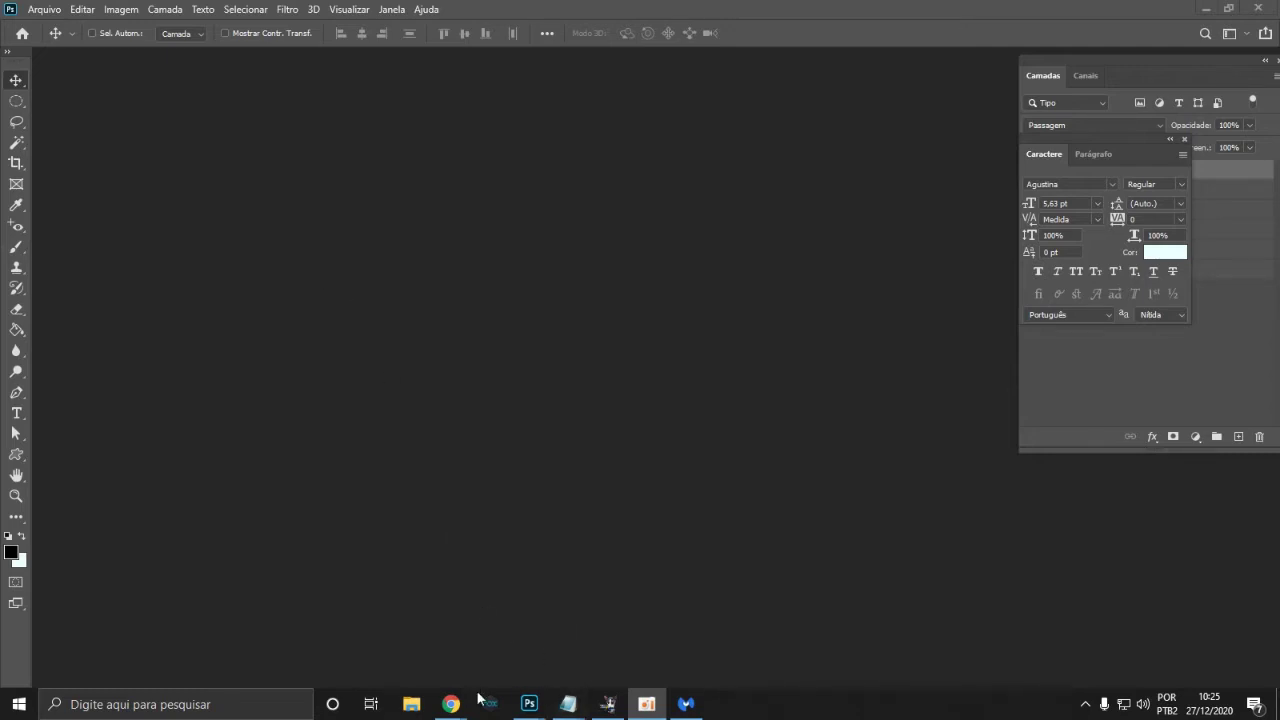
- Bring Chrome forward and browse the Photoshop CC Soberano page's video, R$ 137,90 price and benefits
mouse_move(451, 704)
click(638, 620)
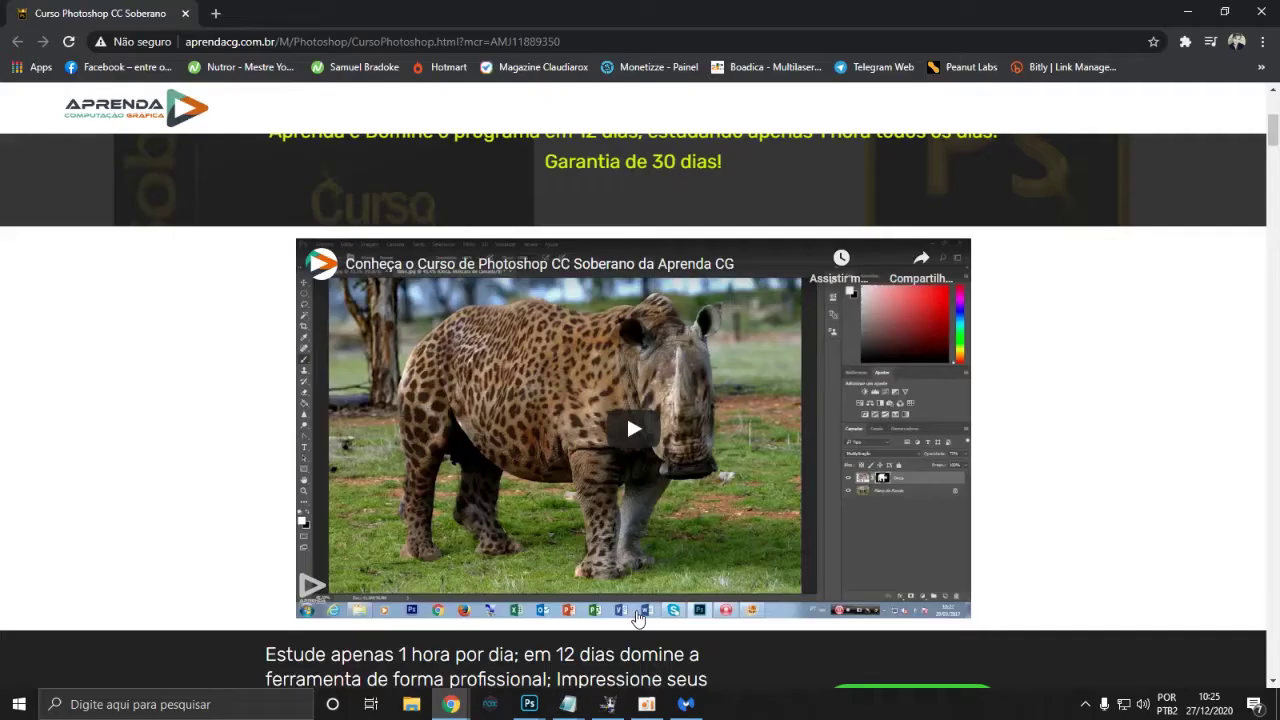
scroll(505, 375, up, 4)
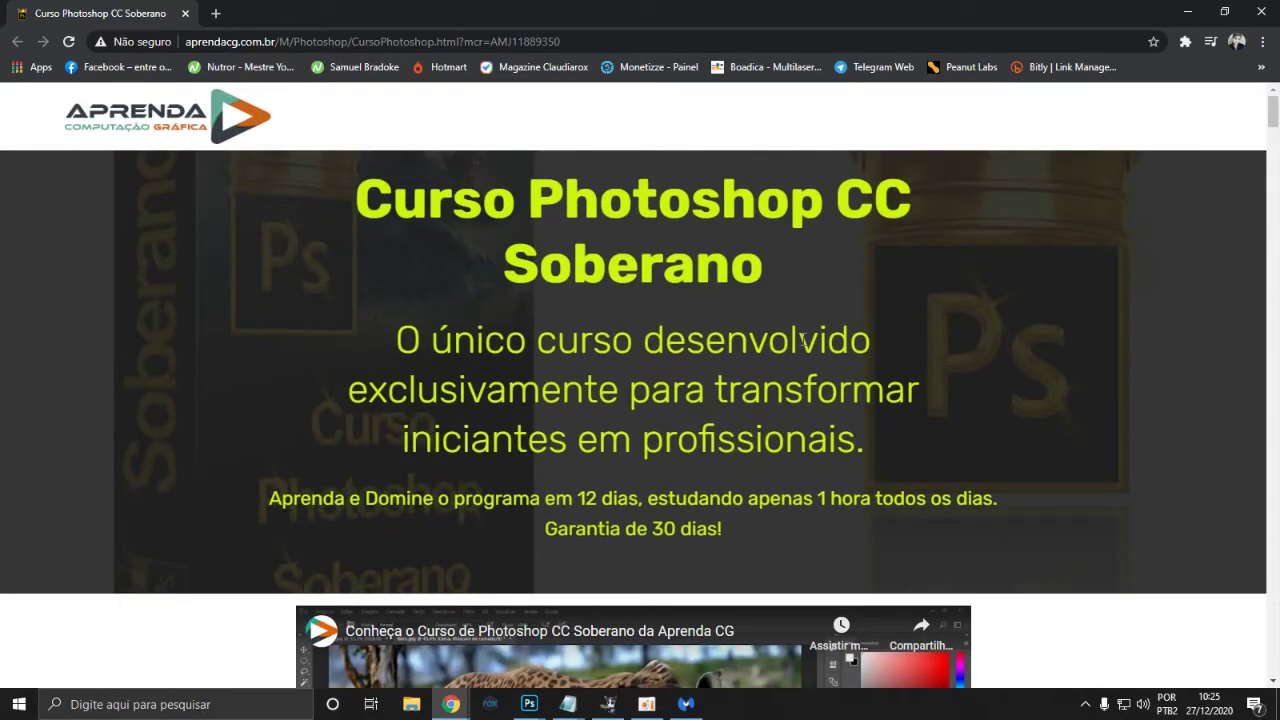
scroll(489, 369, down, 3)
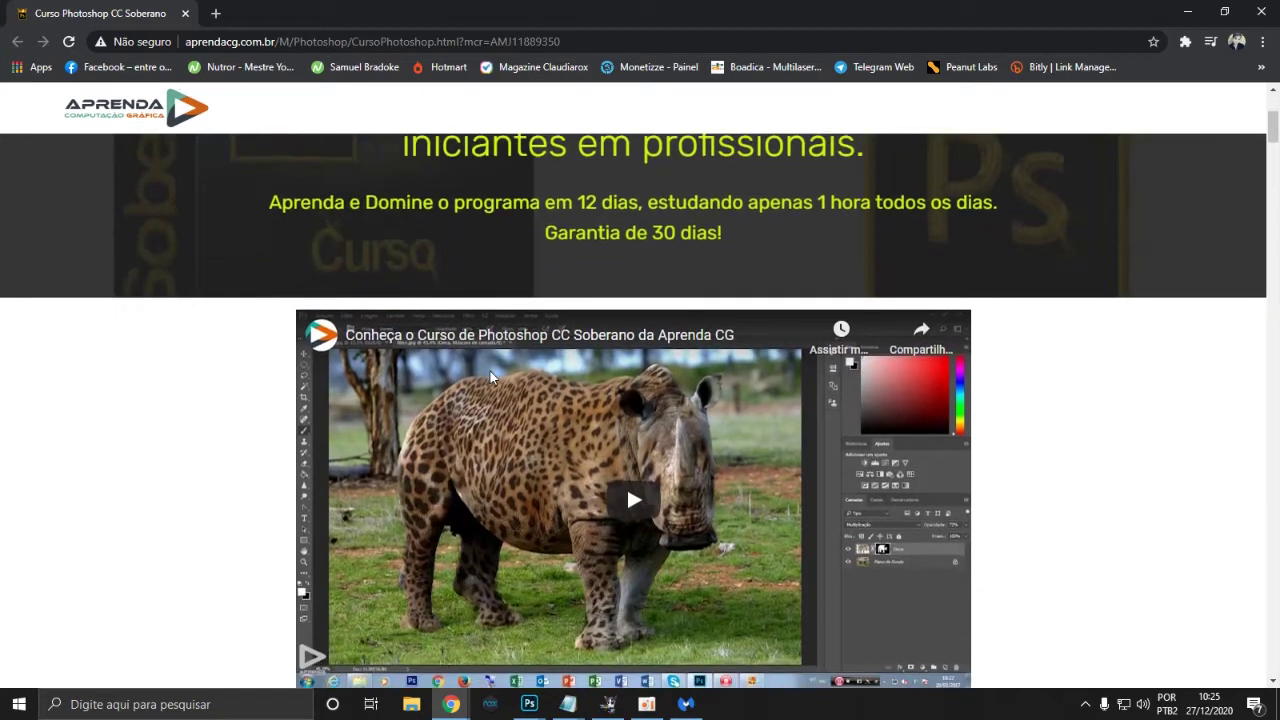
scroll(490, 372, down, 2)
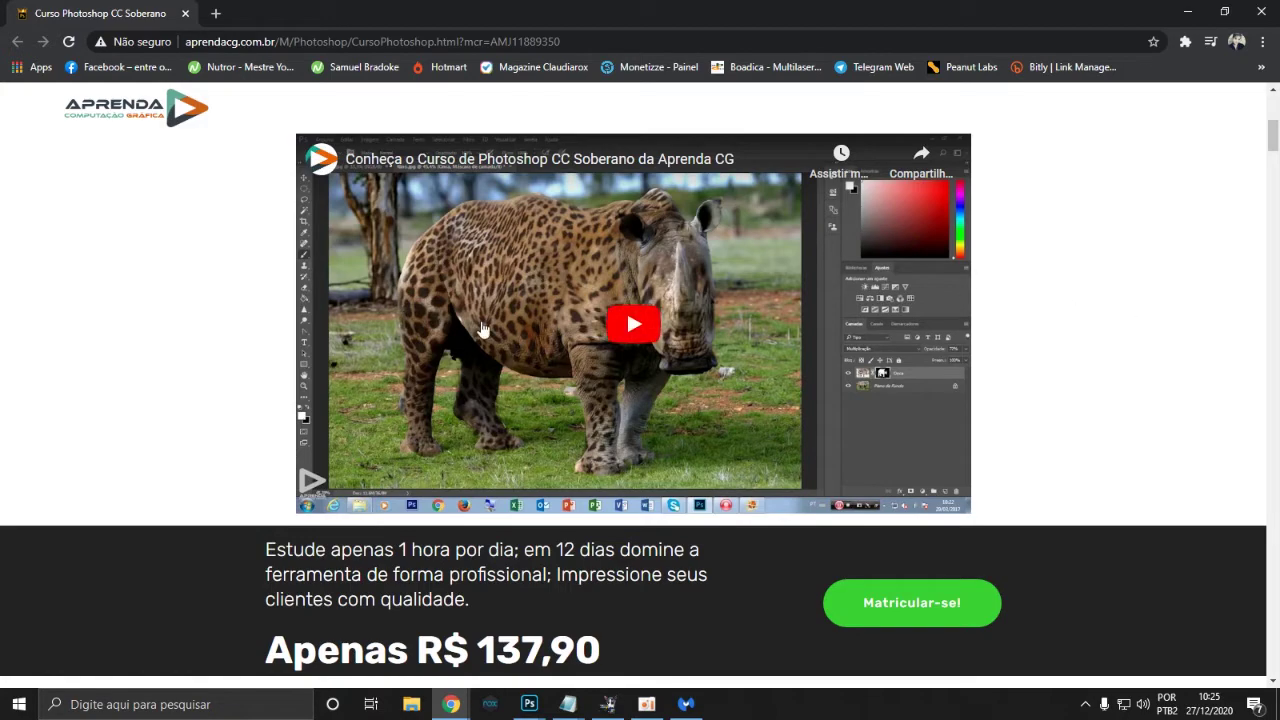
scroll(484, 328, down, 1)
scroll(482, 330, down, 1)
scroll(482, 330, down, 1)
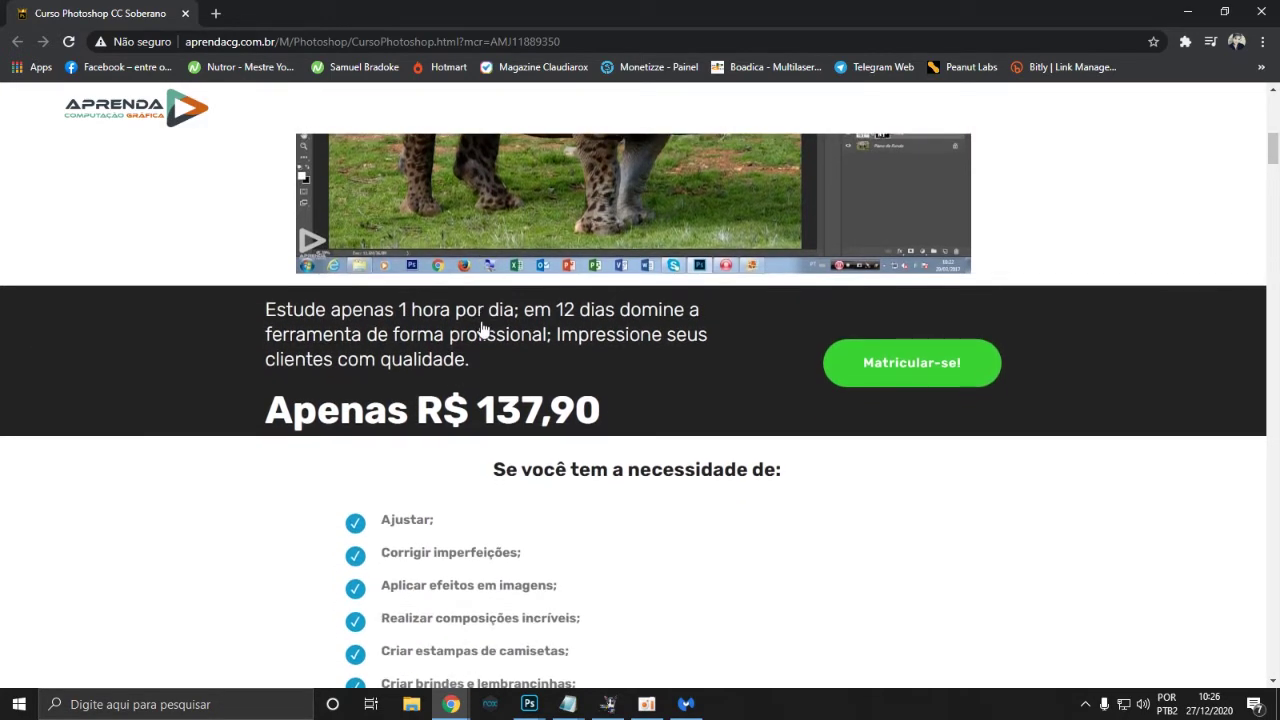
scroll(482, 328, up, 5)
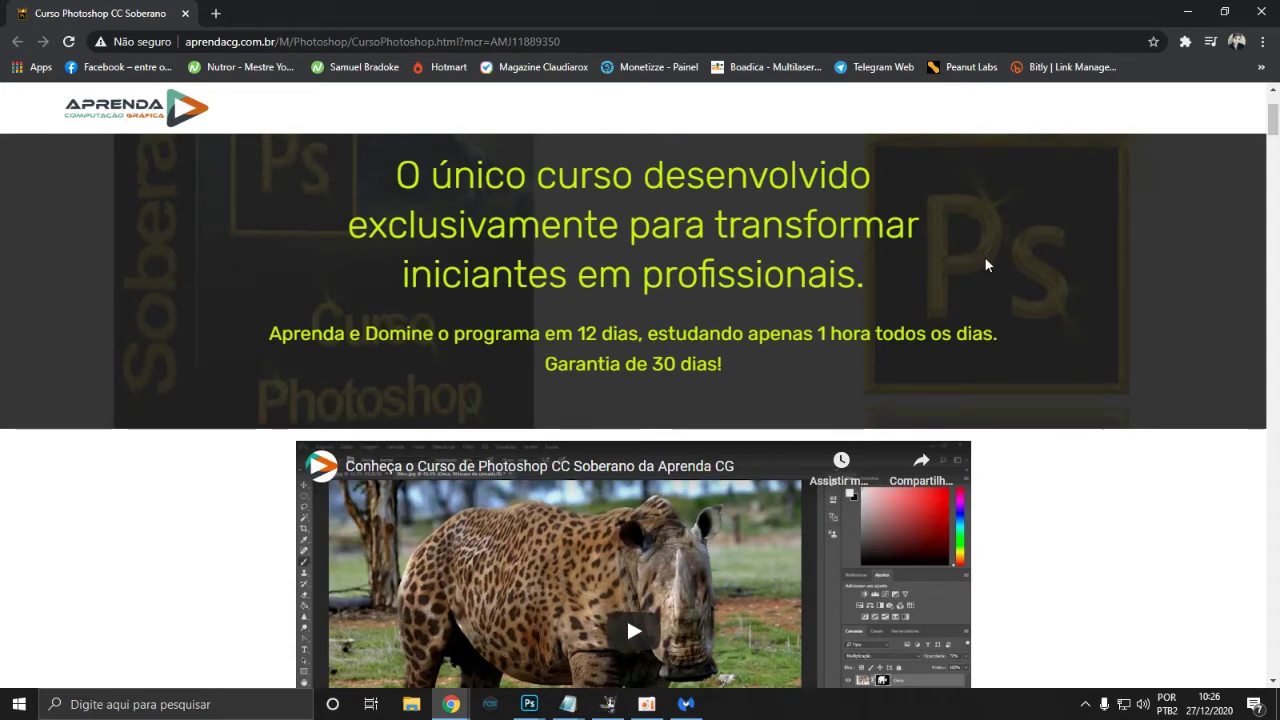
scroll(985, 262, down, 1)
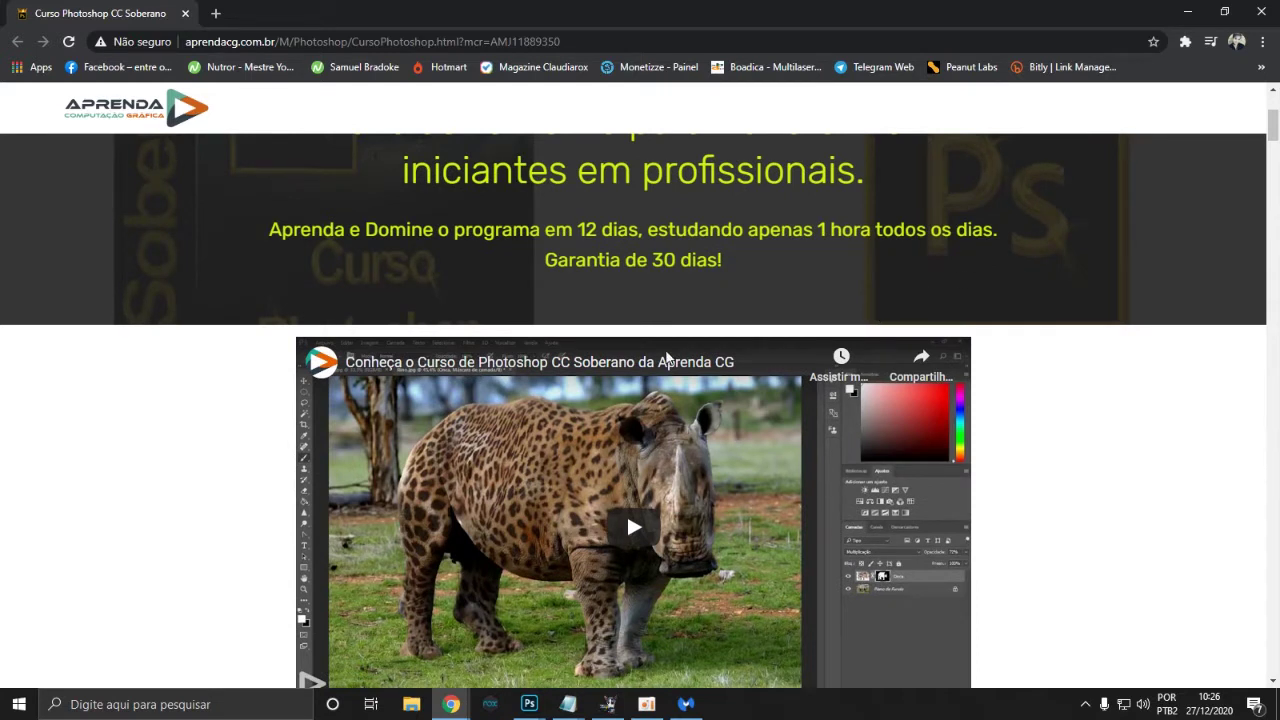
scroll(668, 357, down, 1)
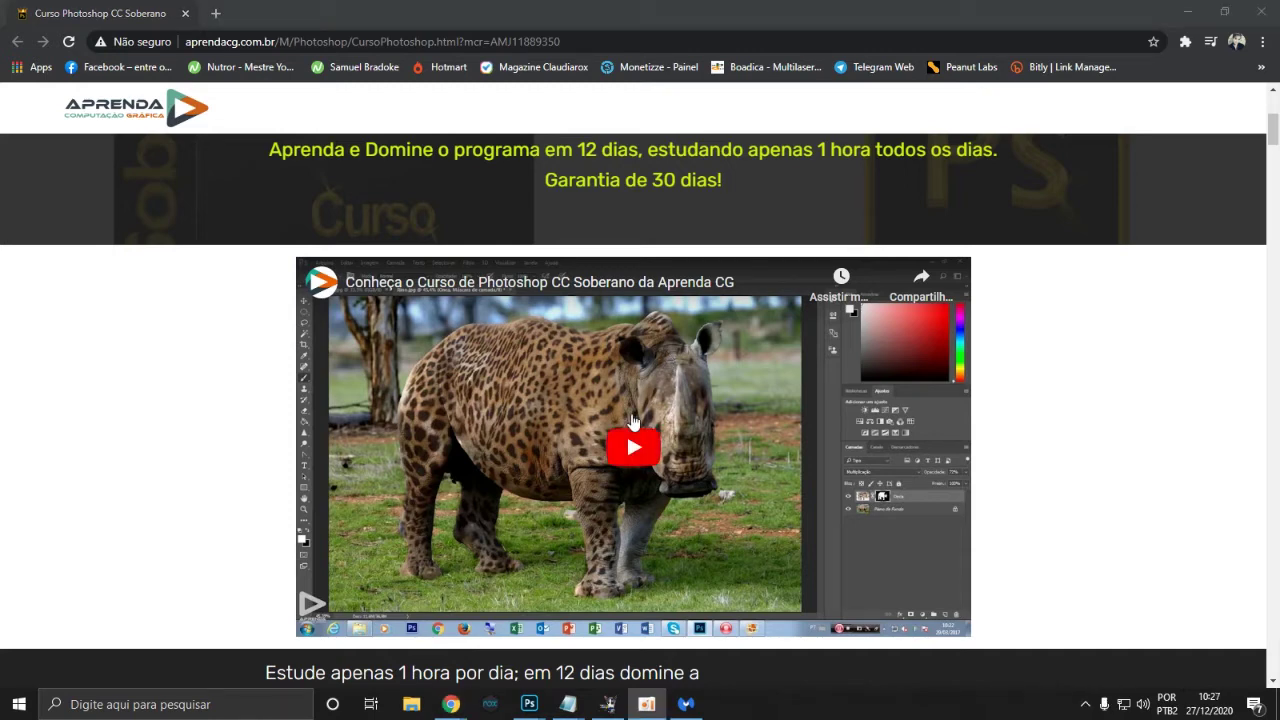
scroll(632, 421, down, 2)
scroll(632, 421, down, 2)
scroll(632, 421, down, 1)
scroll(632, 421, down, 1)
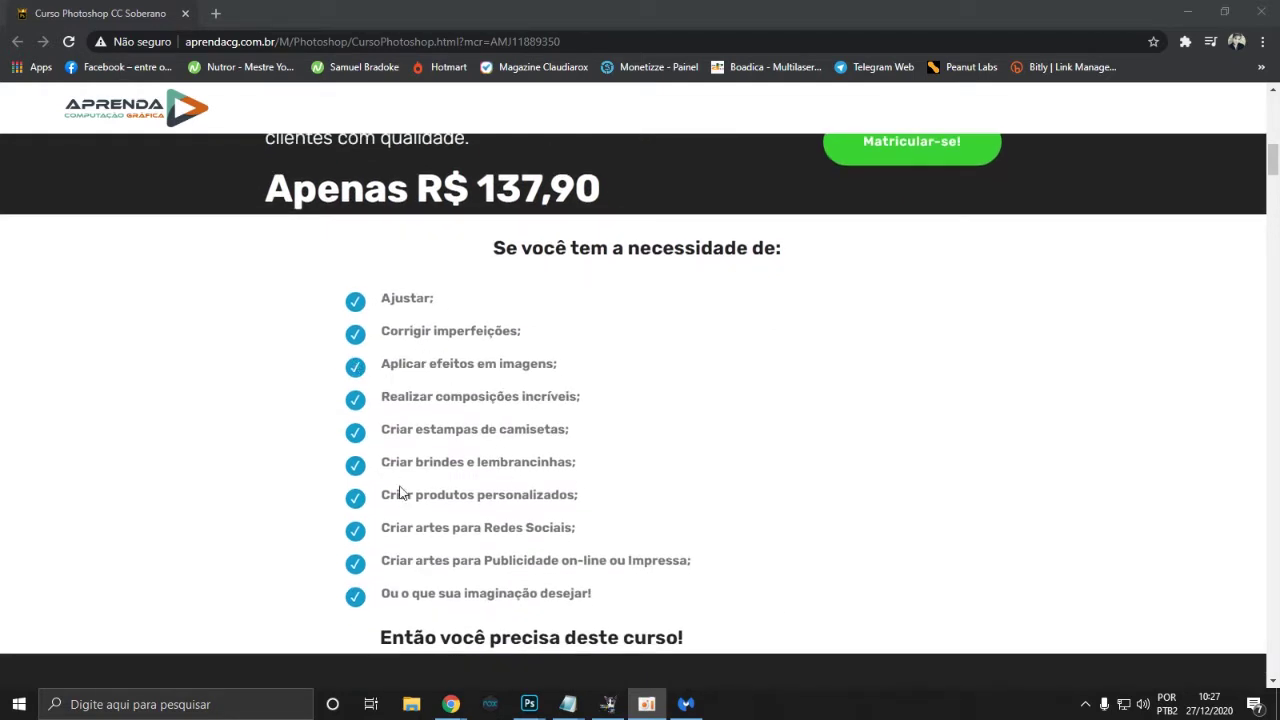
- Scroll through Benefícios e Vantagens, the instructor bio and Passo-a-passo, then scroll back up
scroll(478, 515, down, 2)
scroll(478, 515, down, 2)
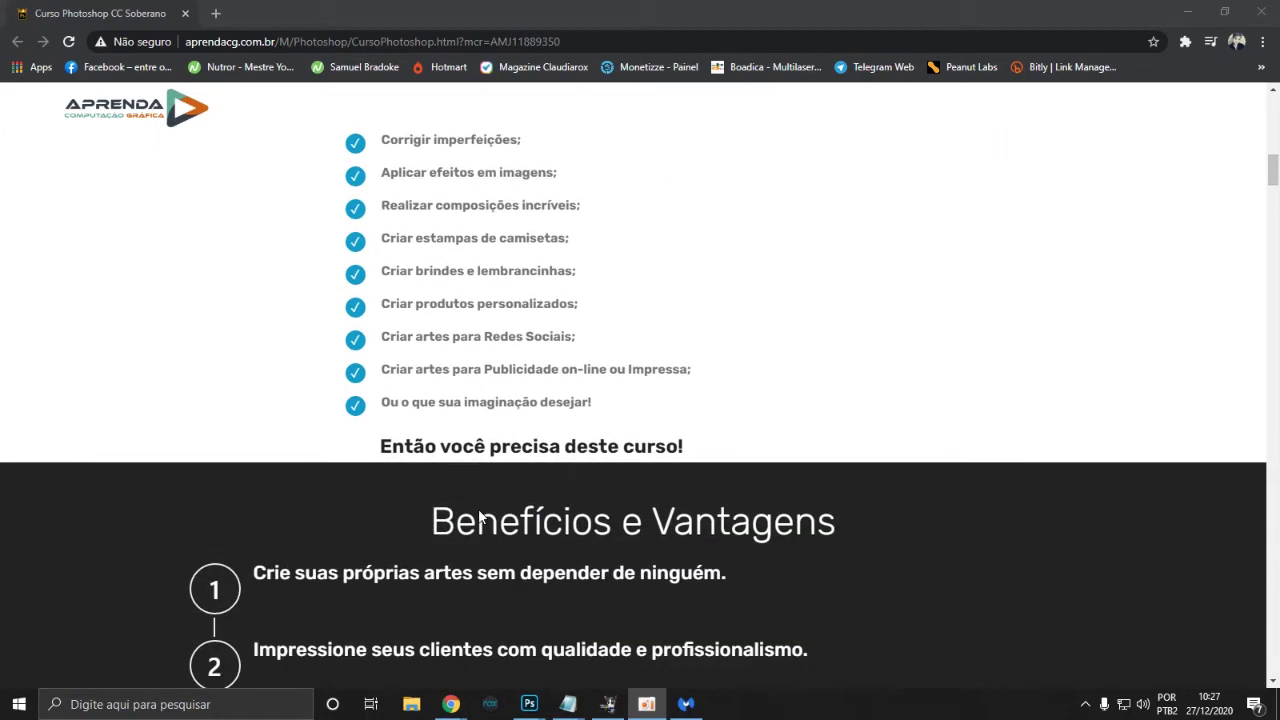
scroll(478, 515, down, 2)
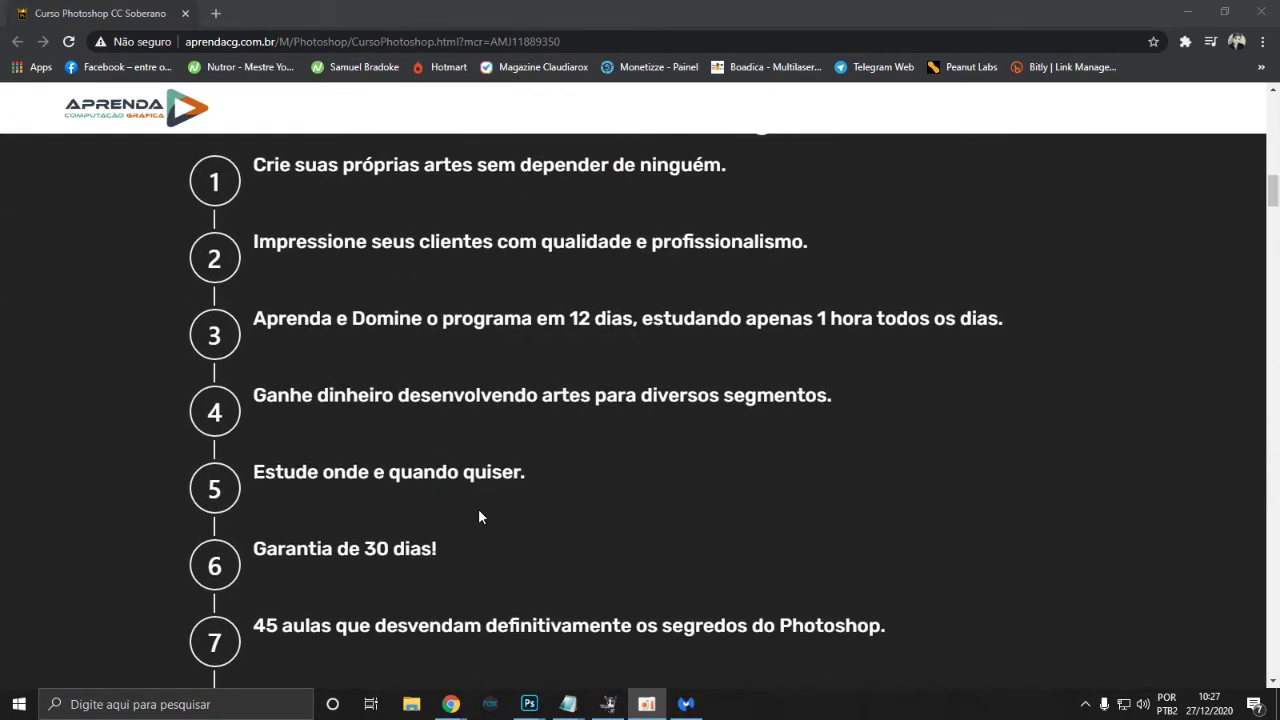
scroll(478, 515, down, 2)
scroll(478, 515, down, 2)
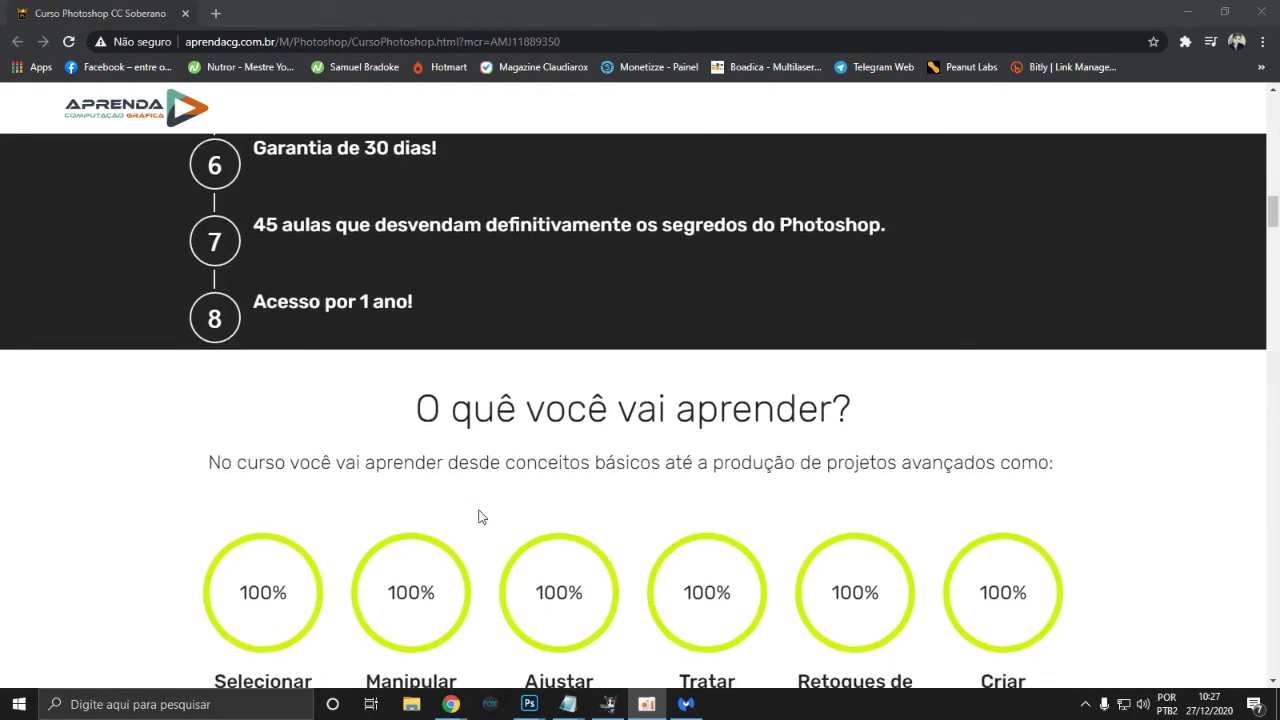
scroll(478, 515, down, 2)
scroll(478, 515, down, 6)
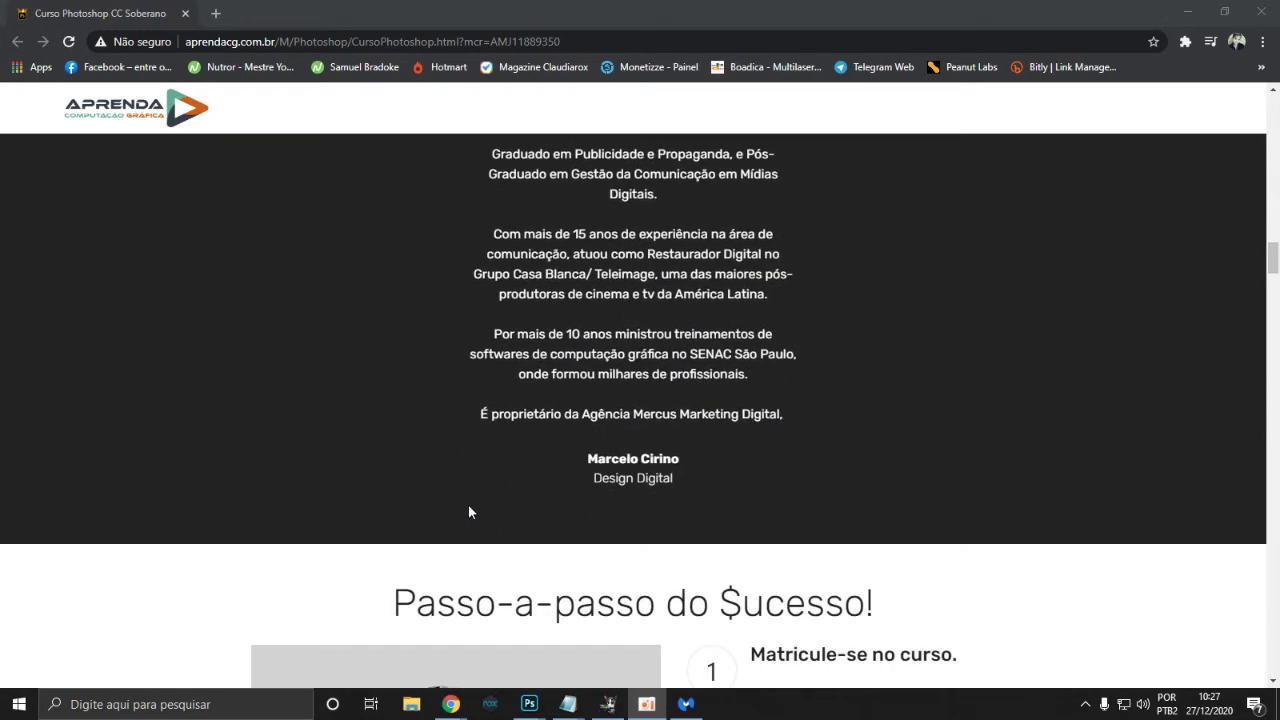
scroll(468, 505, up, 1)
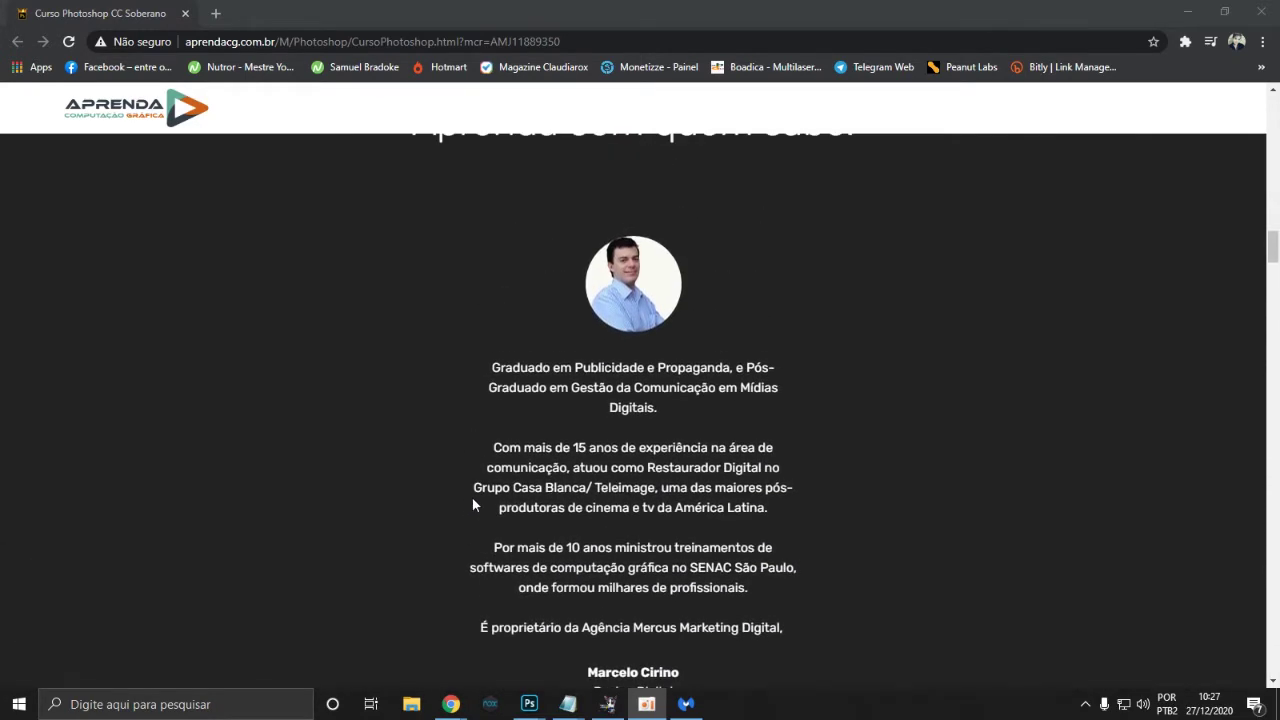
scroll(470, 505, down, 3)
scroll(472, 498, down, 2)
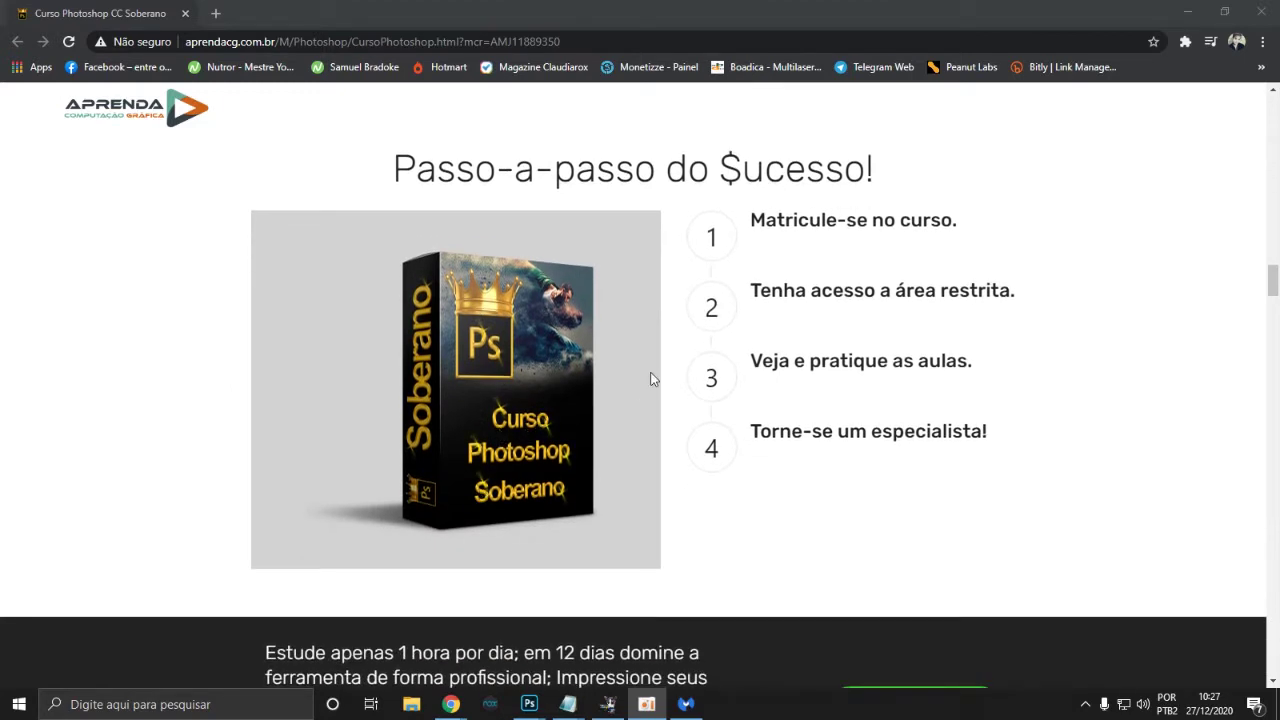
scroll(657, 376, down, 1)
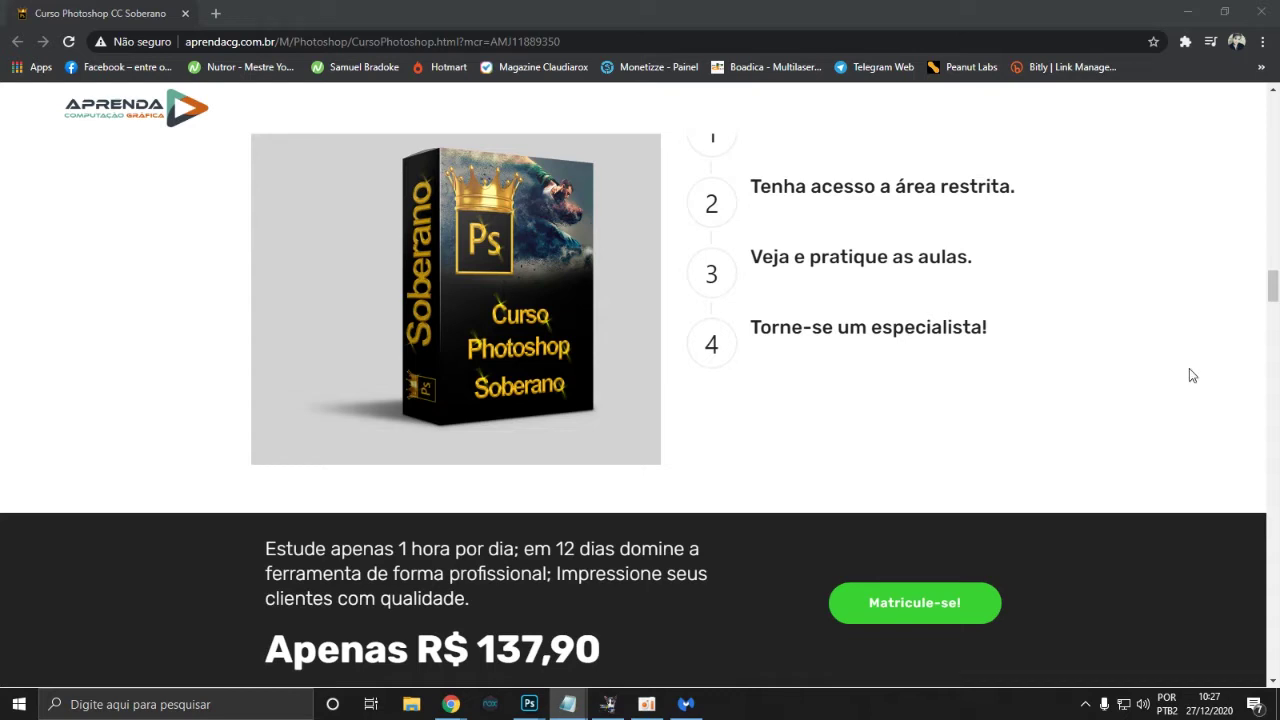
scroll(603, 366, up, 3)
scroll(603, 366, up, 5)
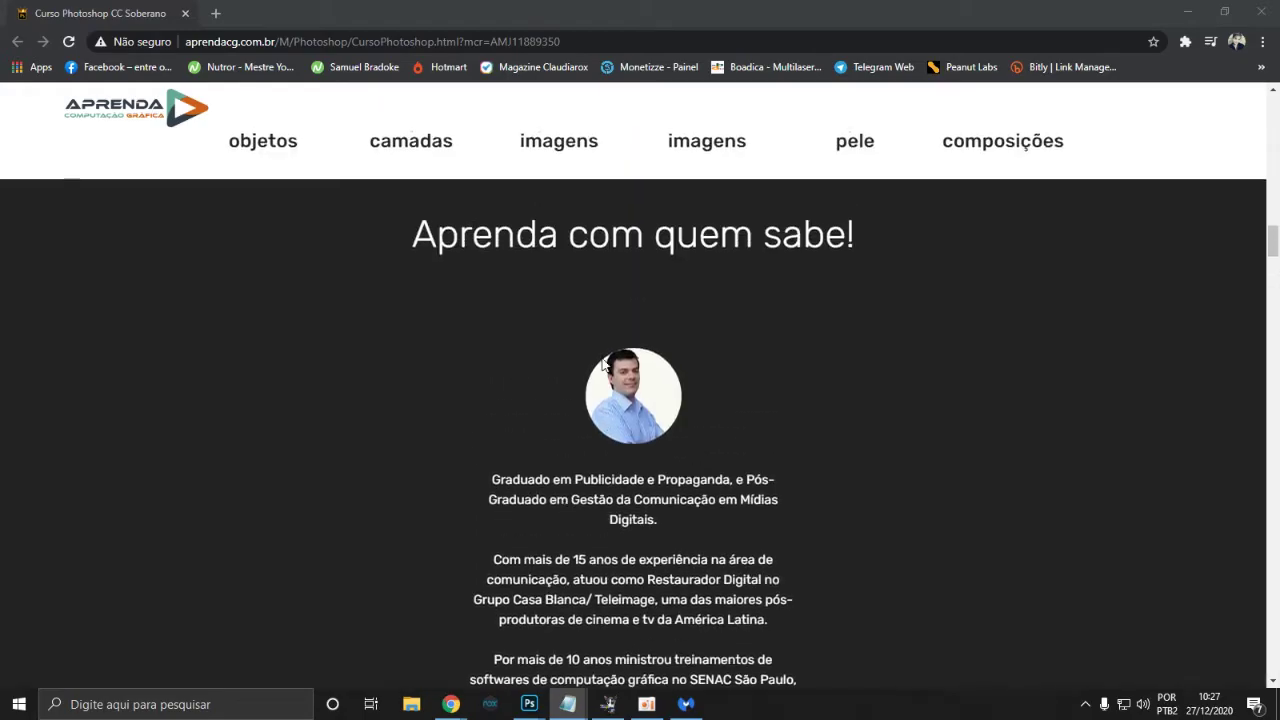
scroll(603, 366, up, 5)
scroll(1080, 94, up, 2)
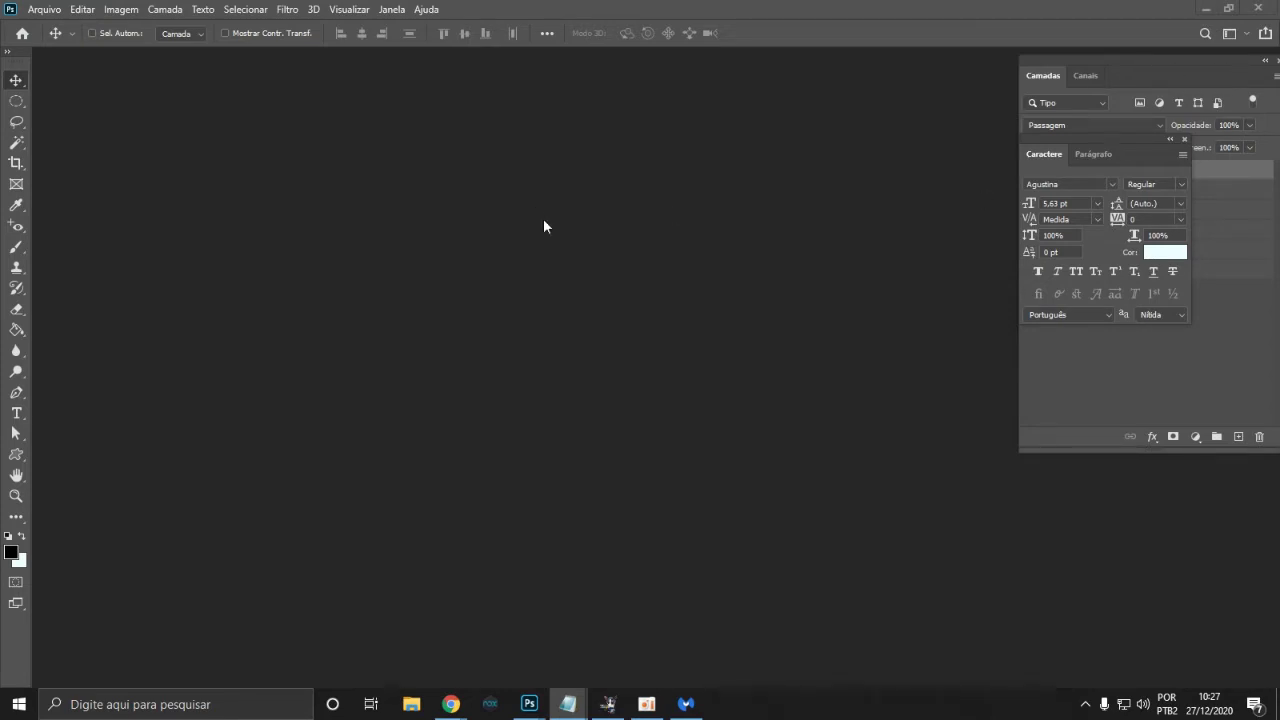
- Create a new 1080 × 1080 px document at 72 ppi
click(40, 9)
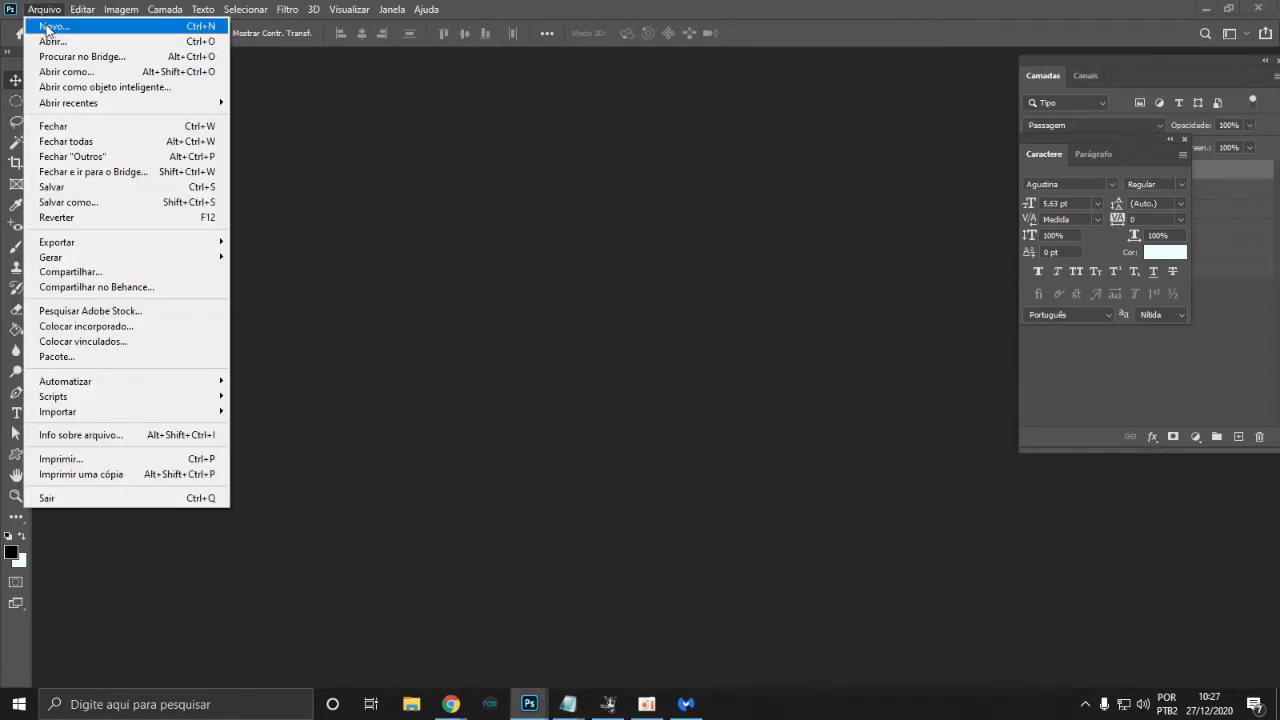
click(46, 27)
drag(521, 195, 567, 188)
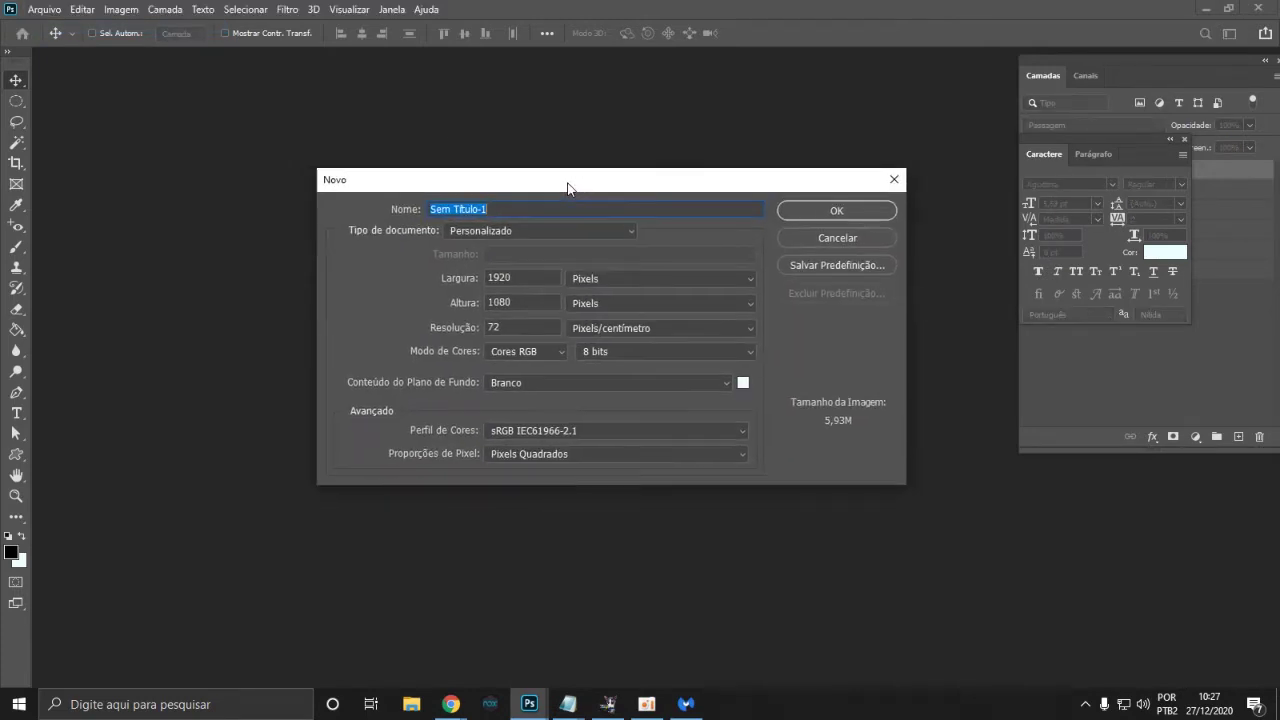
click(537, 279)
text(1080)
drag(683, 193, 589, 190)
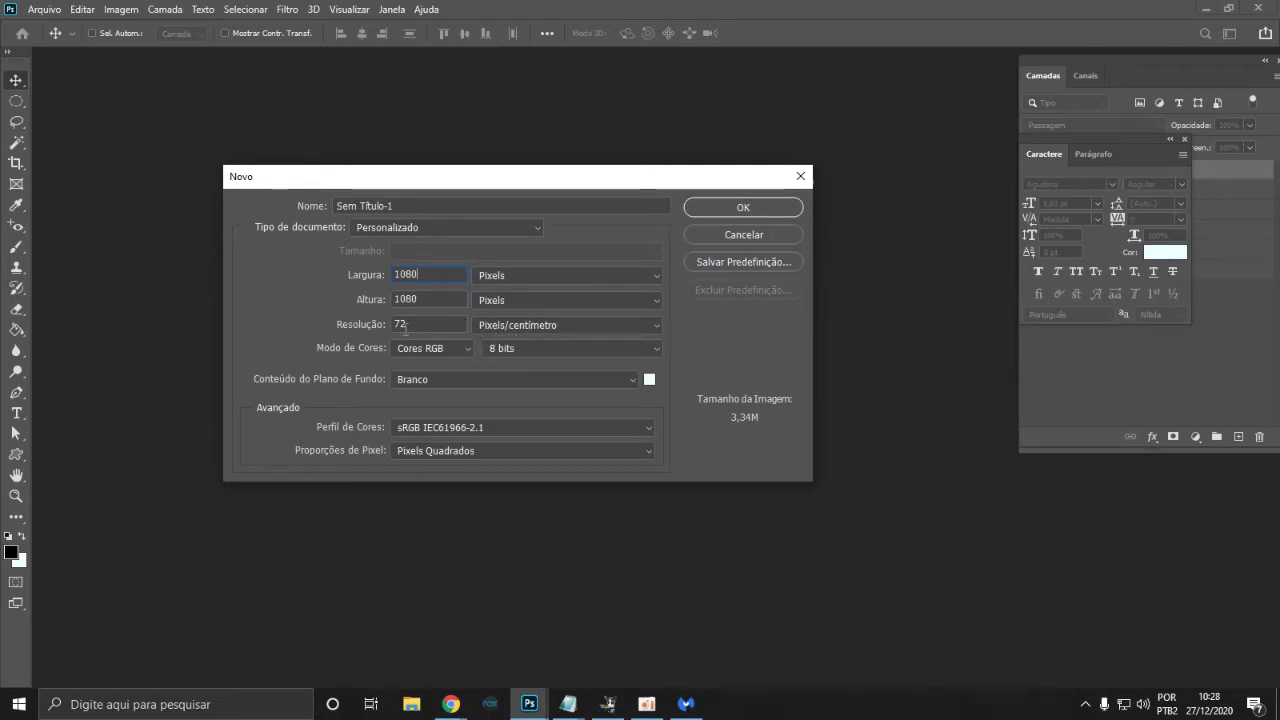
click(733, 209)
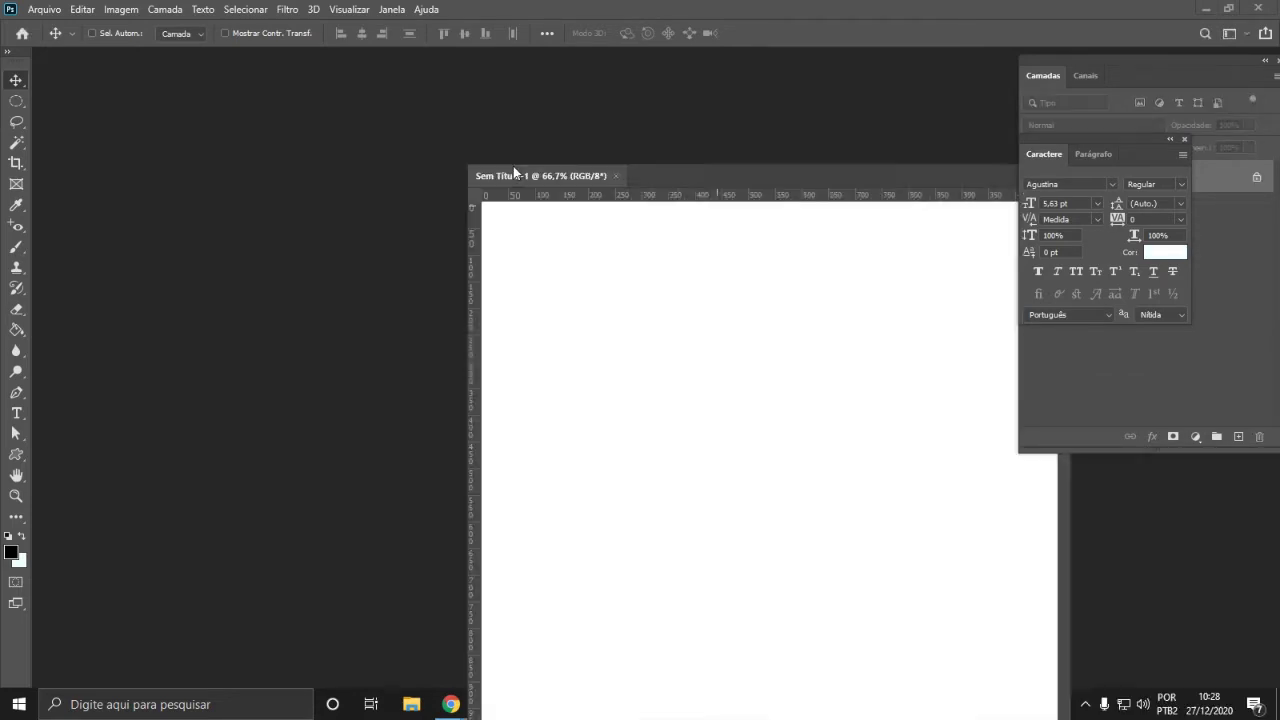
- Float the Sem Título-1 document in its own window and nudge it left
mouse_move(513, 168)
mouse_down()
mouse_move(256, 90)
mouse_move(446, 73)
mouse_up()
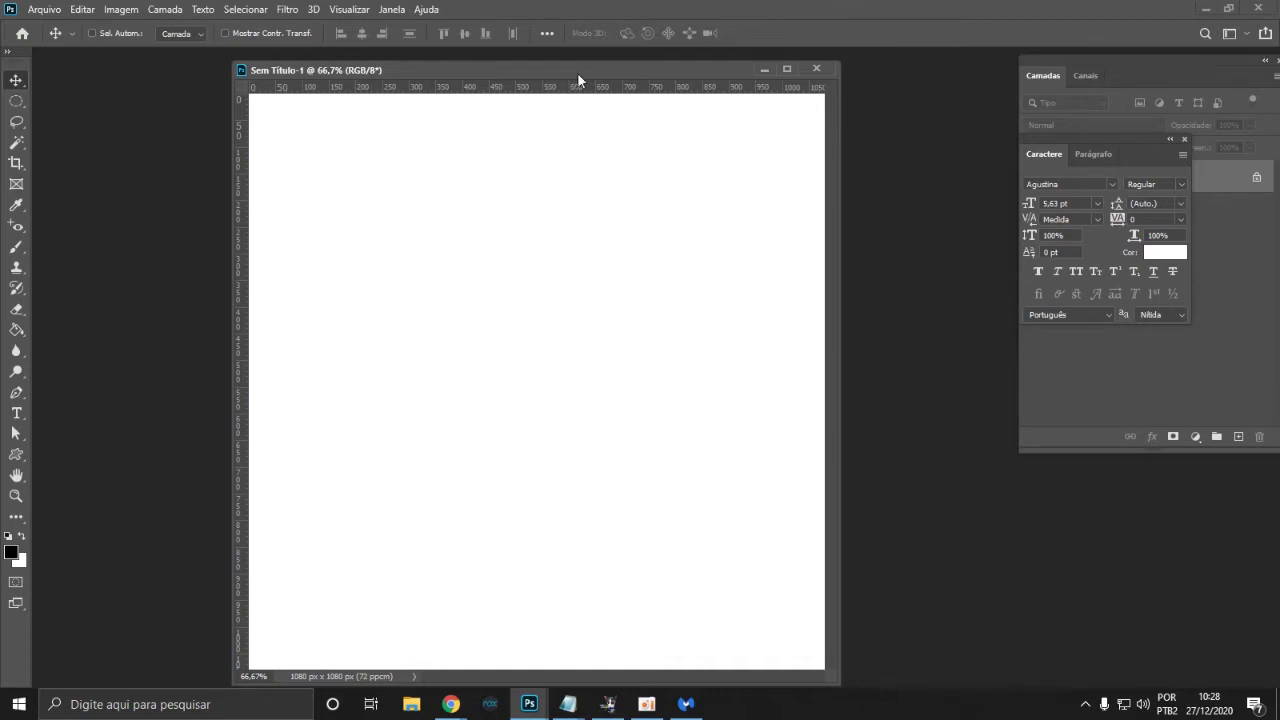
drag(566, 76, 540, 74)
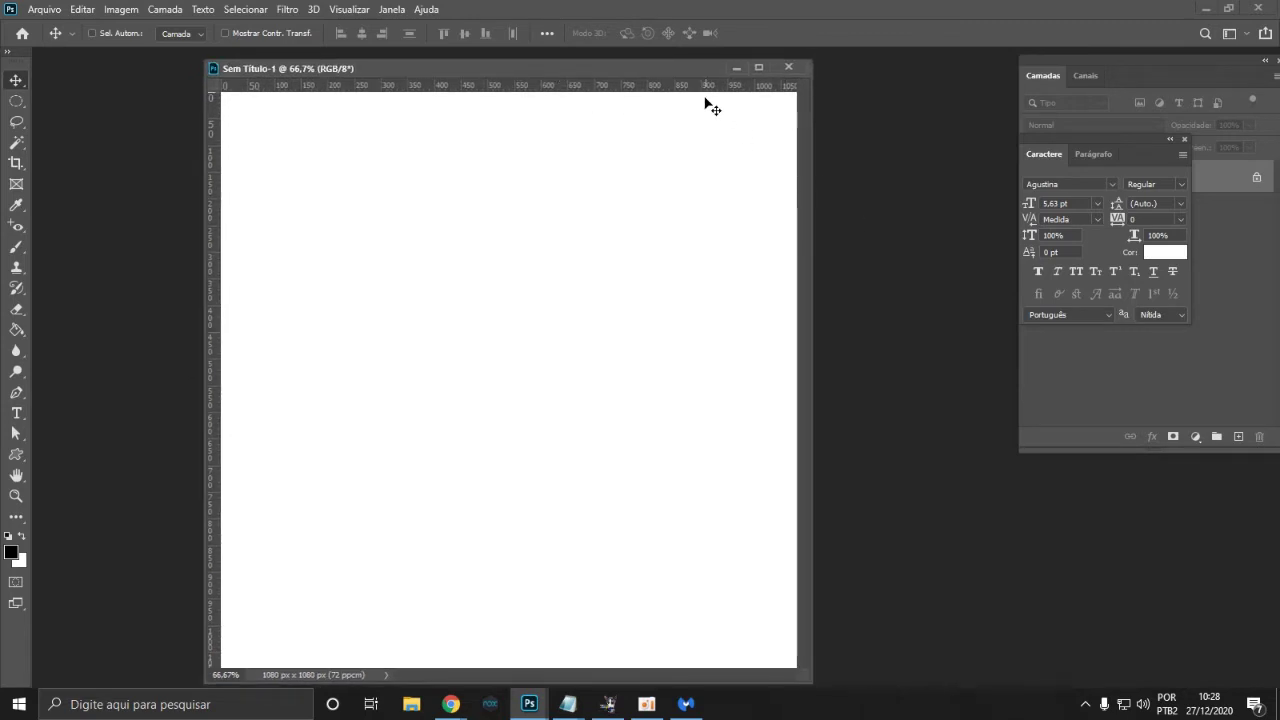
drag(702, 70, 681, 69)
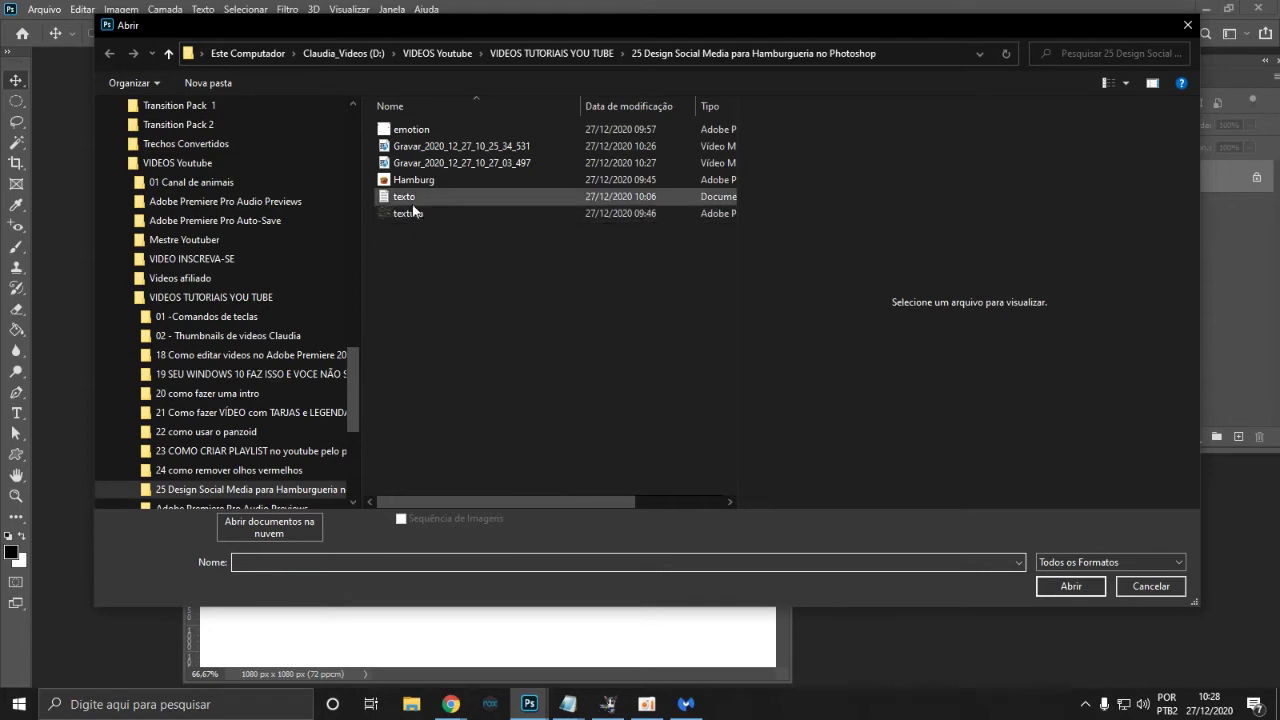
- Open Hamburg.psd with its embedded colour profile and place it beside Sem Título-1
click(411, 181)
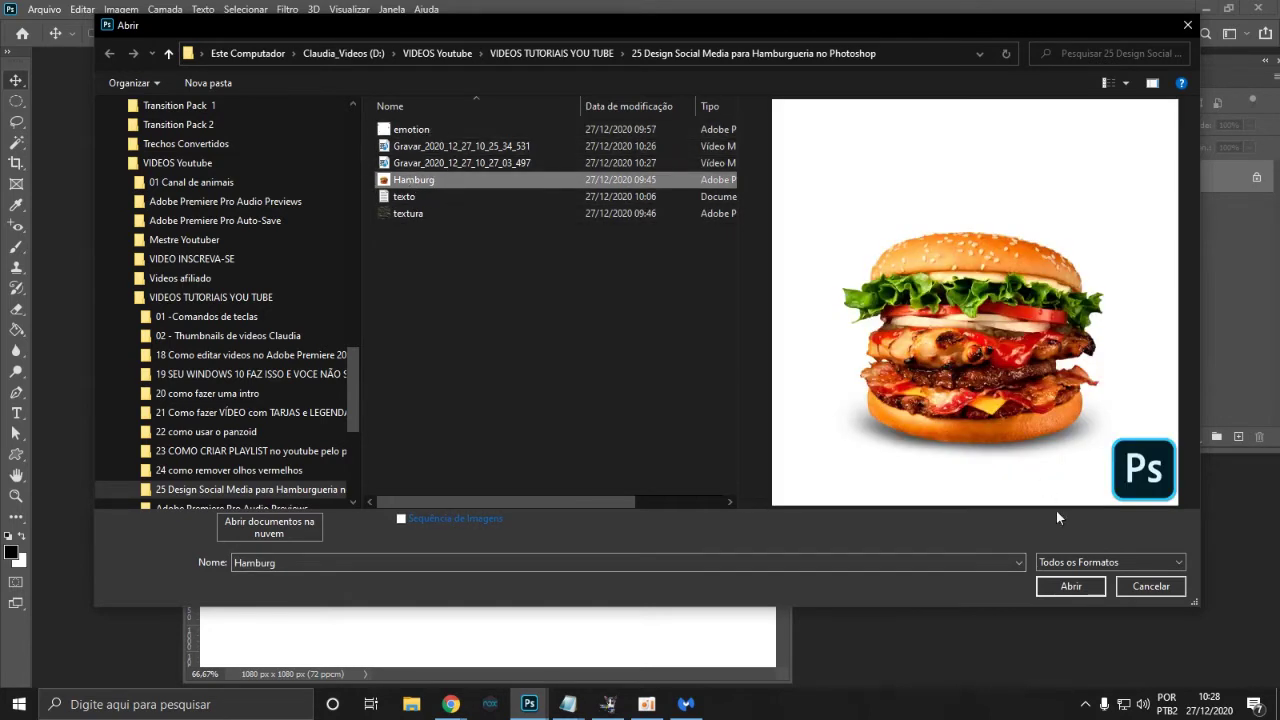
click(1070, 586)
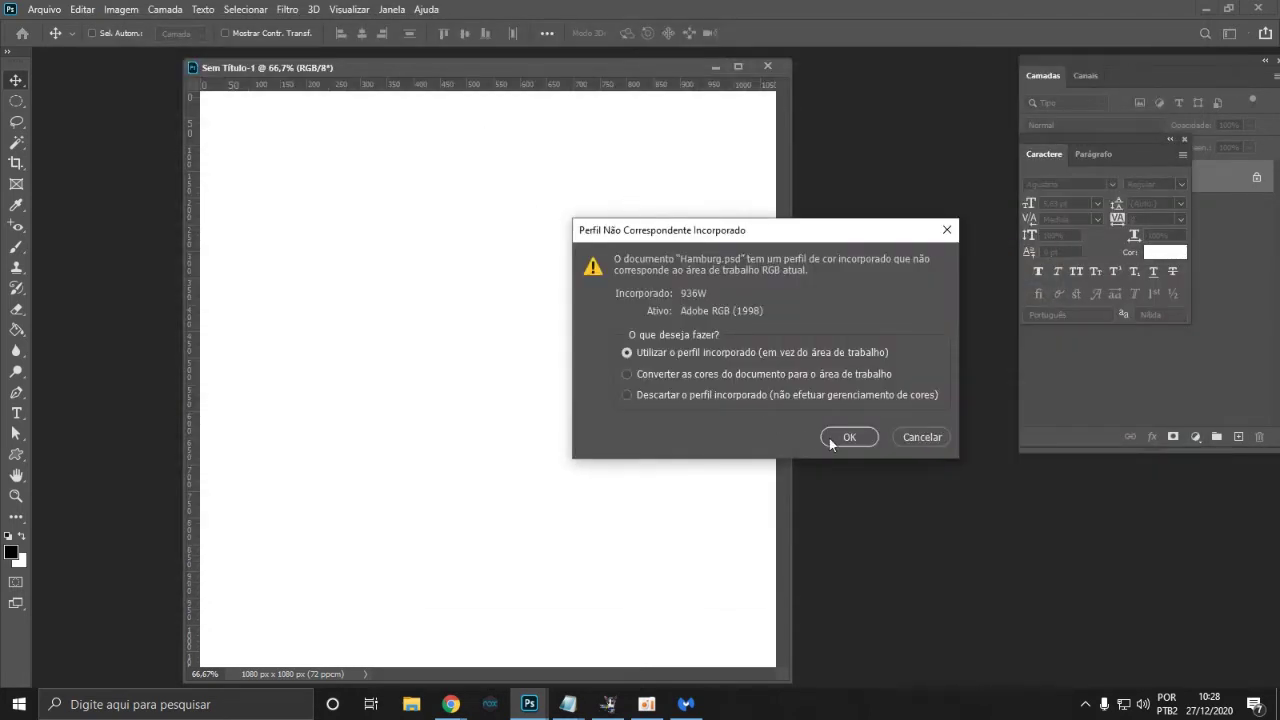
click(843, 438)
drag(466, 88, 744, 162)
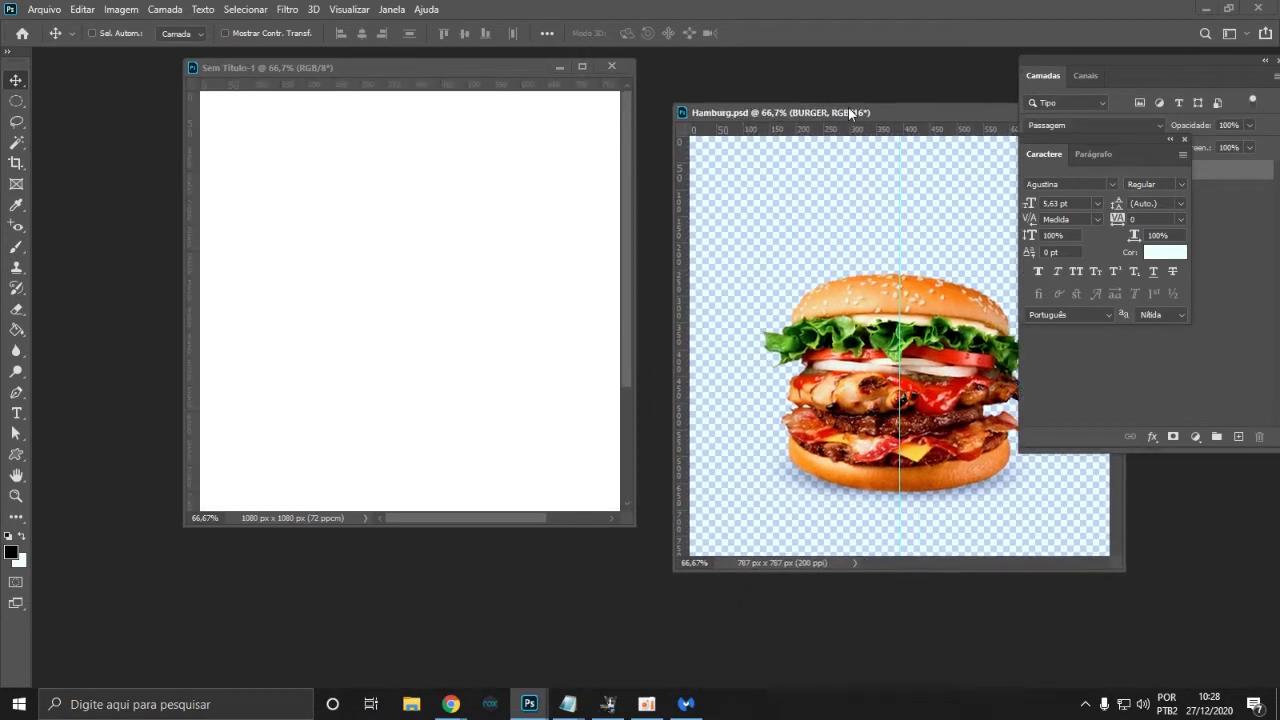
drag(744, 162, 801, 111)
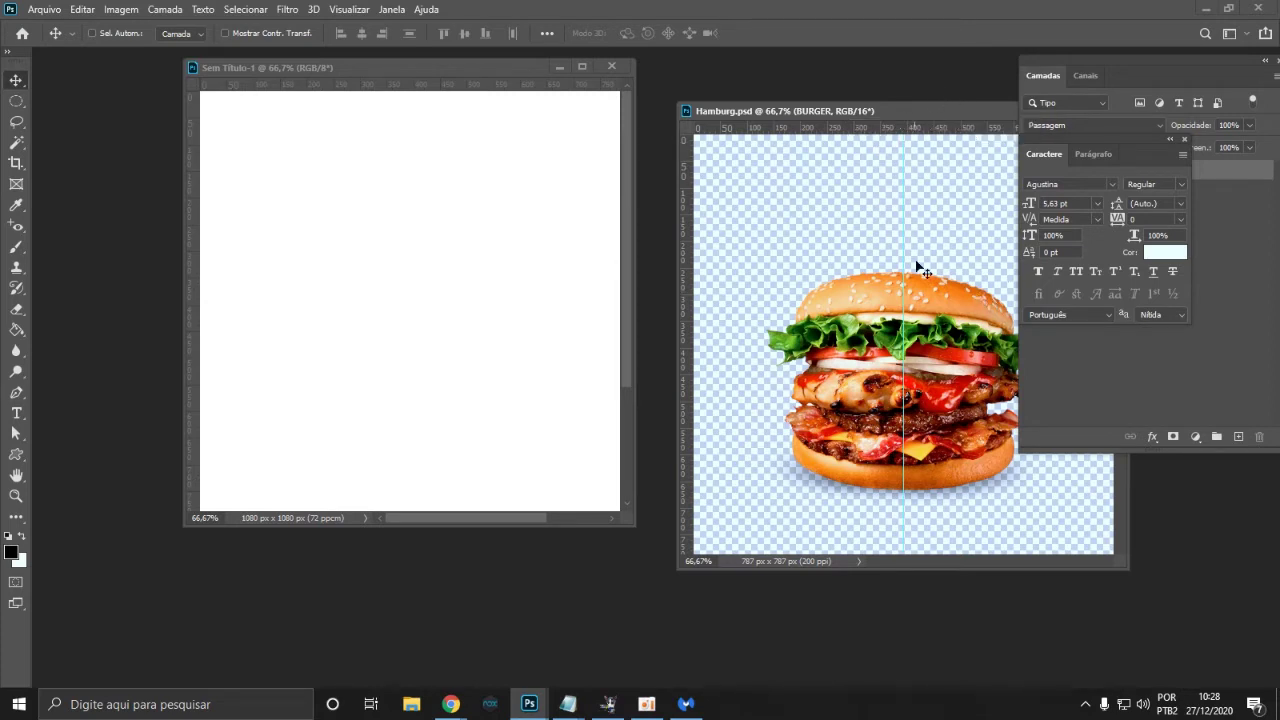
drag(920, 268, 922, 296)
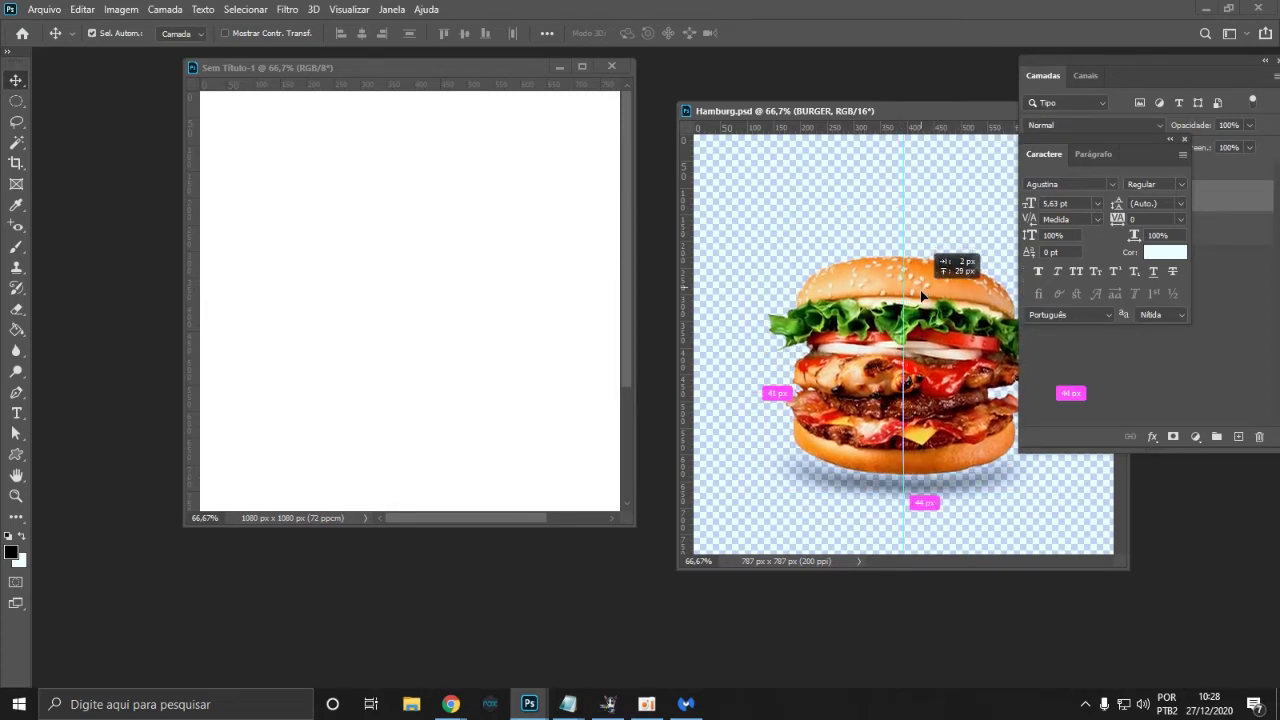
drag(922, 296, 922, 300)
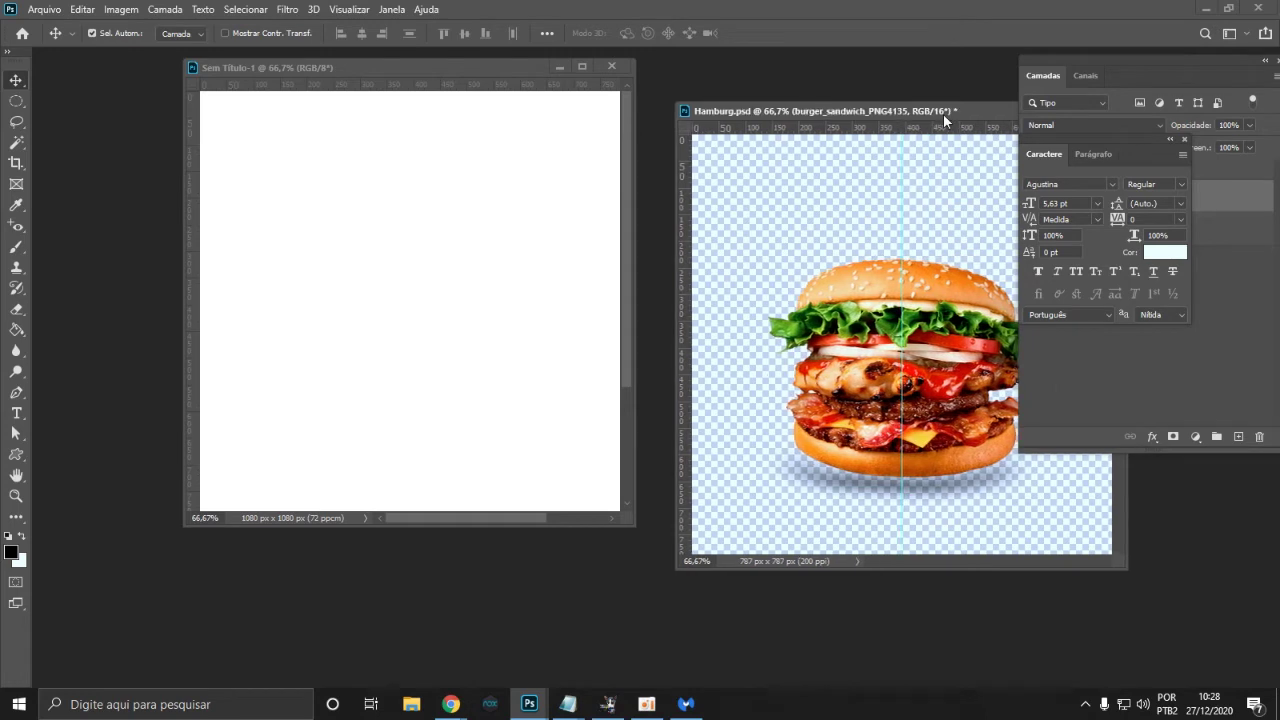
- Move the Character panel down and enlarge the Sem Título-1 window to show the whole canvas
drag(1142, 160, 1157, 460)
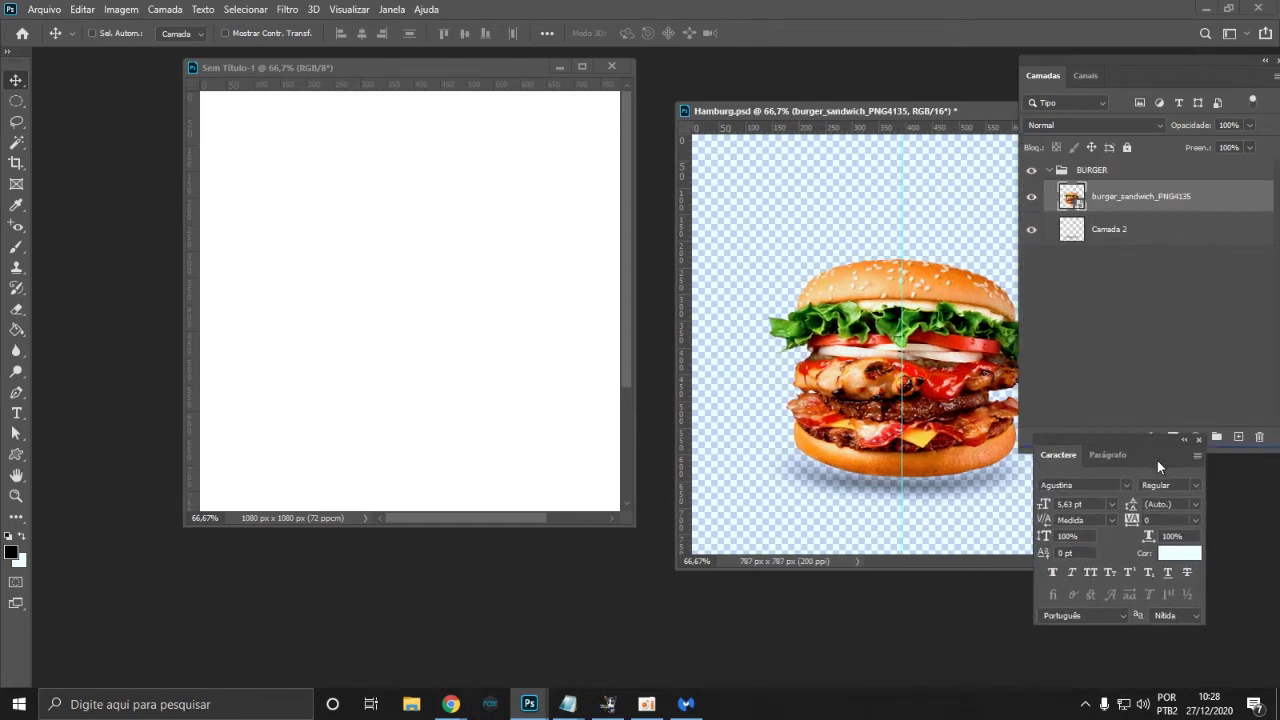
drag(634, 520, 658, 645)
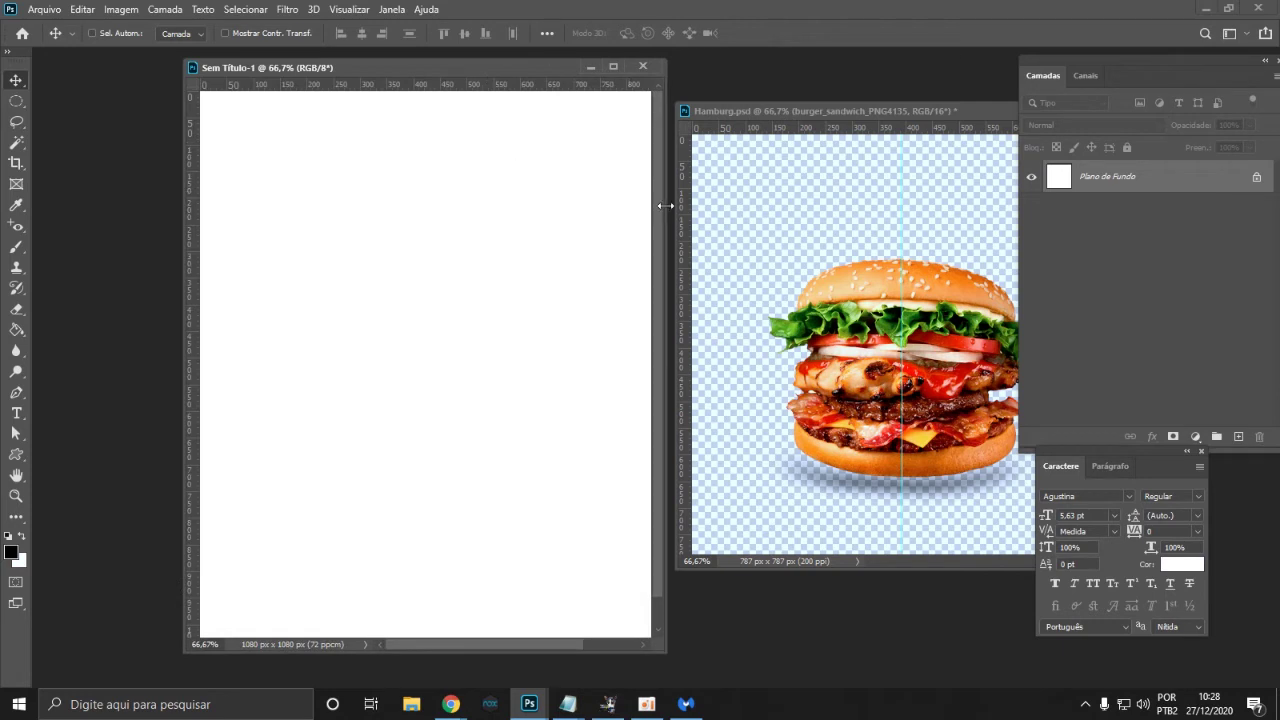
drag(666, 208, 806, 205)
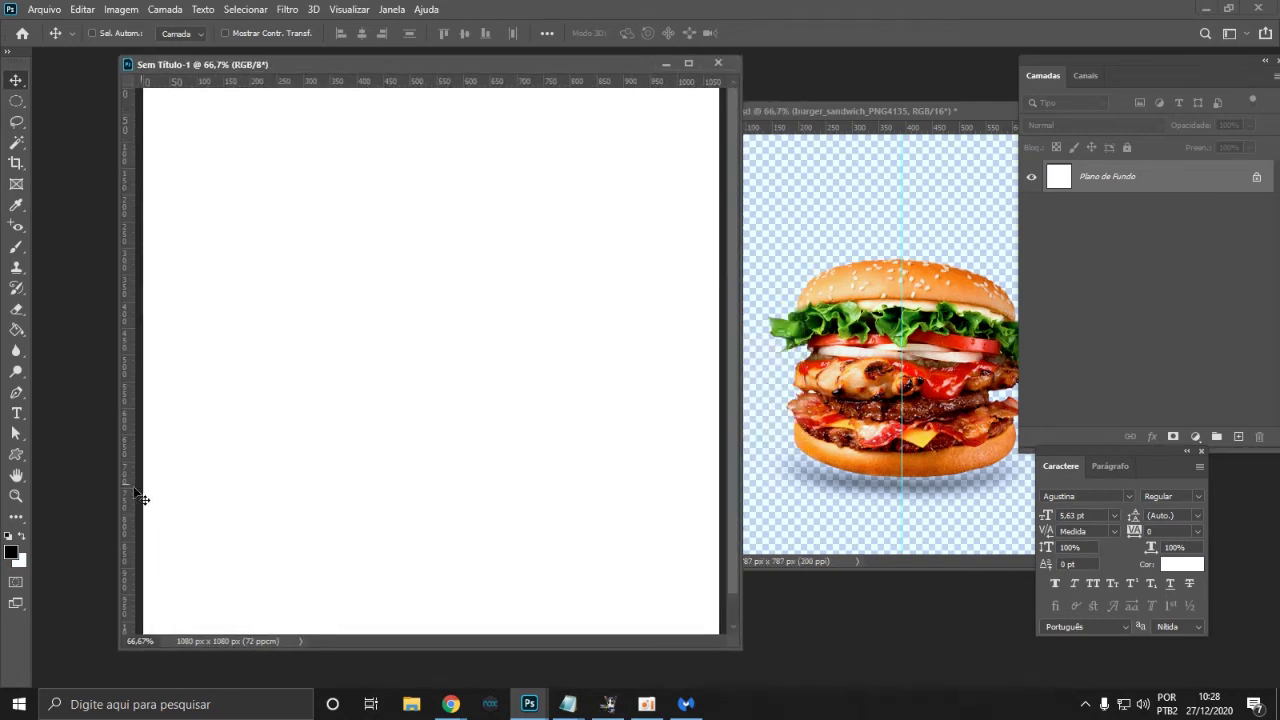
- Fill the background with dark red #663333 as the foreground colour
click(15, 553)
click(855, 500)
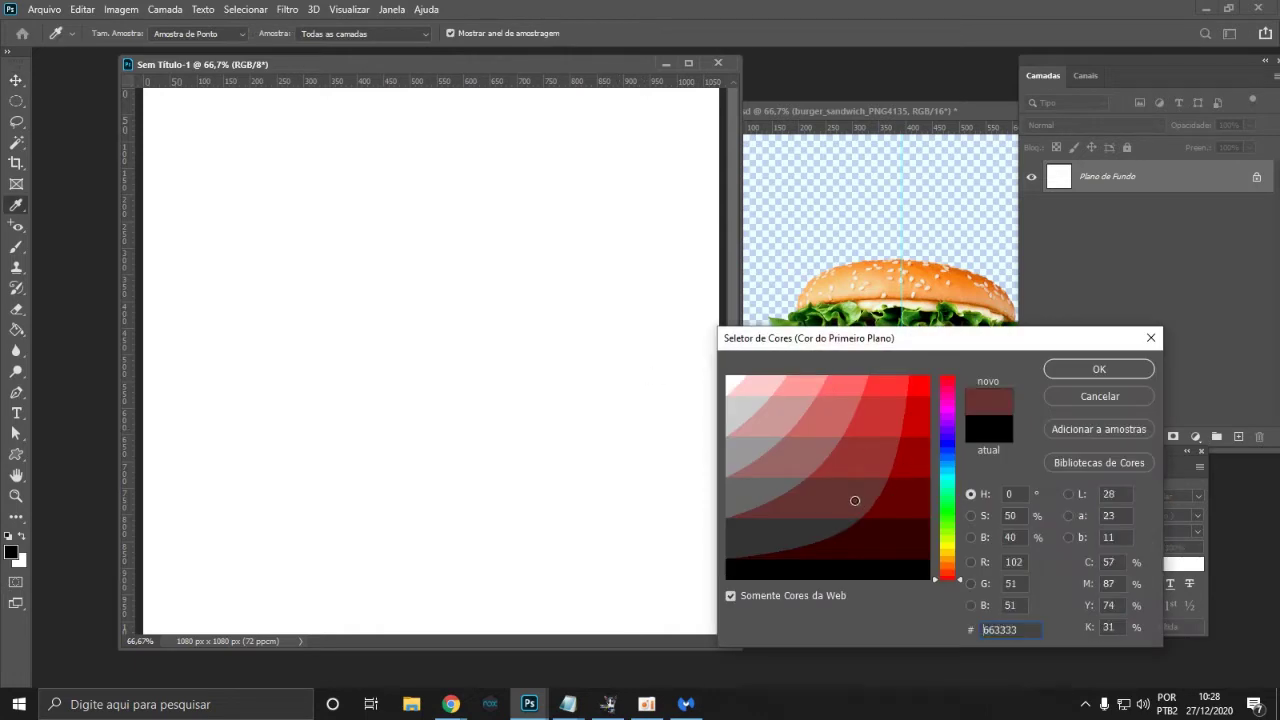
mouse_move(845, 512)
mouse_down()
mouse_move(796, 463)
mouse_move(818, 494)
mouse_move(883, 529)
mouse_move(903, 500)
mouse_move(855, 495)
mouse_up()
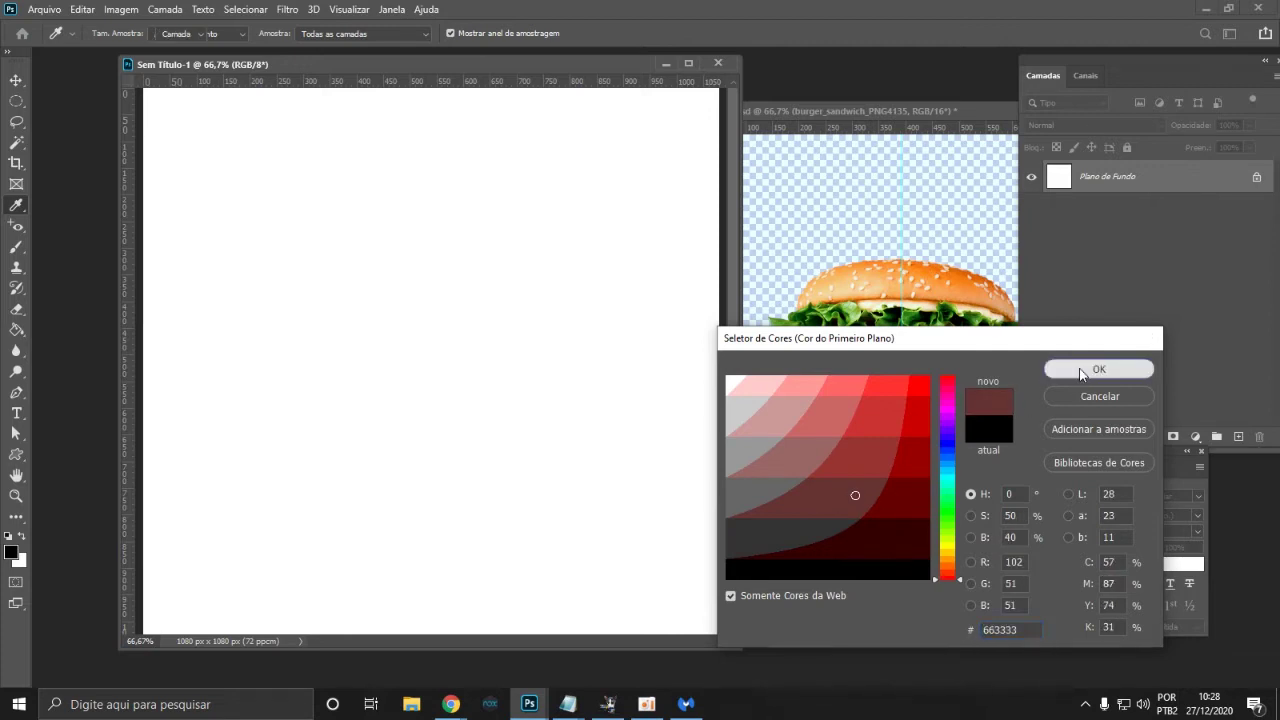
click(1079, 372)
key(alt+BackSpace)
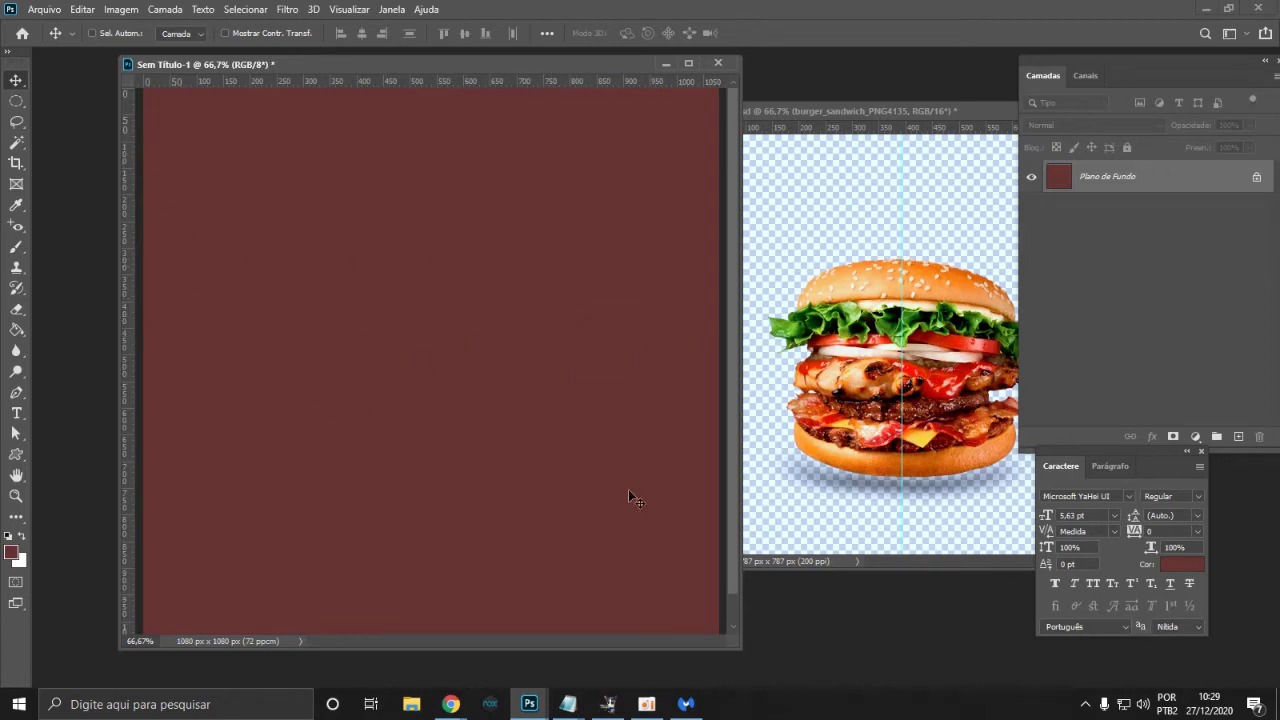
- Change the foreground colour to dark brown #663300 for the background
click(1182, 564)
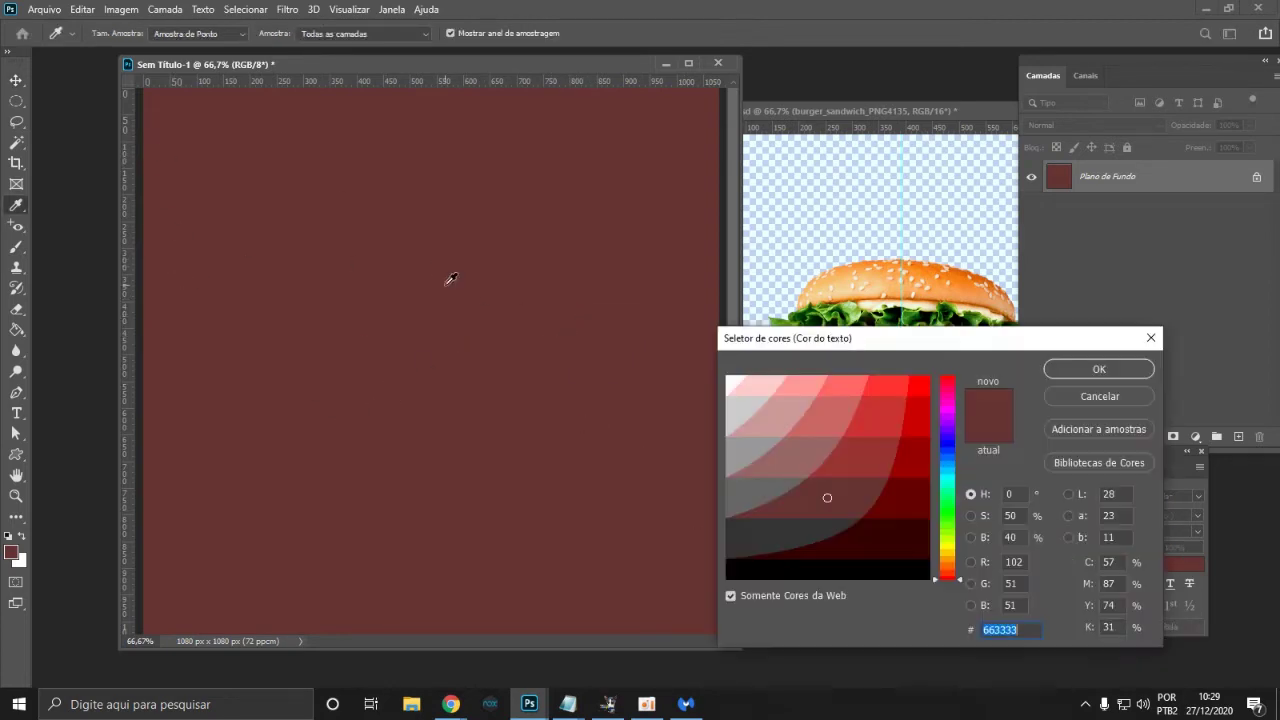
click(948, 568)
drag(948, 572, 948, 555)
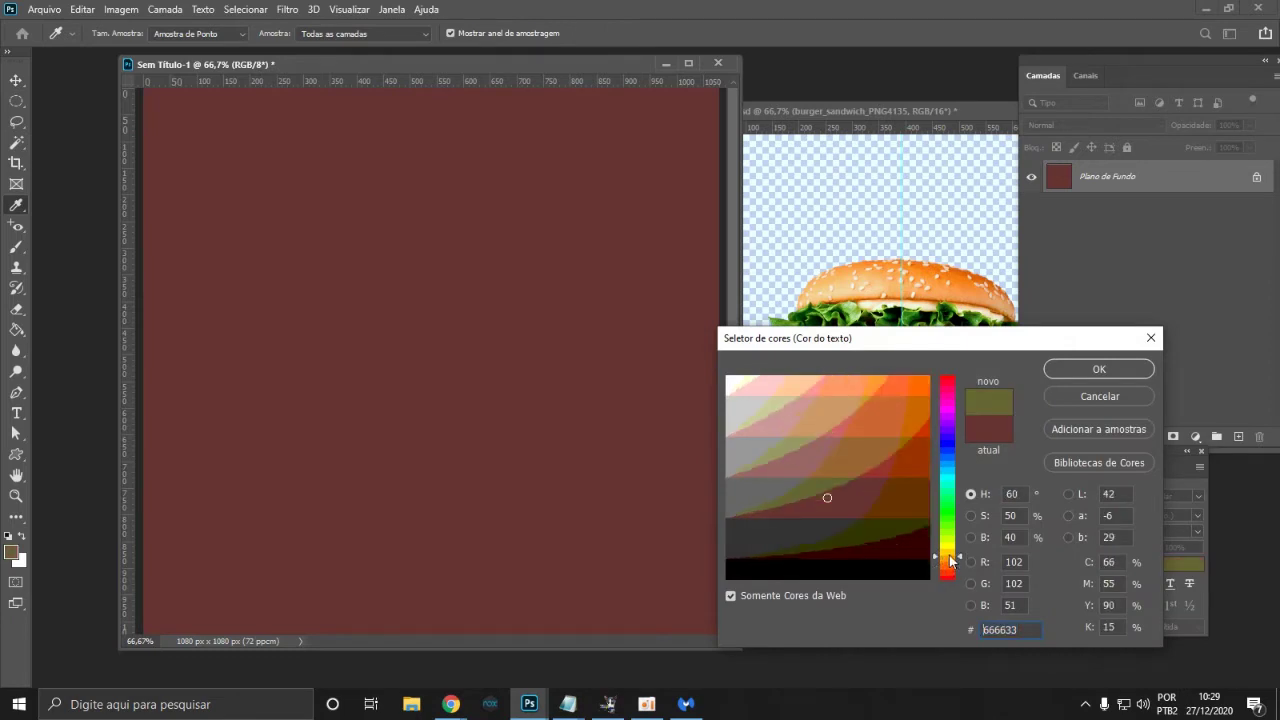
click(883, 465)
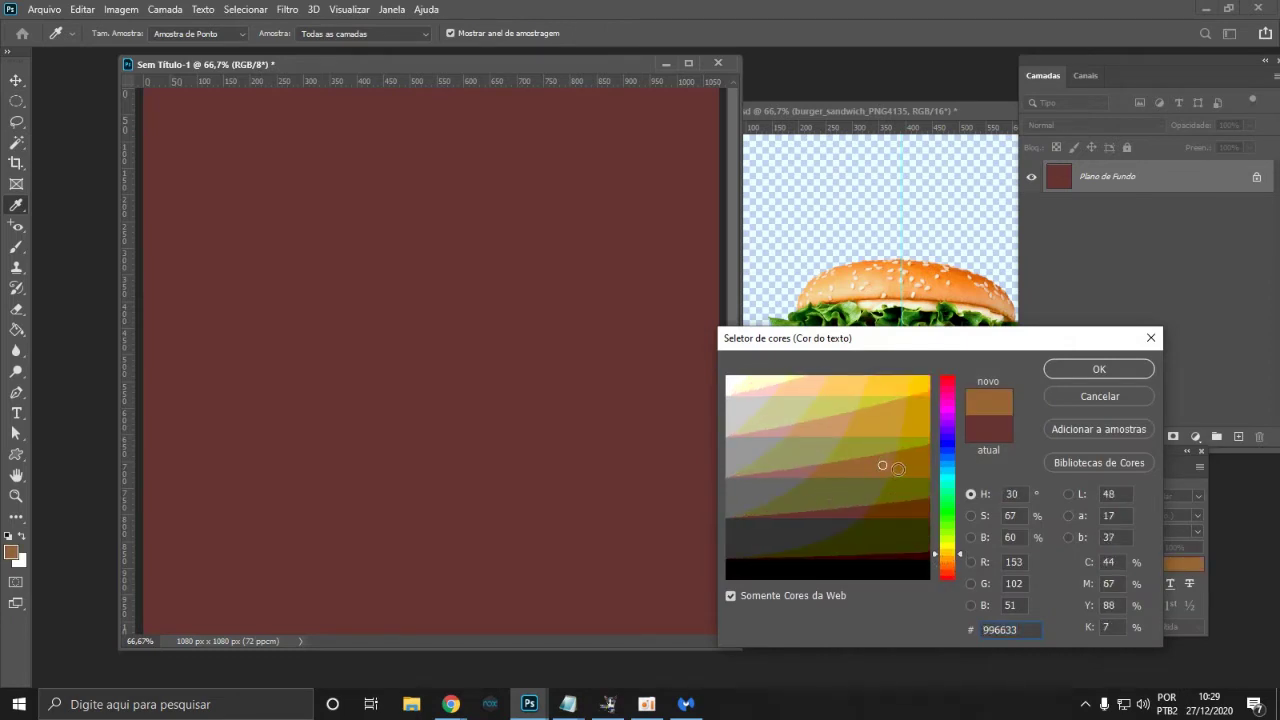
click(906, 507)
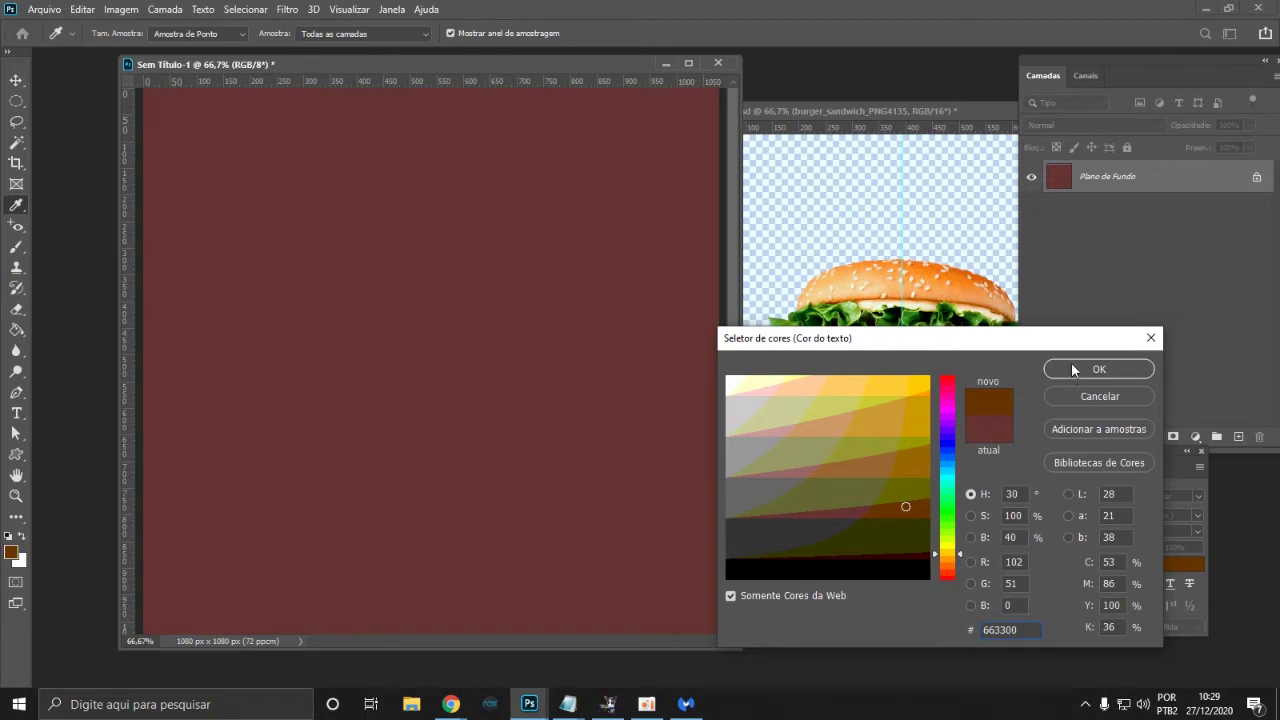
click(1072, 367)
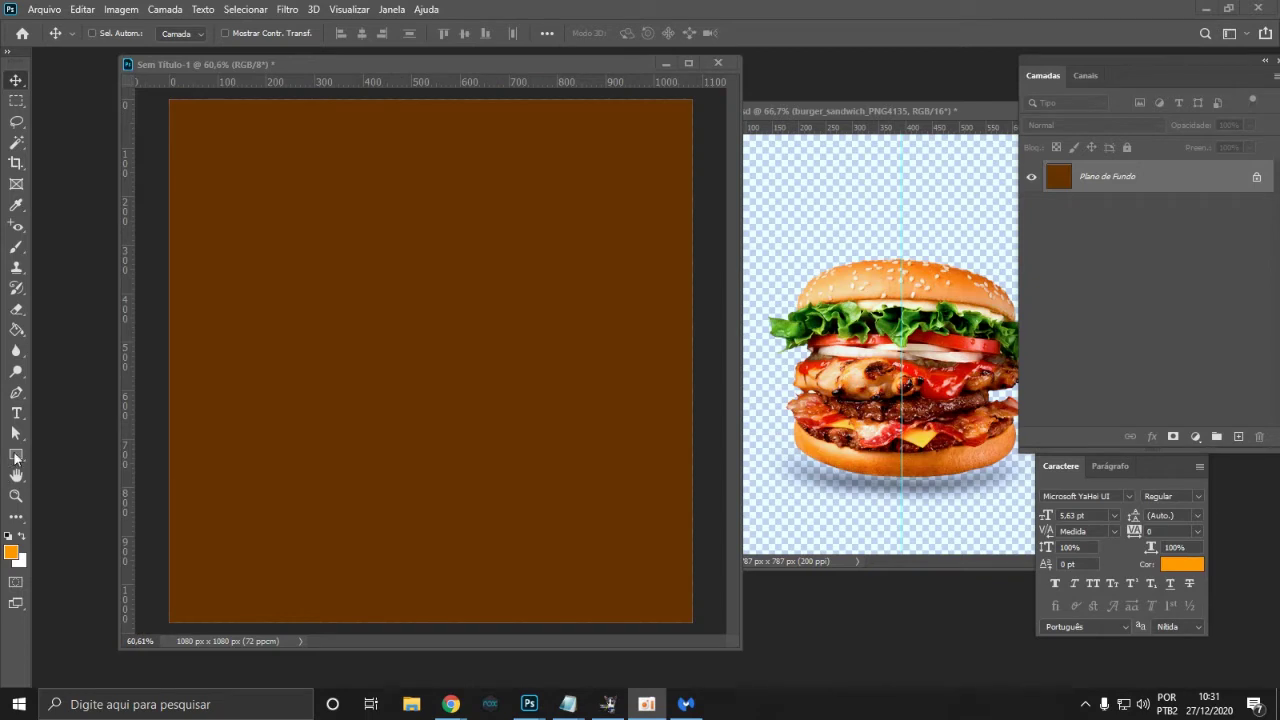
click(15, 457)
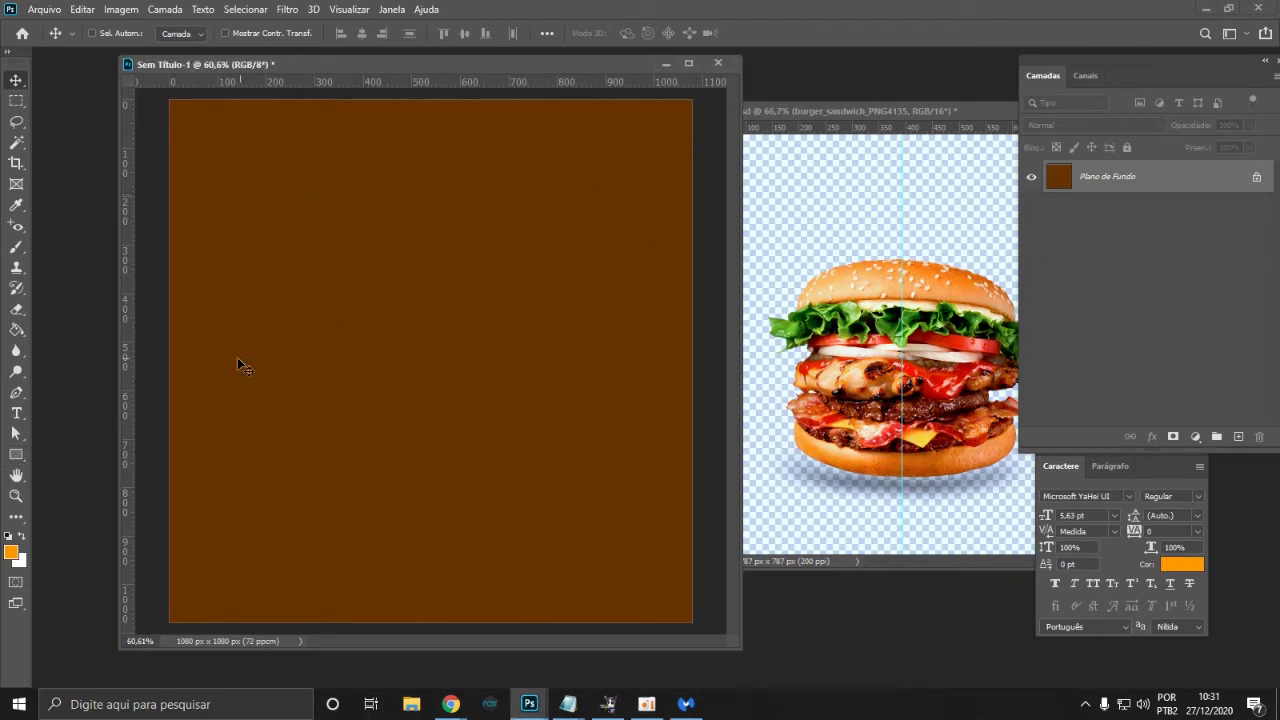
- Draw a rectangle across the lower half of the canvas and give it an orange fill
click(16, 454)
mouse_move(150, 385)
mouse_down()
mouse_move(491, 591)
mouse_move(711, 630)
mouse_up()
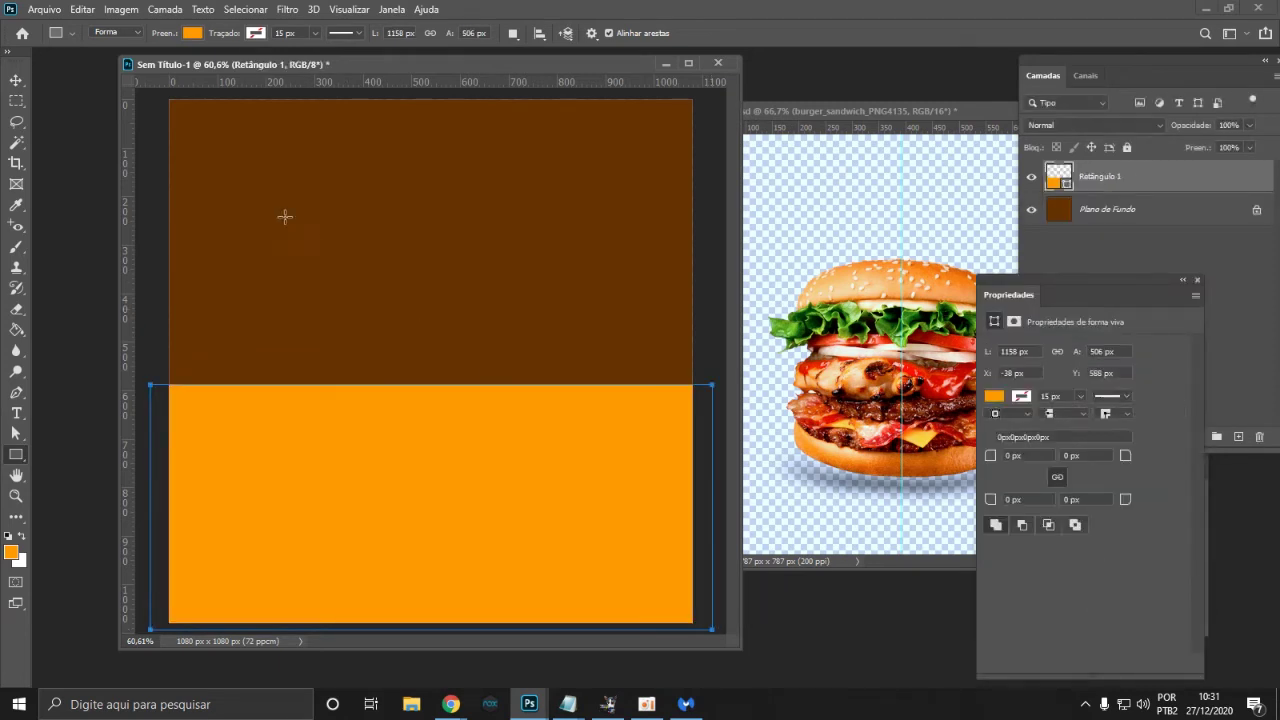
click(193, 33)
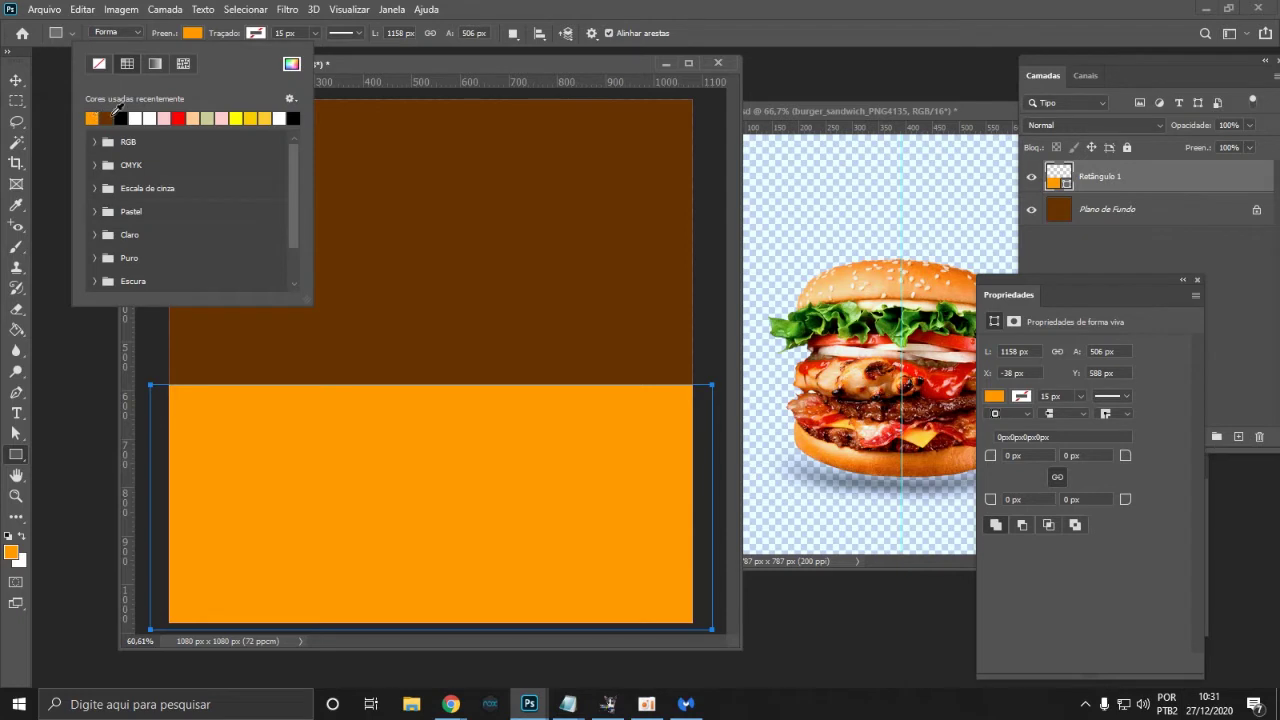
click(152, 117)
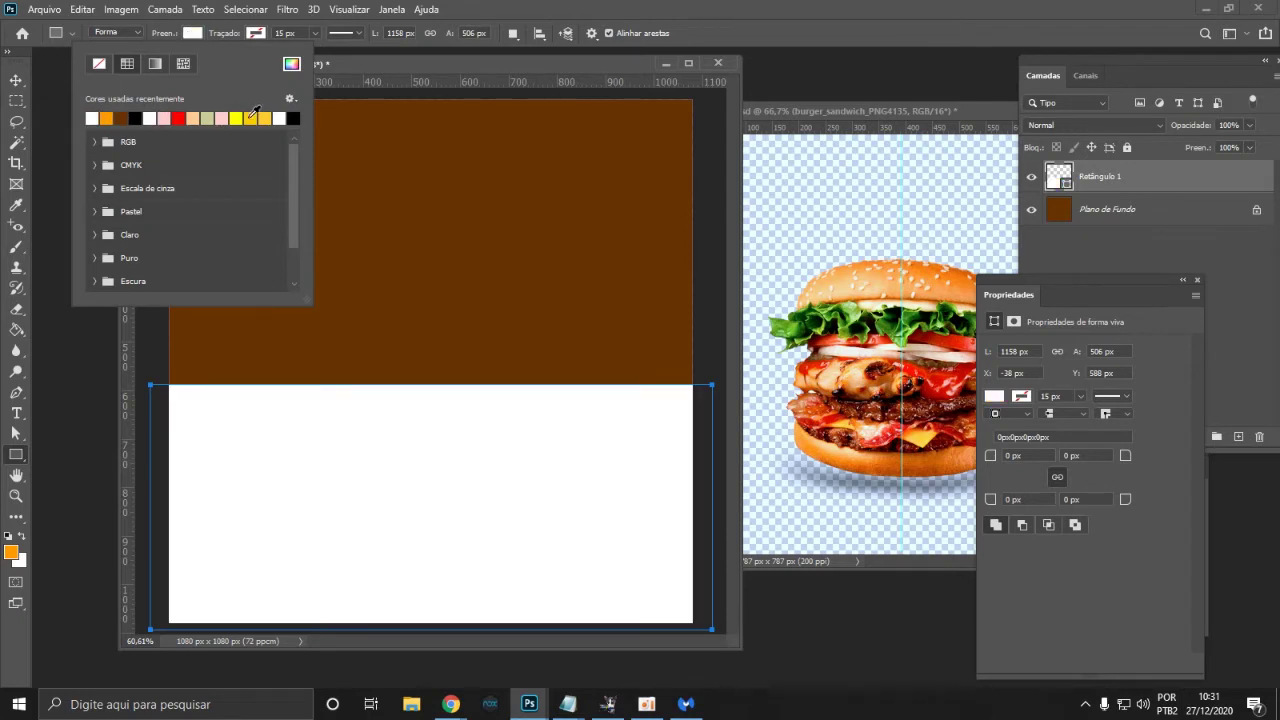
click(251, 116)
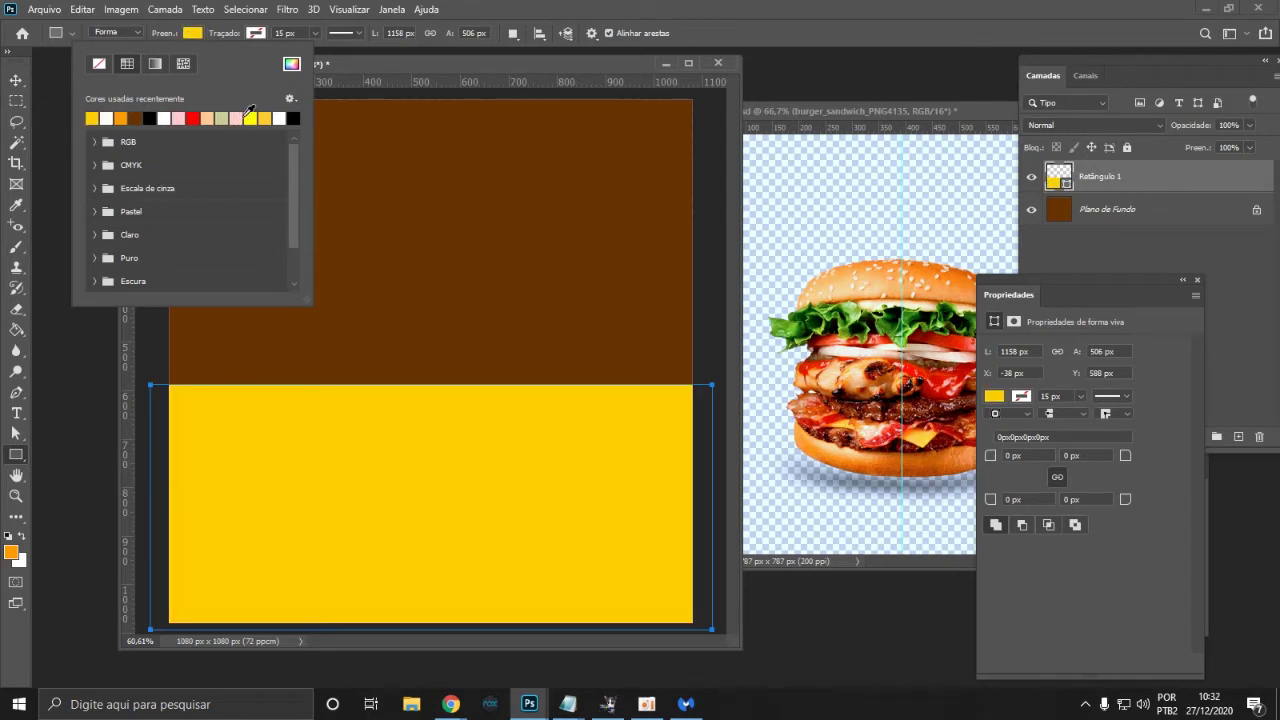
click(251, 116)
click(136, 116)
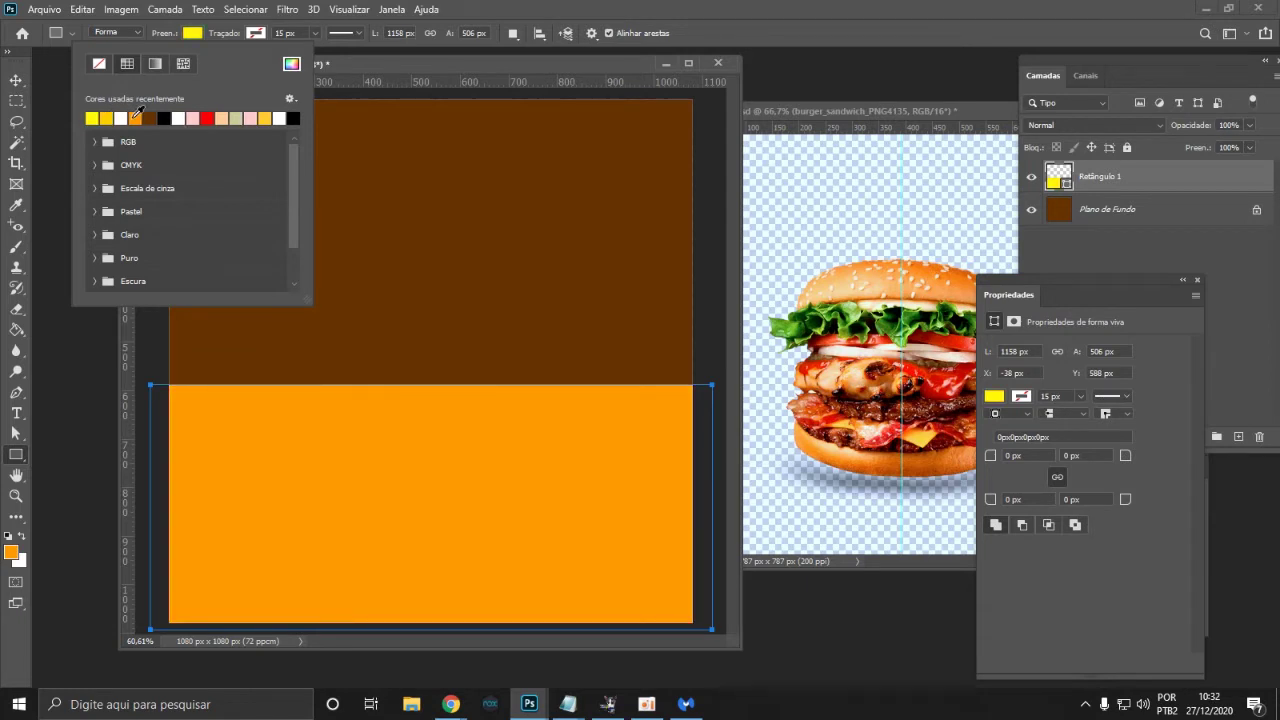
click(137, 115)
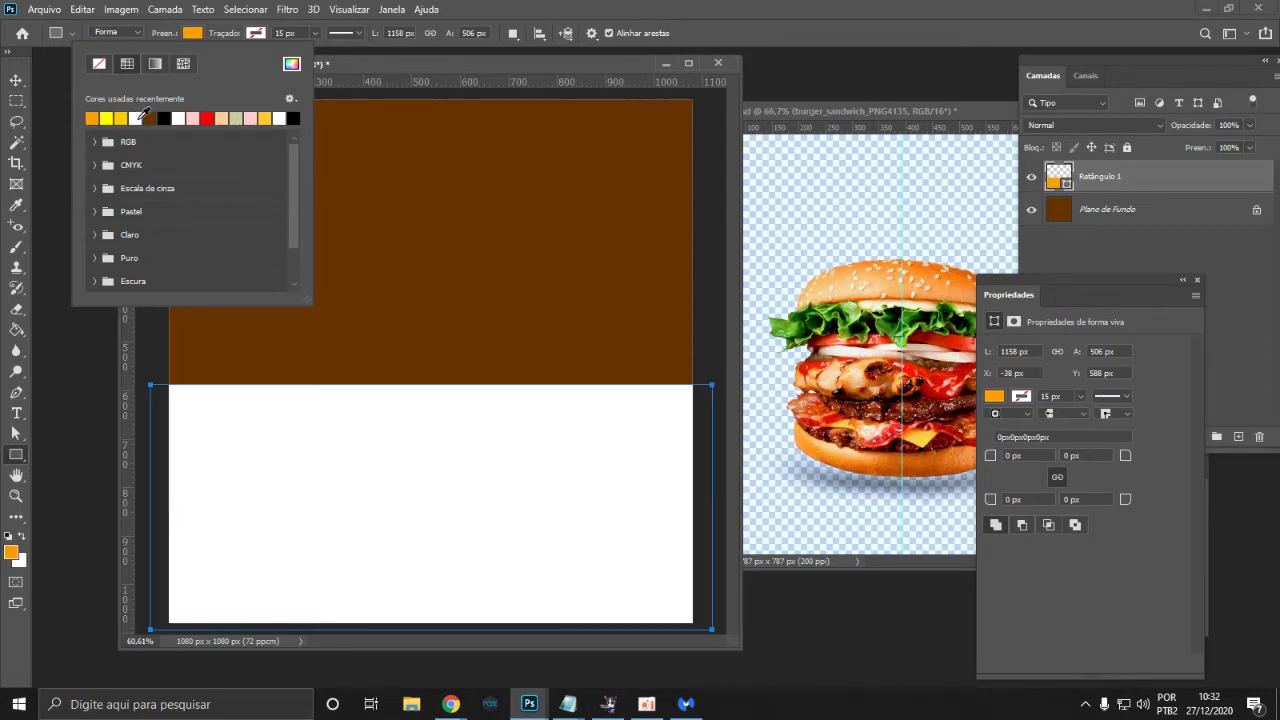
click(137, 116)
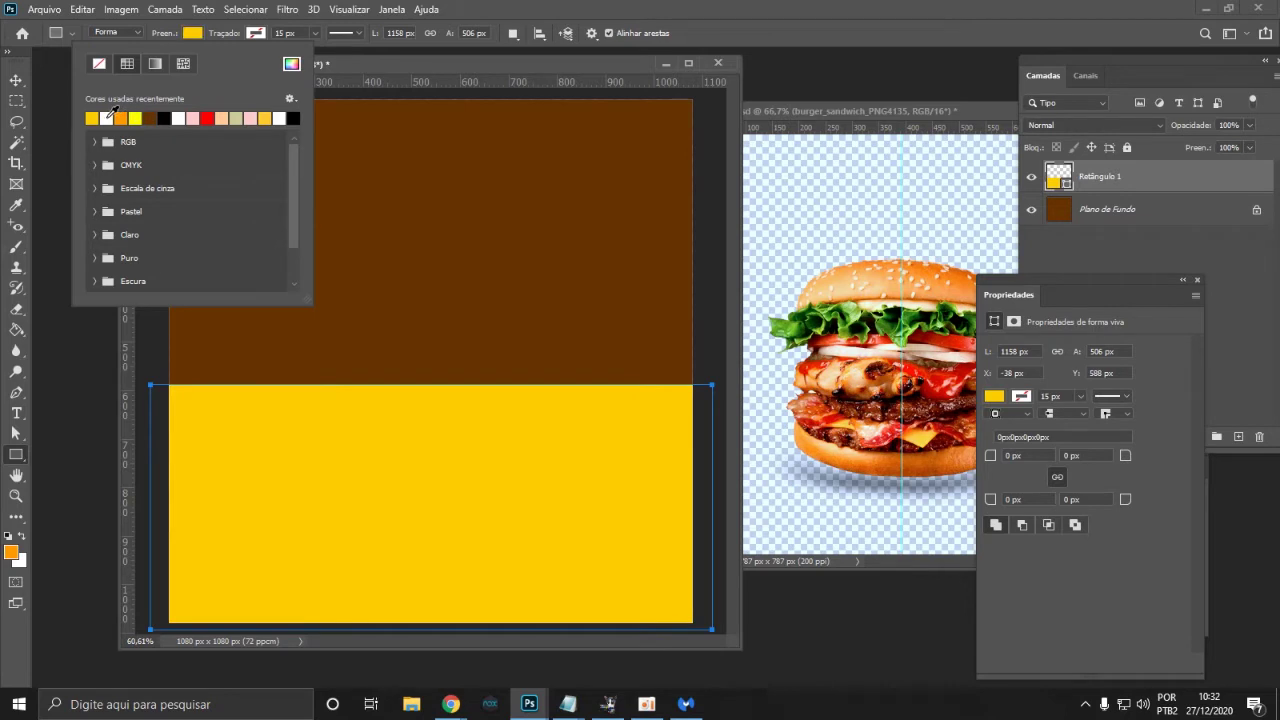
click(121, 118)
click(389, 70)
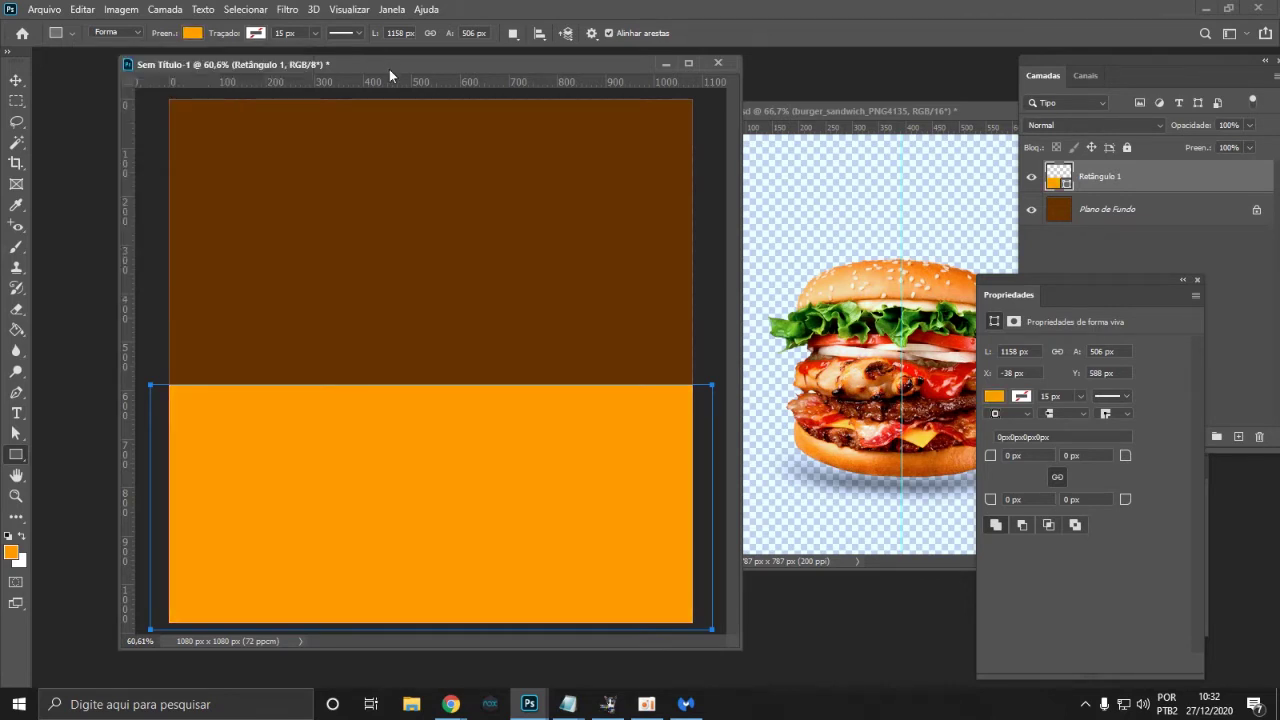
- Rasterize the Retângulo 1 shape layer
click(1198, 281)
right_click(1117, 176)
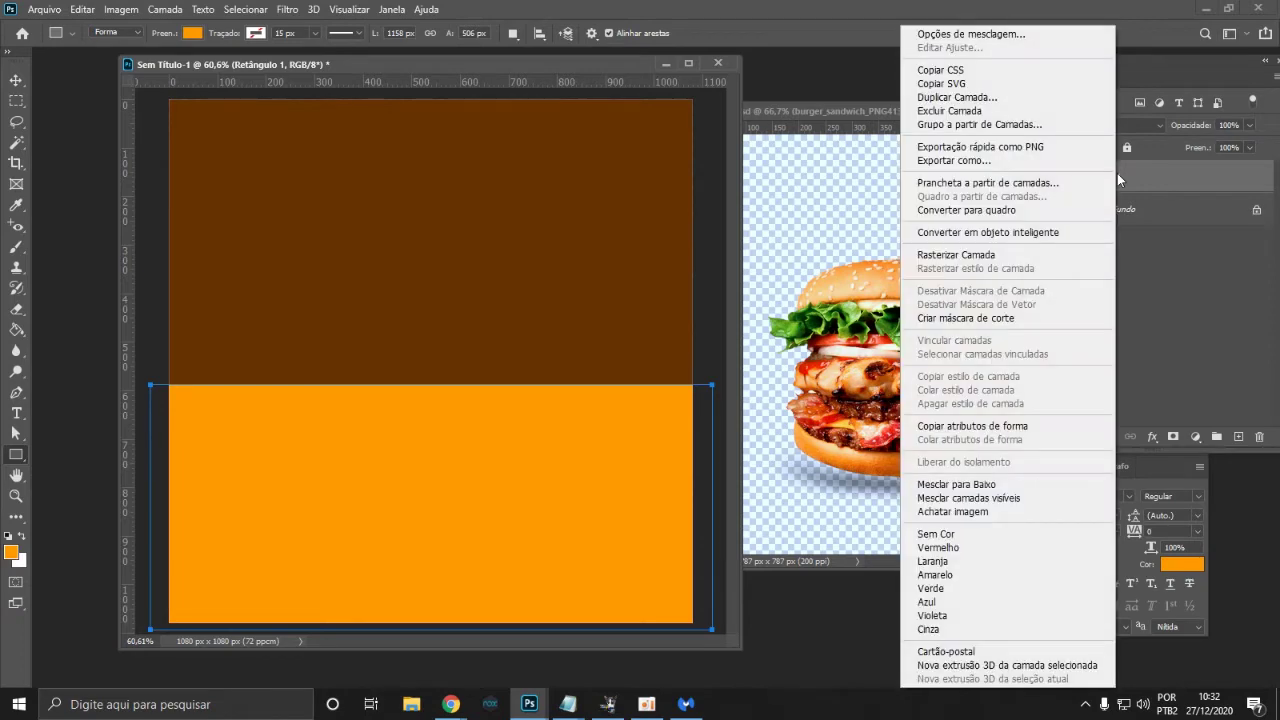
click(1010, 256)
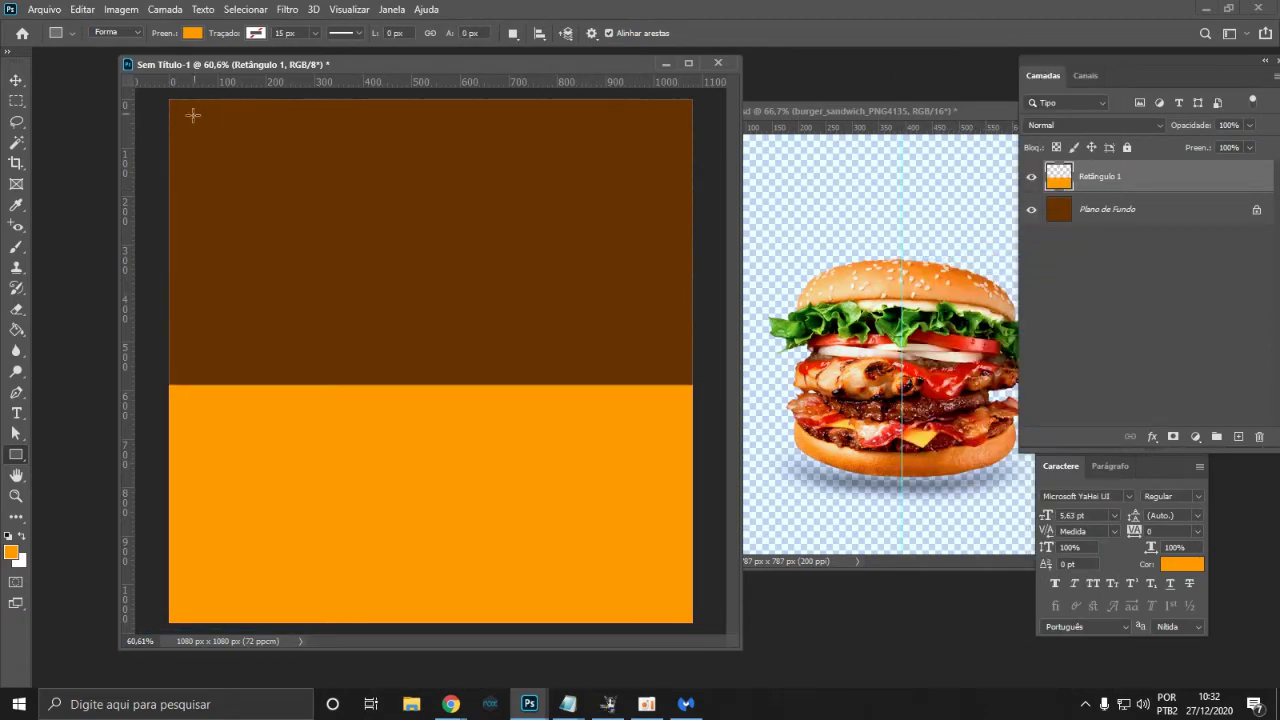
- Put Retângulo 1 into Free Transform with the Move tool active
click(16, 80)
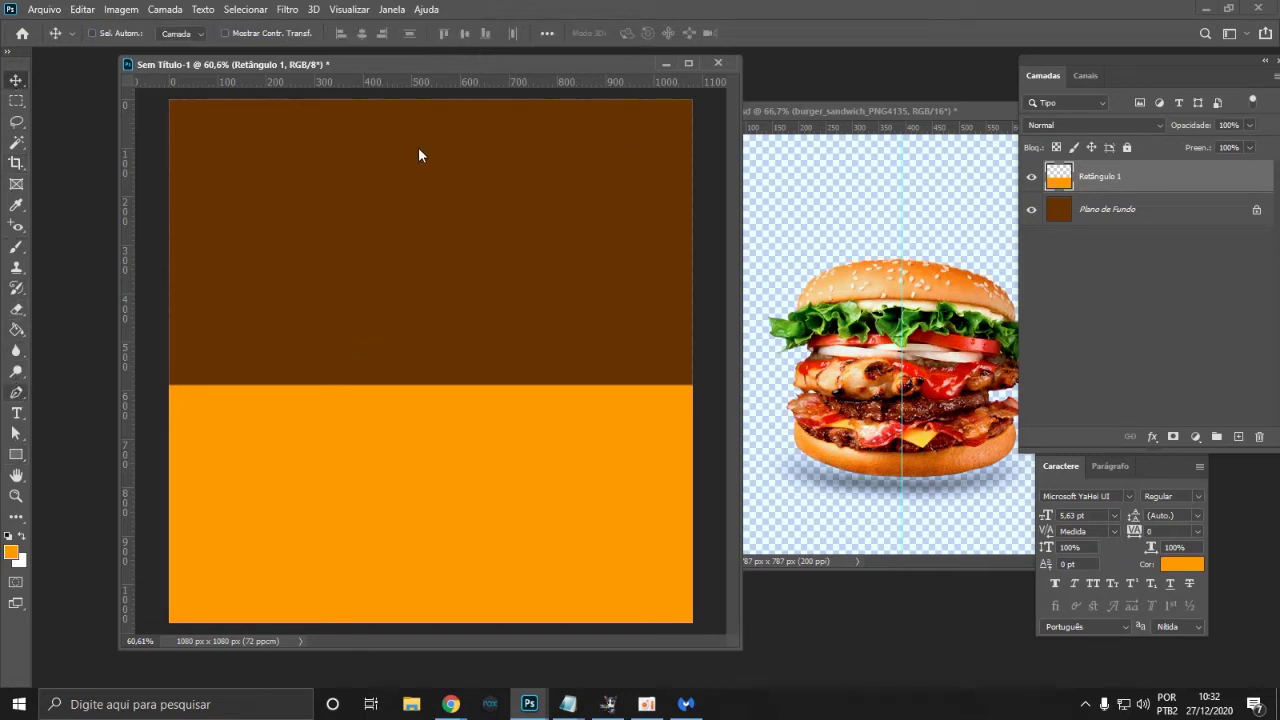
right_click(16, 392)
click(16, 454)
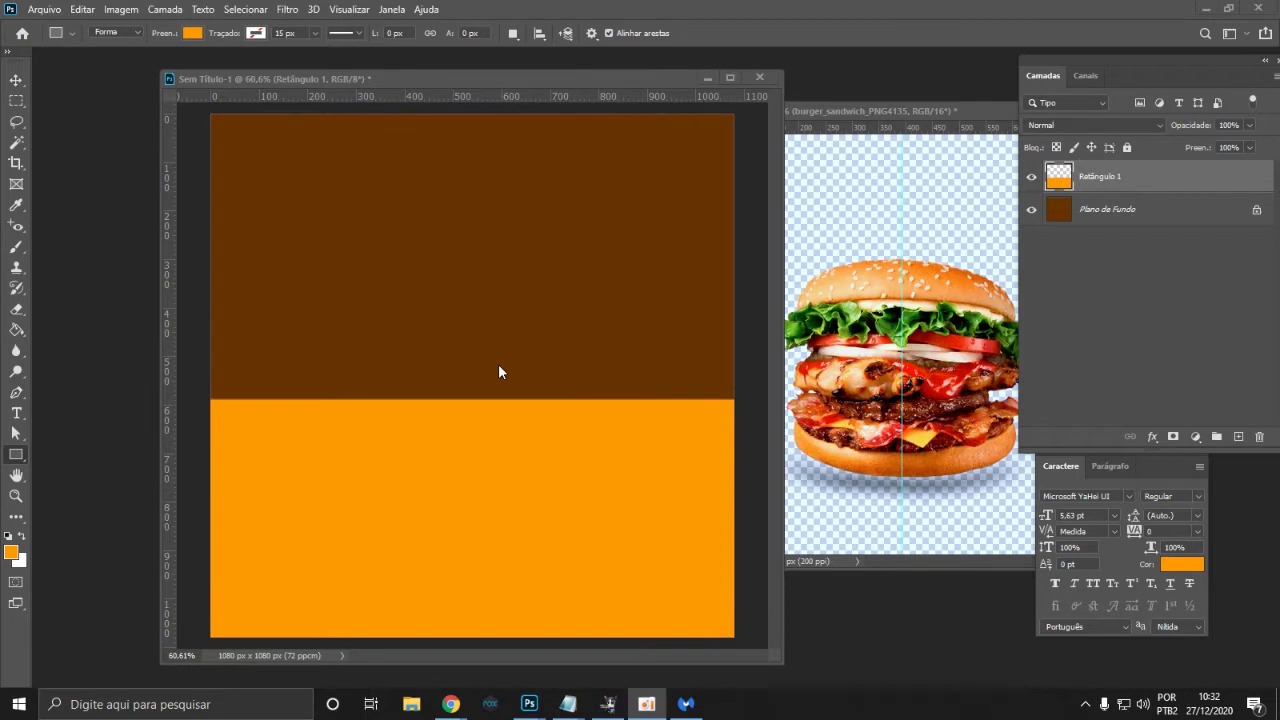
click(1040, 171)
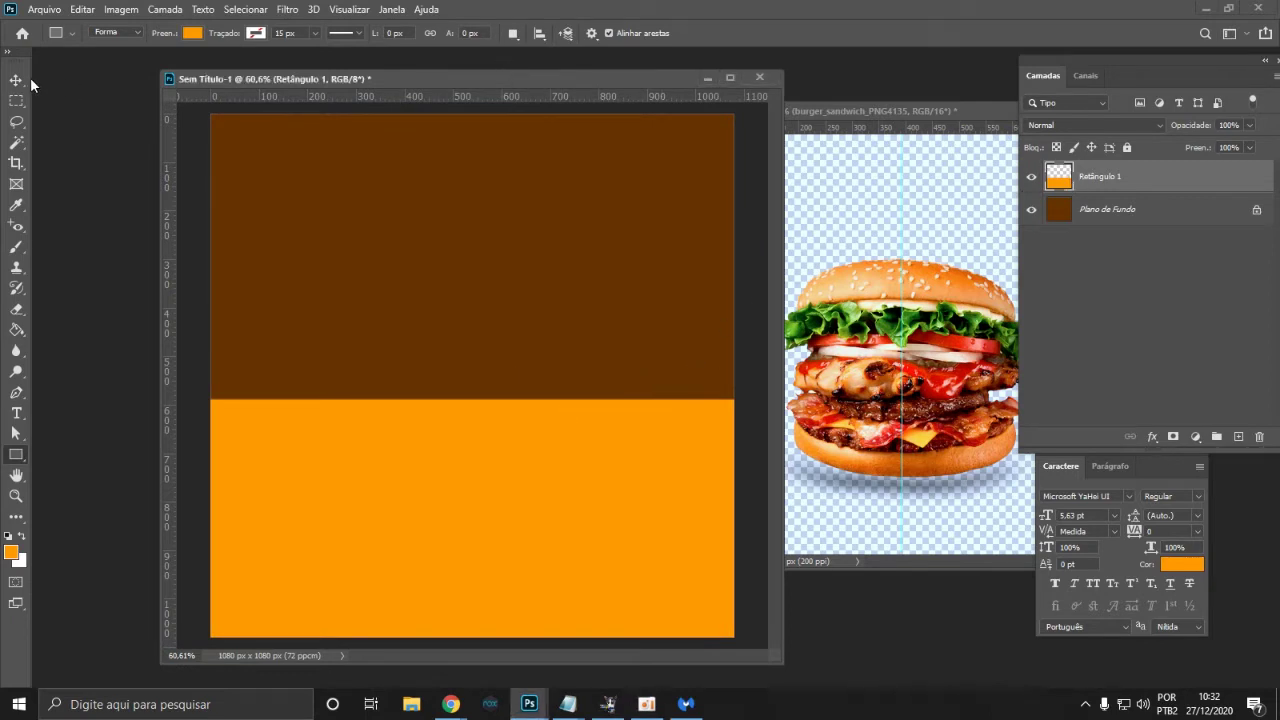
key(v)
key(ctrl+t)
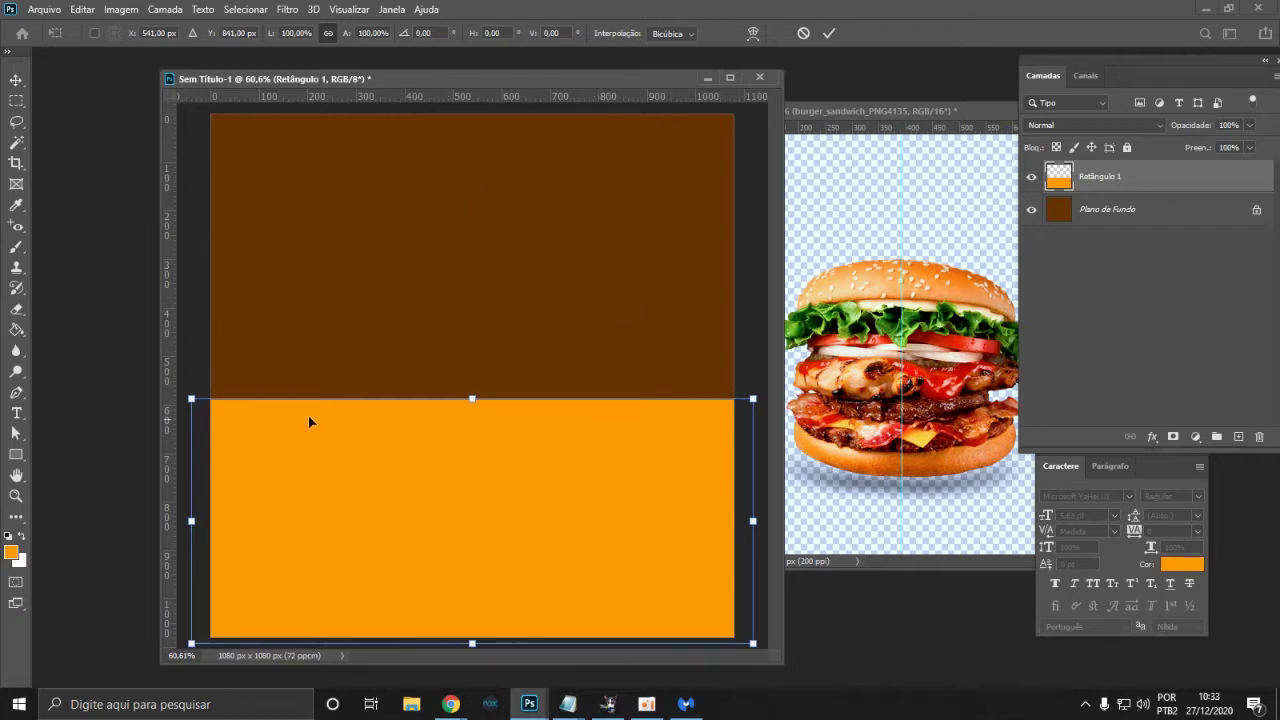
- Warp the orange rectangle's top edge into a wave rising left and dipping right, then commit
click(753, 35)
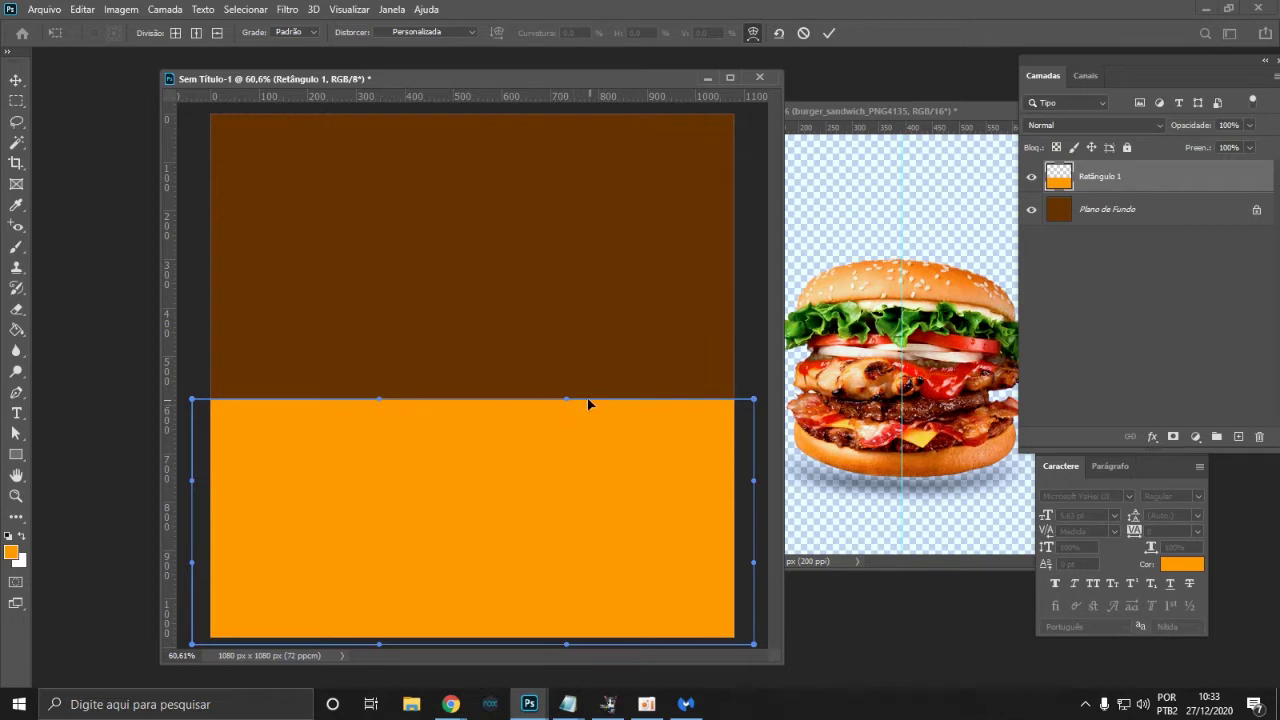
drag(566, 402, 549, 498)
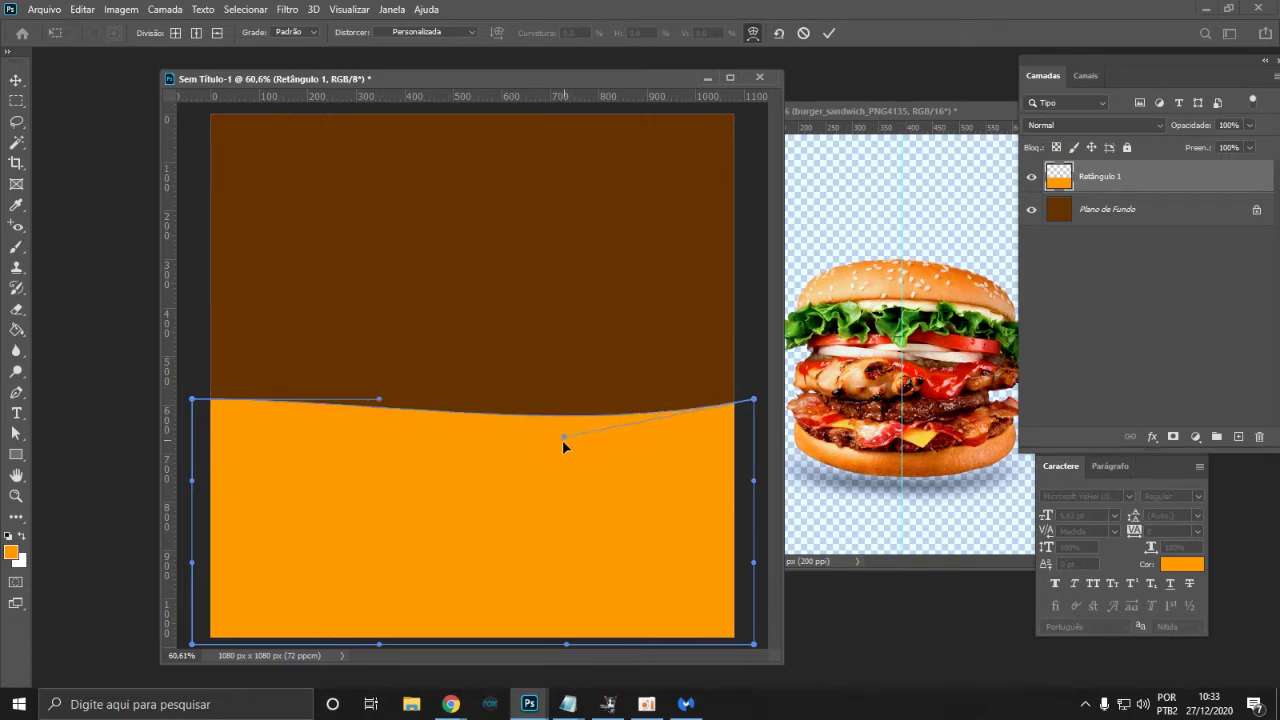
drag(548, 500, 537, 585)
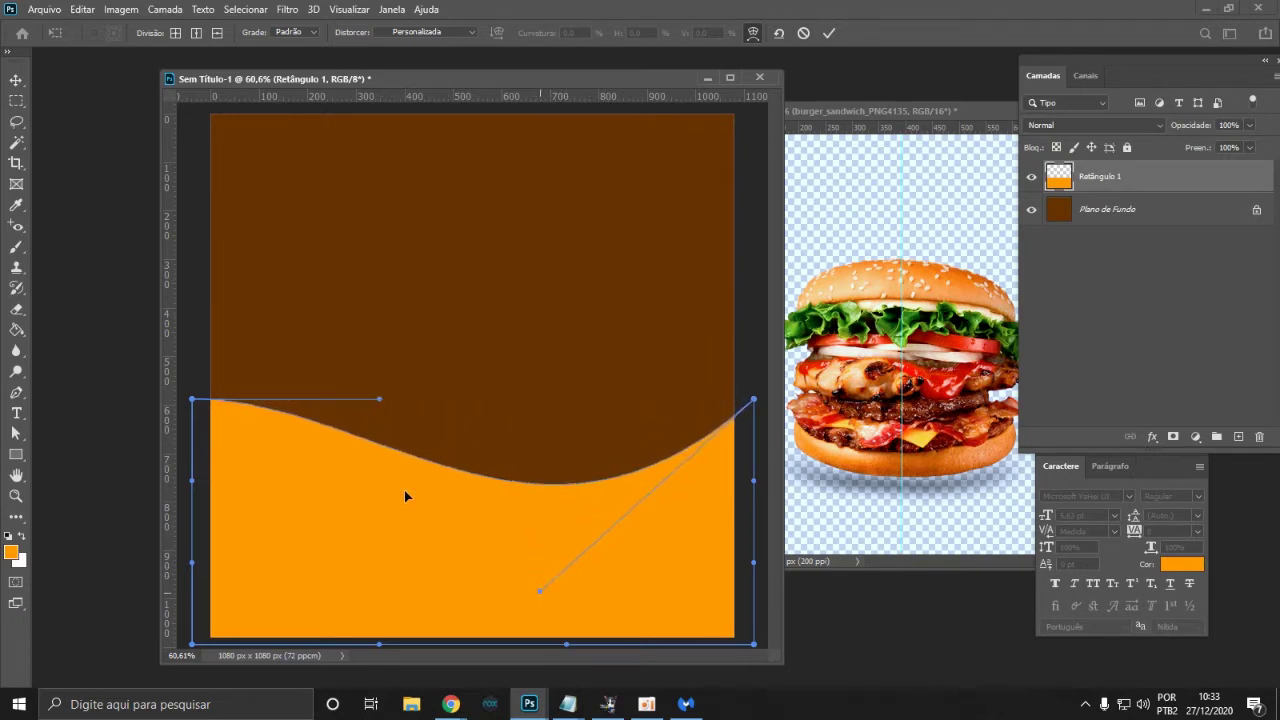
drag(380, 403, 375, 335)
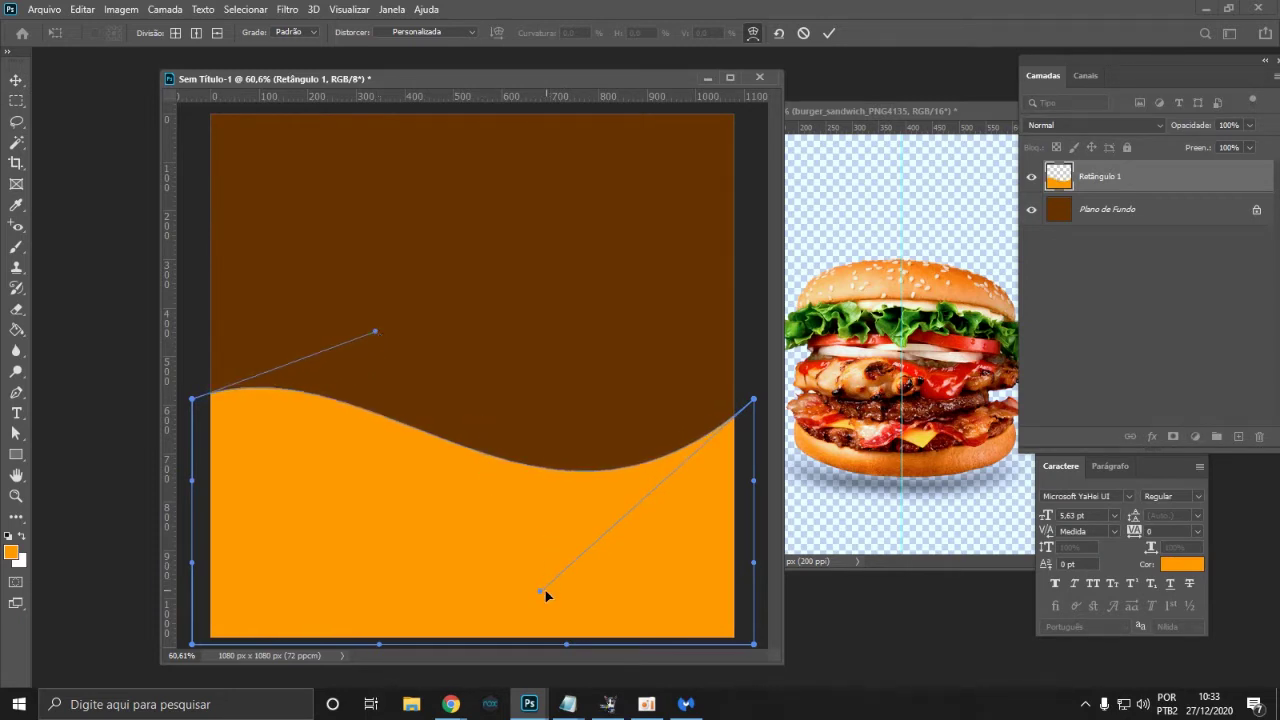
drag(538, 591, 562, 596)
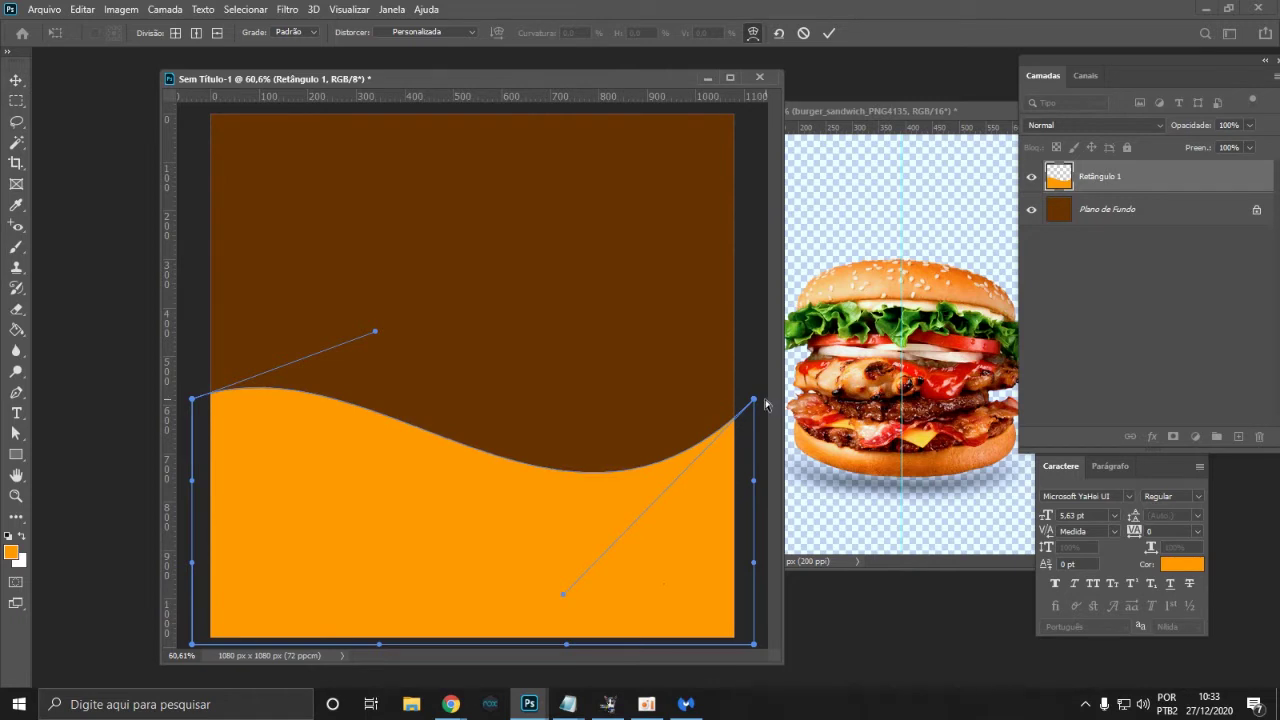
drag(753, 400, 751, 410)
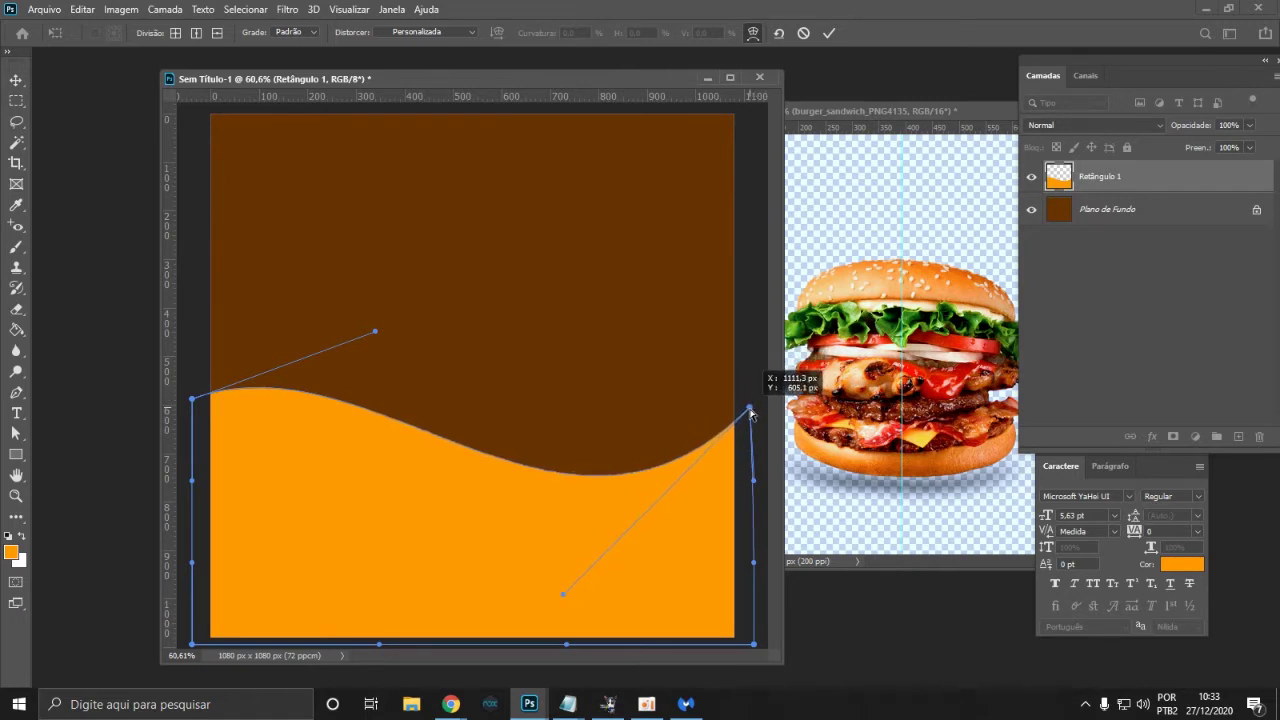
drag(752, 412, 753, 405)
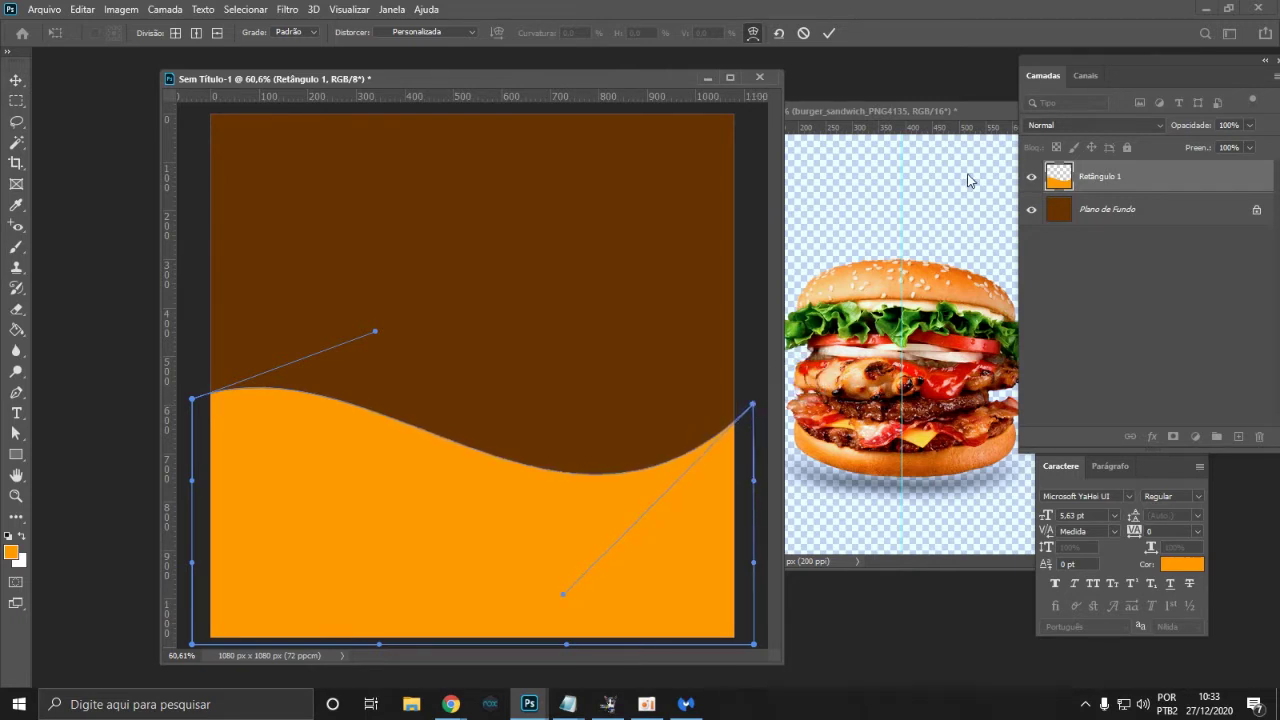
click(16, 80)
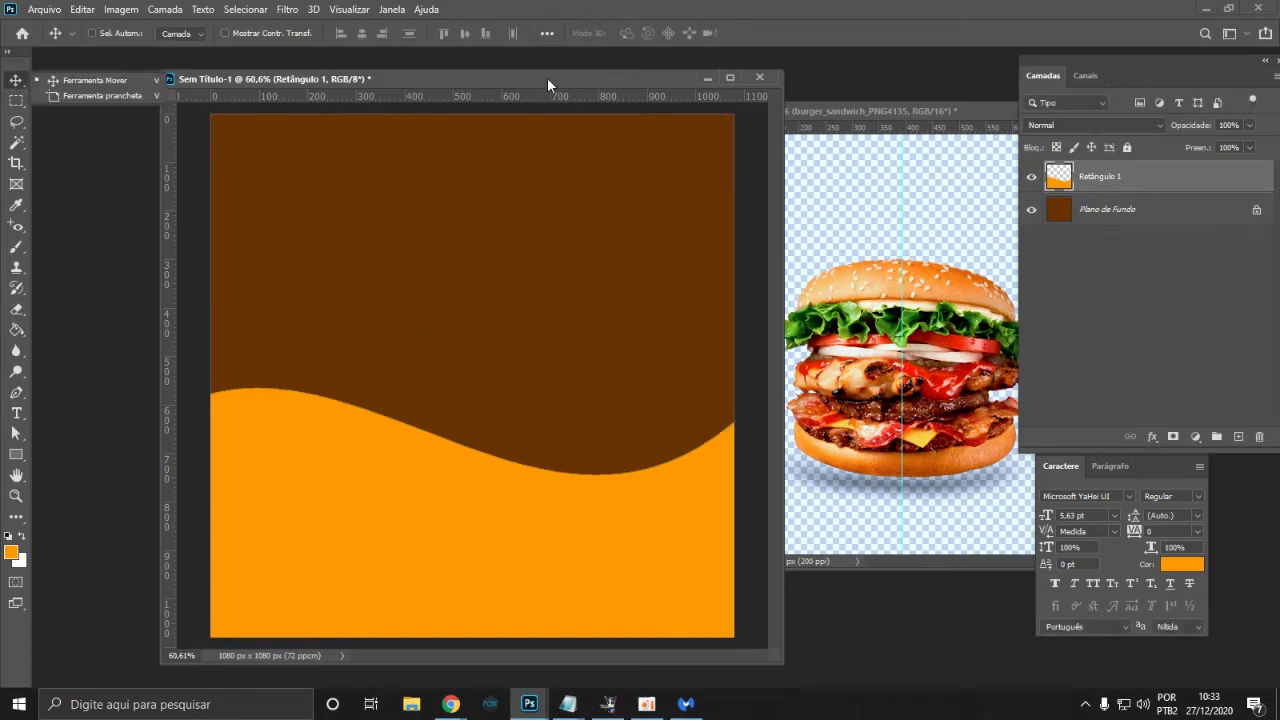
- Rearrange the document windows and open textura.psd
drag(545, 78, 497, 77)
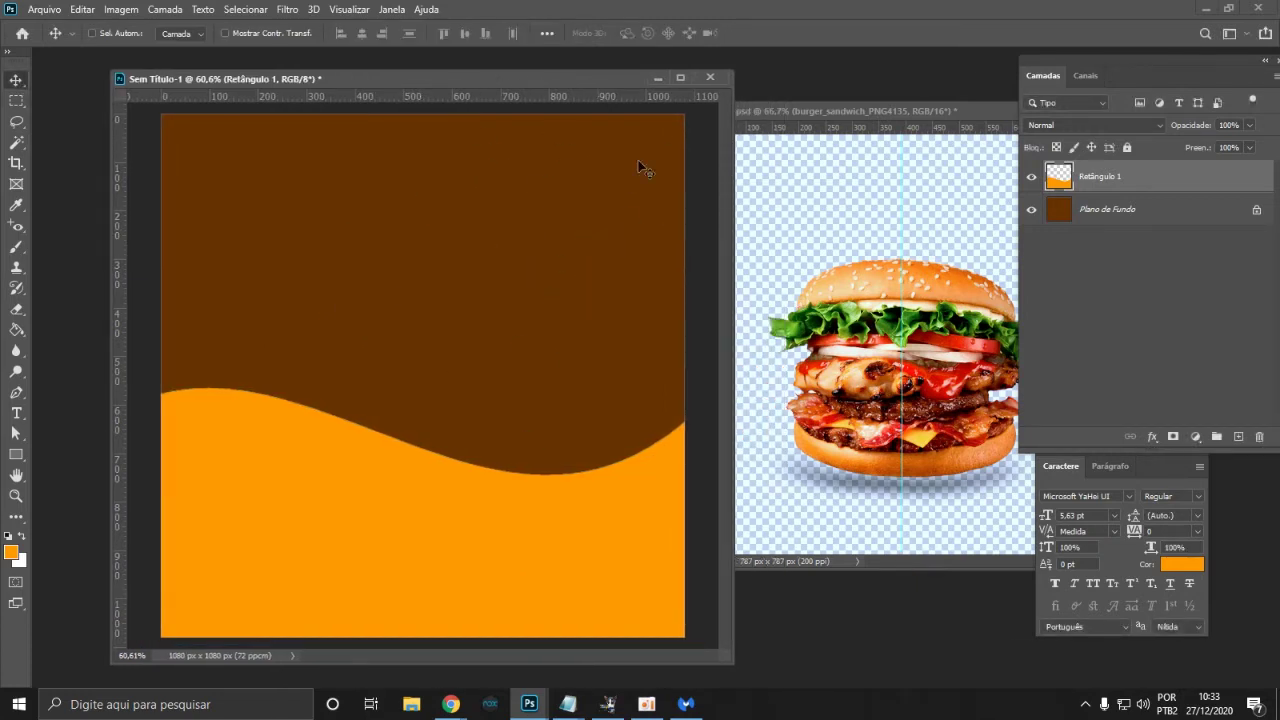
click(842, 157)
drag(842, 157, 866, 208)
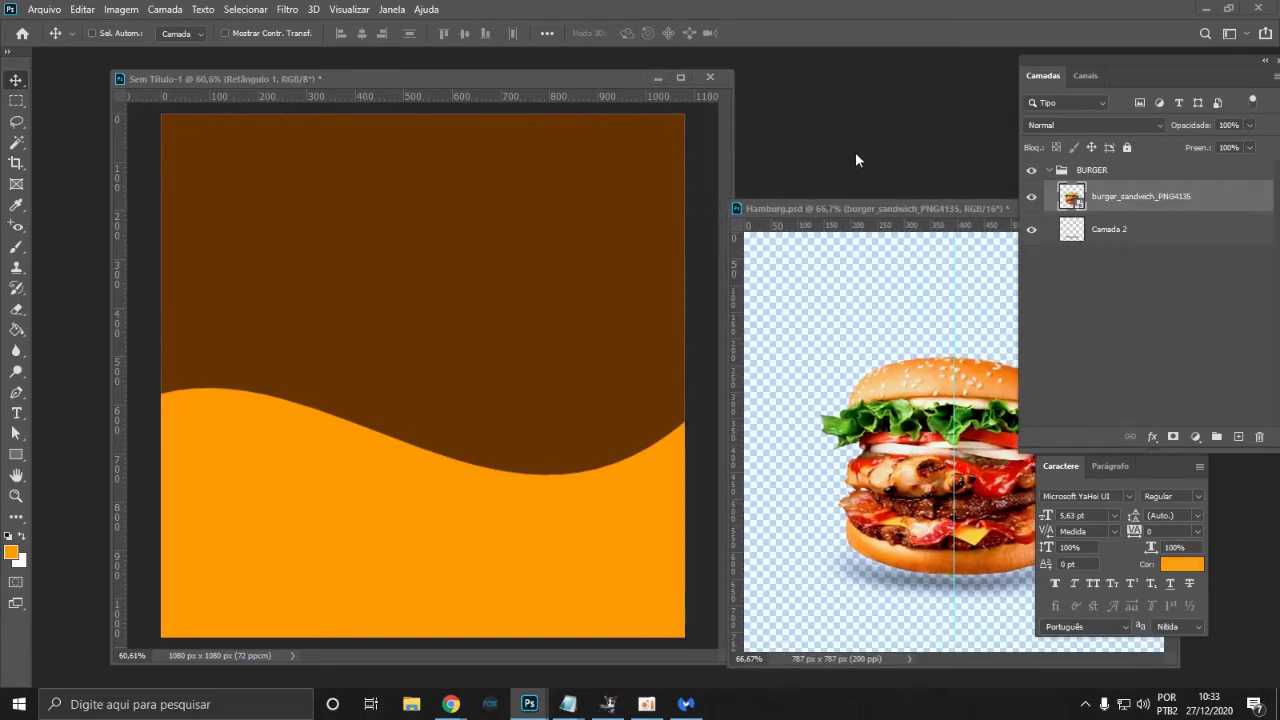
key(ctrl+o)
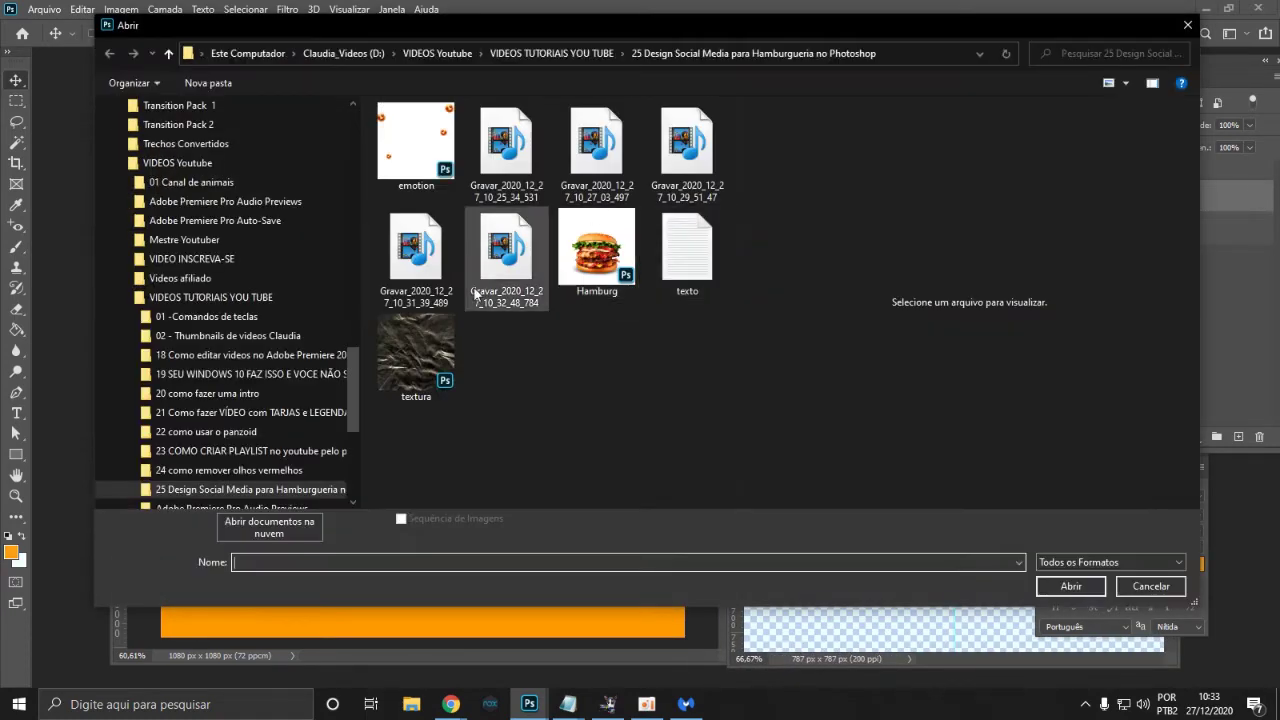
click(423, 345)
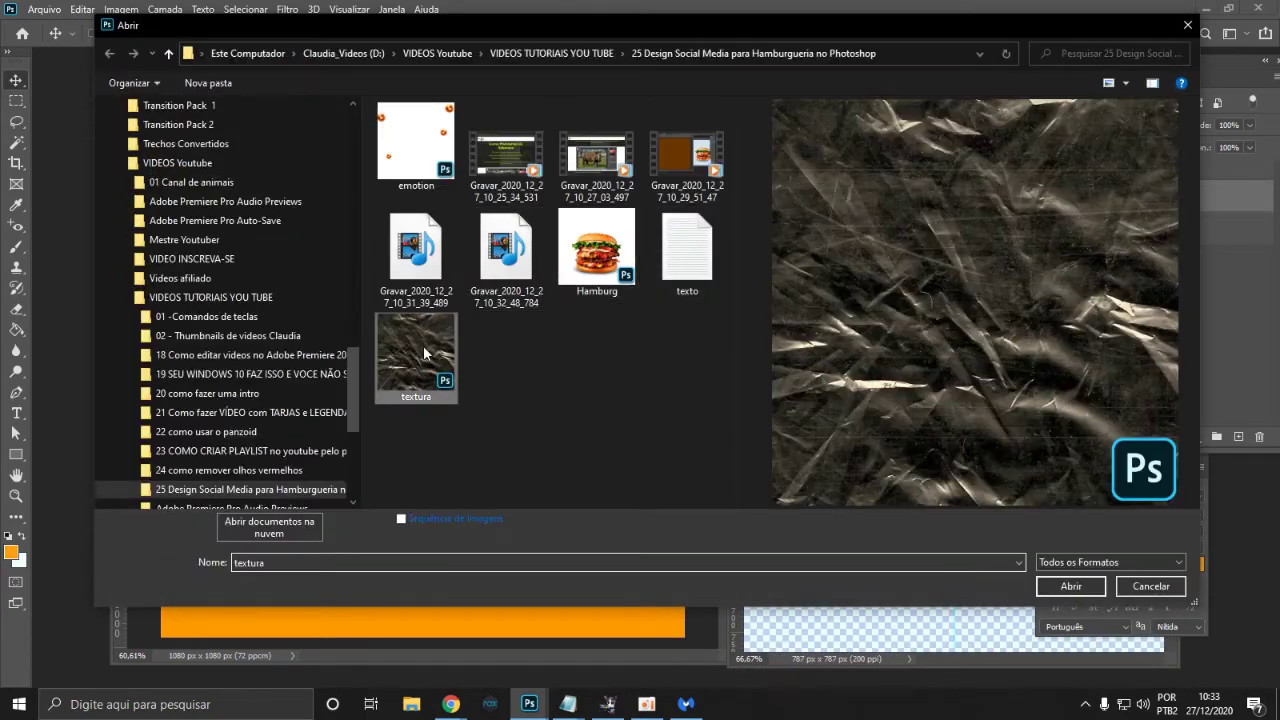
click(1073, 587)
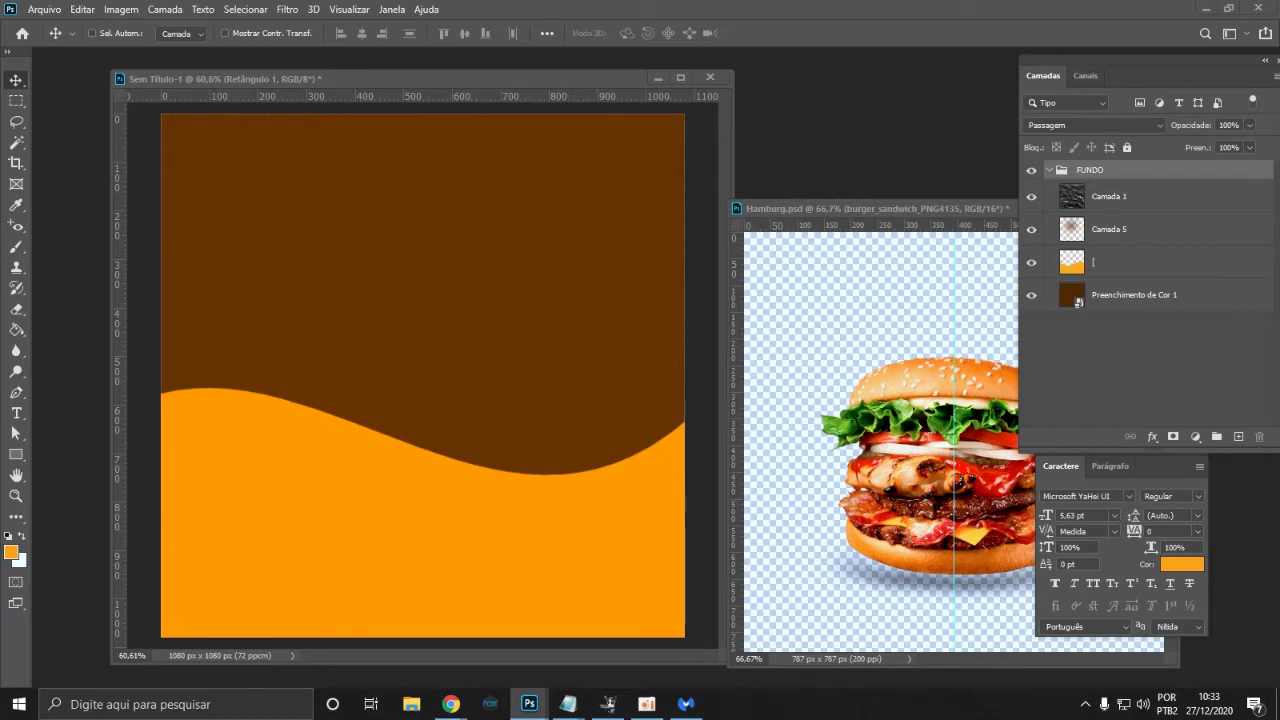
- Hide textura's extra layers and drag Camada 1 into Sem Título-1, converting its colours
drag(1031, 232, 1043, 322)
drag(851, 168, 894, 148)
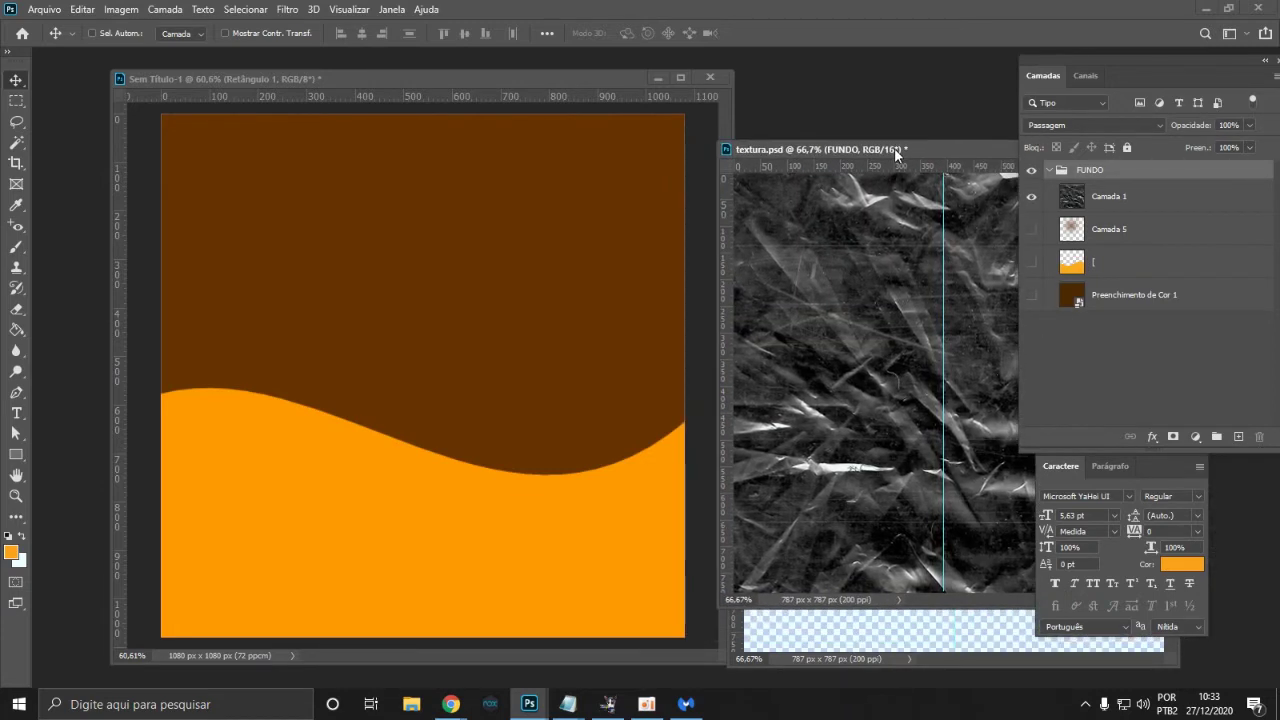
mouse_move(608, 78)
mouse_down()
mouse_move(481, 71)
mouse_move(515, 86)
mouse_up()
drag(807, 152, 807, 147)
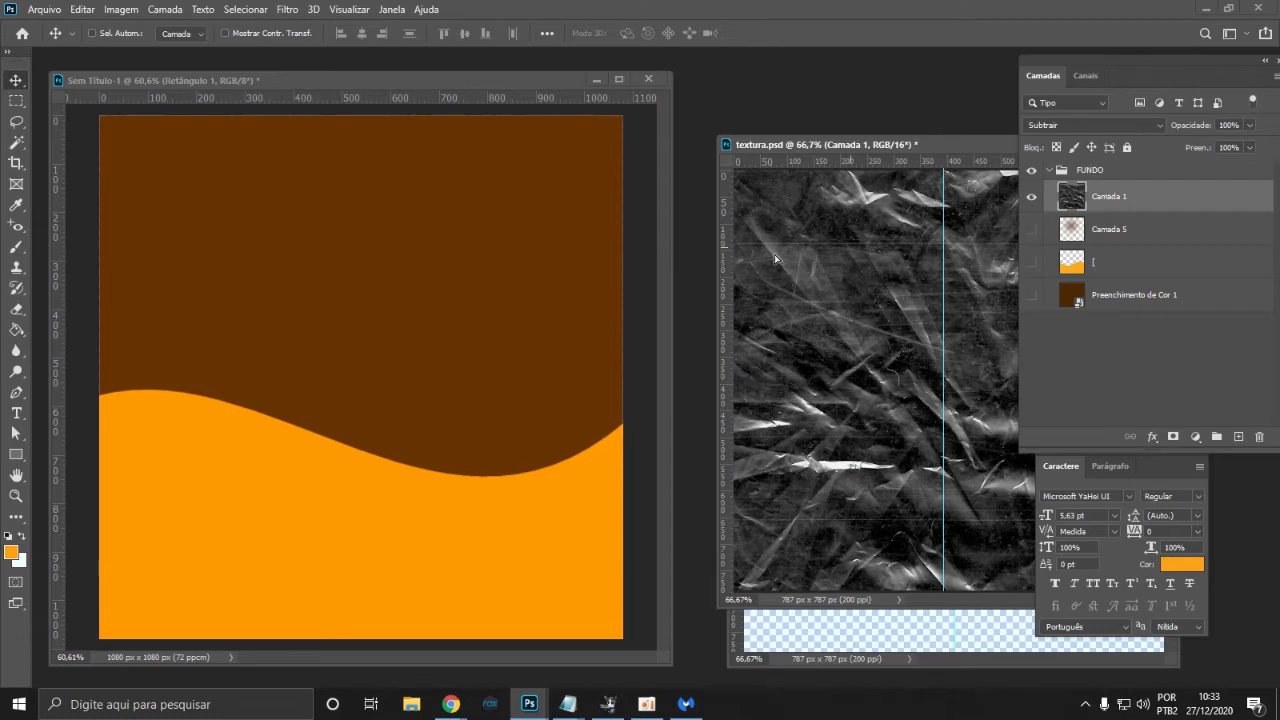
drag(845, 253, 451, 255)
click(623, 288)
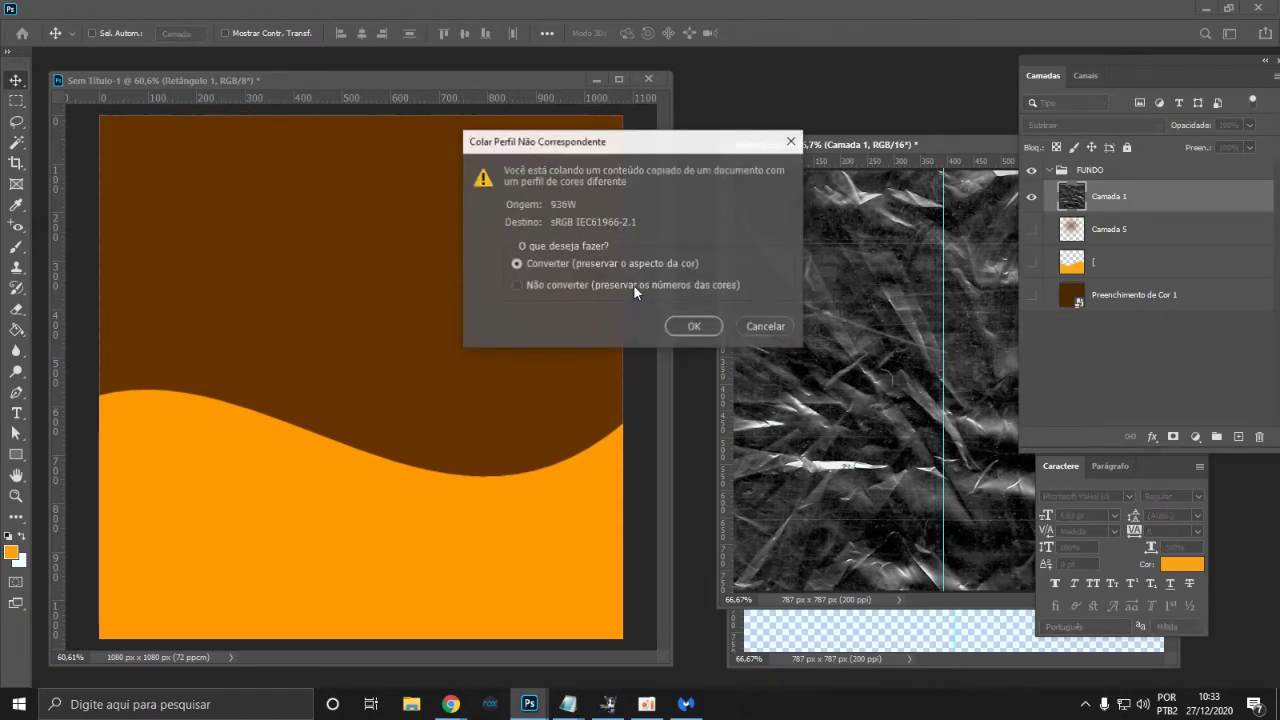
click(694, 326)
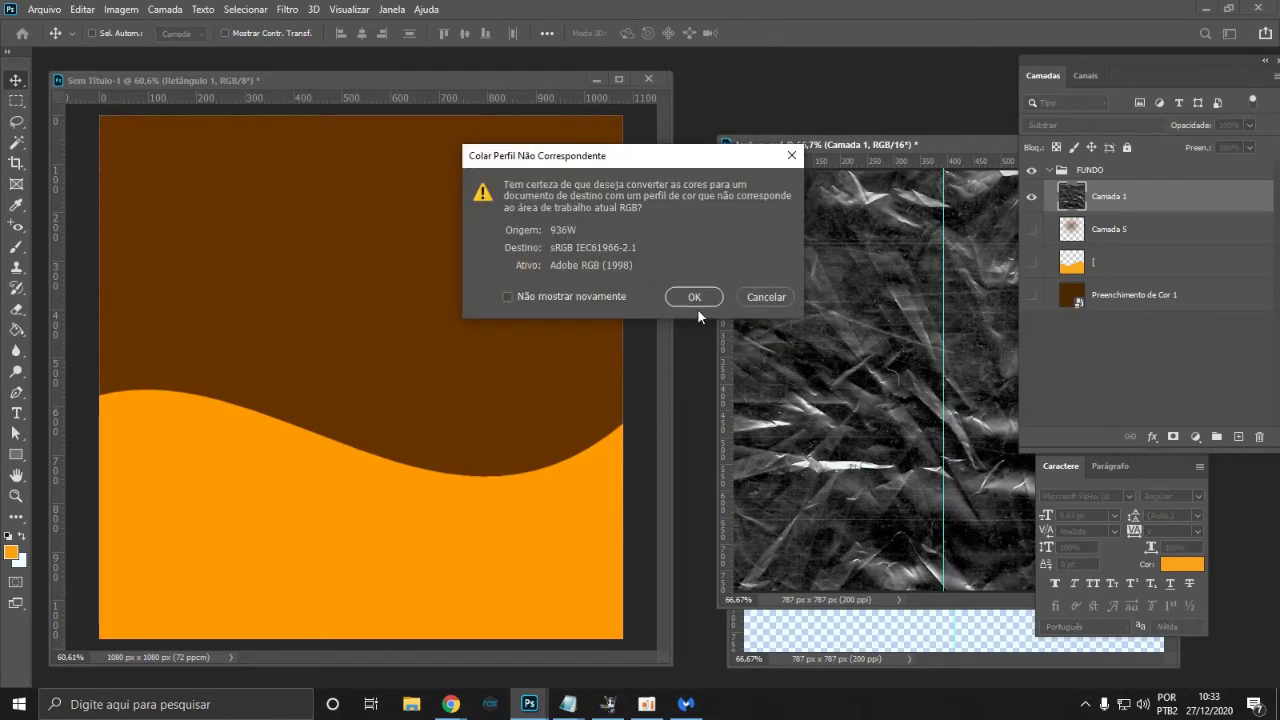
click(694, 297)
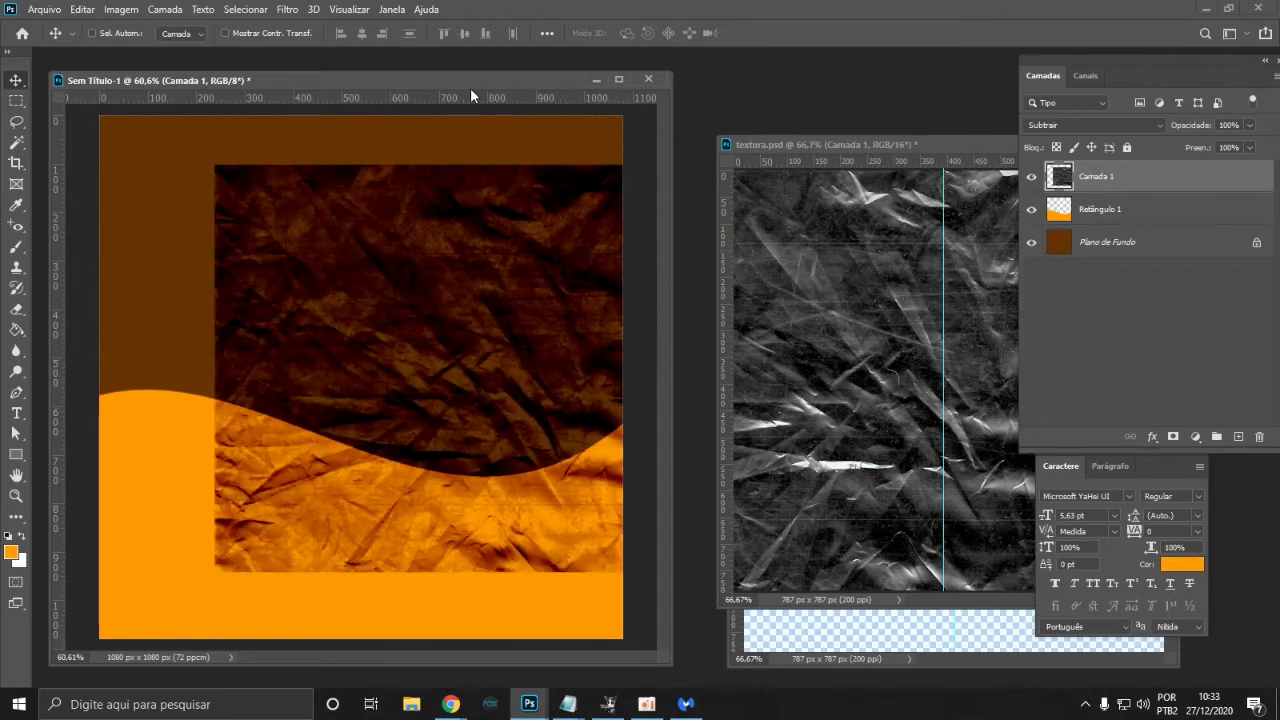
- Reposition the texture and scale it to about 128.57% so it covers the orange band
drag(470, 87, 605, 85)
drag(676, 309, 528, 246)
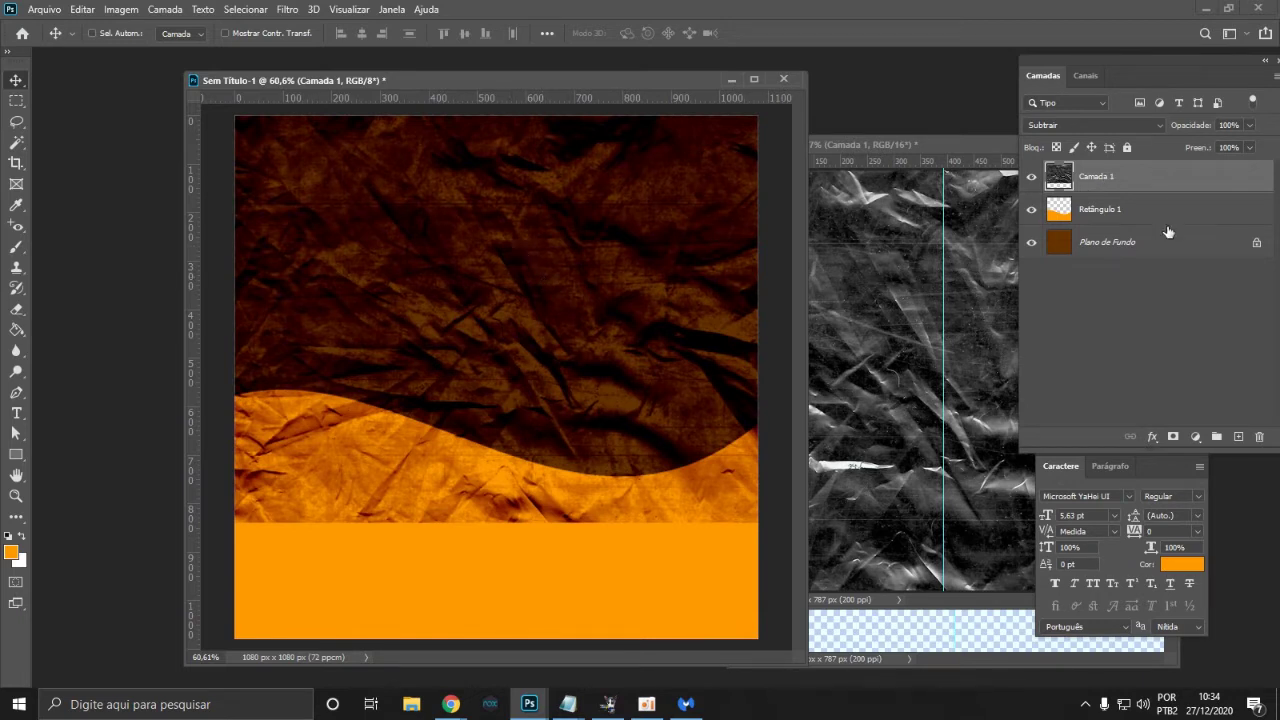
key(ctrl)
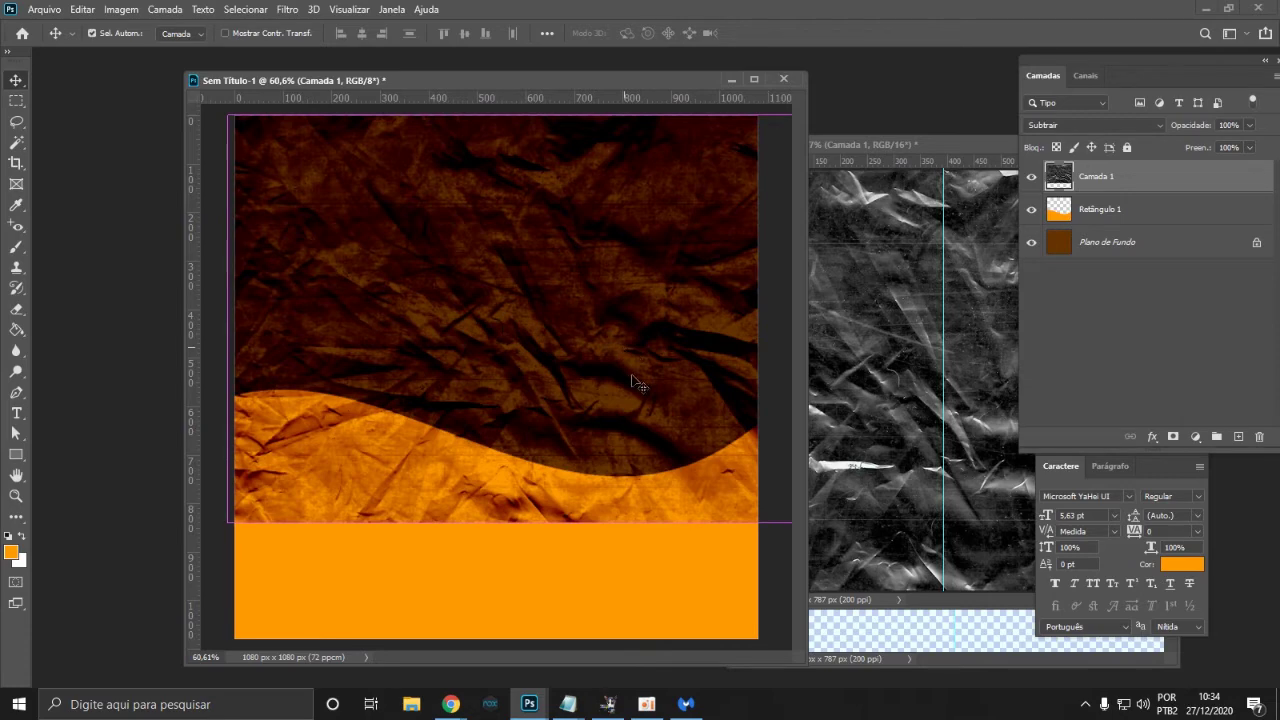
key(ctrl+t)
drag(544, 522, 549, 632)
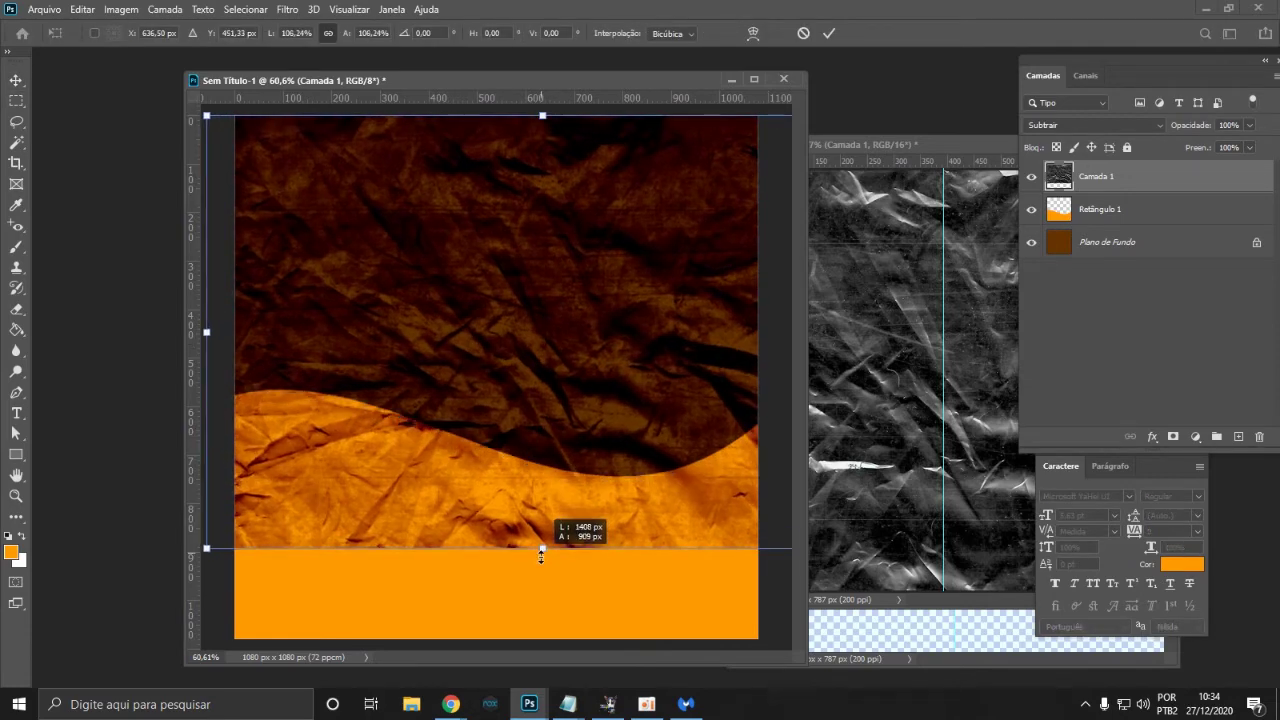
key(Return)
drag(670, 472, 648, 470)
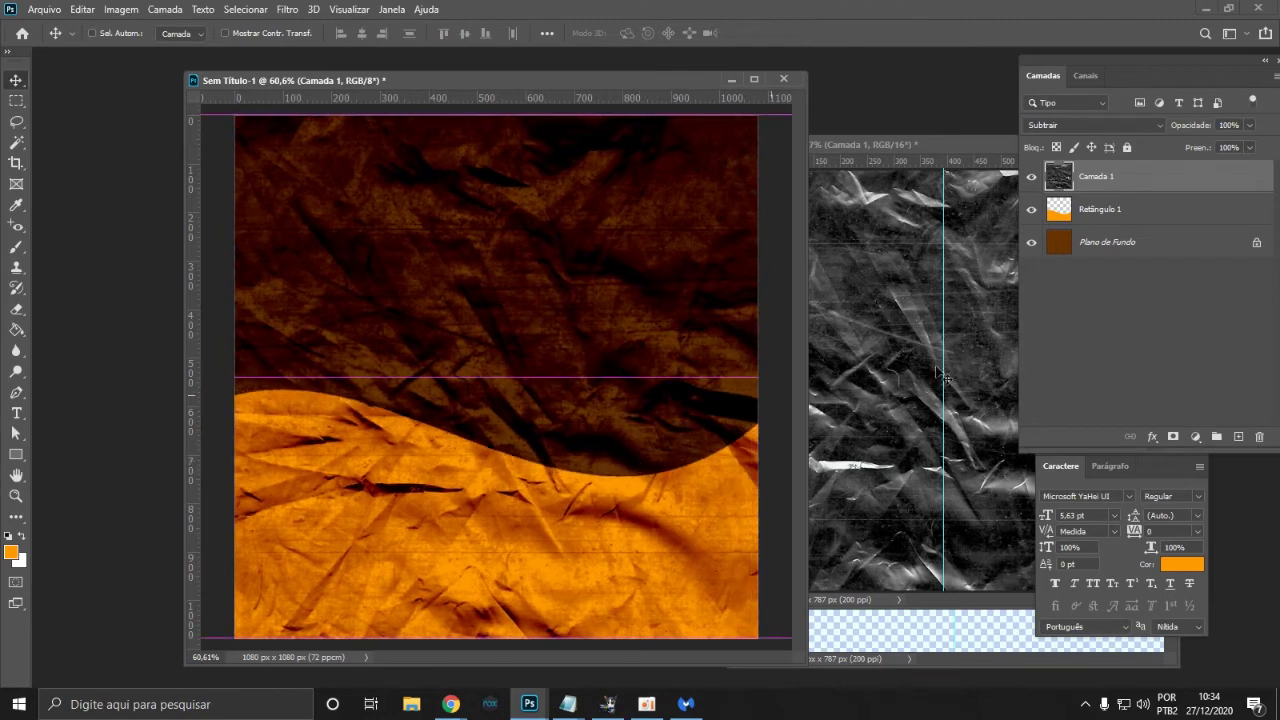
click(1083, 125)
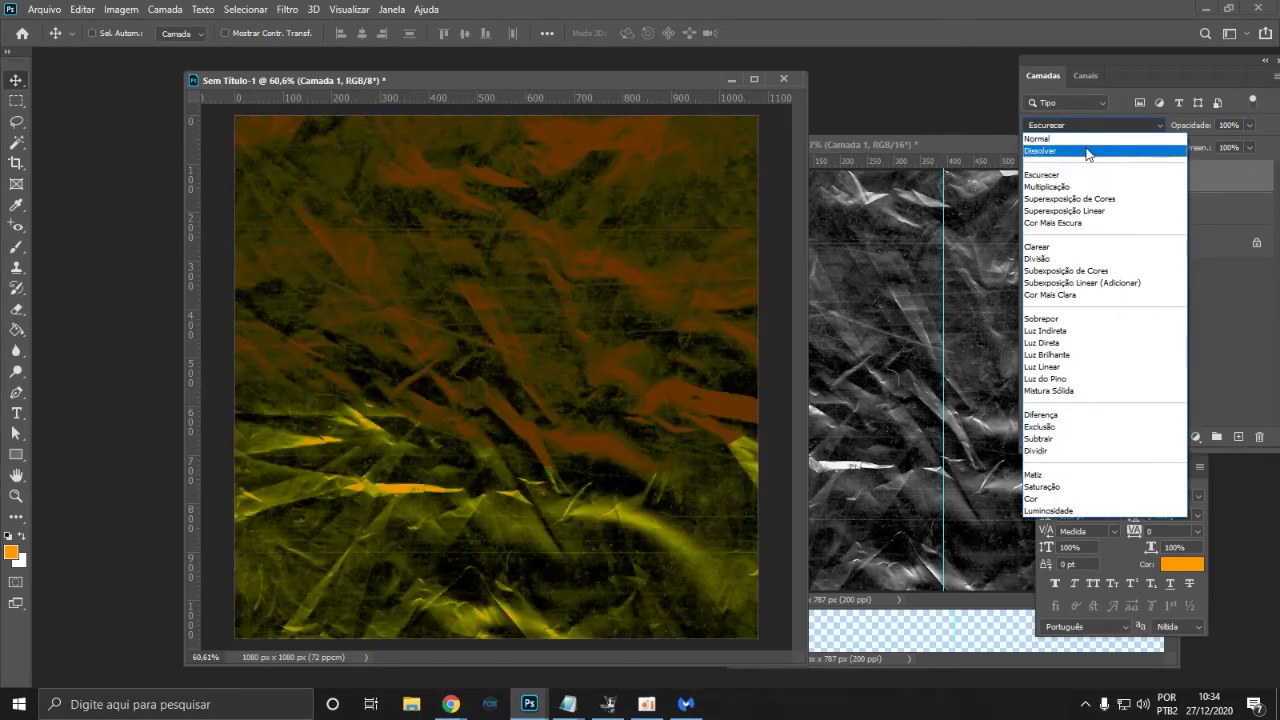
click(1085, 139)
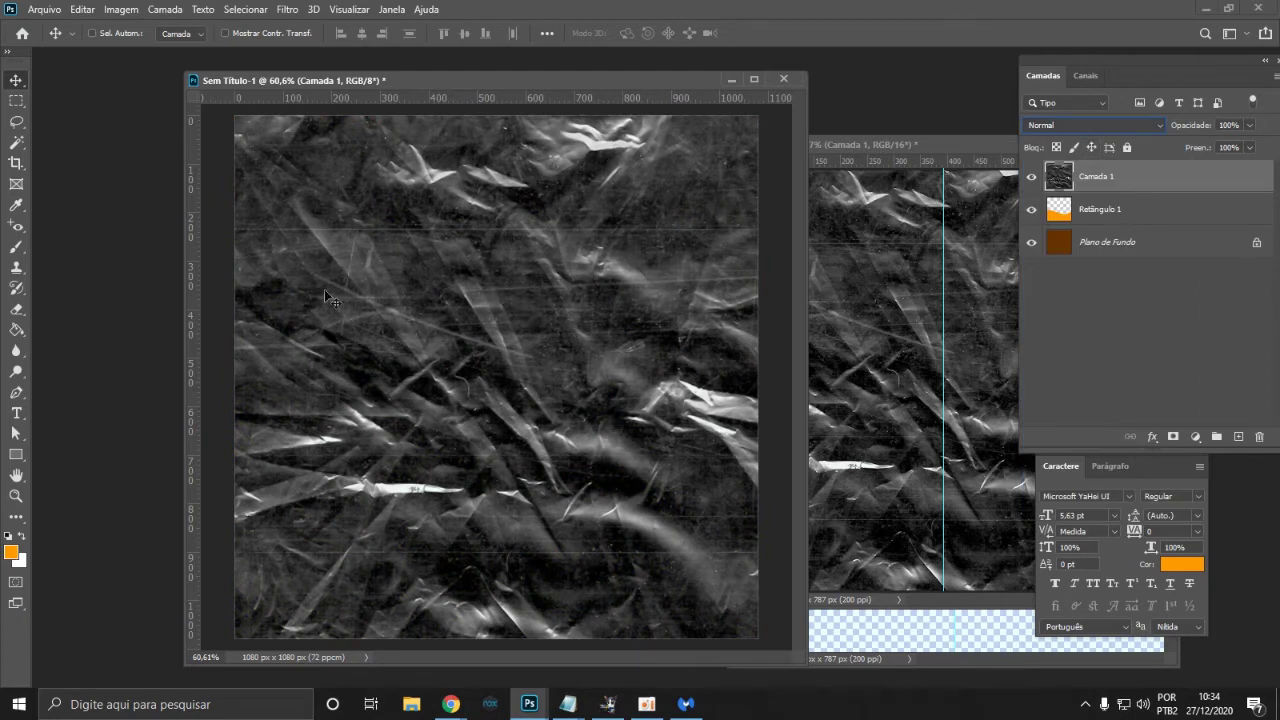
mouse_move(1101, 85)
mouse_down()
mouse_move(1067, 49)
mouse_move(1027, 76)
mouse_up()
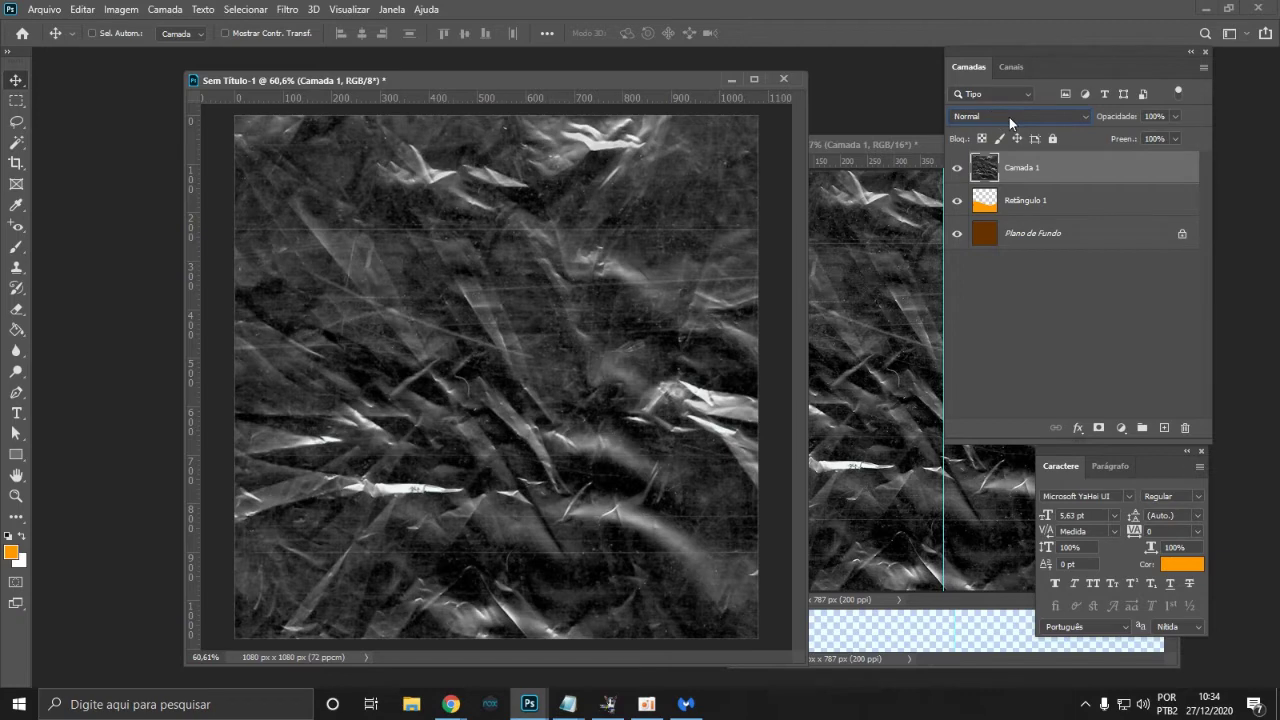
click(1009, 115)
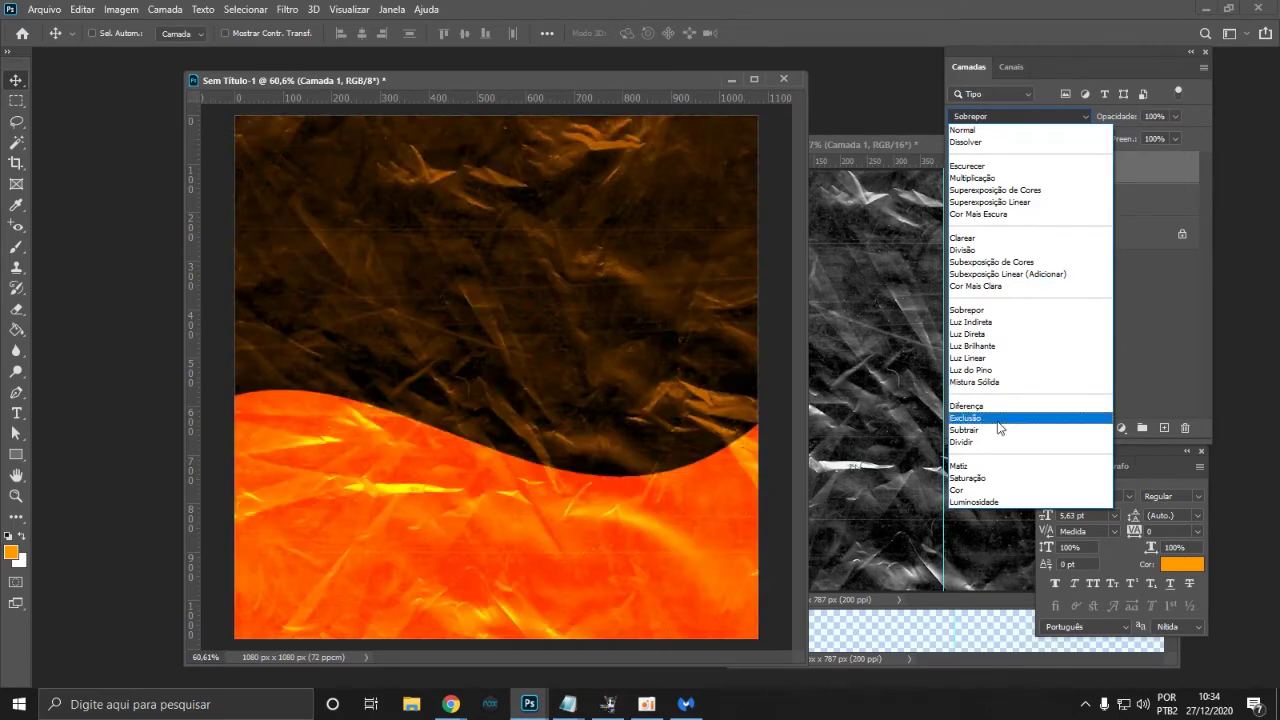
click(994, 431)
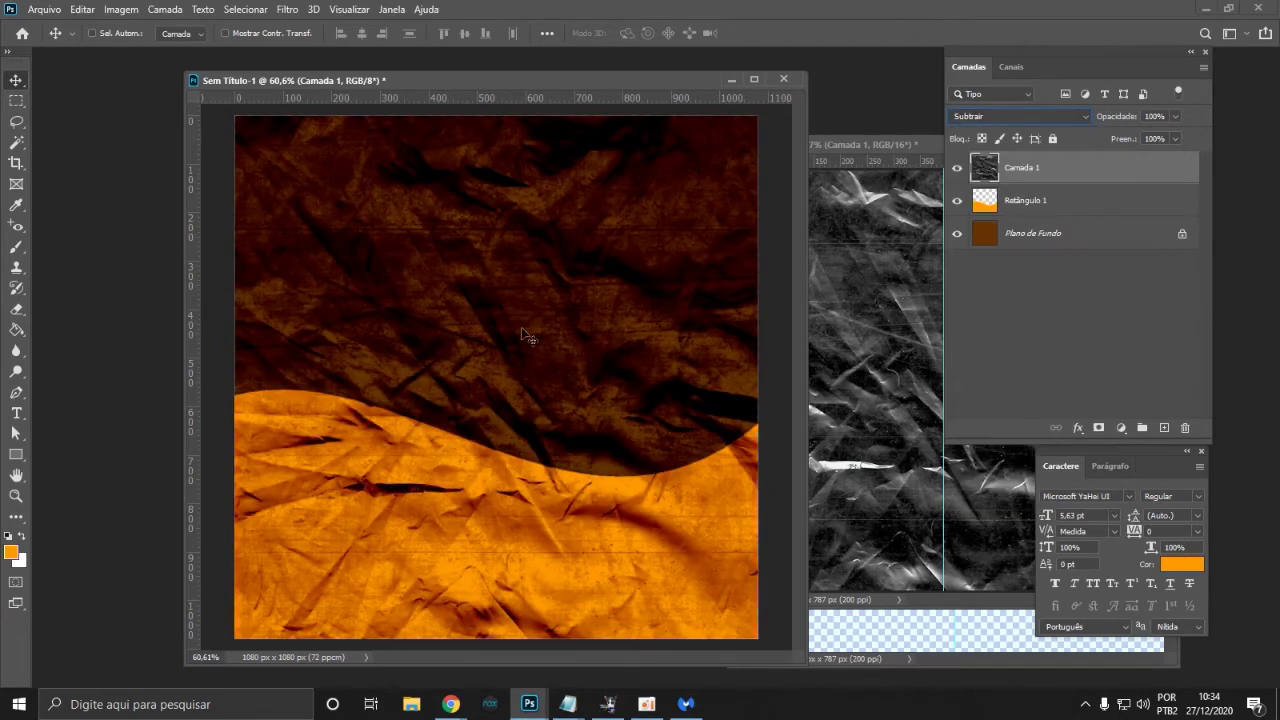
drag(517, 82, 466, 87)
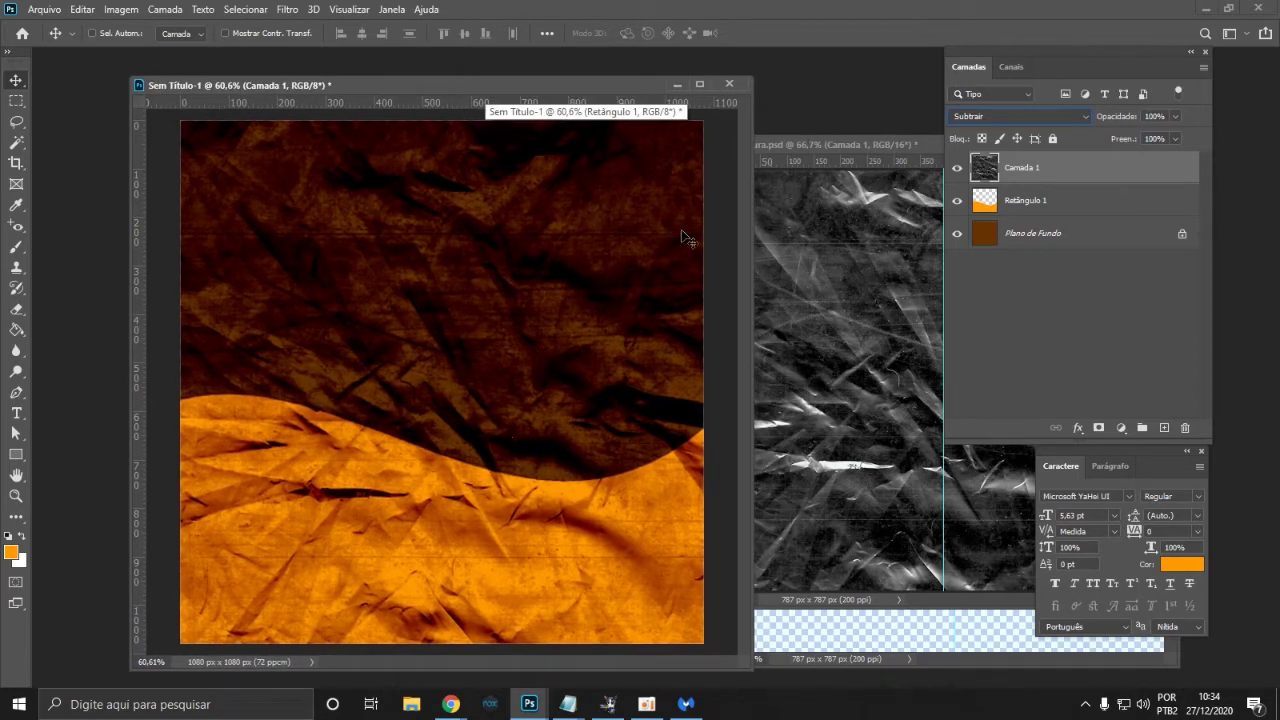
drag(601, 88, 575, 88)
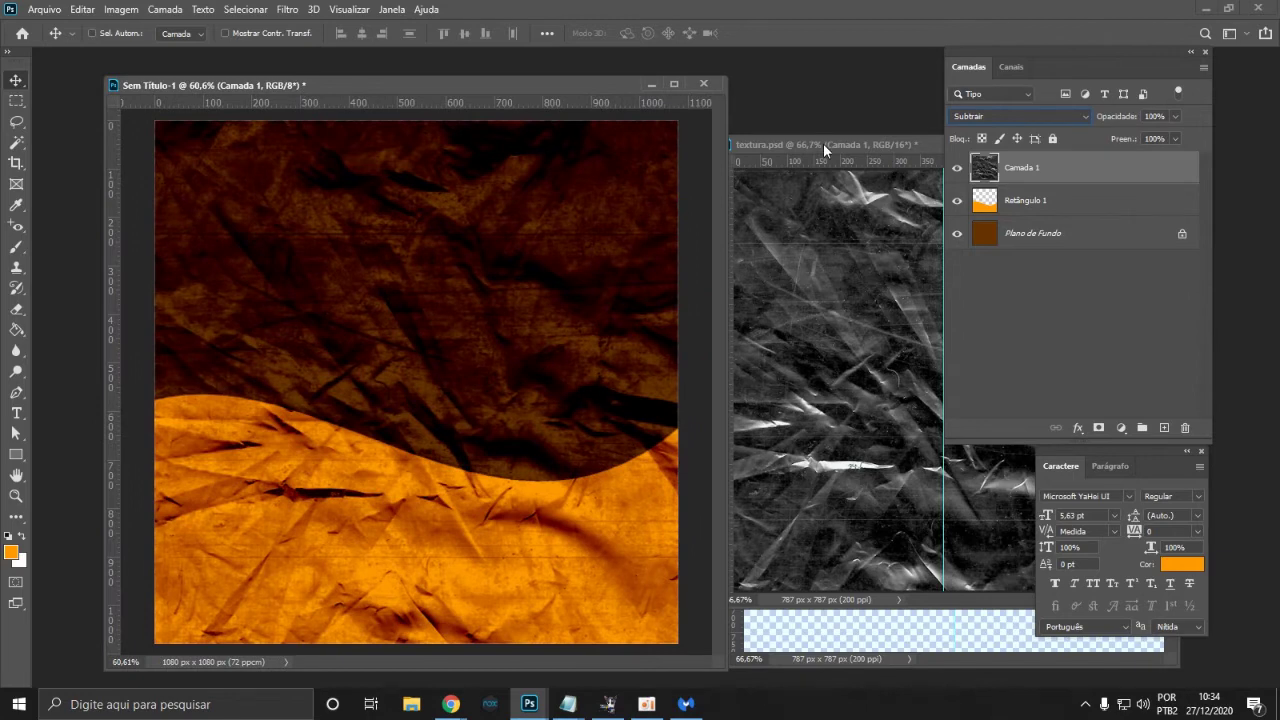
- Close textura.psd without saving its changes
drag(823, 143, 429, 209)
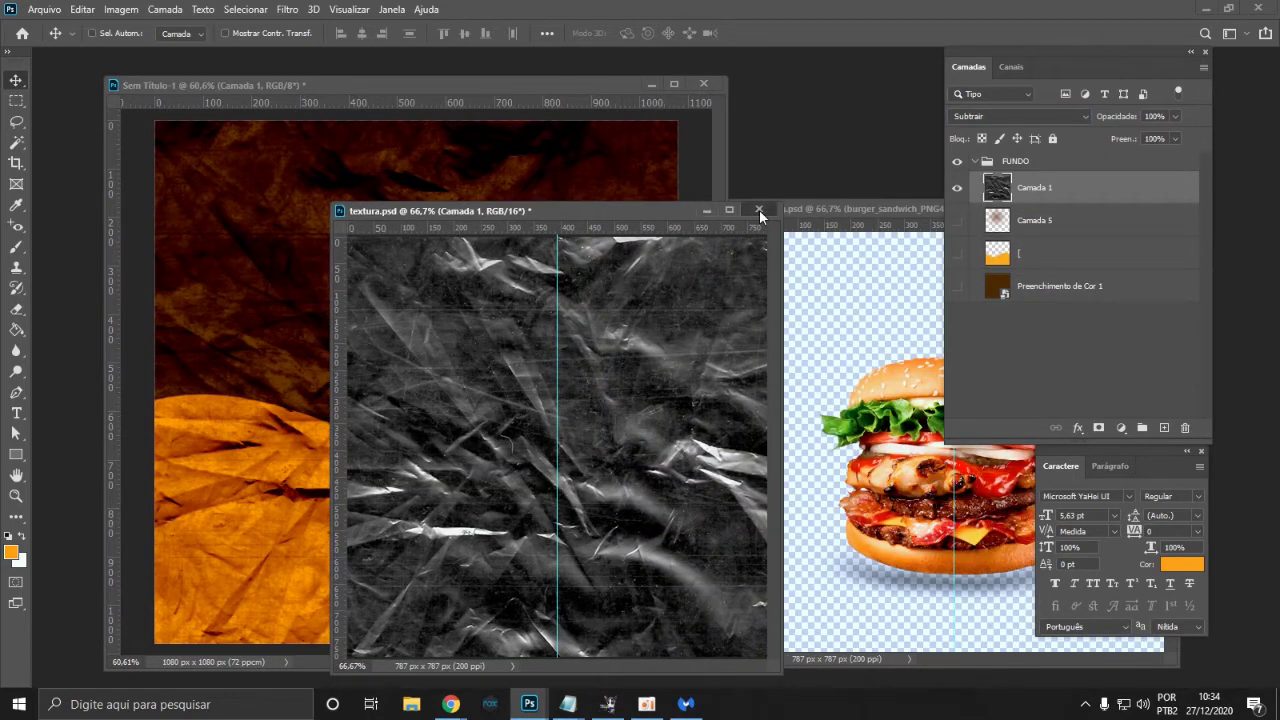
click(759, 211)
click(640, 268)
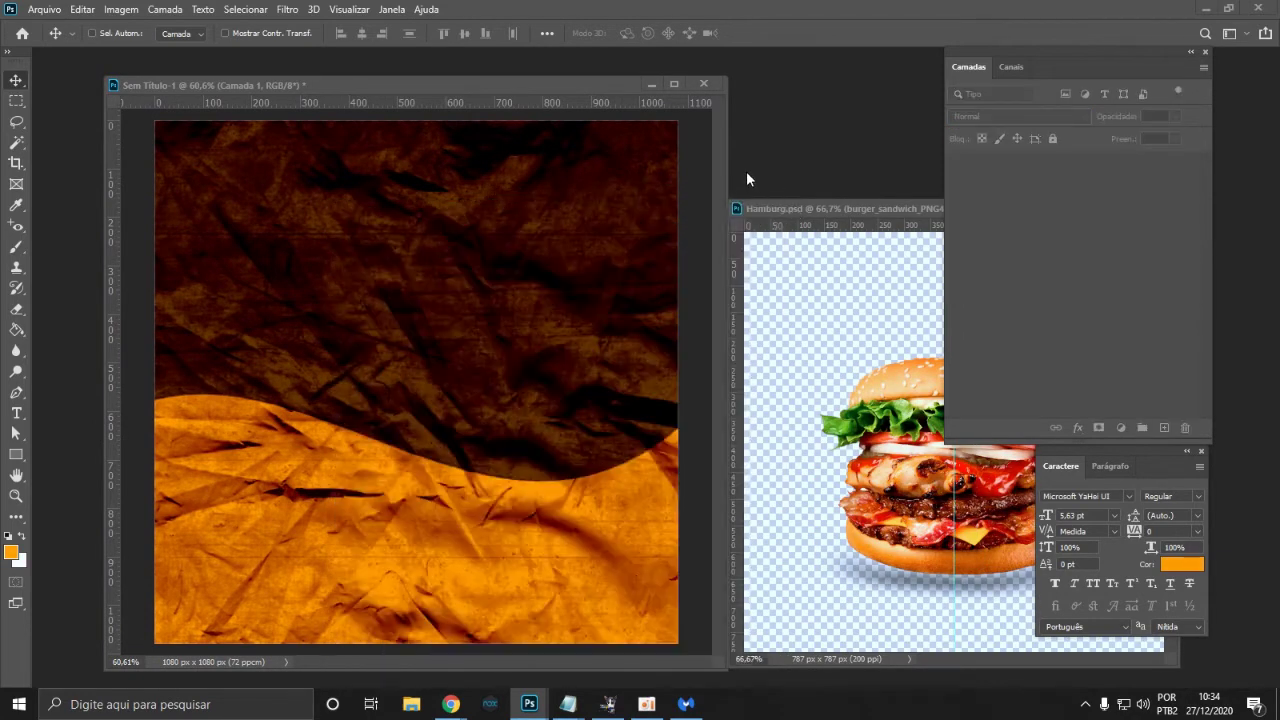
- Copy the burger layer from Hamburg.psd into Sem Título-1, converting its colours, and centre it
drag(794, 211, 751, 158)
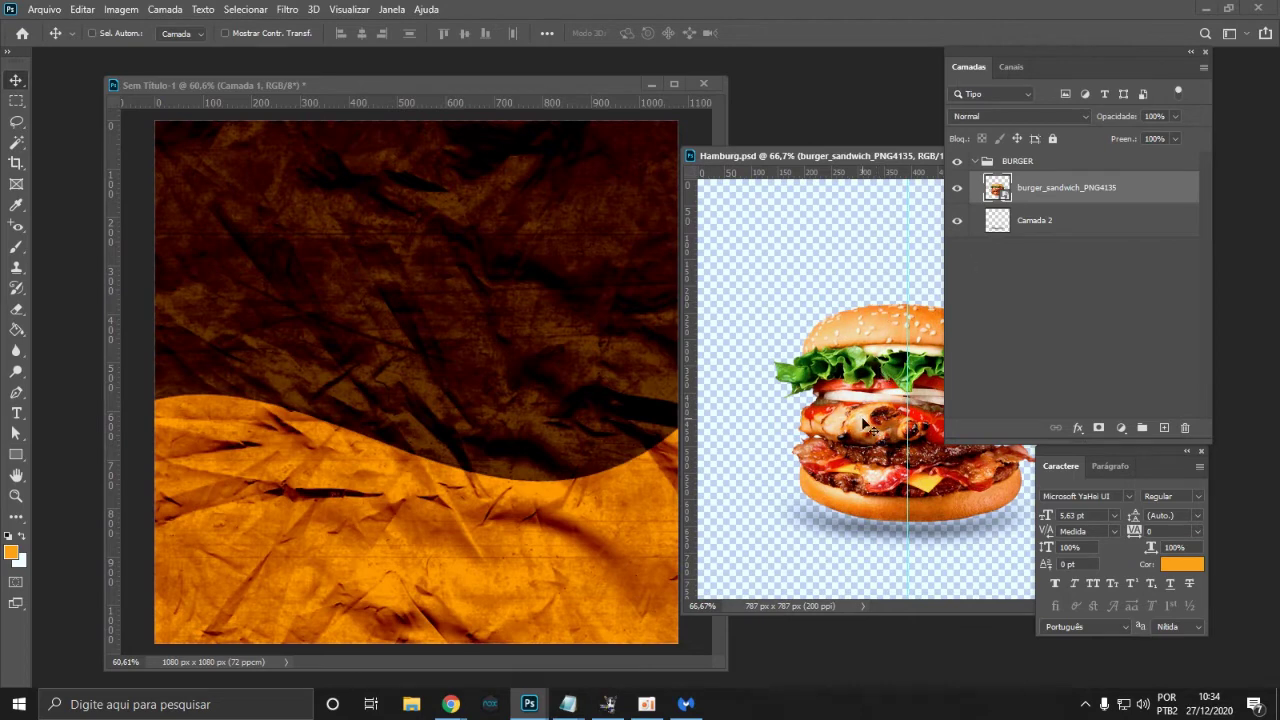
drag(866, 425, 866, 435)
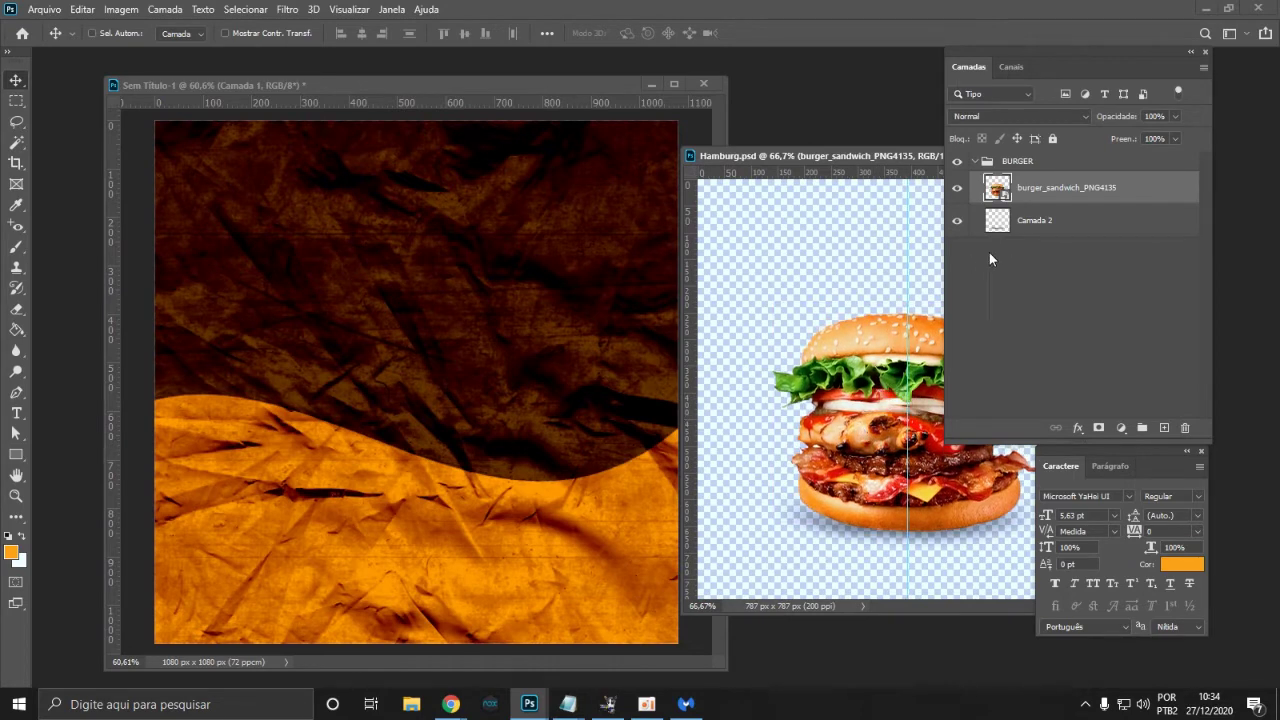
drag(891, 340, 466, 308)
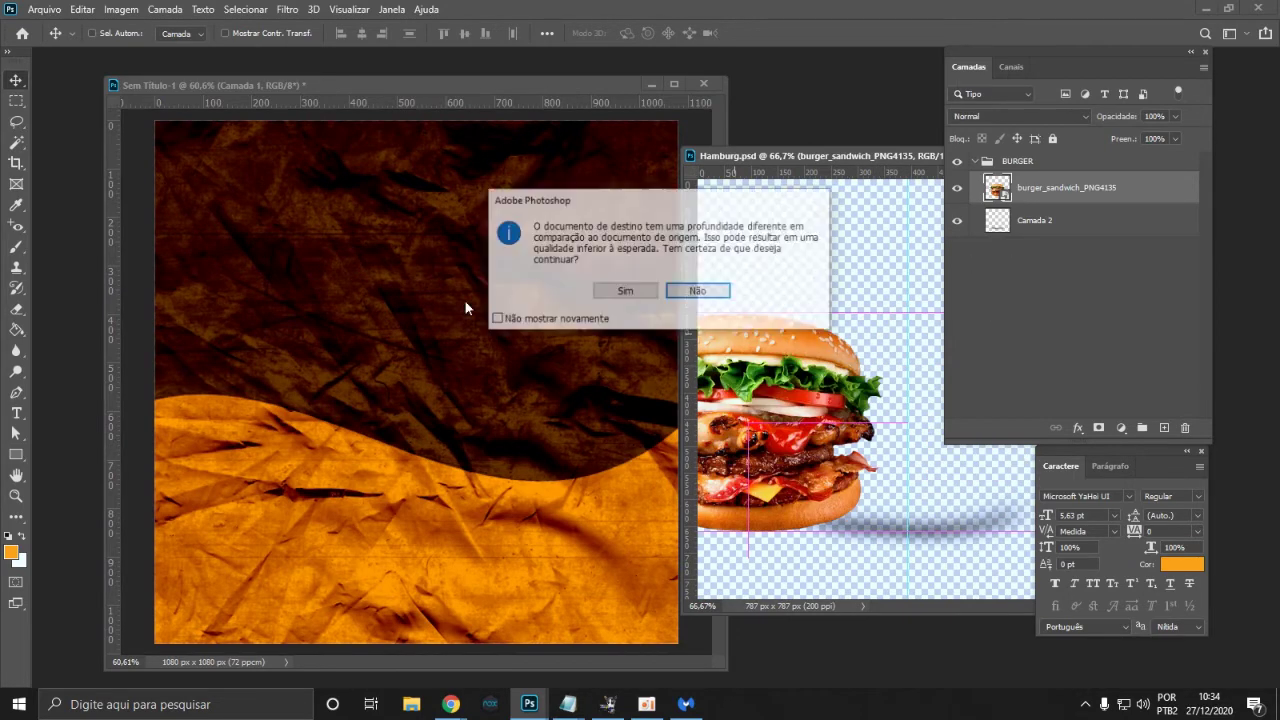
click(625, 290)
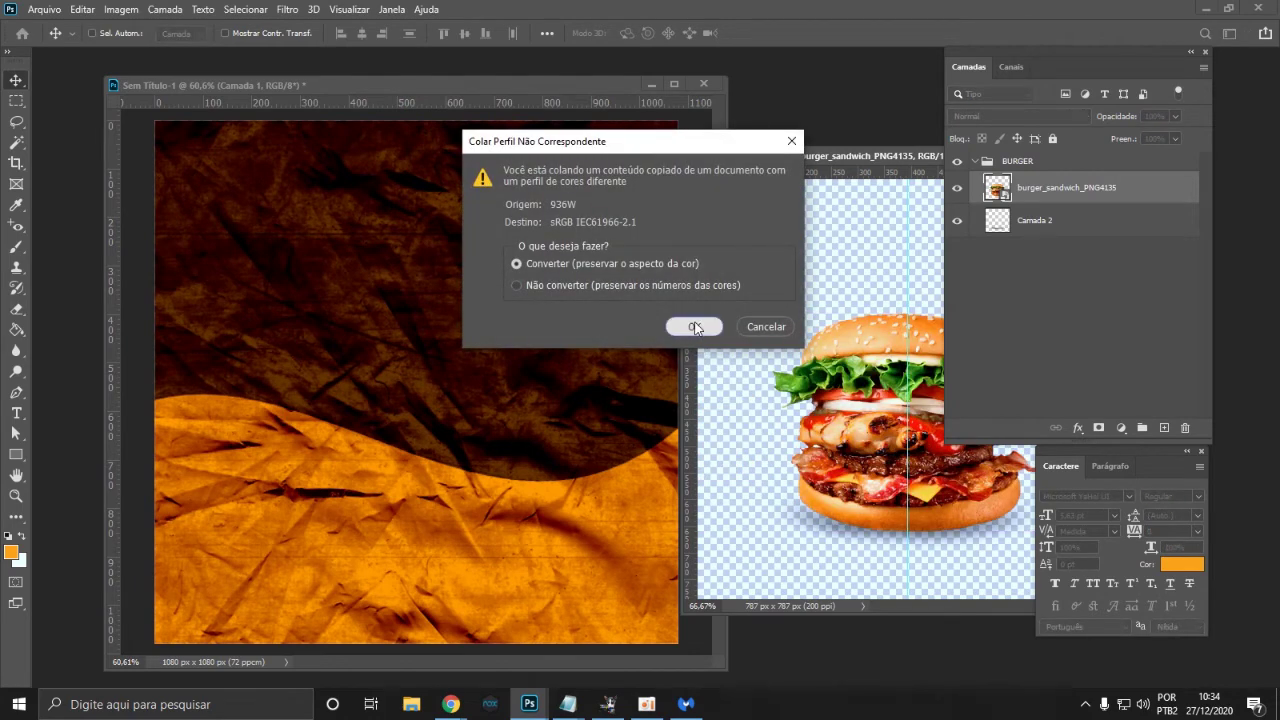
click(695, 327)
click(684, 297)
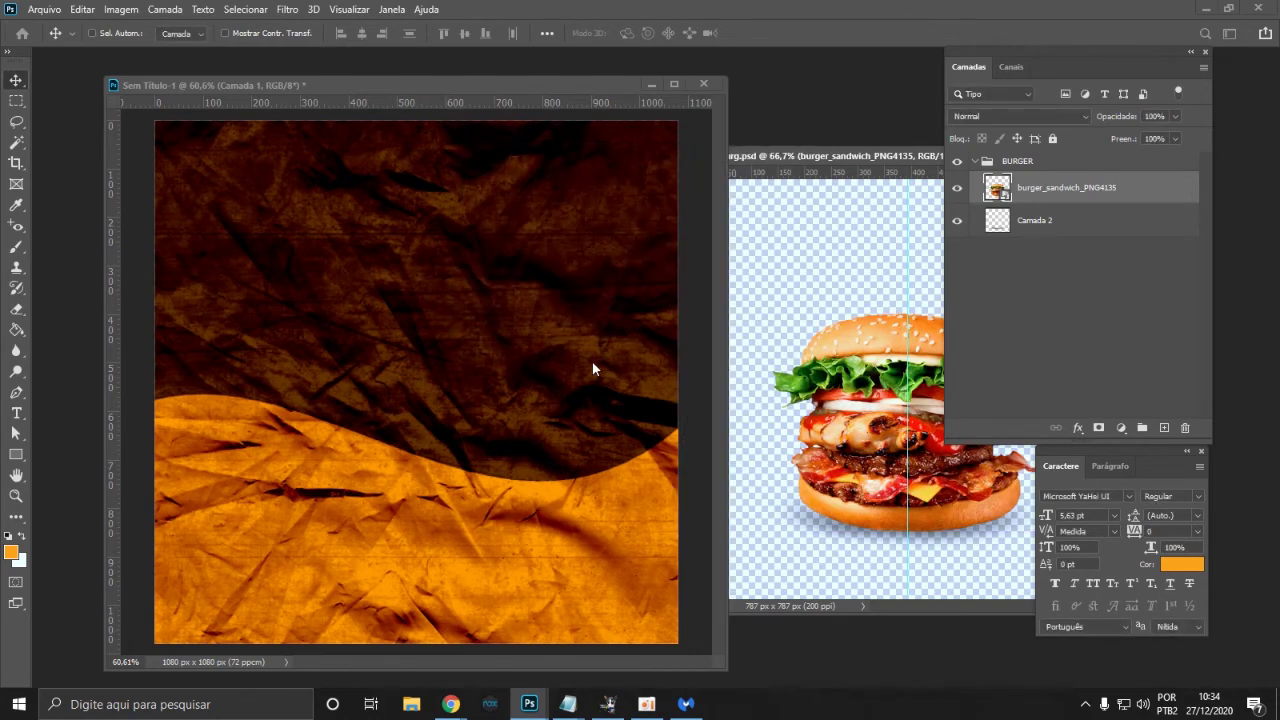
drag(474, 378, 481, 375)
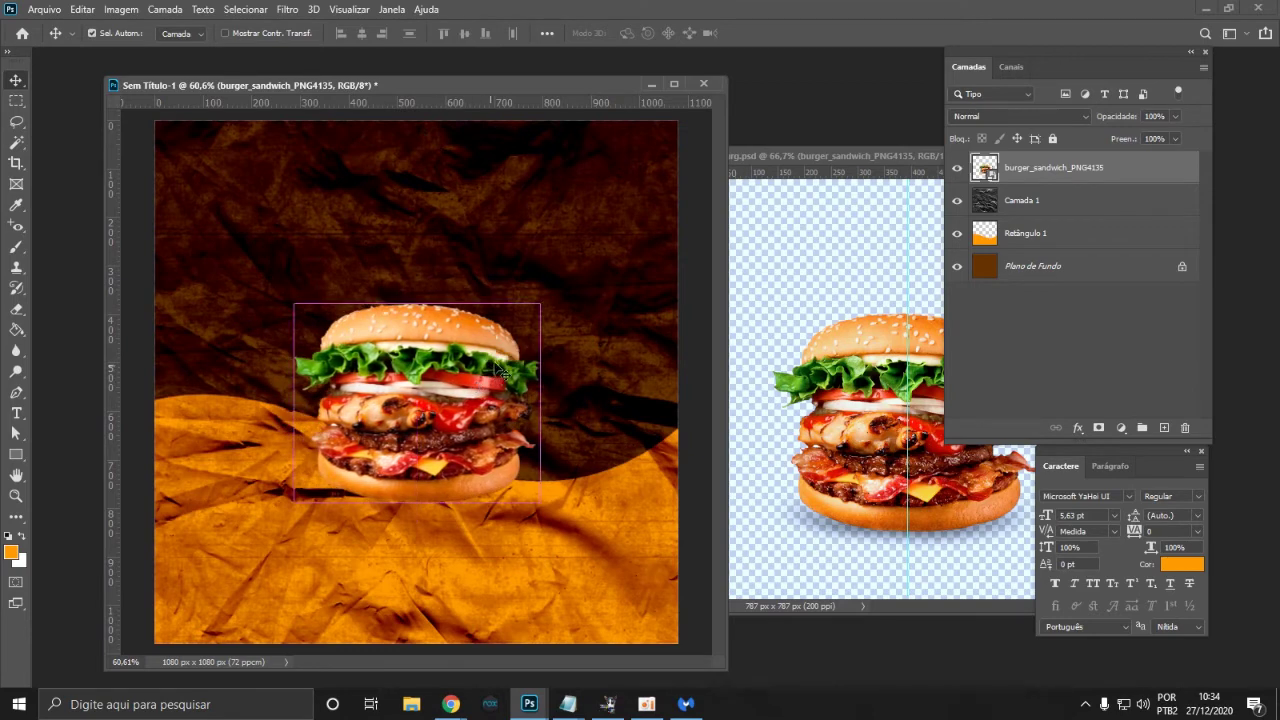
- Scale the burger to 32.40% and position it over the wave
key(ctrl+t)
drag(566, 270, 662, 181)
drag(274, 182, 266, 167)
mouse_move(416, 253)
mouse_down()
mouse_move(360, 290)
mouse_move(365, 303)
mouse_up()
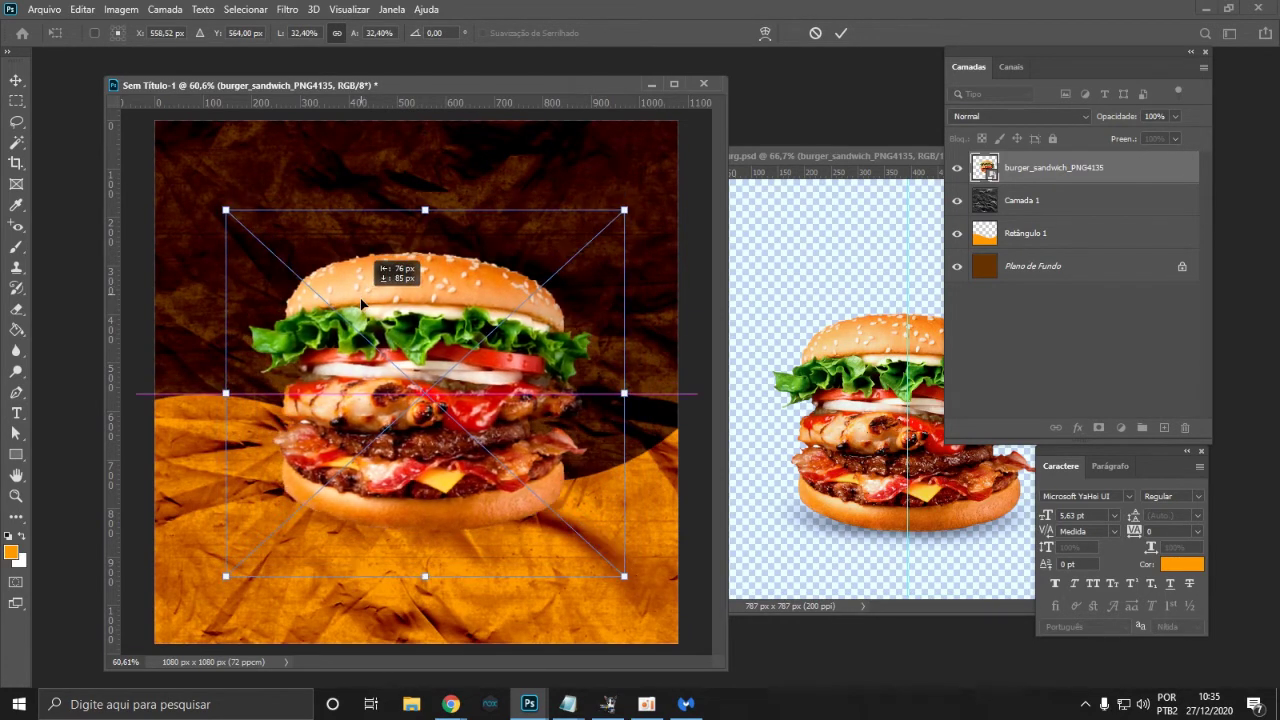
key(Return)
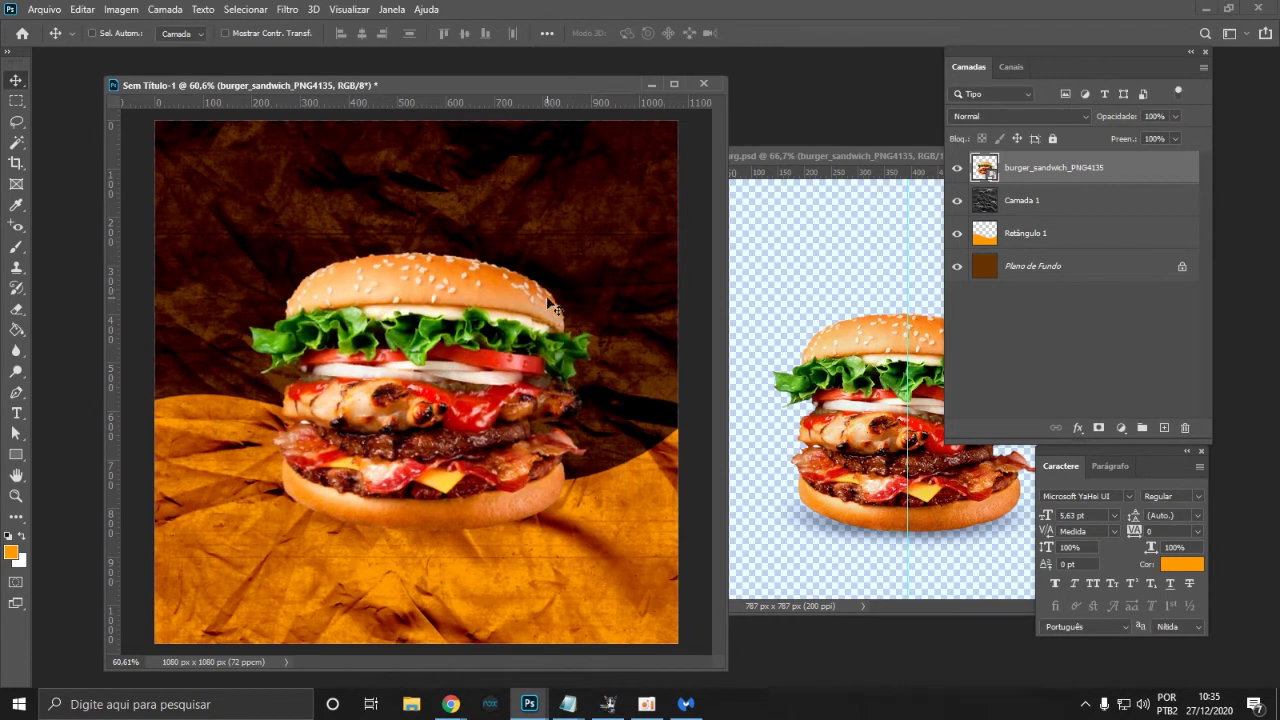
- Close Hamburg.psd without saving its changes
drag(498, 91, 545, 85)
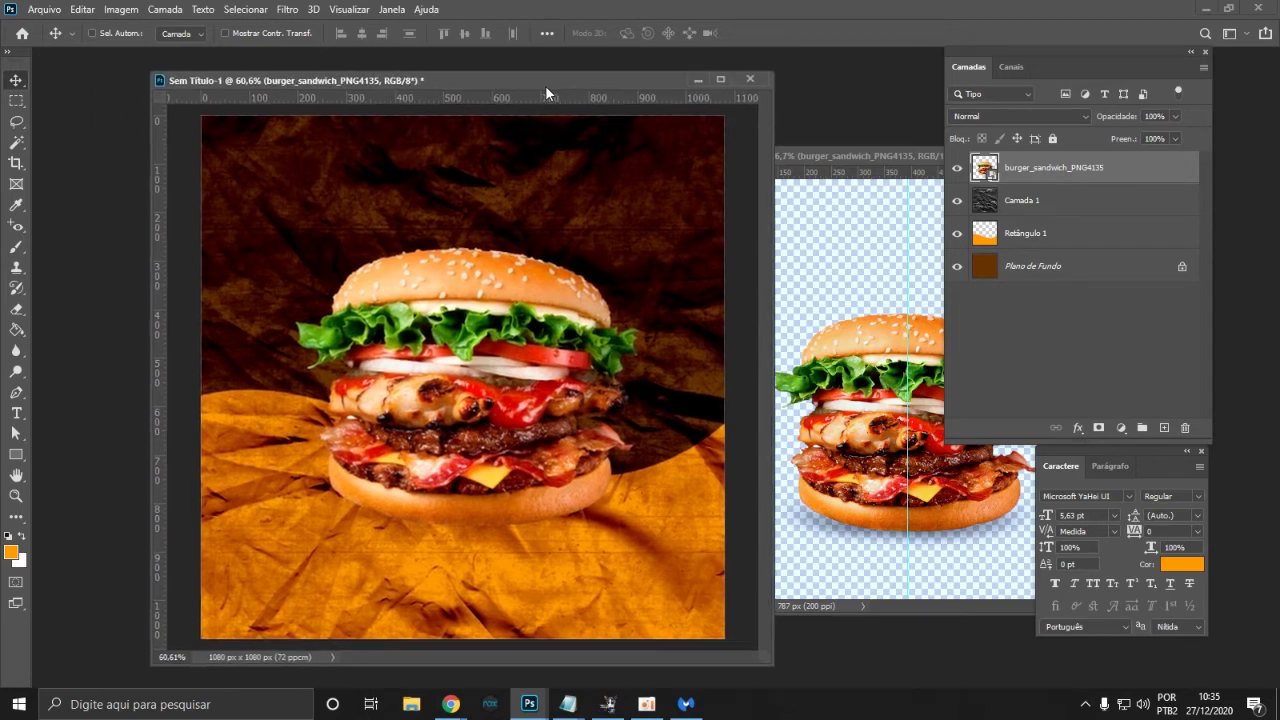
drag(861, 147, 485, 321)
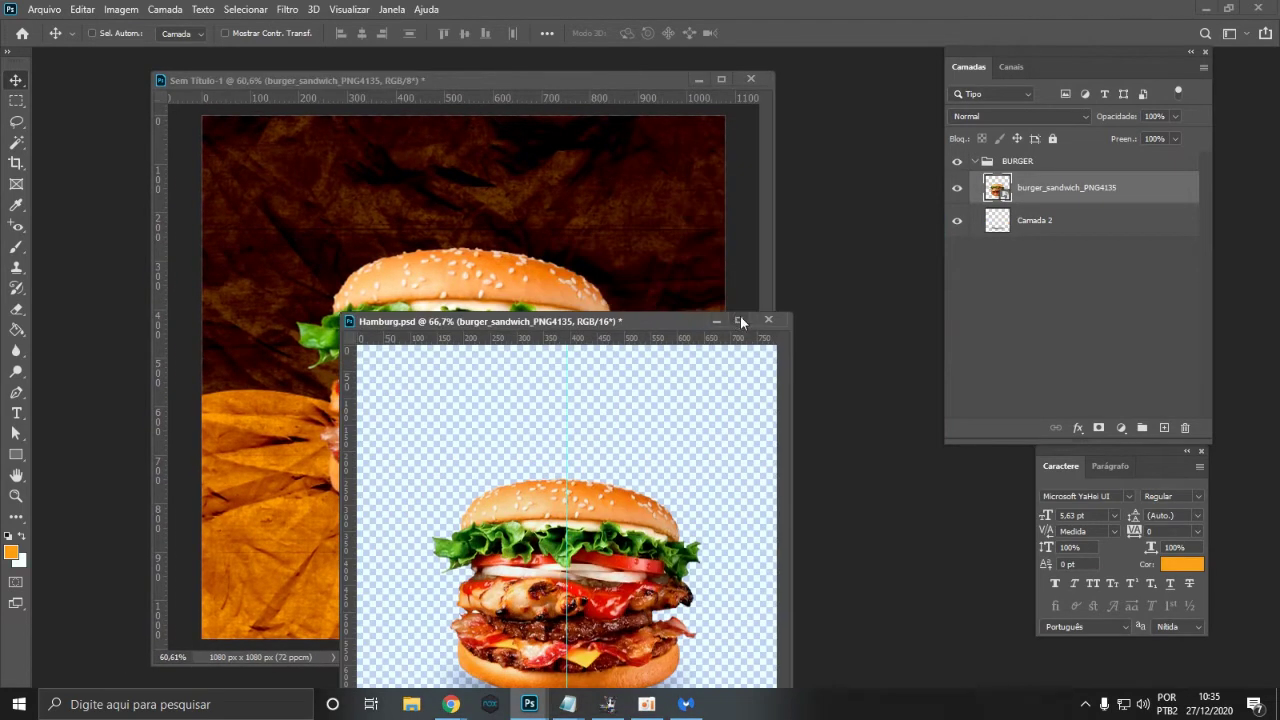
click(768, 320)
click(642, 269)
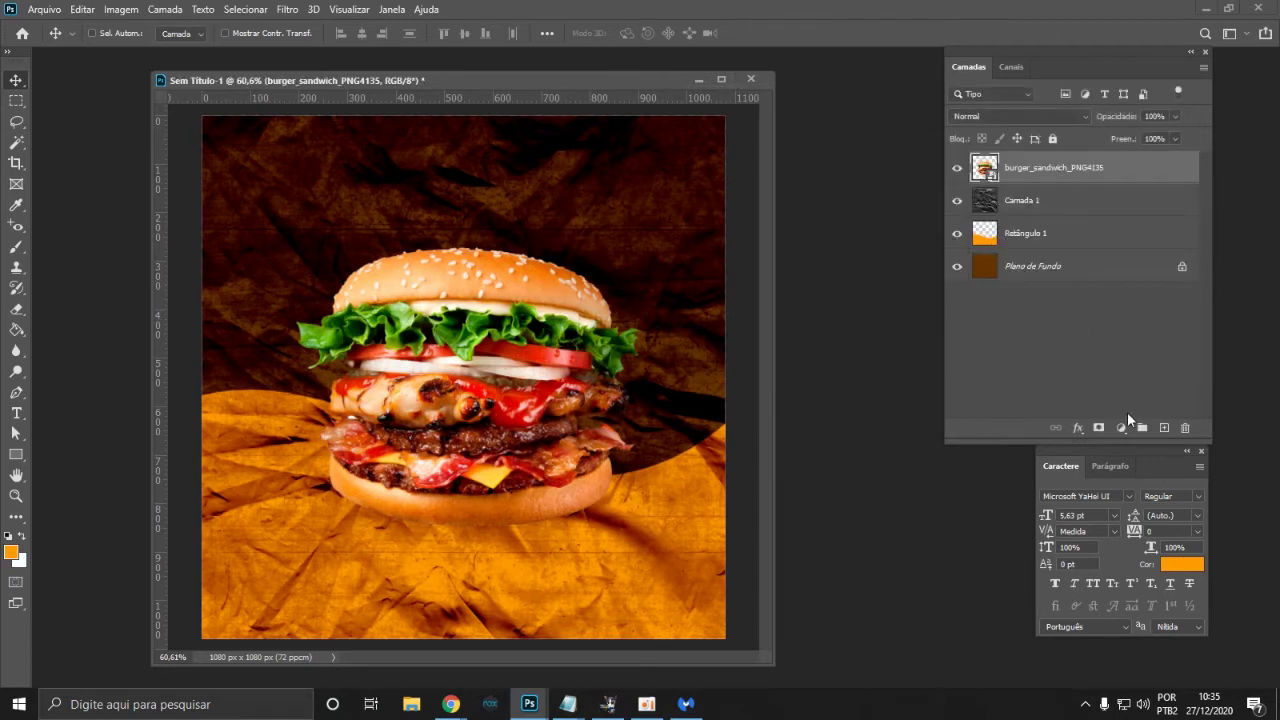
- Rename the Camada 1 texture layer to 'Textura'
click(1075, 203)
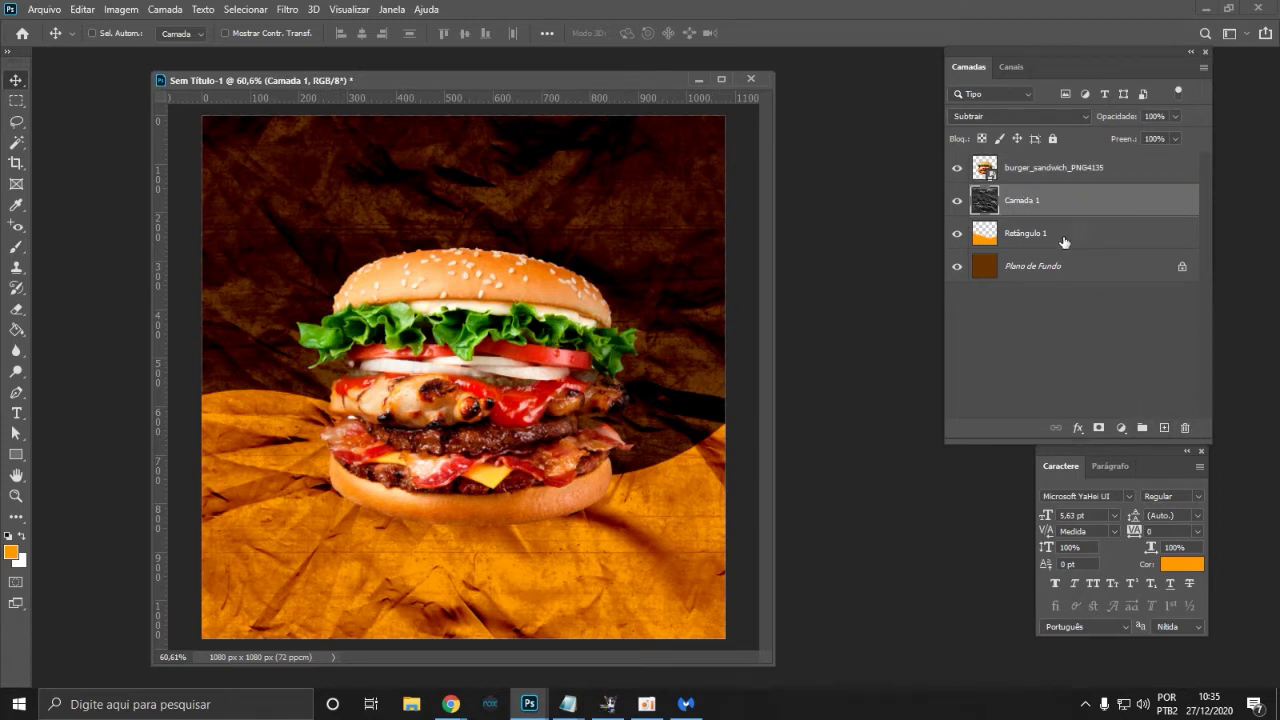
double_click(1022, 201)
key(Return)
double_click(1022, 201)
text(Textura)
click(1120, 204)
- Add a new empty layer above Textura
click(1057, 178)
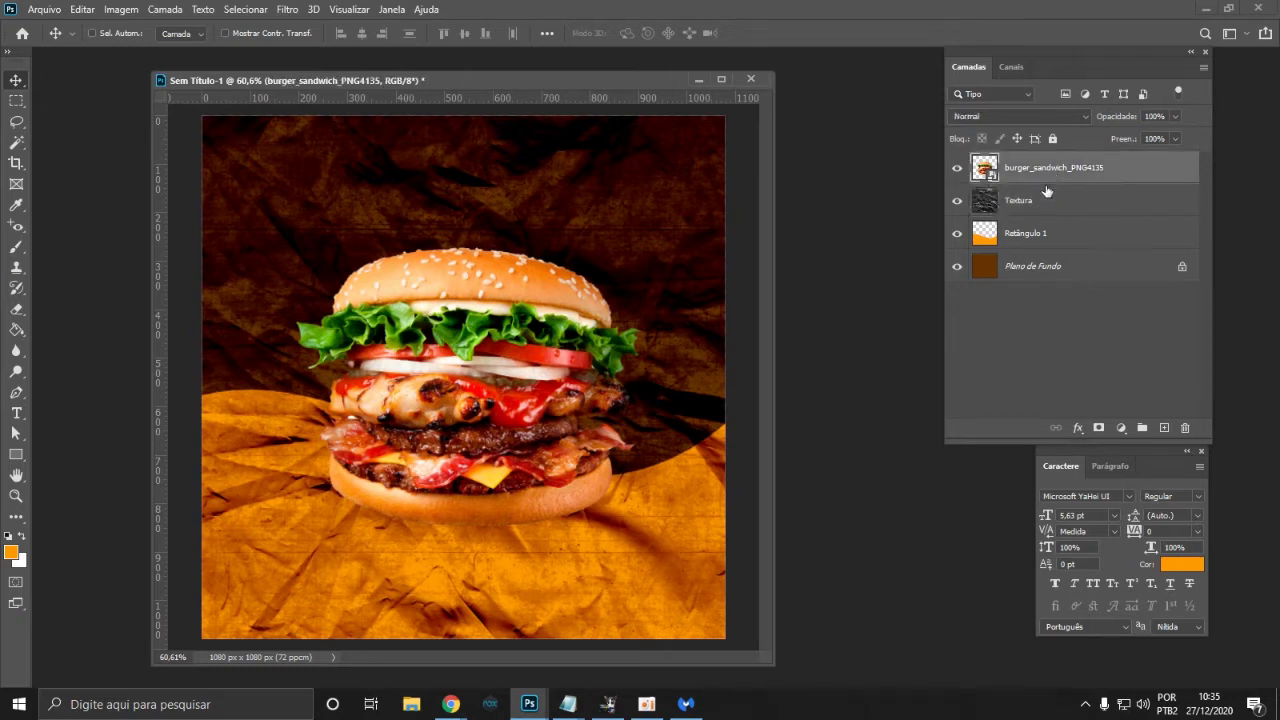
click(1085, 208)
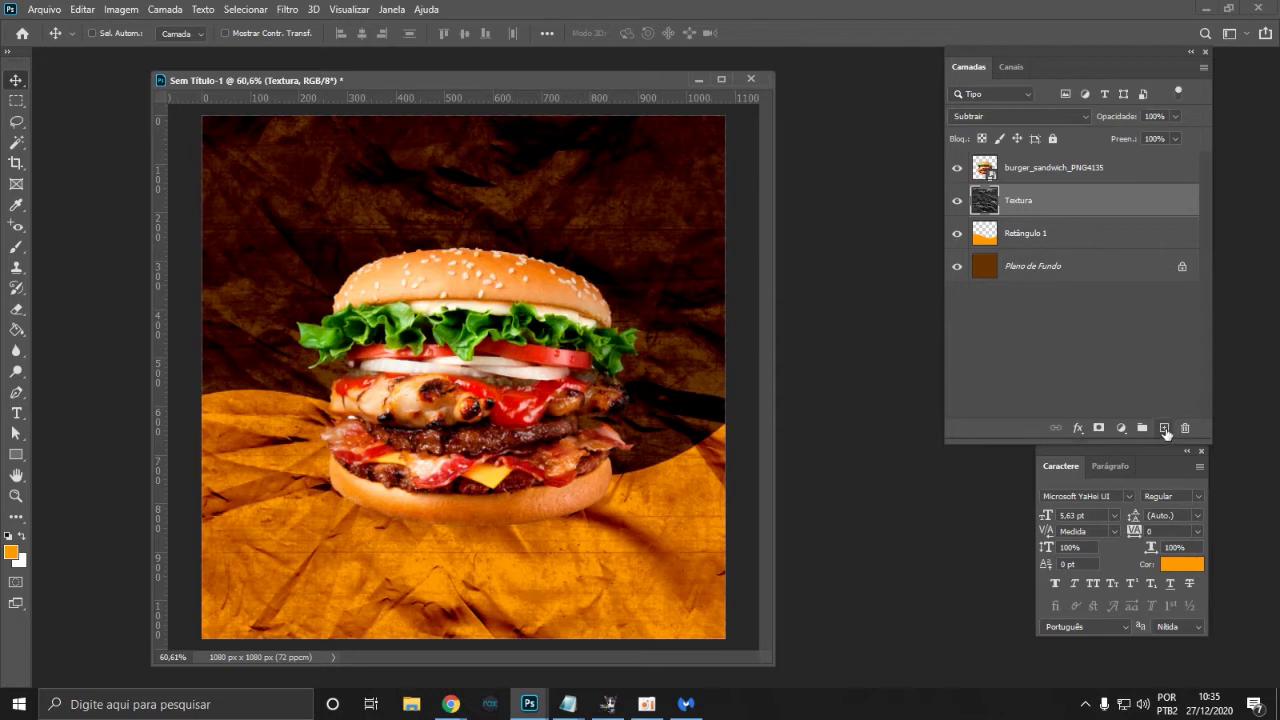
click(1164, 428)
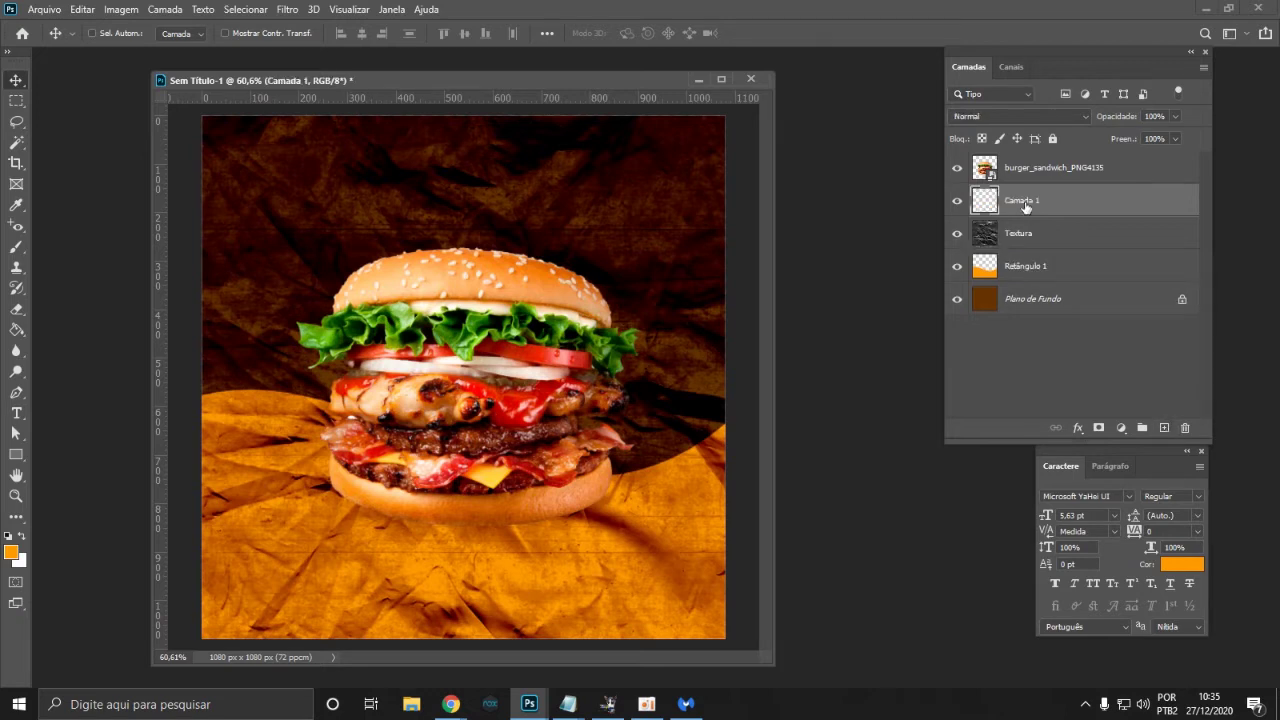
- Fill an elliptical selection under the burger with black and set the layer opacity to 48%
click(16, 101)
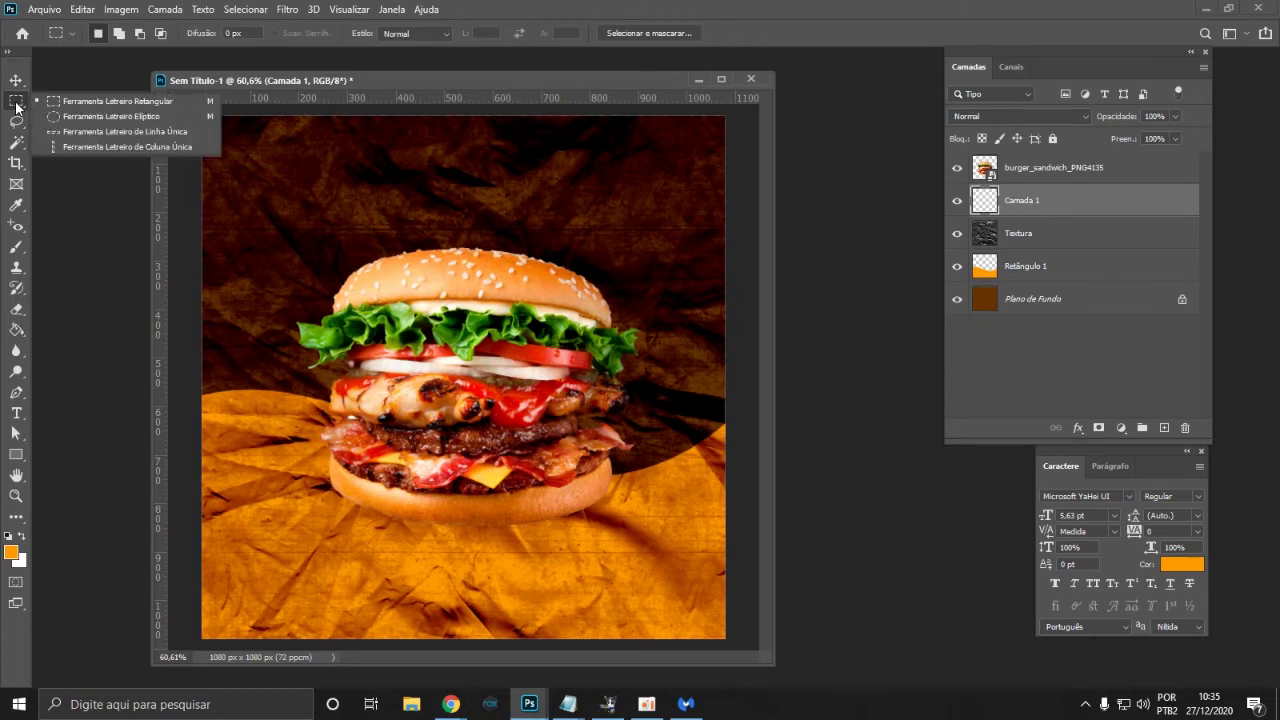
key(shift+m)
drag(339, 463, 612, 546)
mouse_move(558, 510)
mouse_down()
mouse_move(538, 510)
mouse_move(545, 501)
mouse_up()
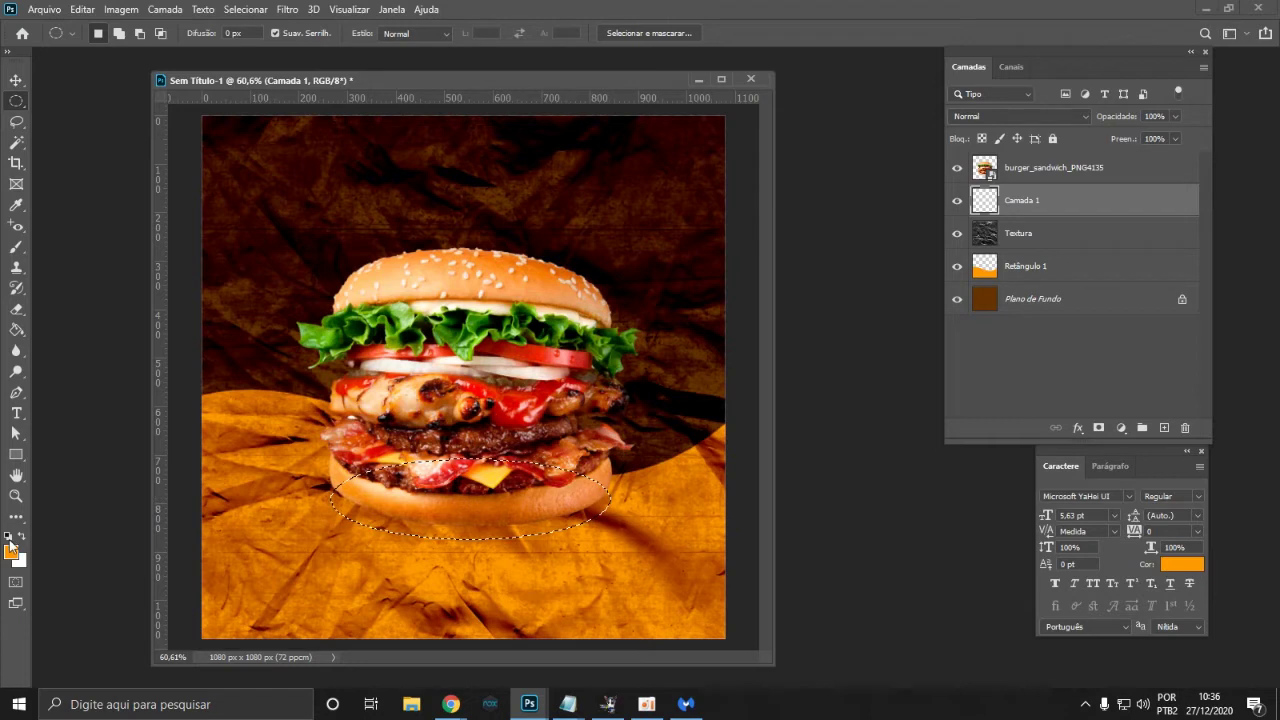
click(9, 538)
key(alt+BackSpace)
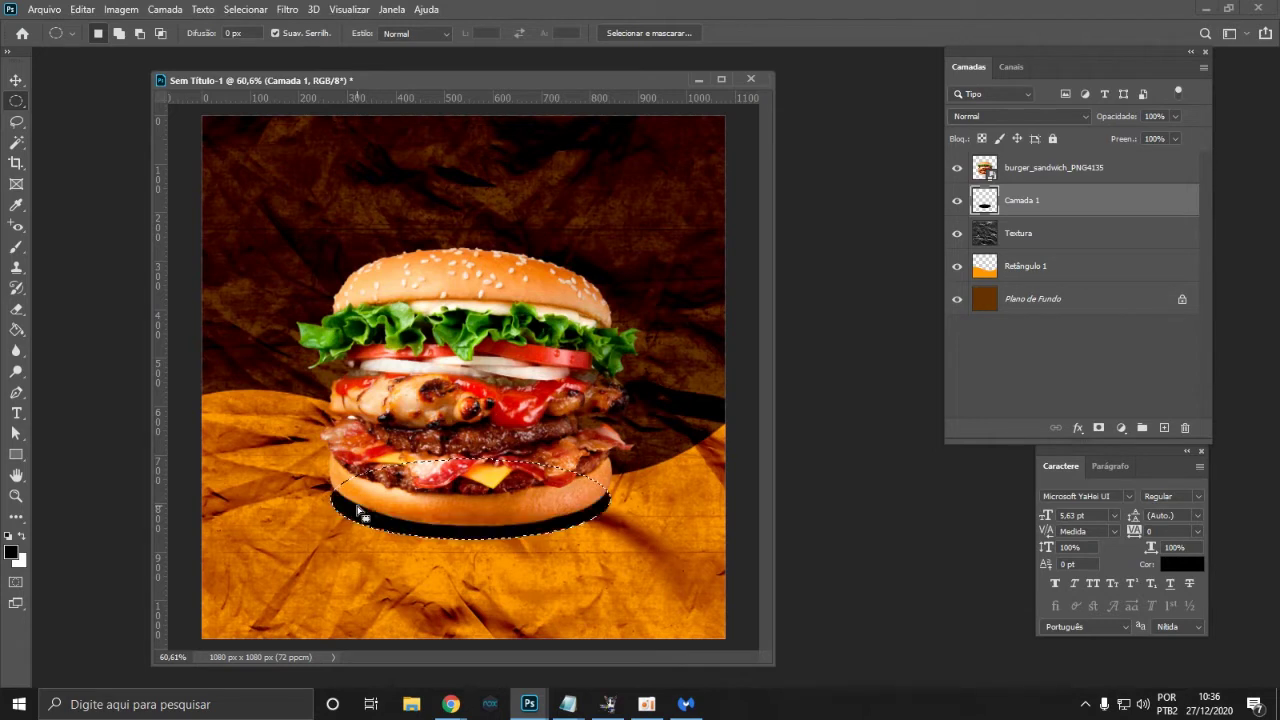
key(ctrl+d)
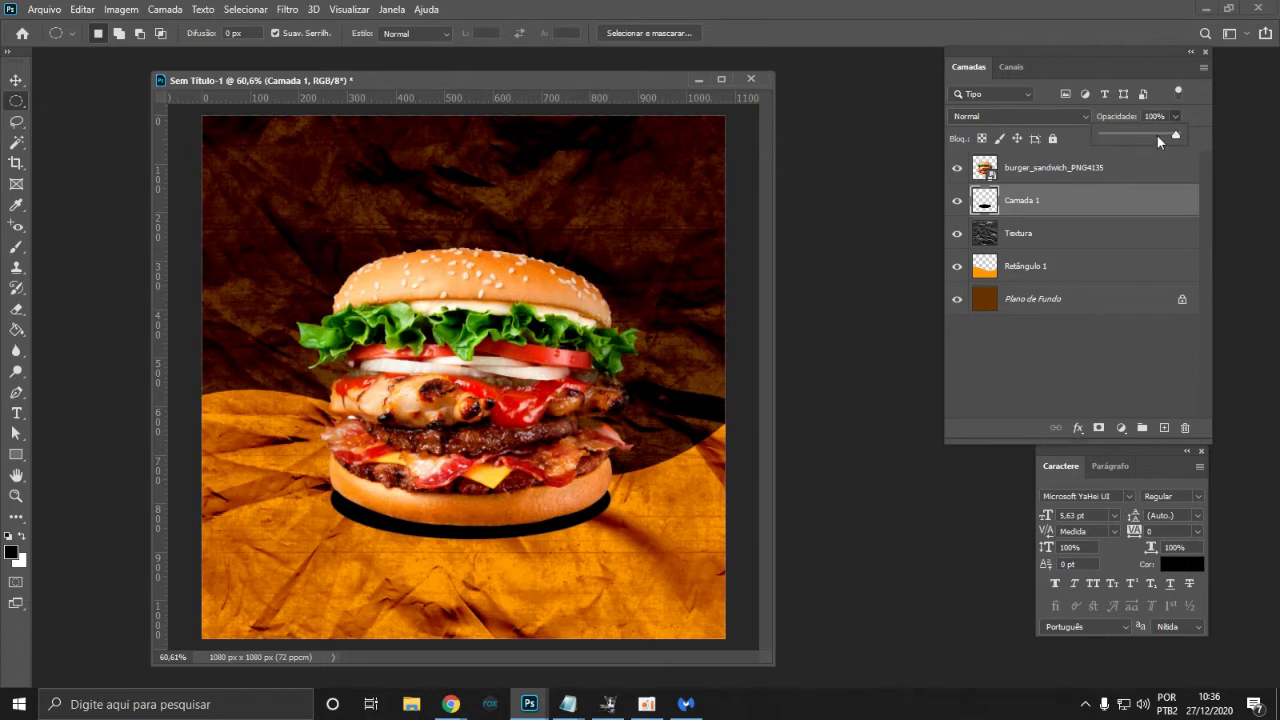
drag(1175, 138, 1135, 139)
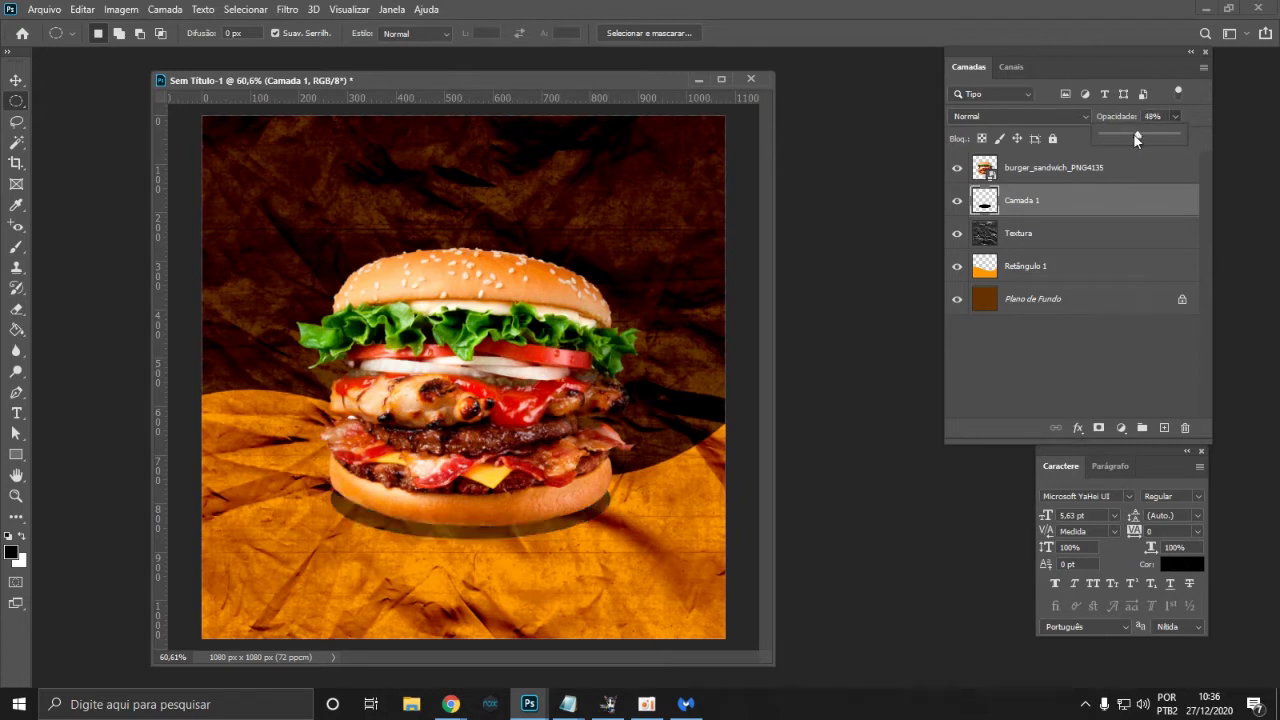
- Apply a small-radius Gaussian blur to the black oval shadow
click(287, 9)
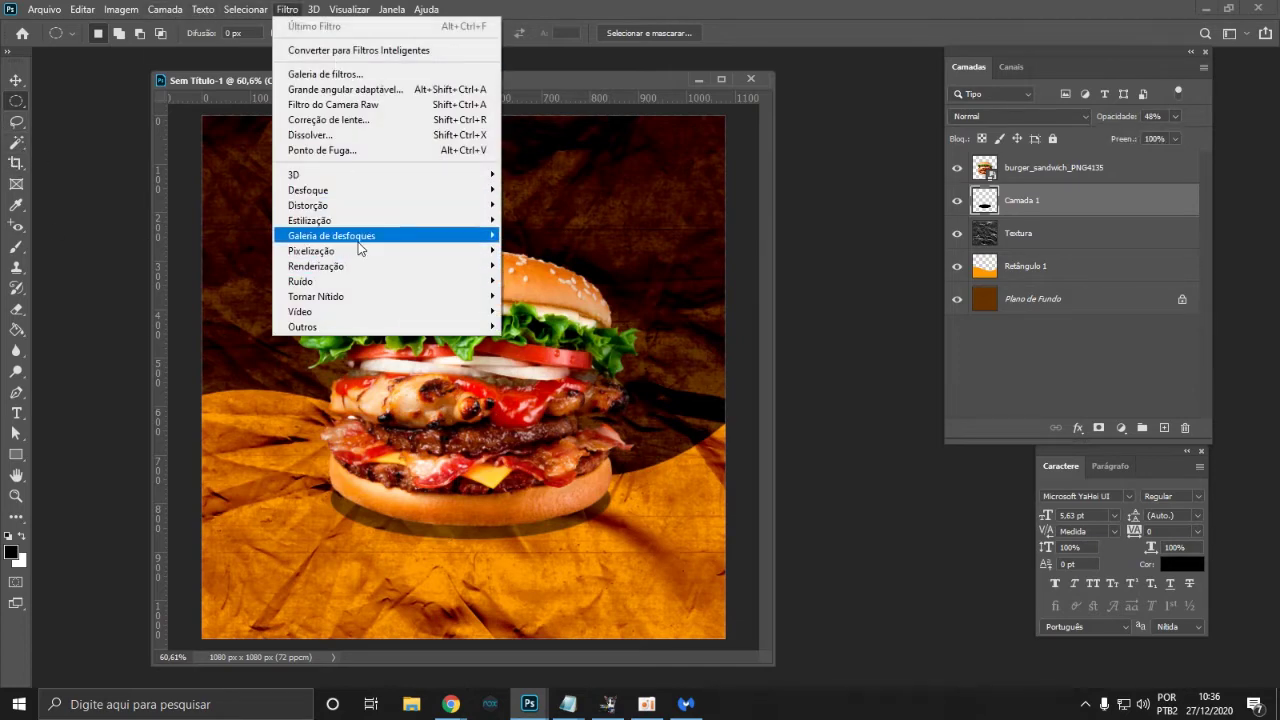
mouse_move(308, 190)
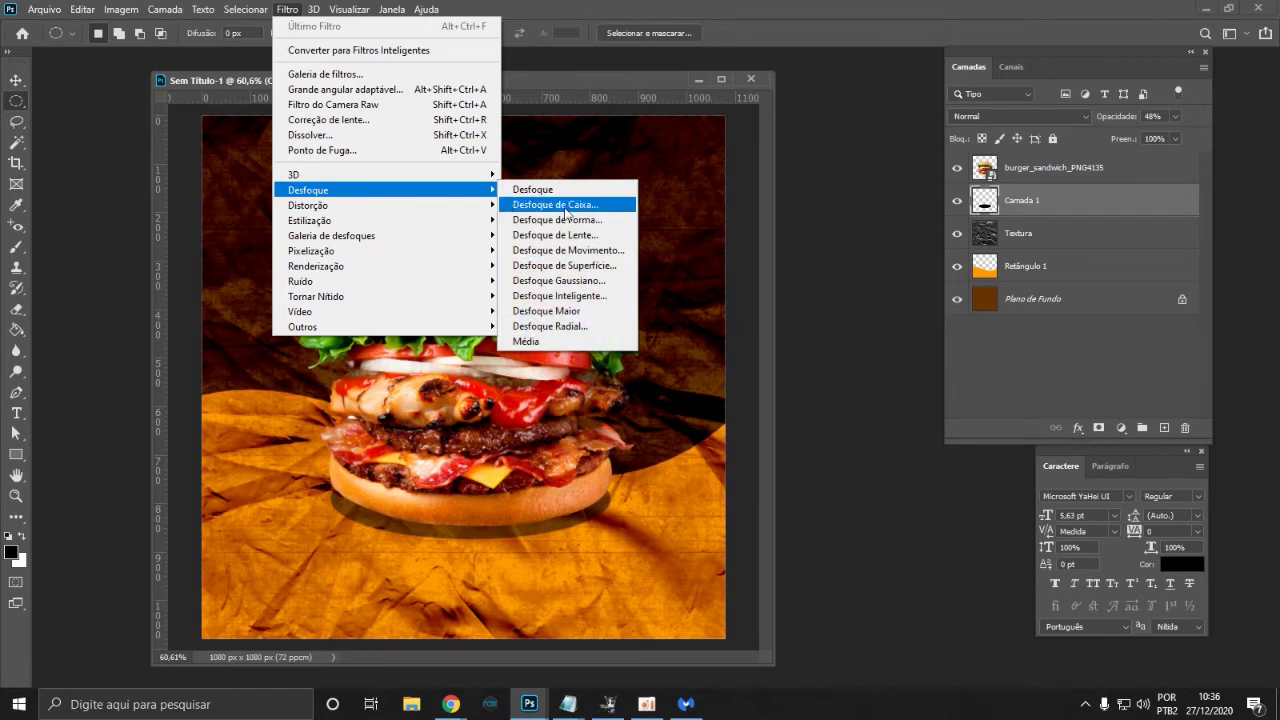
click(592, 283)
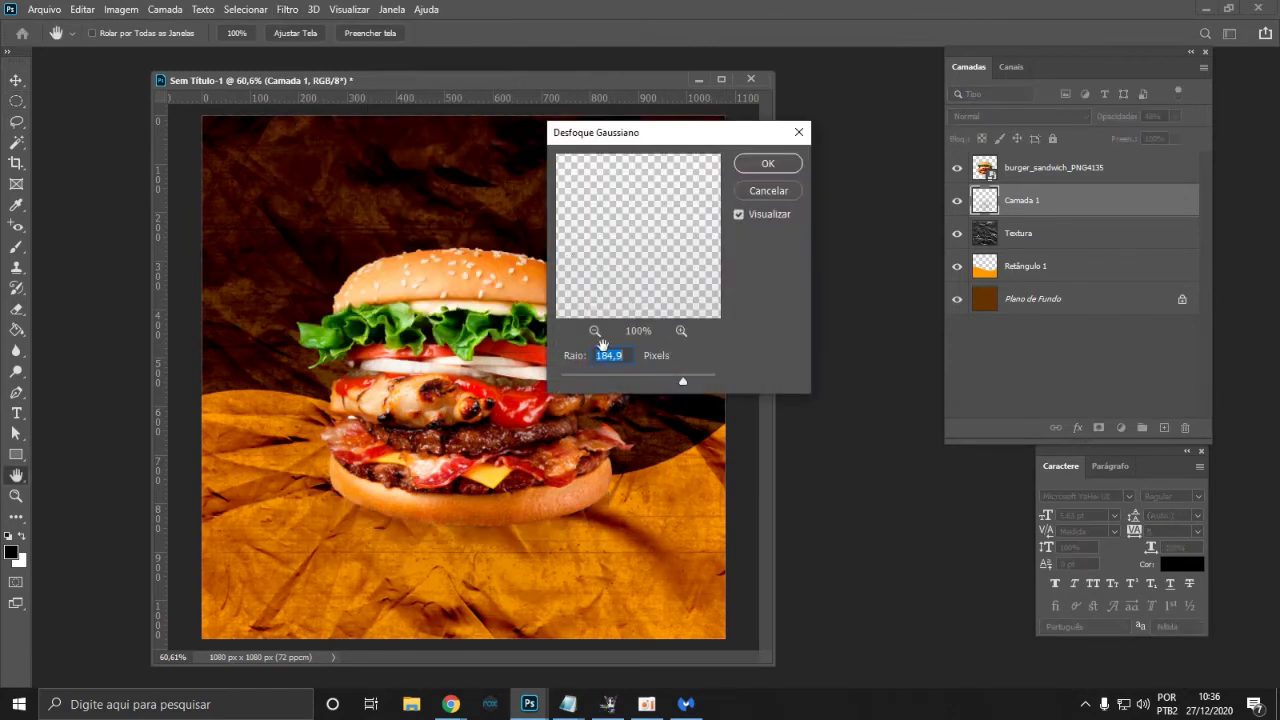
click(637, 379)
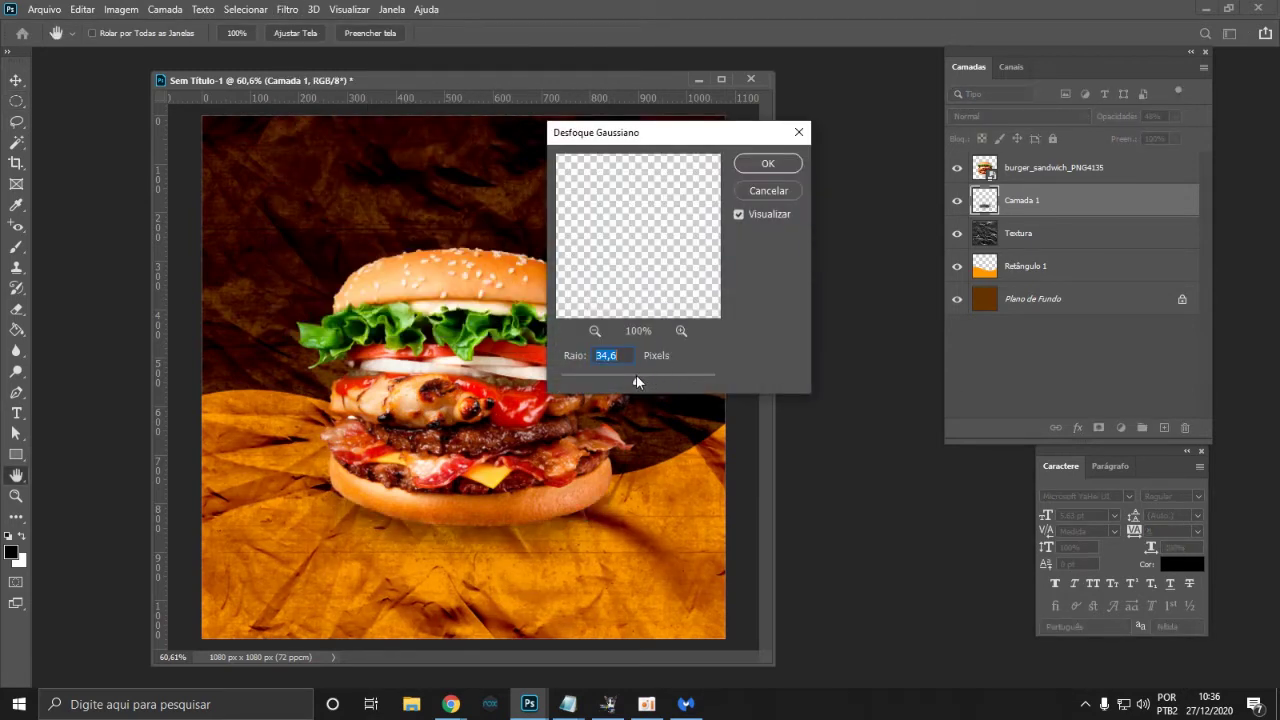
drag(635, 383, 627, 386)
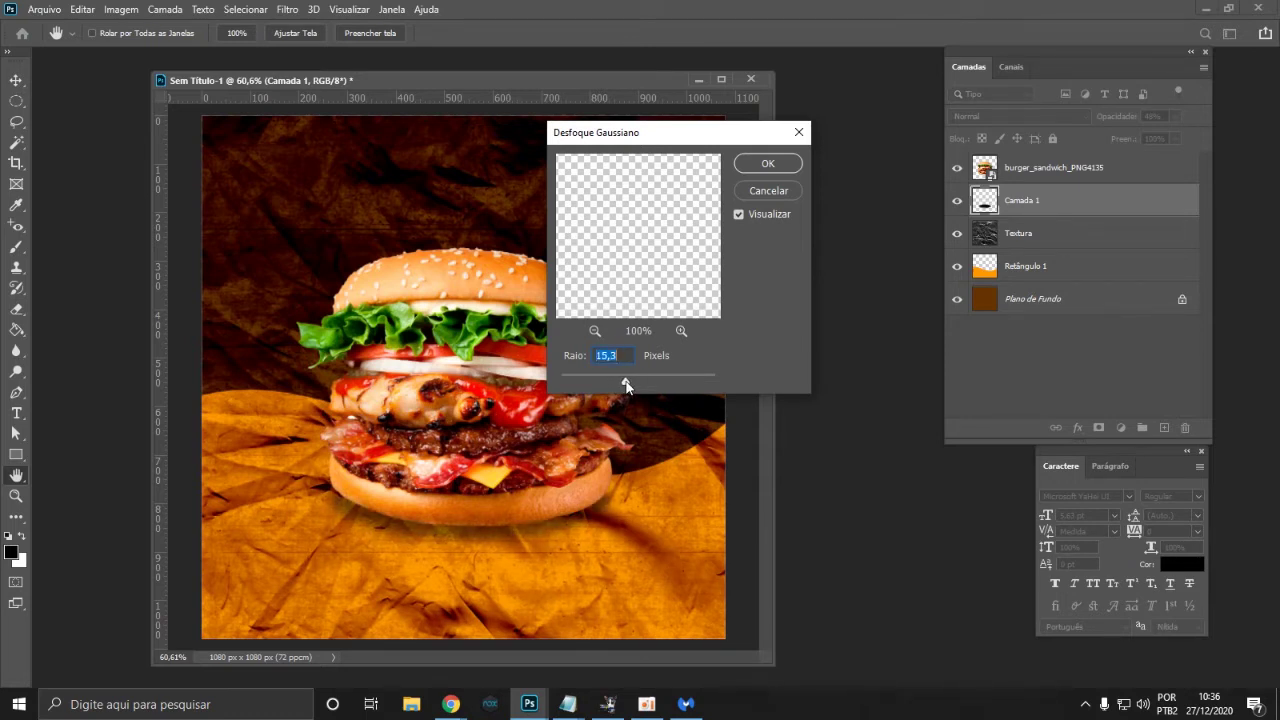
click(767, 163)
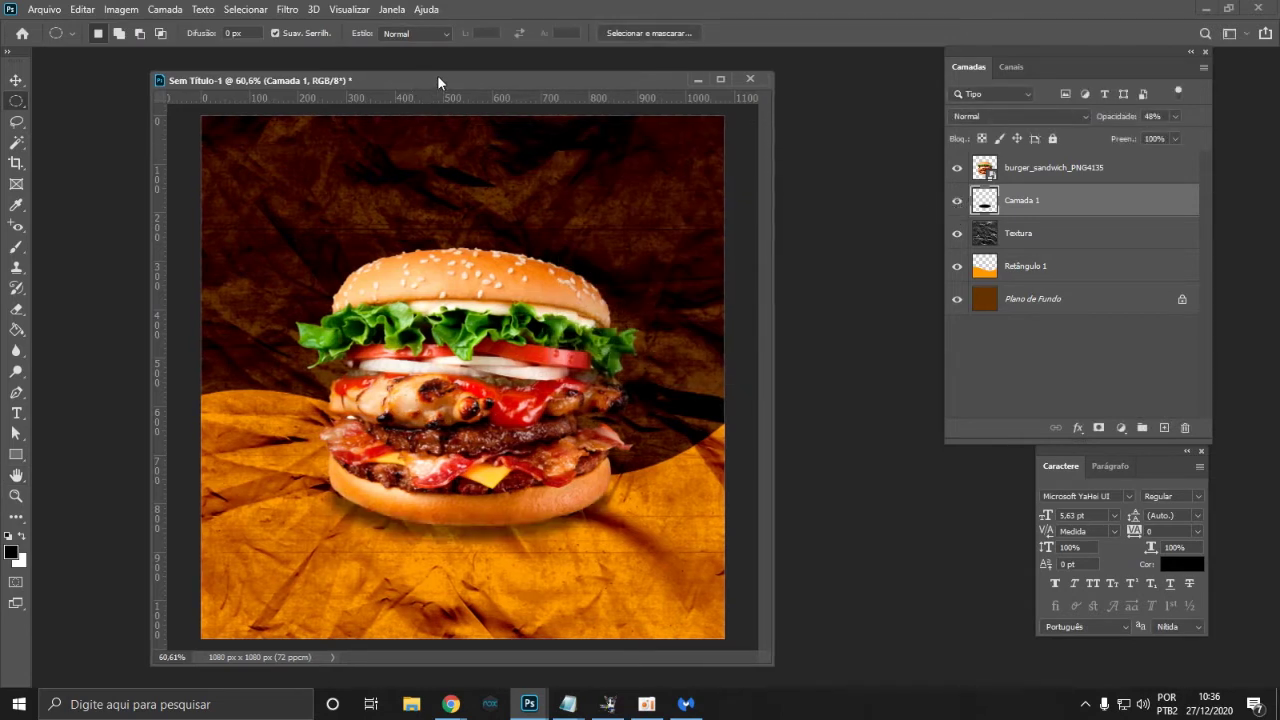
- Shift the document window left and switch to the Move tool
drag(437, 80, 426, 78)
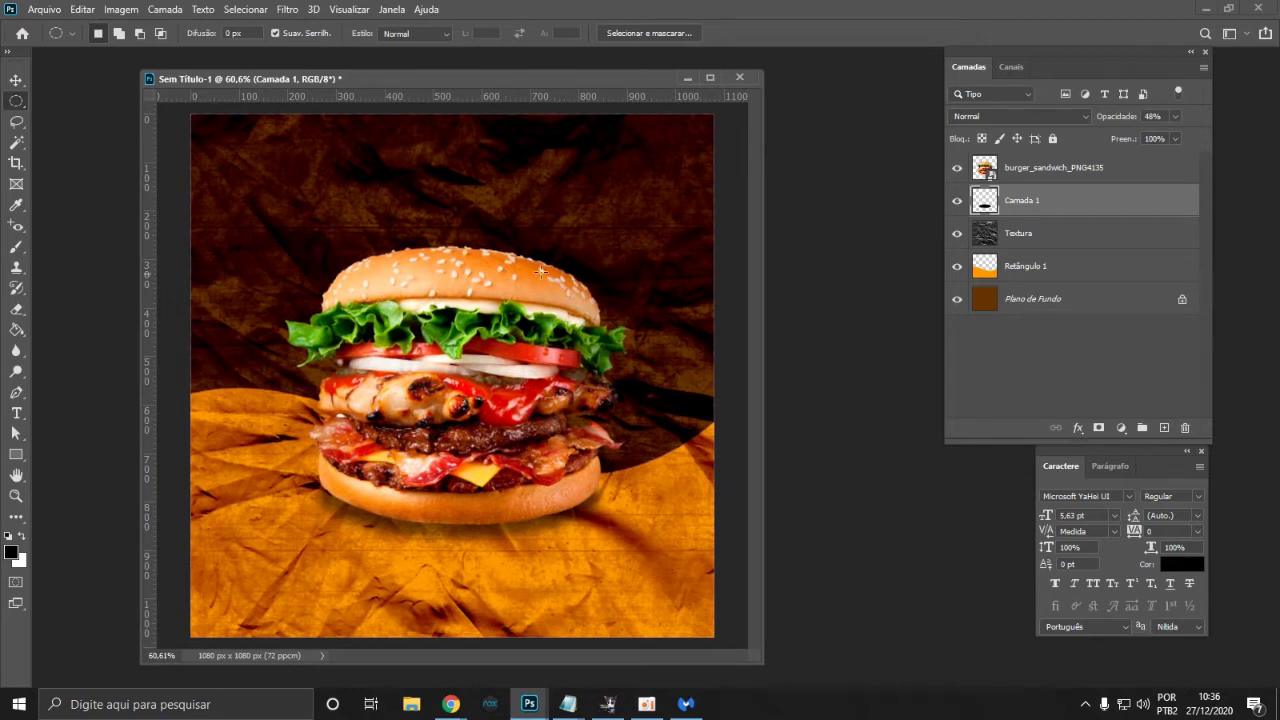
click(16, 80)
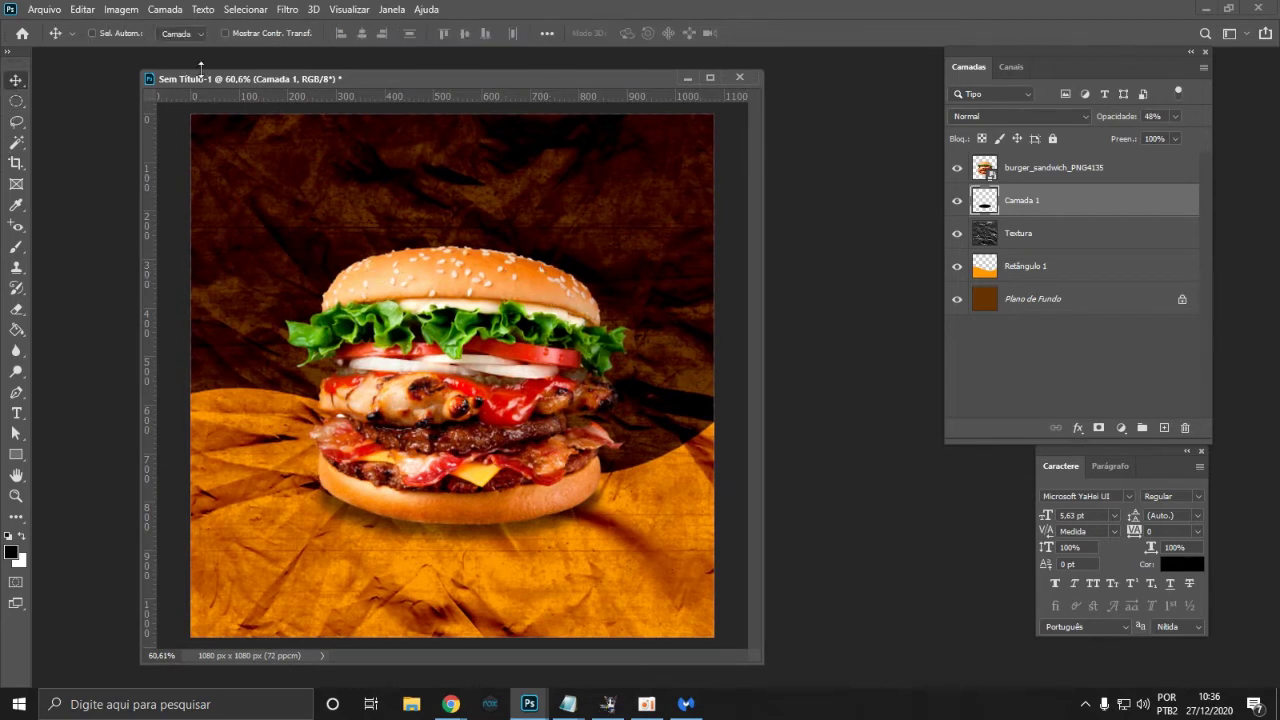
drag(258, 84, 238, 76)
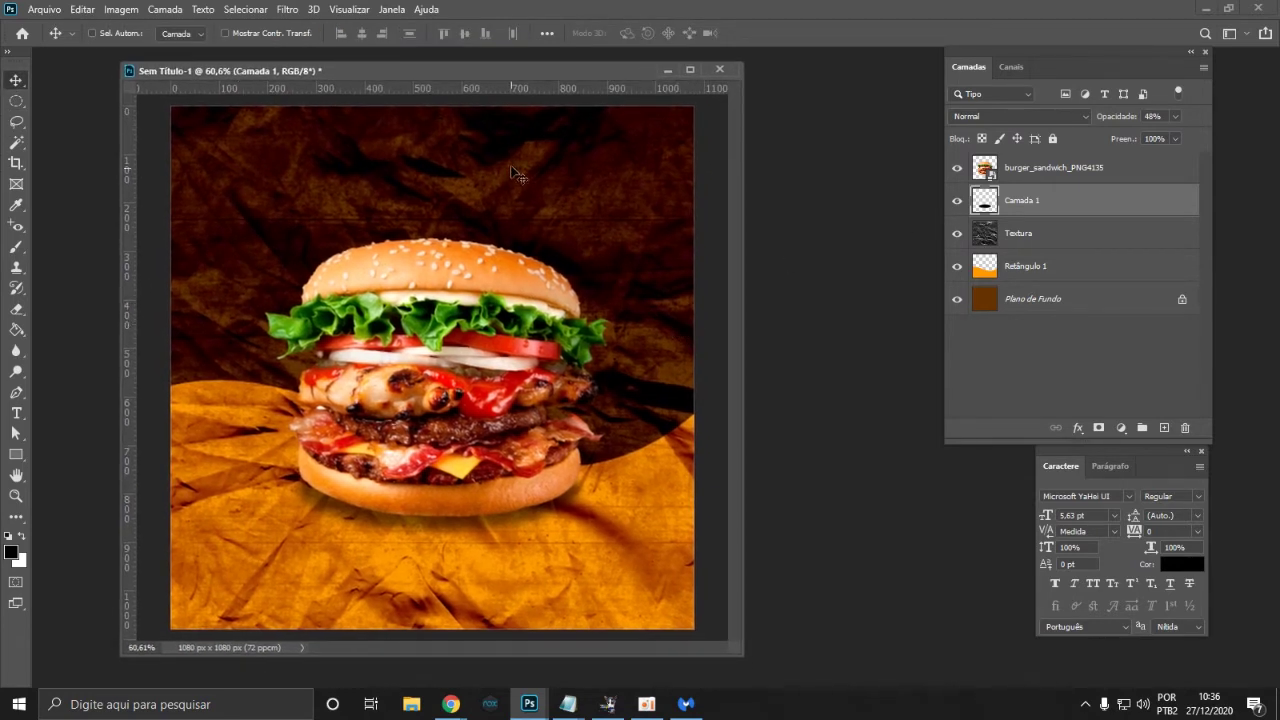
drag(534, 72, 500, 76)
- Add a horizontal text layer reading 'VAI RESITIR' above the burger
click(14, 416)
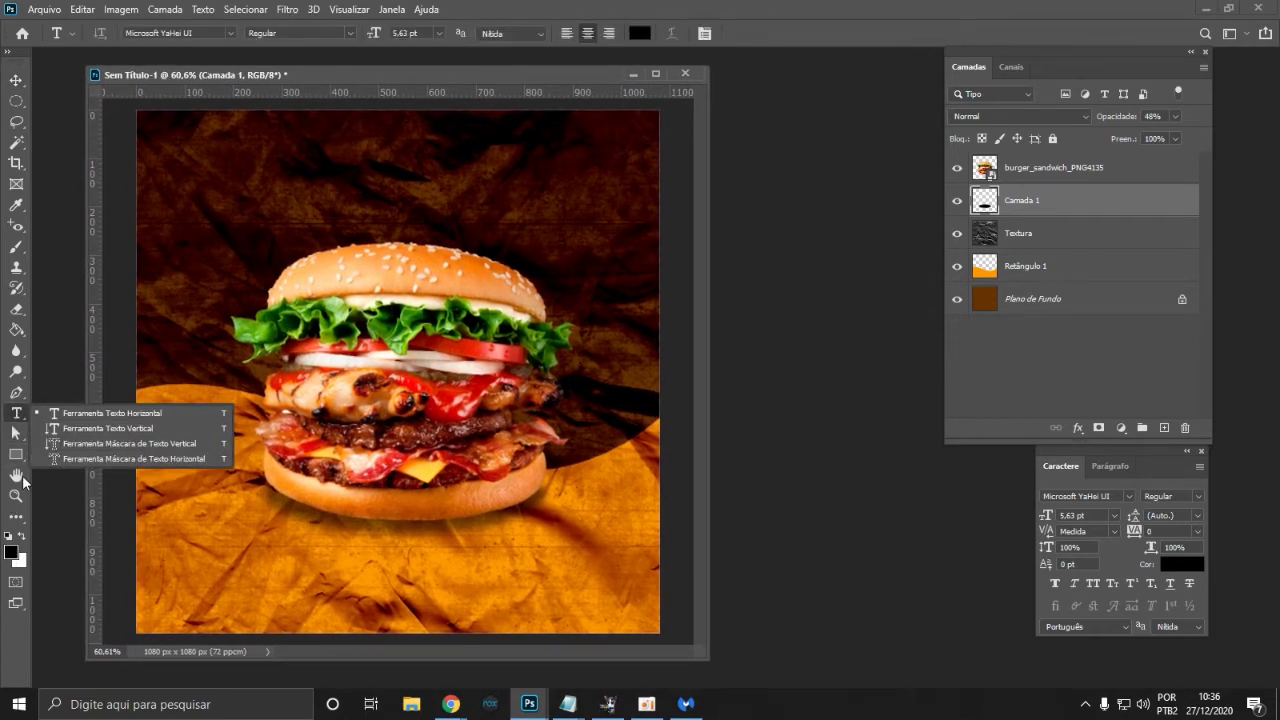
click(110, 413)
click(224, 238)
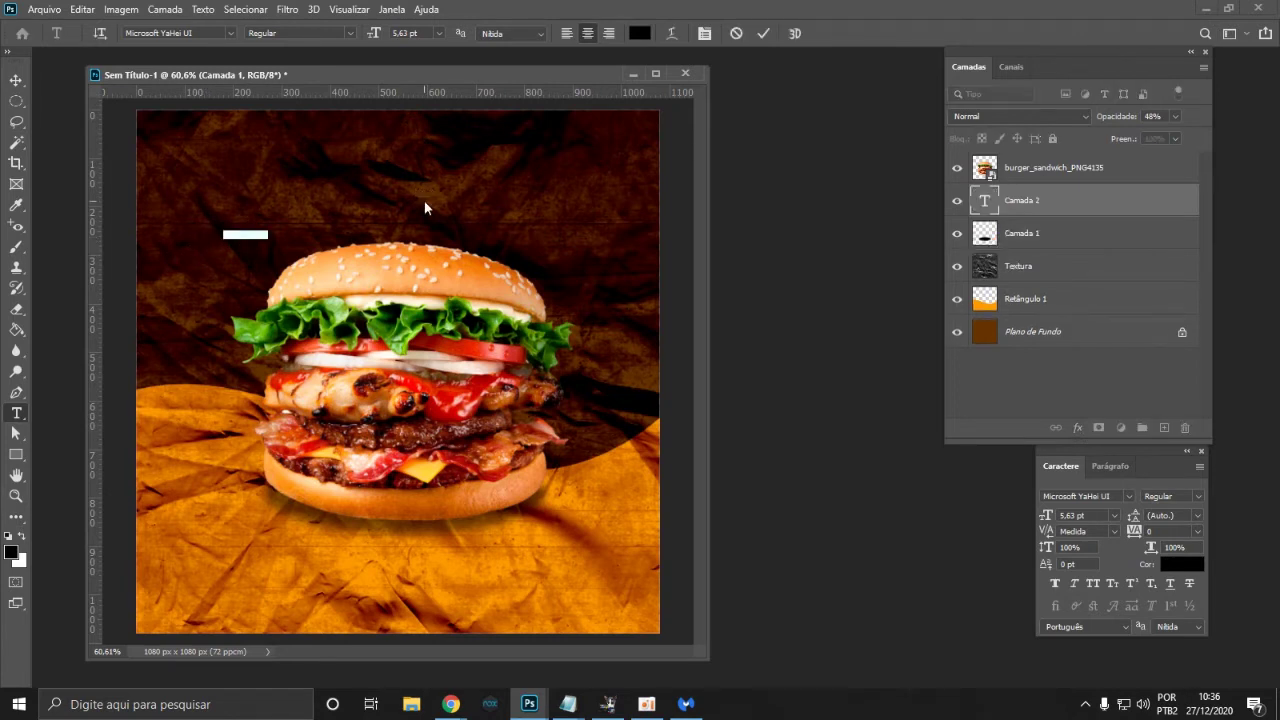
key(BackSpace)
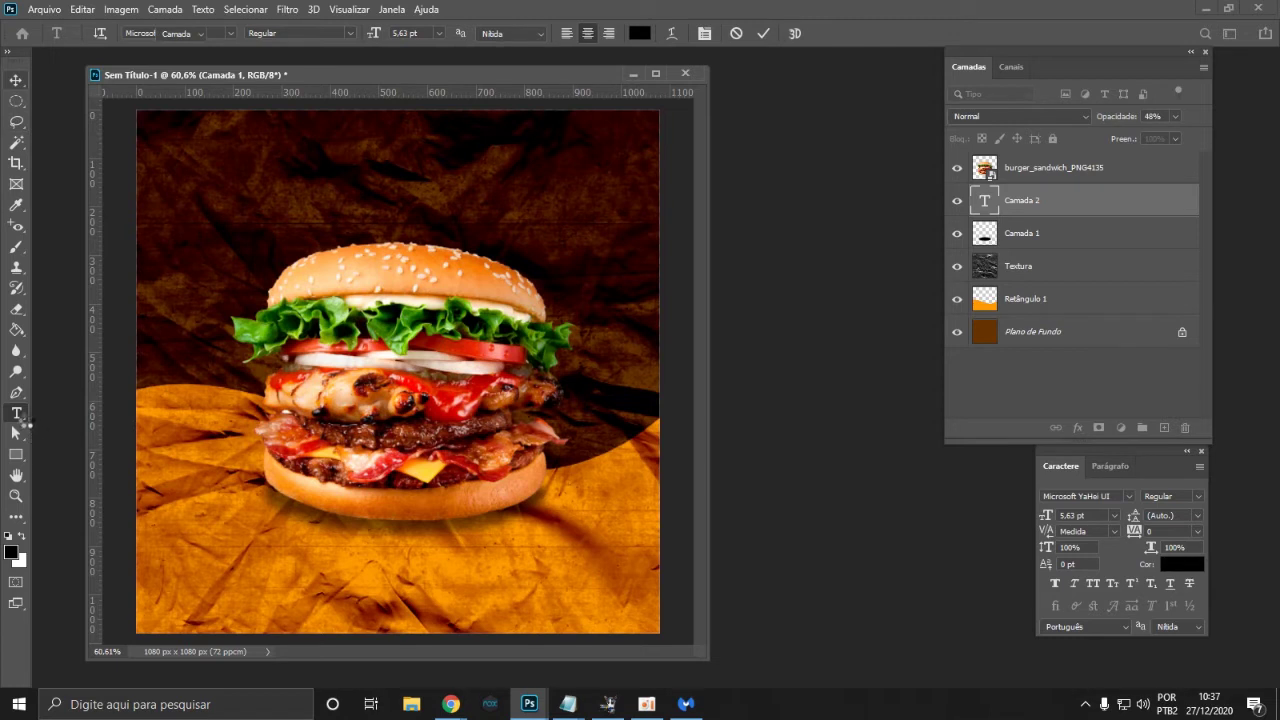
key(ctrl+Return)
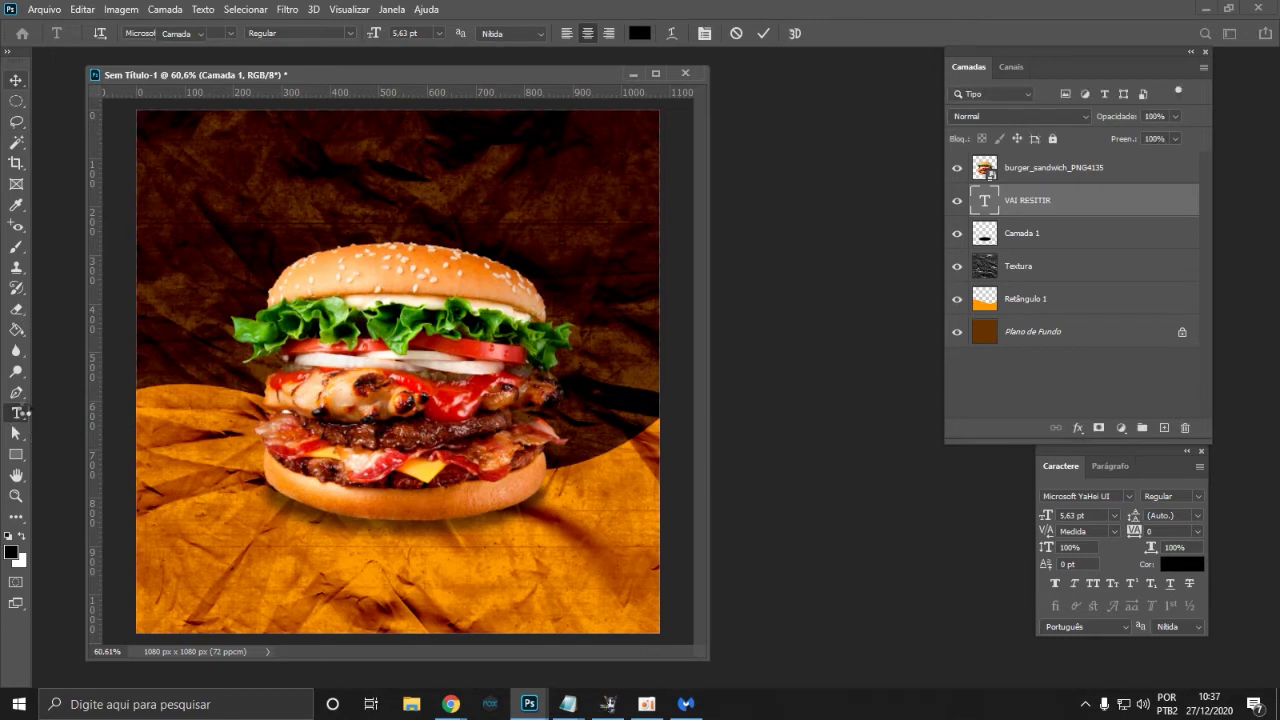
key(v)
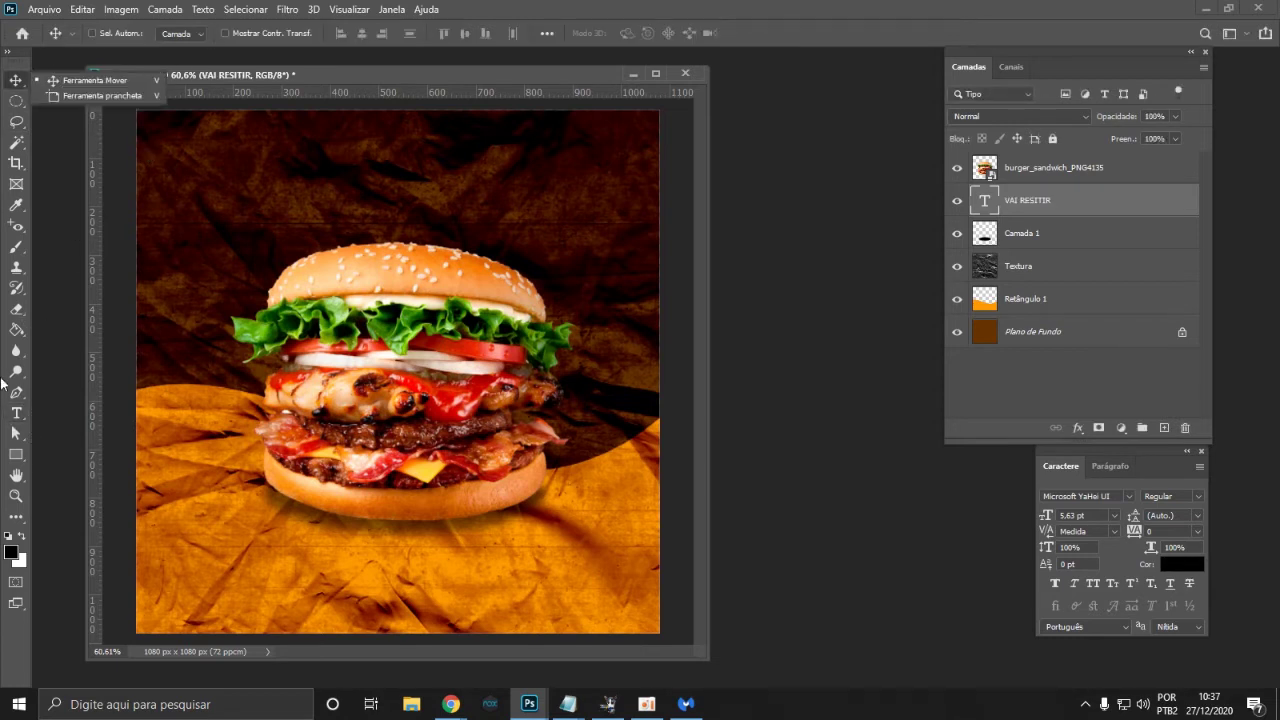
drag(21, 416, 100, 411)
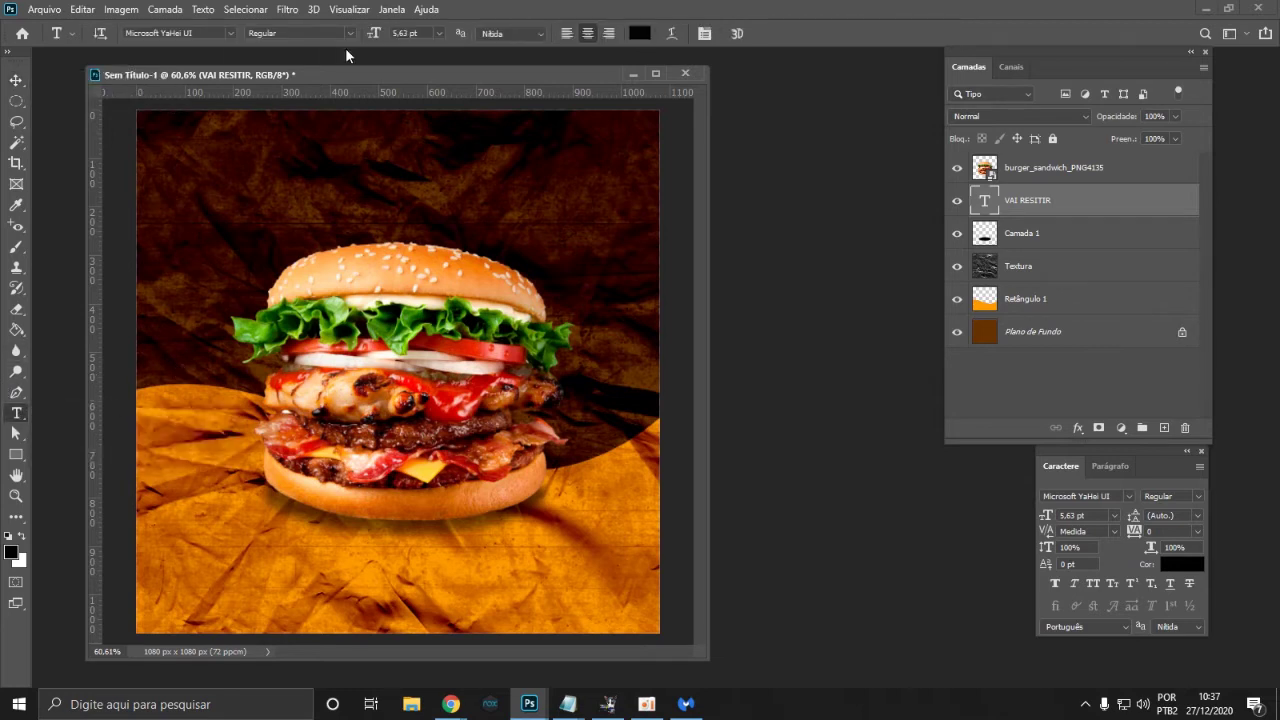
- Set the headline text colour to yellow
click(640, 33)
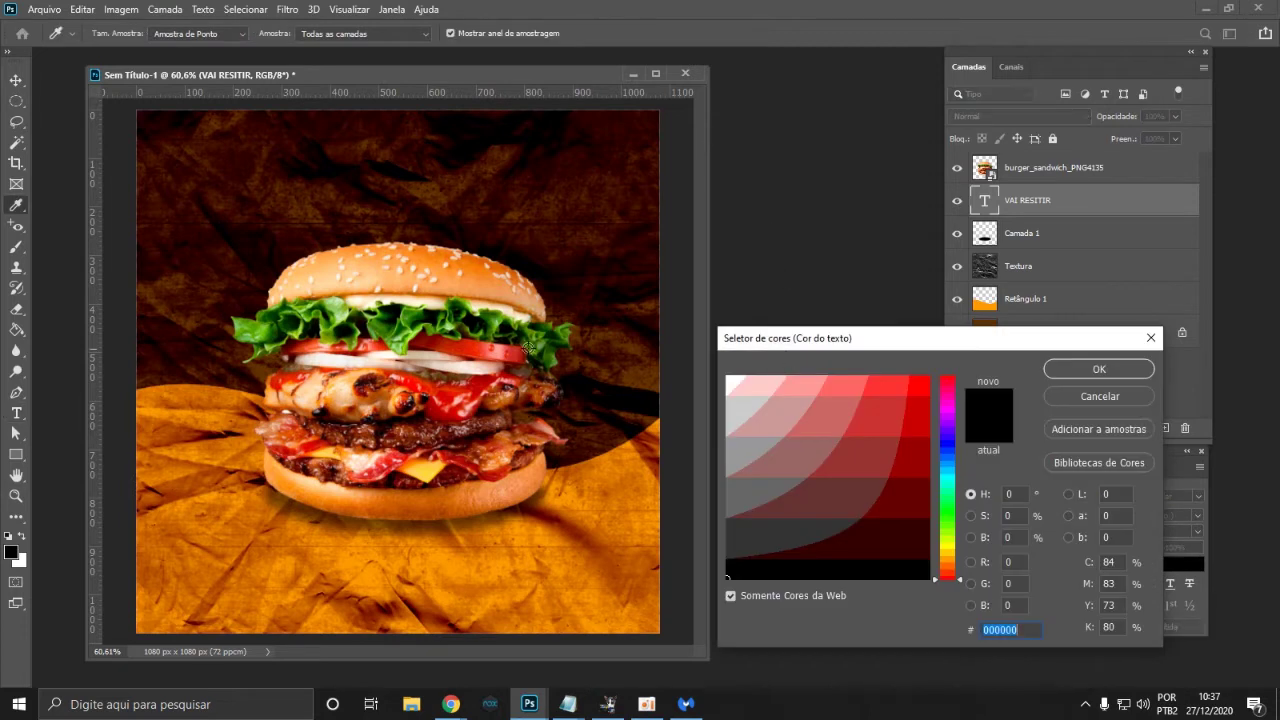
click(948, 546)
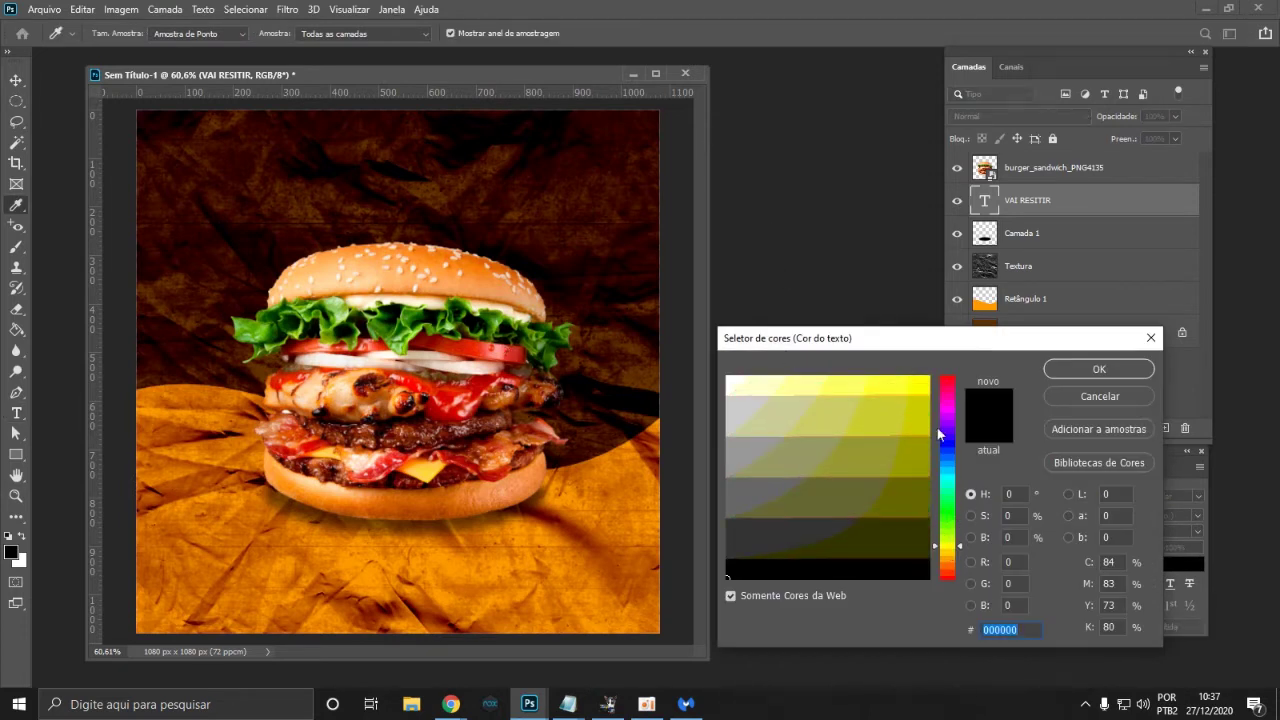
mouse_move(948, 544)
mouse_down()
mouse_move(944, 558)
mouse_move(950, 548)
mouse_up()
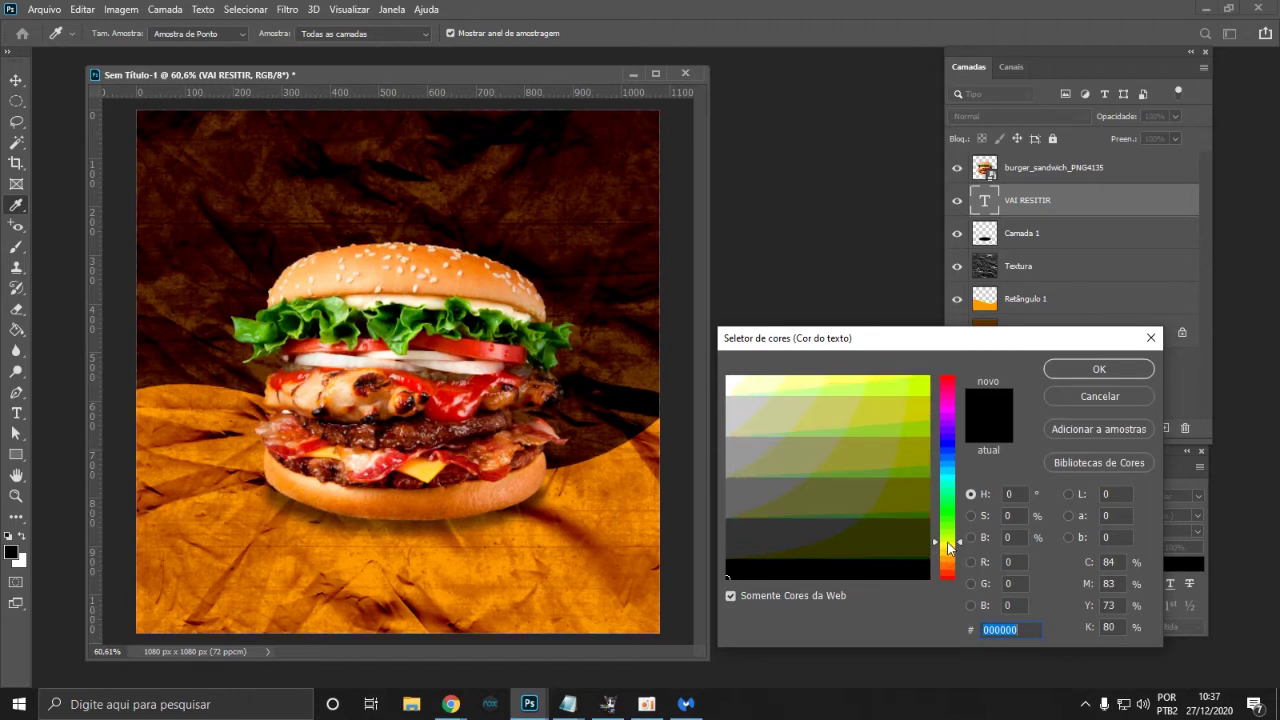
click(919, 381)
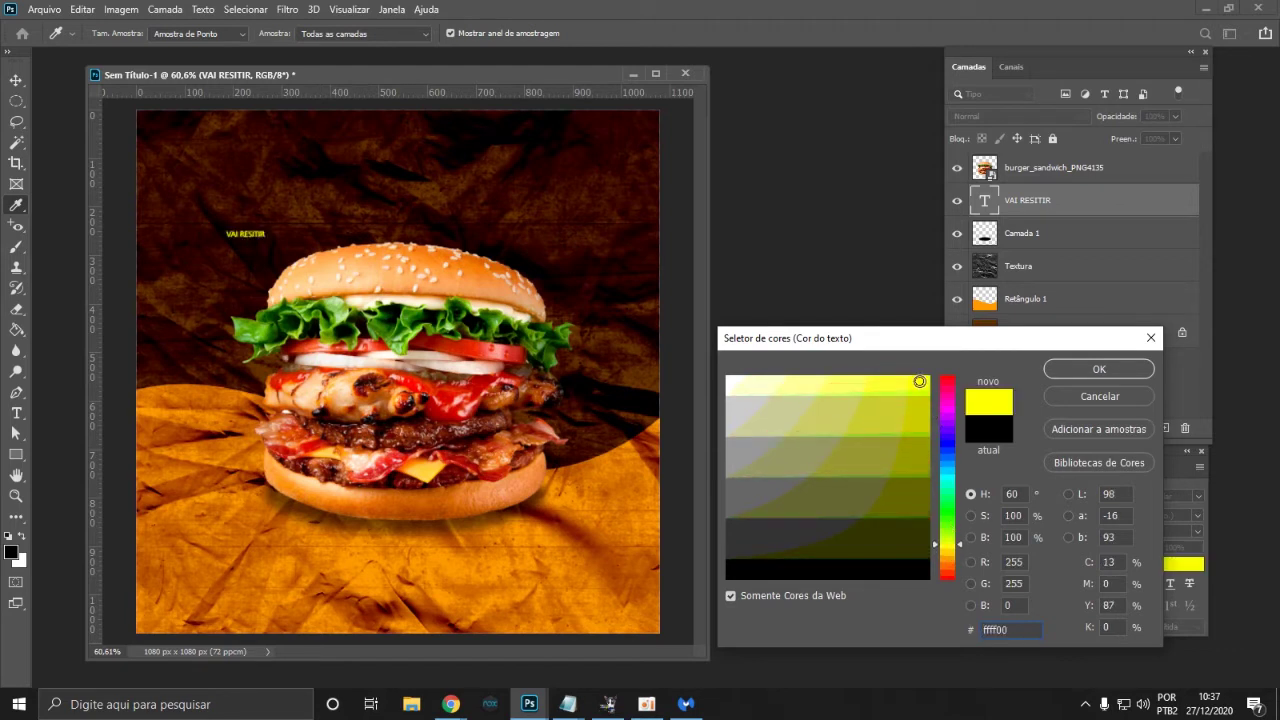
click(1061, 372)
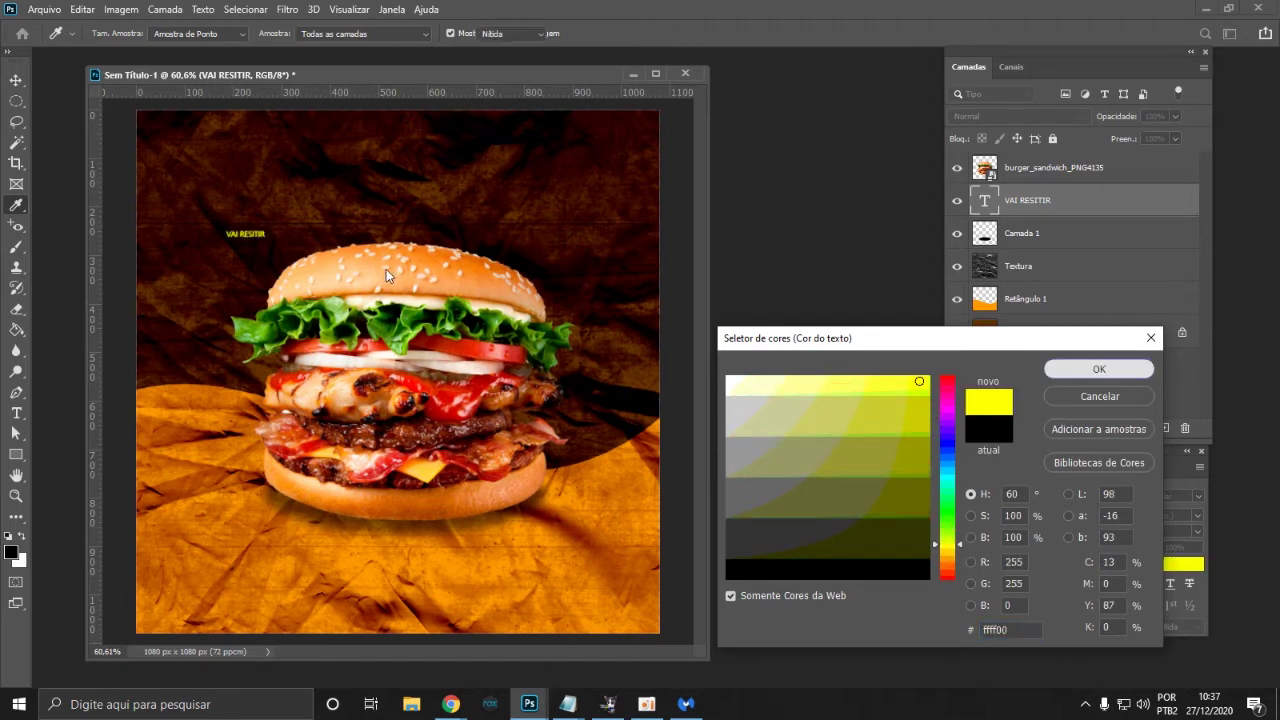
- Set the headline to 72 pt and move it right across the poster top
click(24, 415)
click(438, 33)
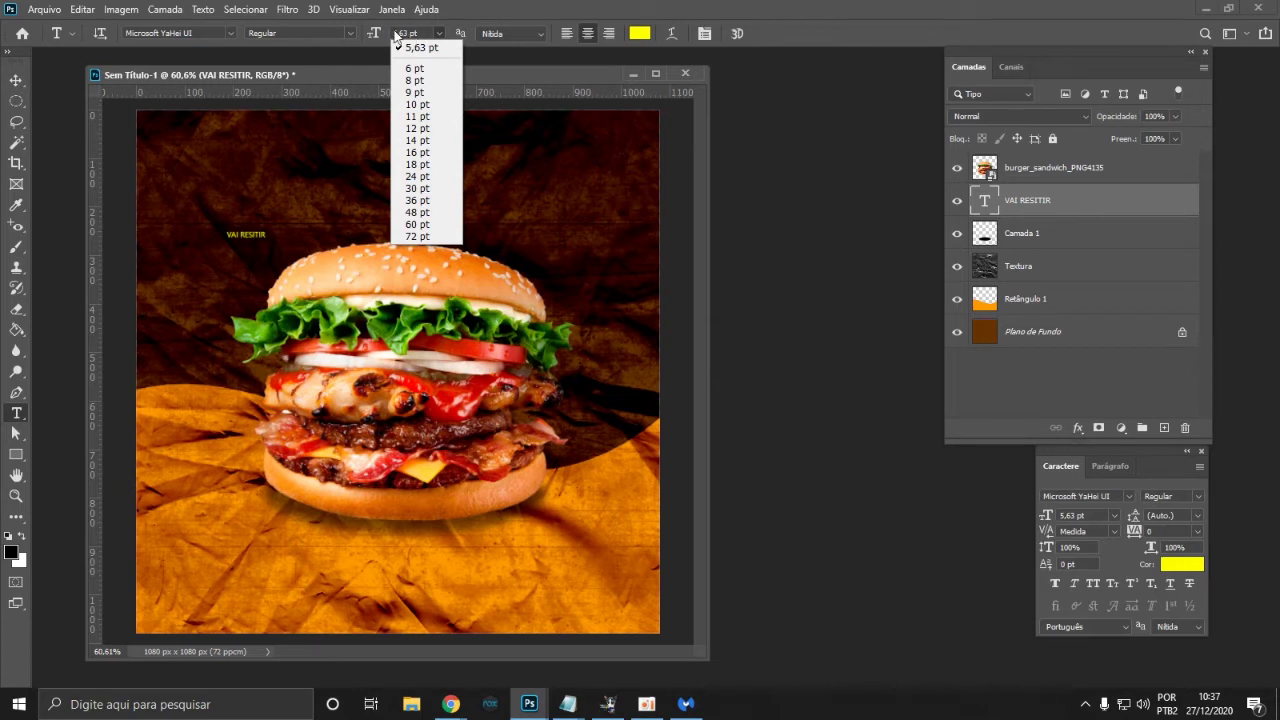
click(424, 240)
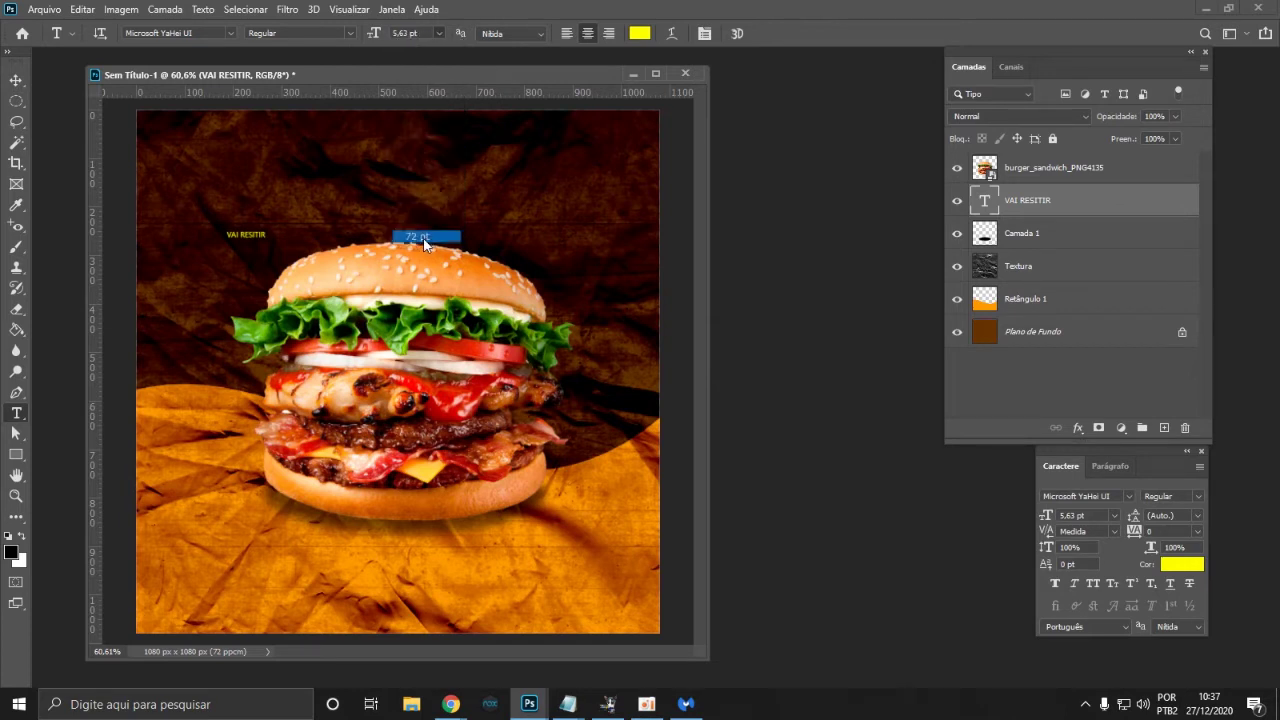
click(16, 80)
mouse_move(365, 190)
mouse_down()
mouse_move(578, 194)
mouse_move(566, 194)
mouse_up()
click(16, 418)
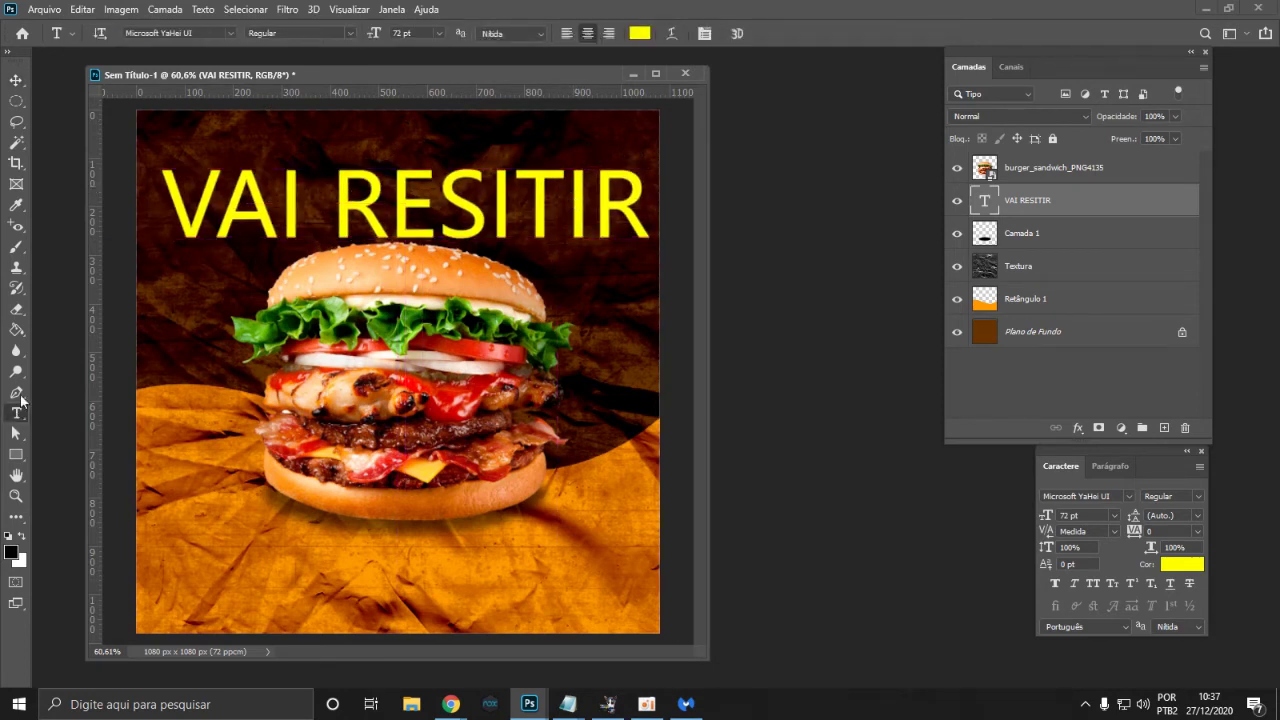
click(229, 29)
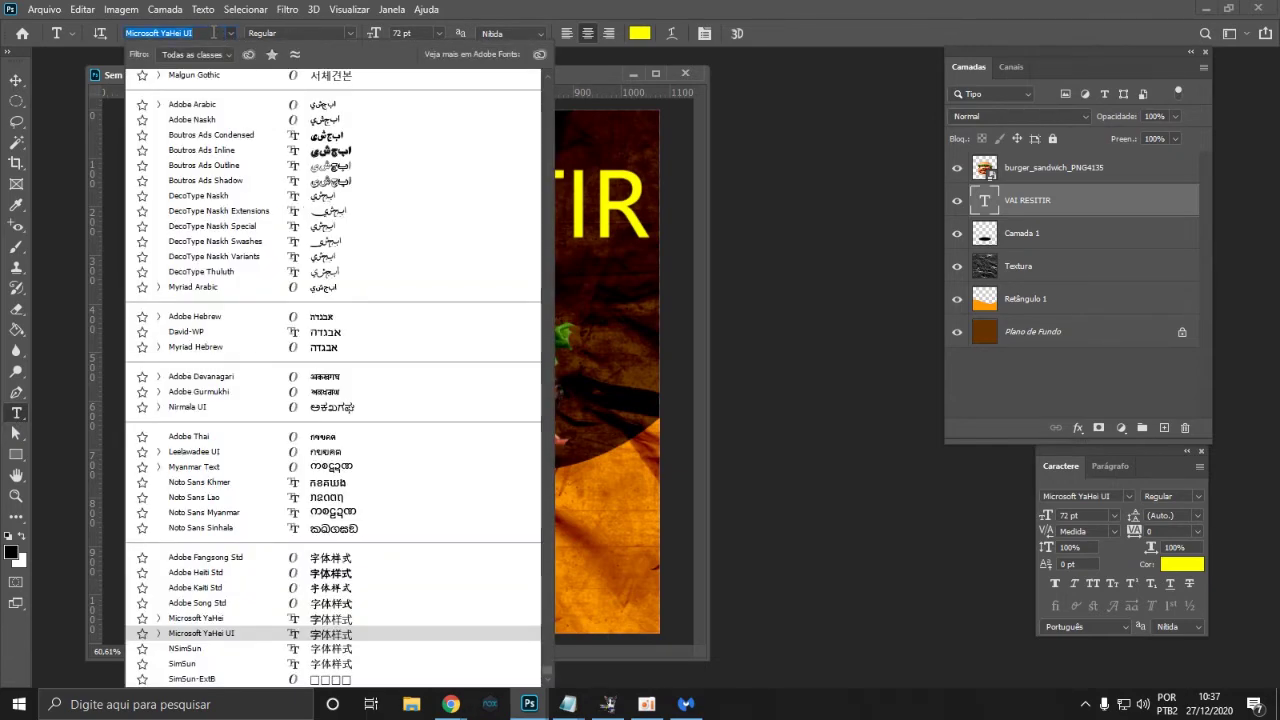
- Set the headline font to DEATHE MAACH NCV, filtering with 'DEA', and reduce it to 63 pt
text(DE)
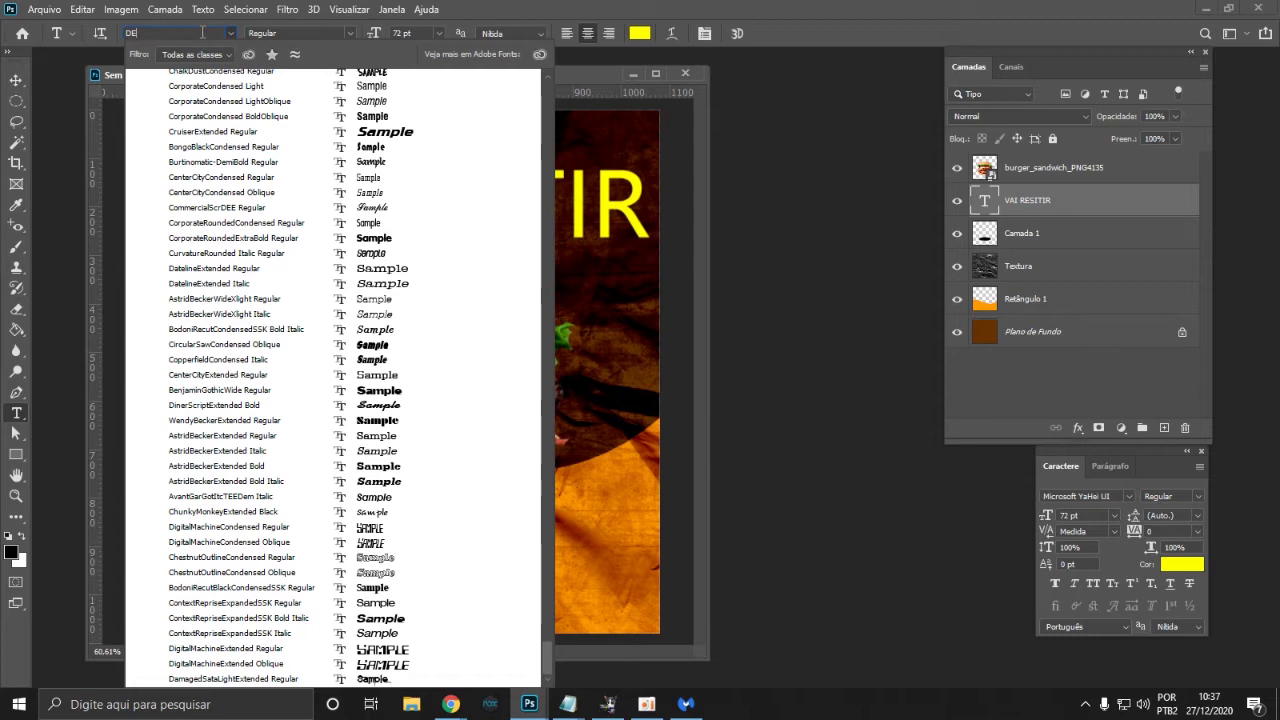
text(A)
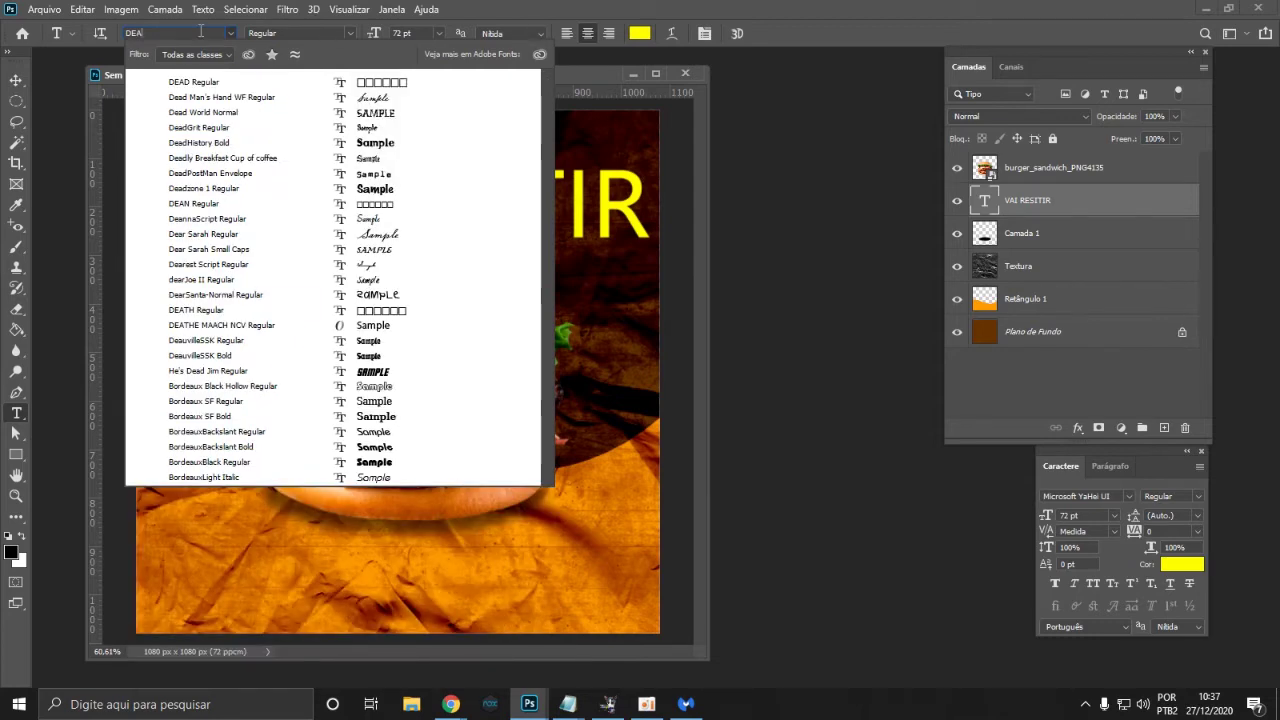
click(250, 325)
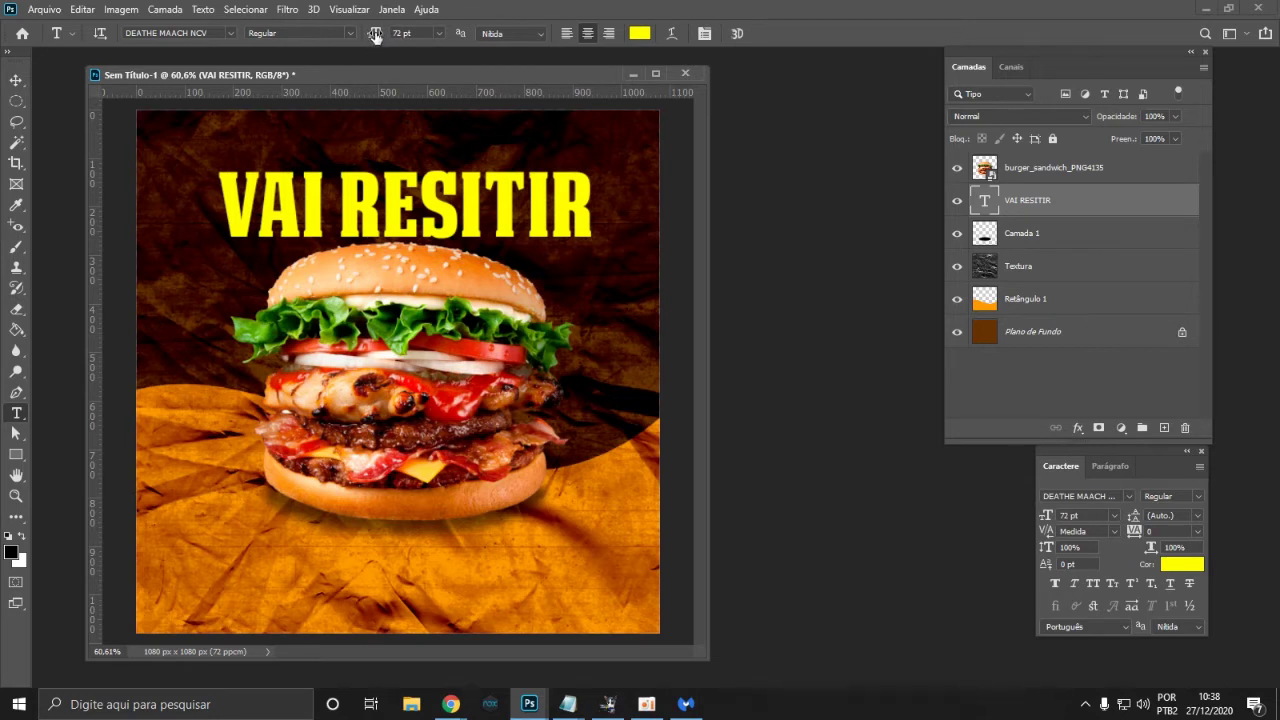
drag(375, 36, 372, 34)
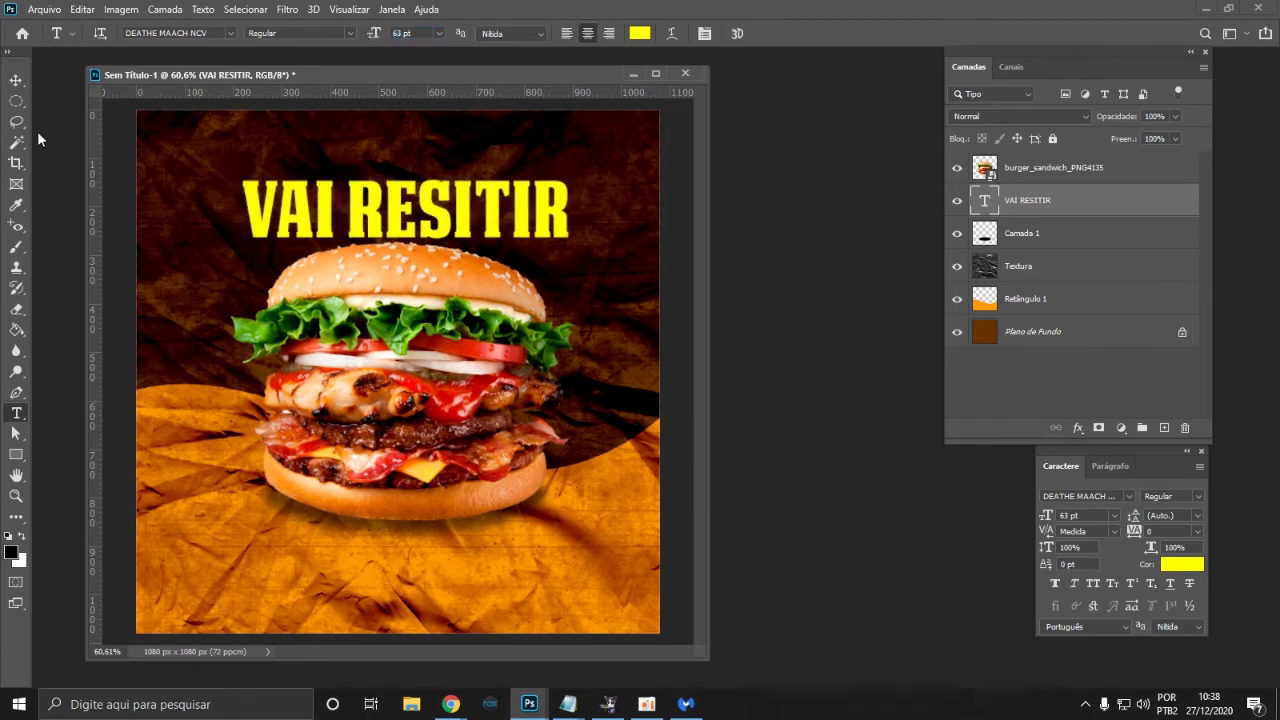
- Raise the VAI RESITIR headline slightly
click(16, 80)
drag(486, 196, 490, 168)
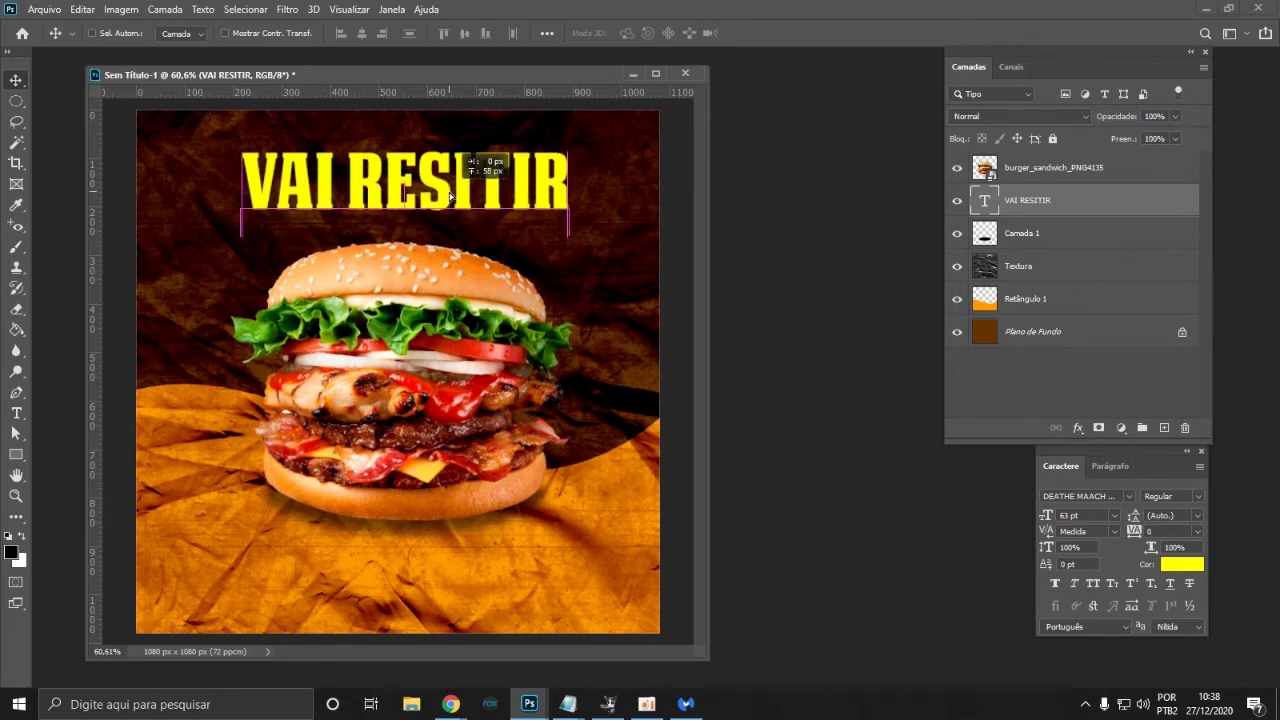
click(17, 418)
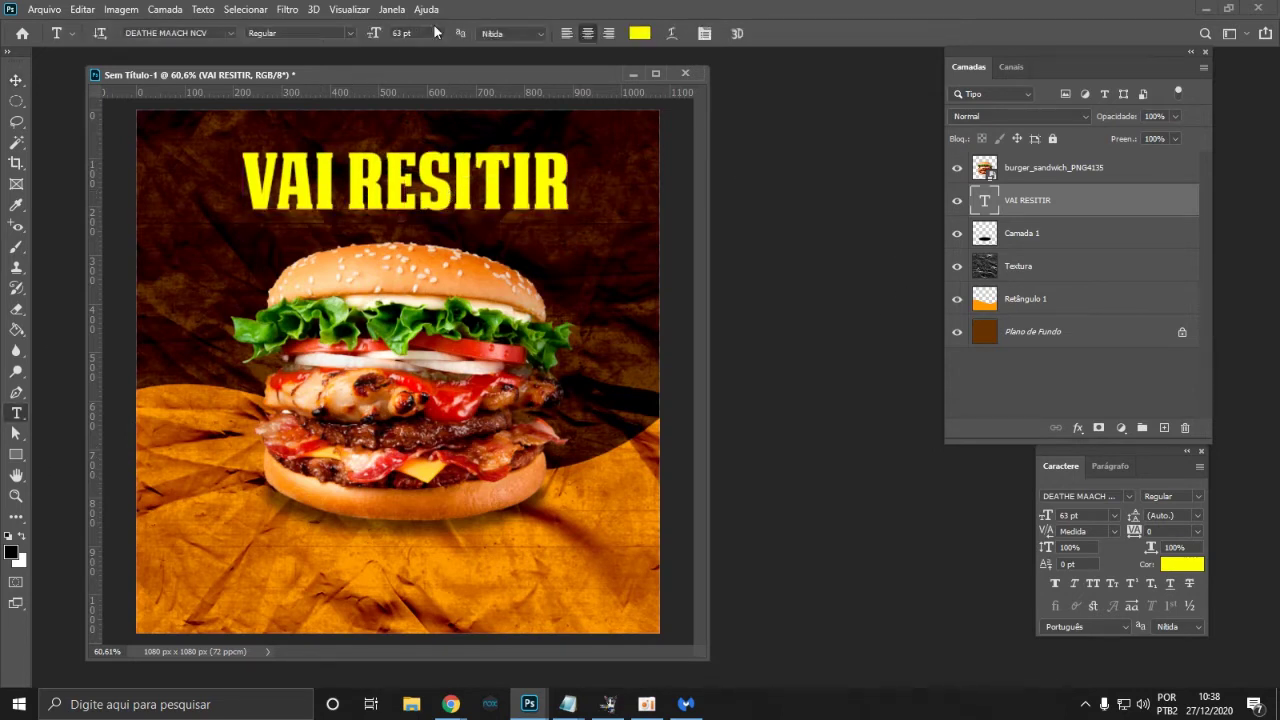
- Change the headline colour from yellow to orange #ff9900
click(632, 33)
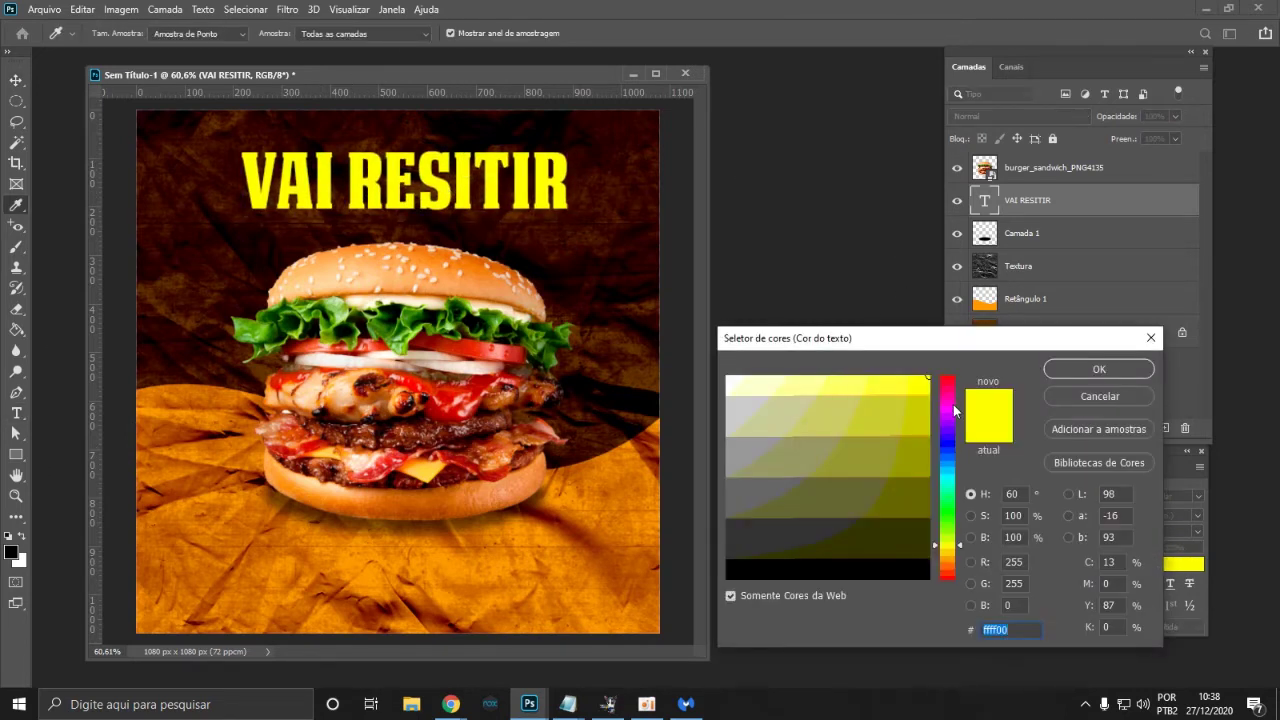
drag(955, 523, 949, 560)
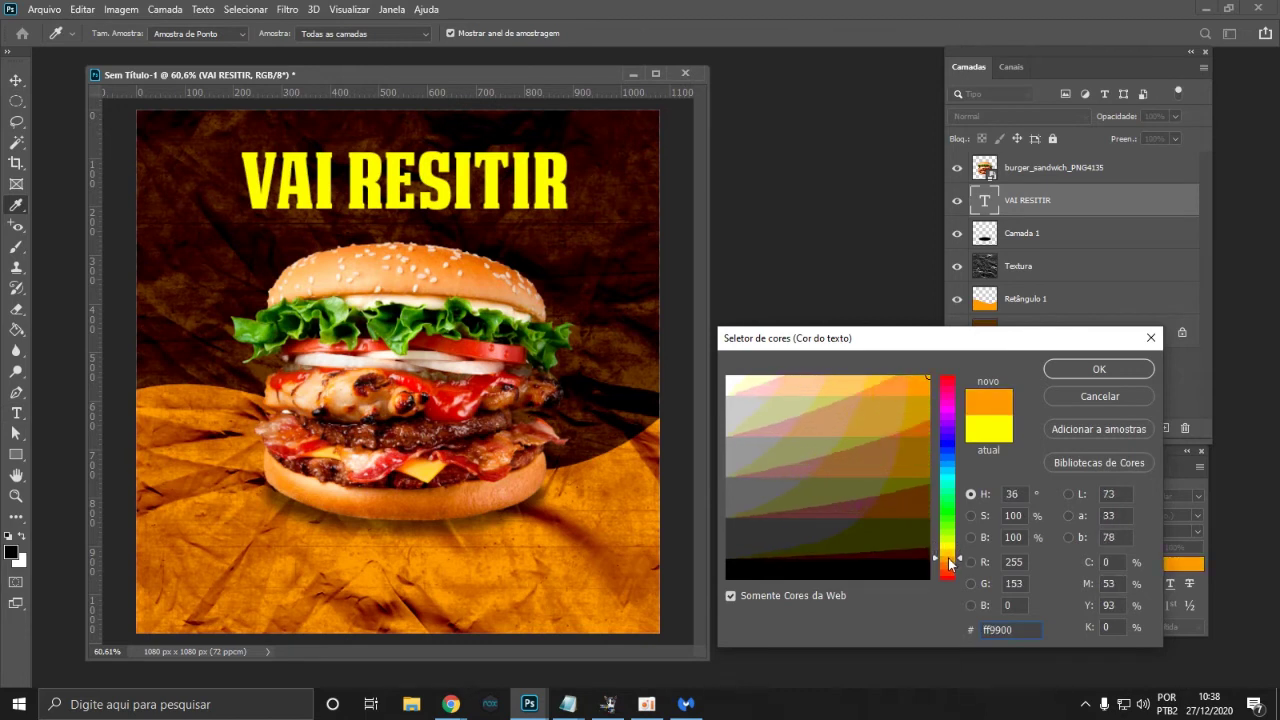
drag(915, 390, 903, 382)
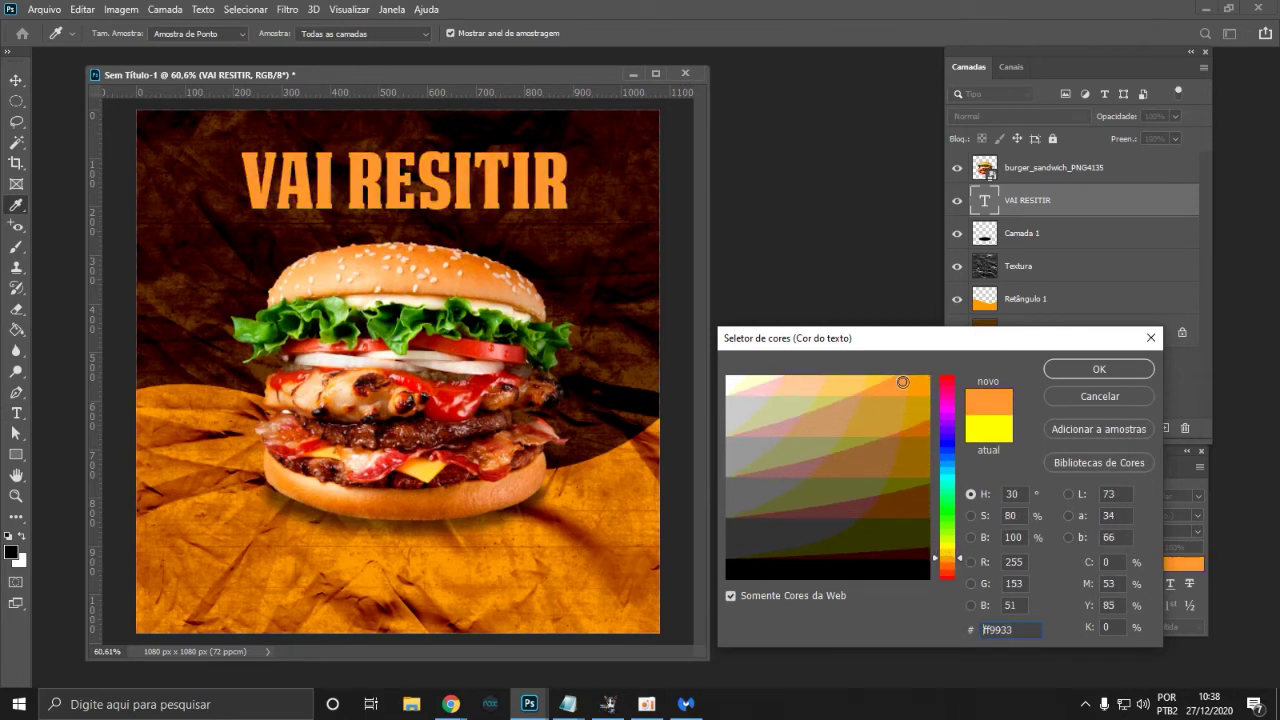
click(946, 383)
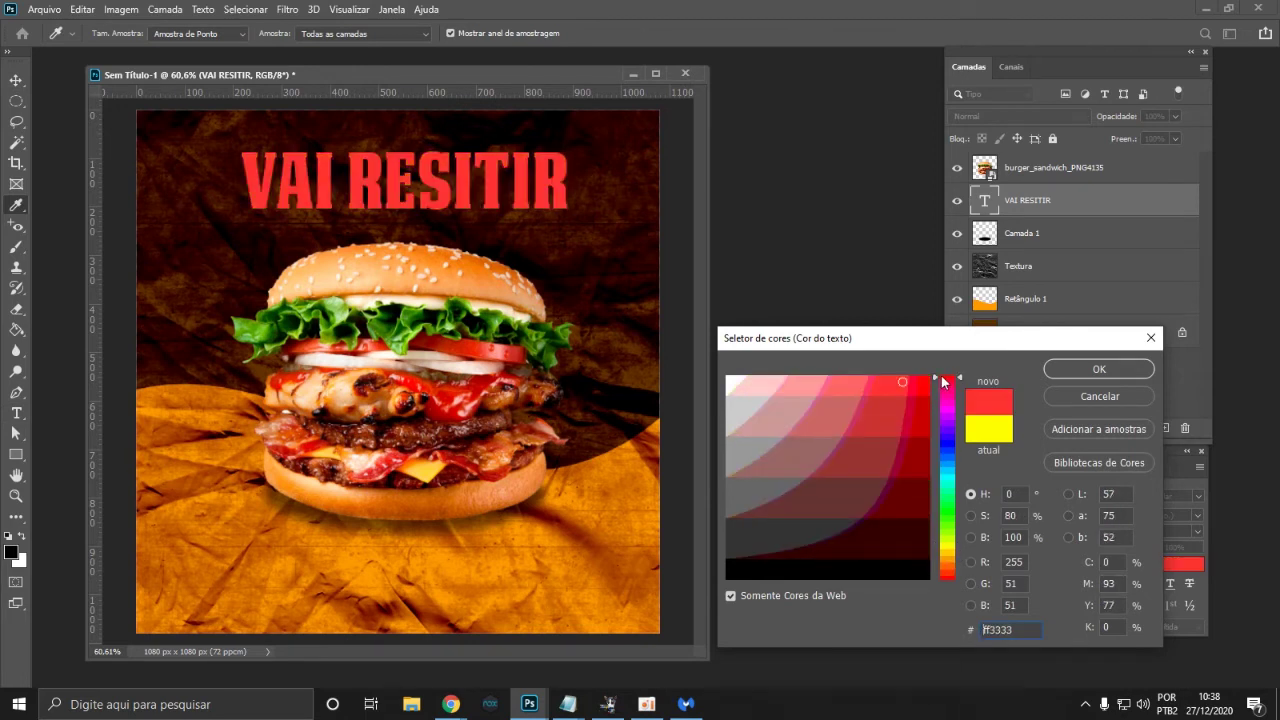
click(949, 554)
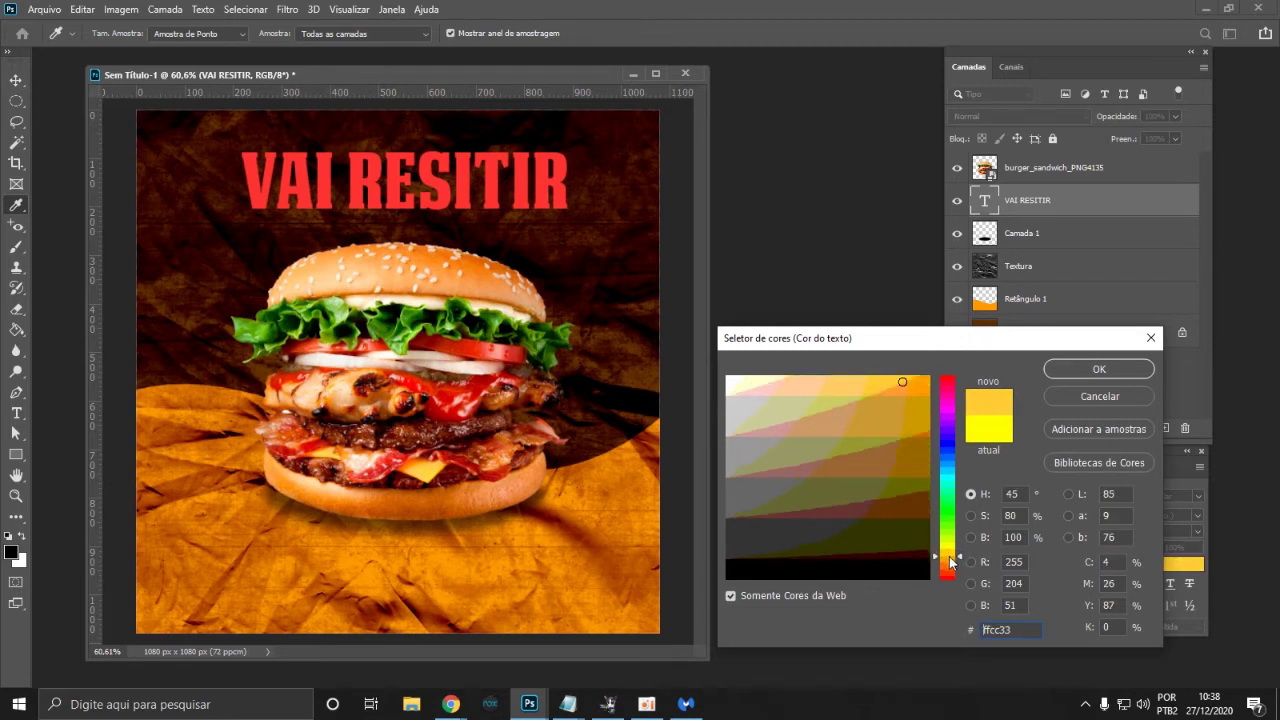
click(922, 436)
click(1099, 369)
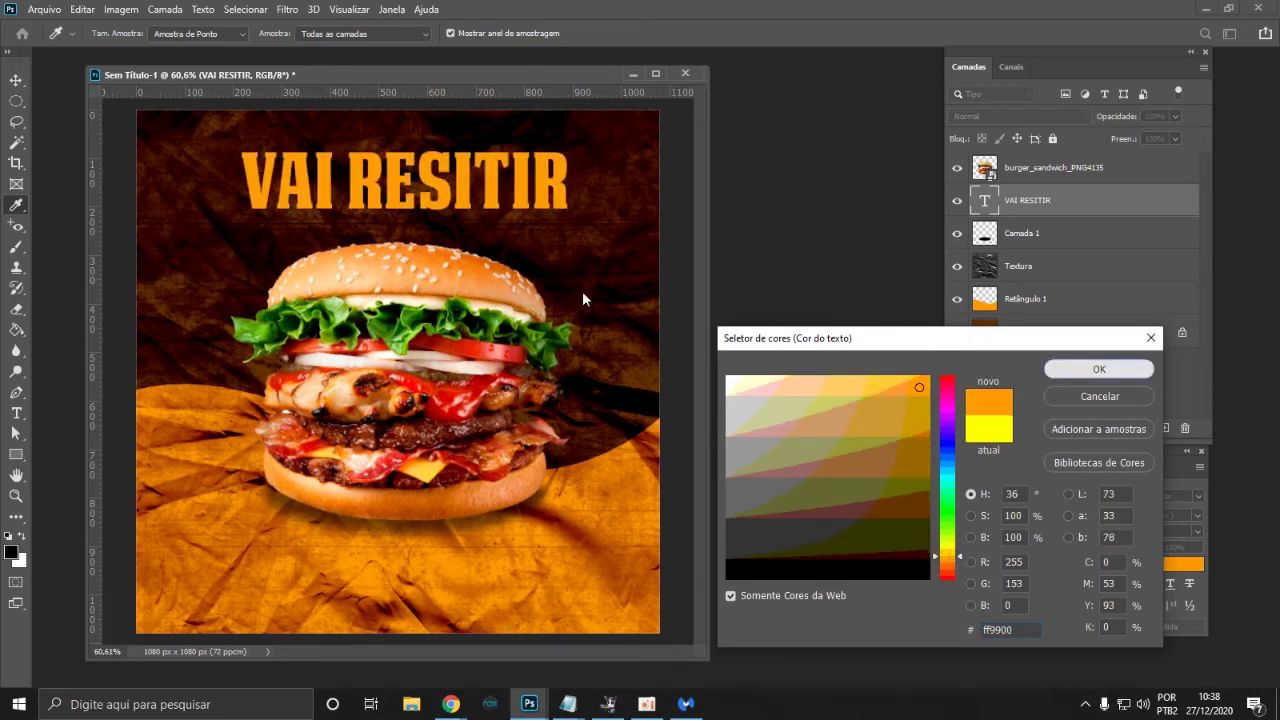
key(t)
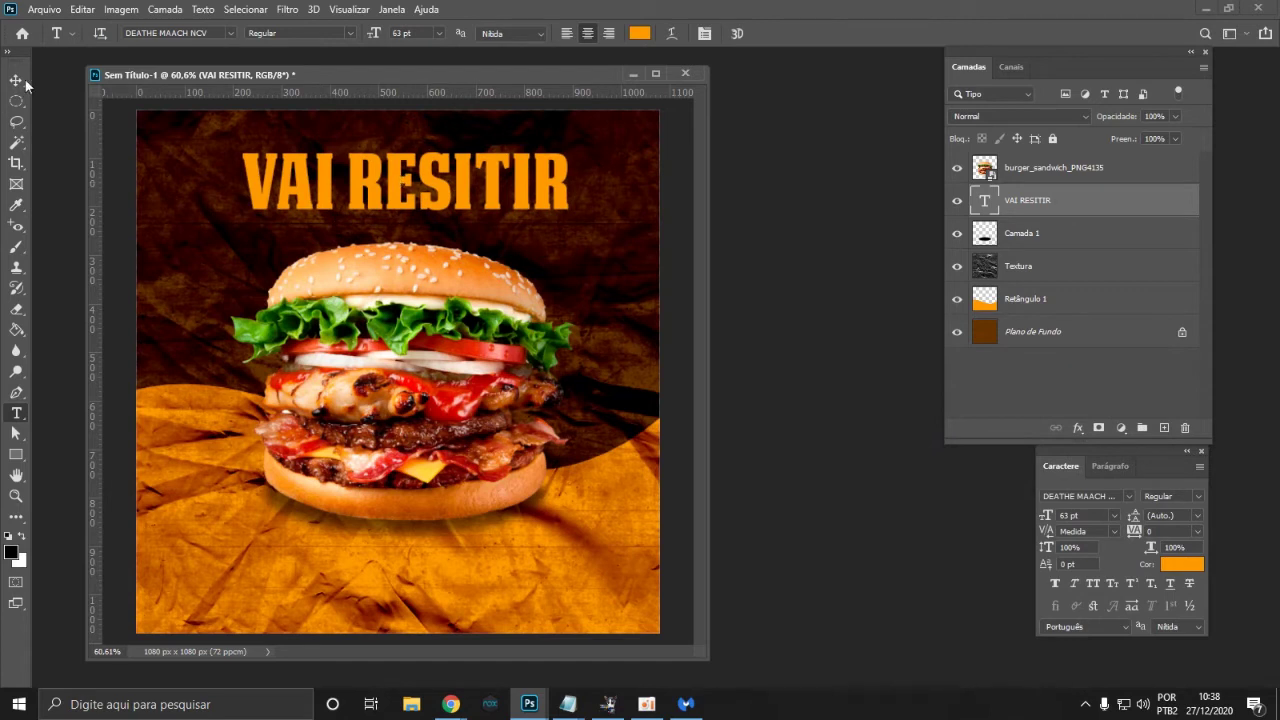
click(17, 84)
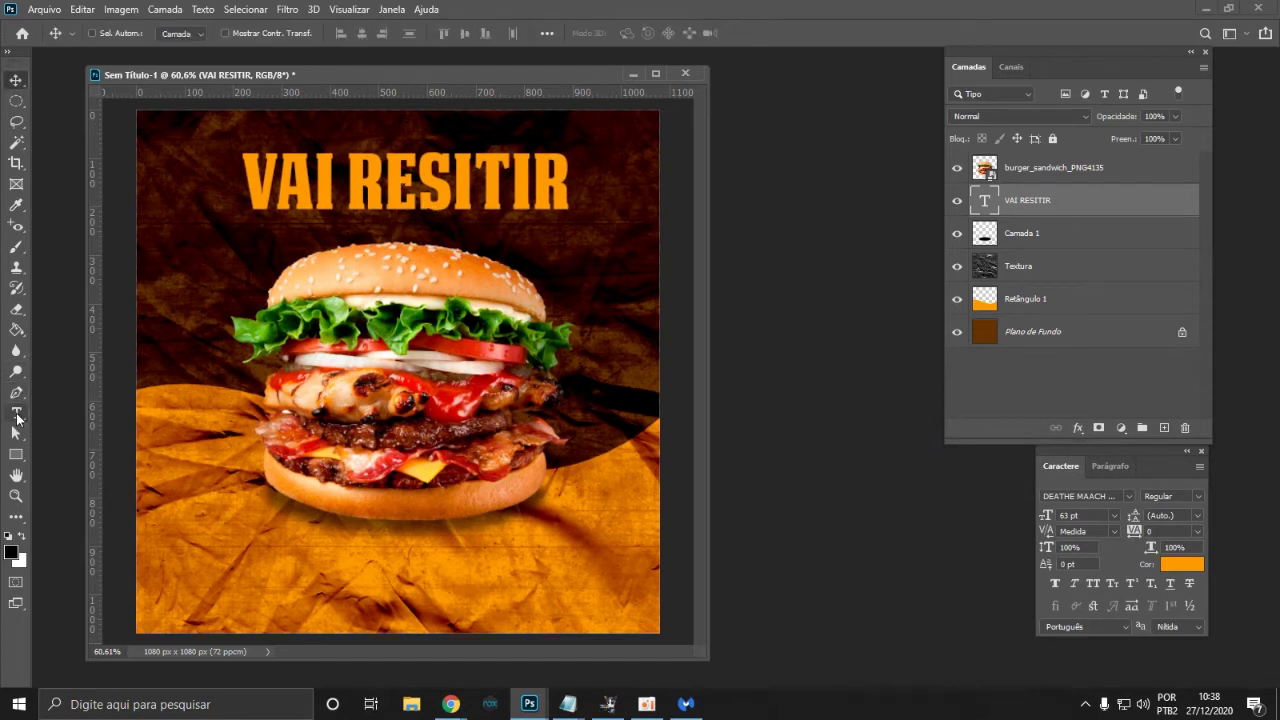
- Add an 'AO CLÁSSICO?' text line and centre it beneath the VAI RESITIR headline
click(17, 416)
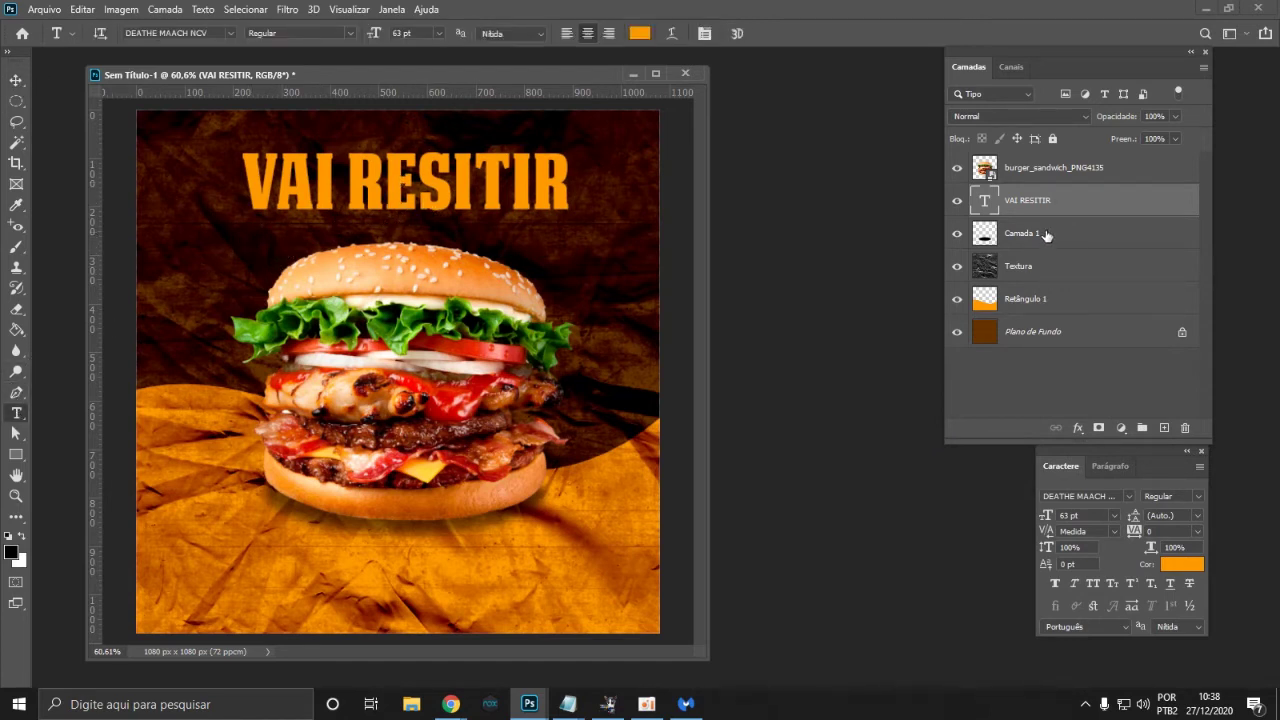
click(265, 277)
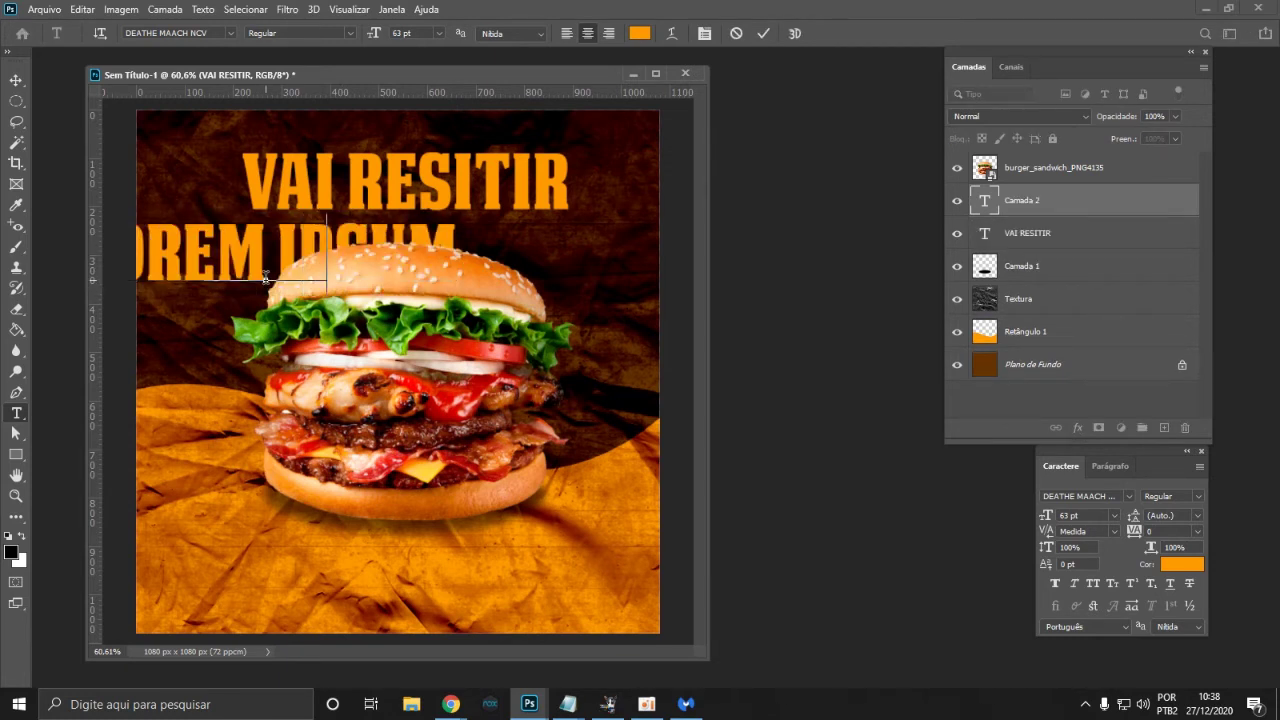
text(AO CL)
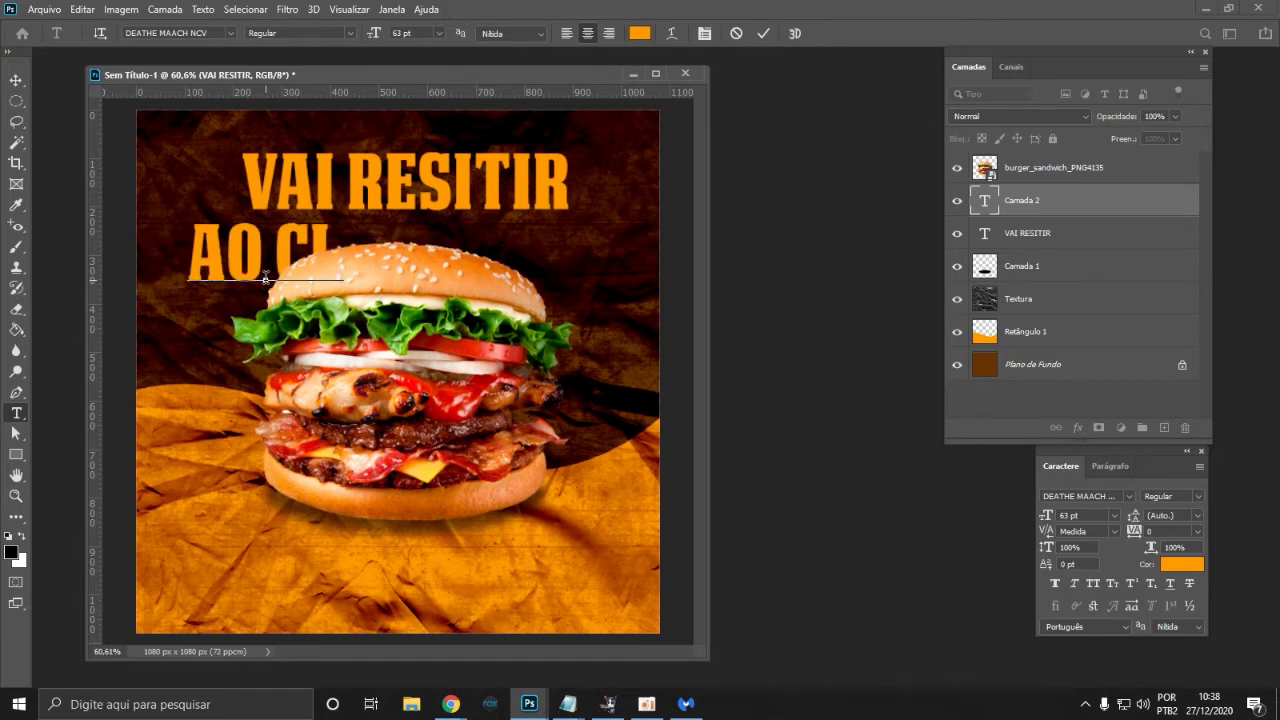
text(ÁSSICO)
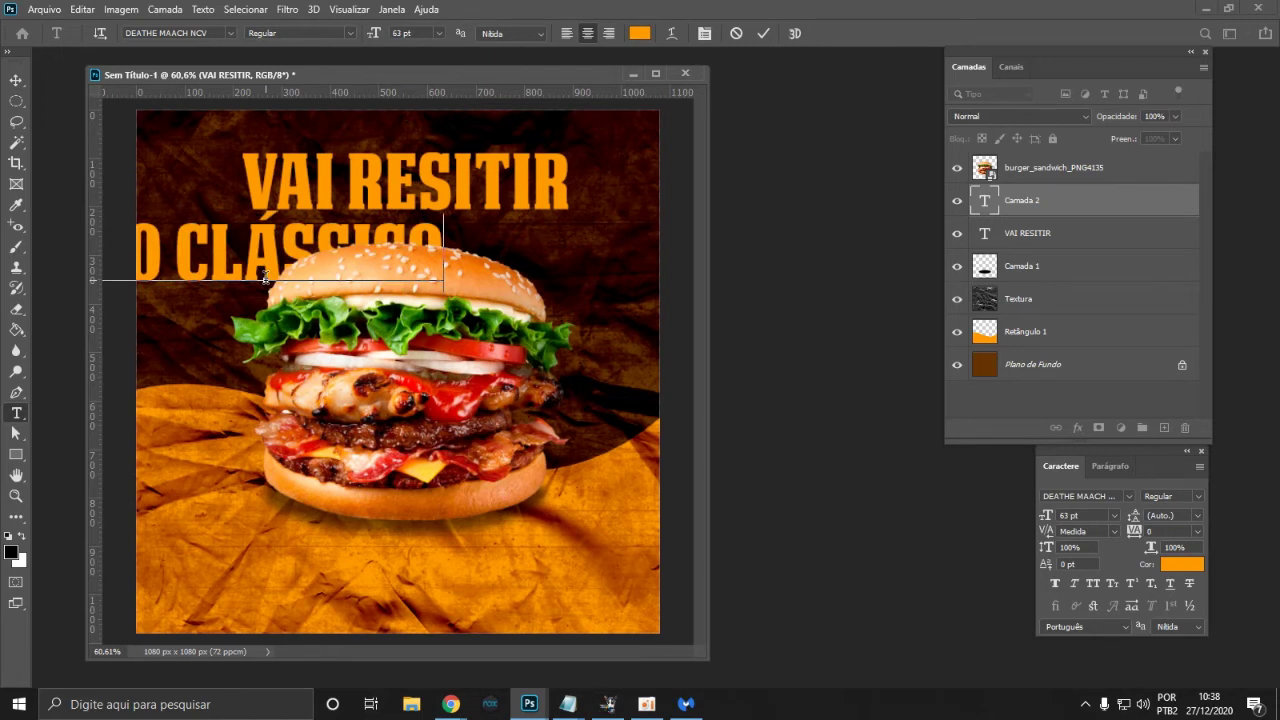
text(?)
click(15, 80)
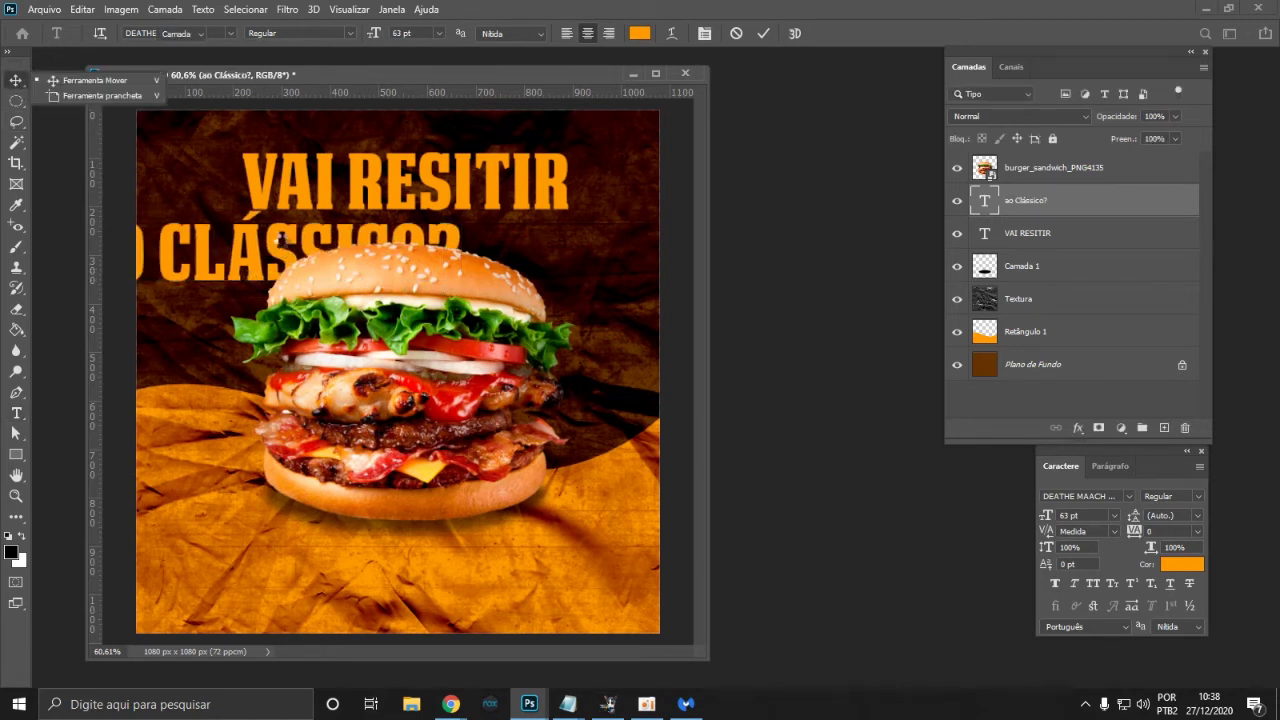
click(90, 80)
drag(326, 229, 468, 214)
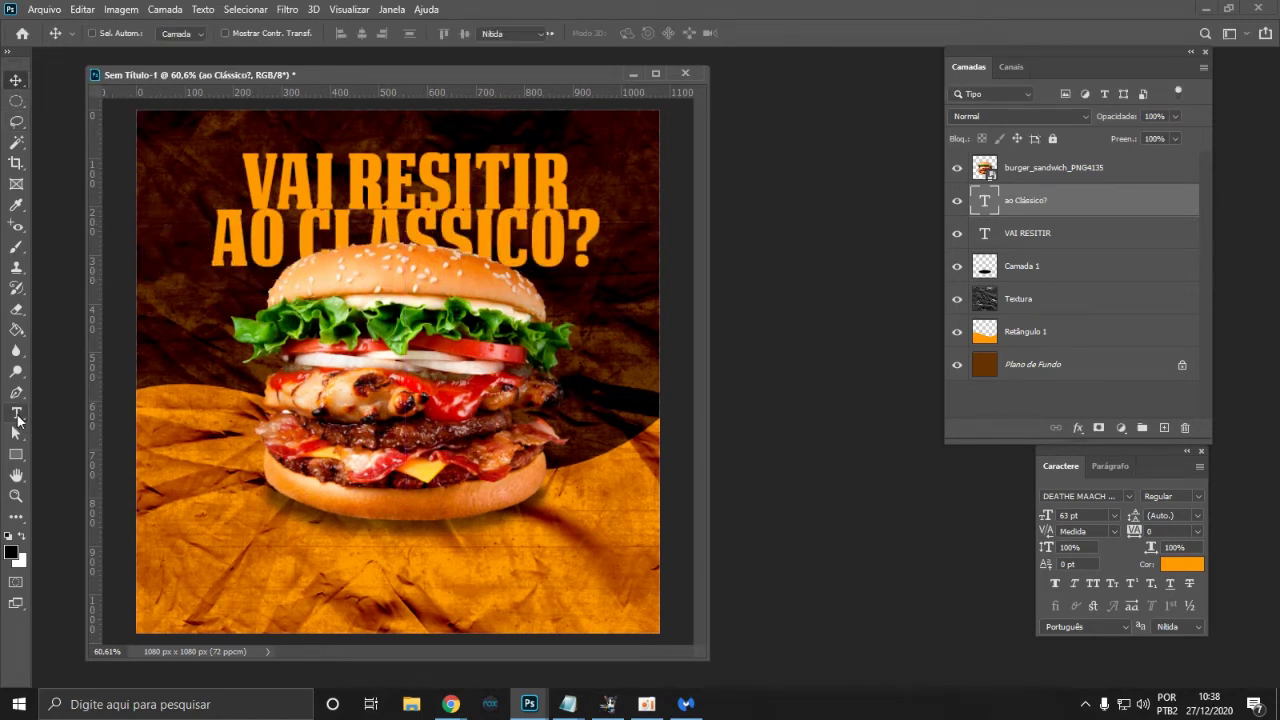
click(17, 415)
click(218, 32)
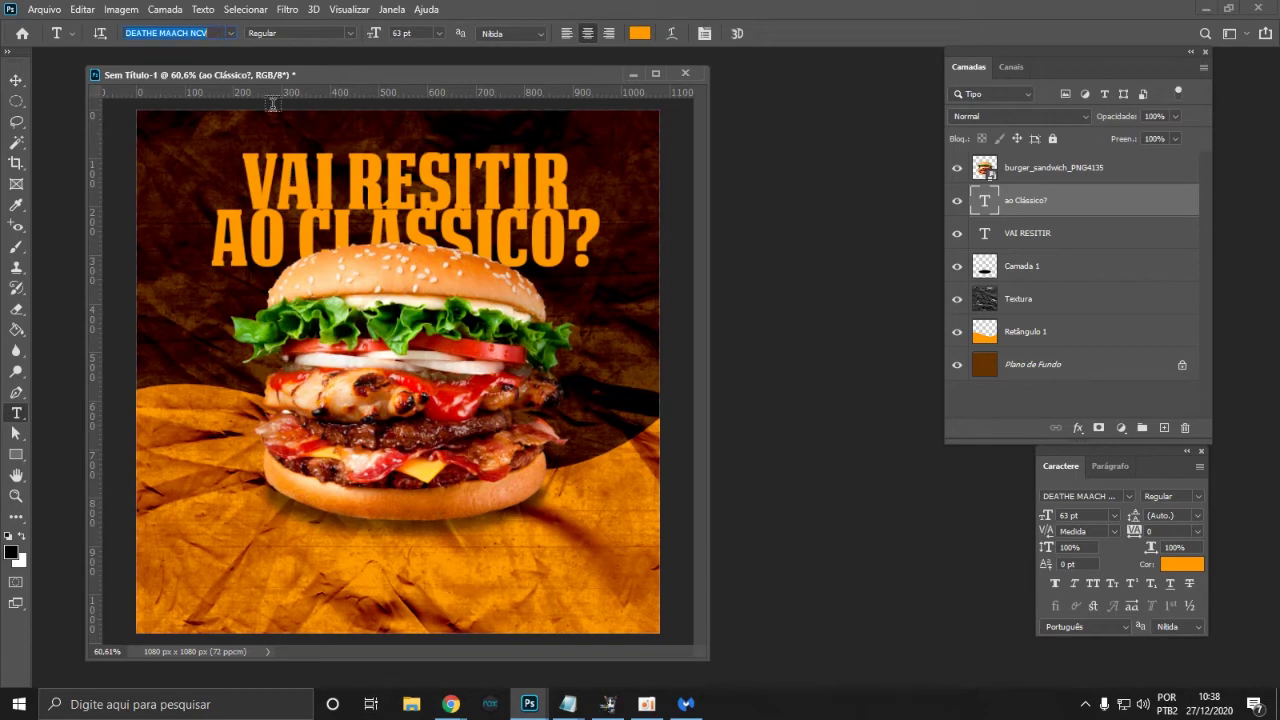
- Preview Cry Uncial, Aubergine and AnnaLisaFont71 on 'ao Clássico?', then apply Agustina-Signature
text(c)
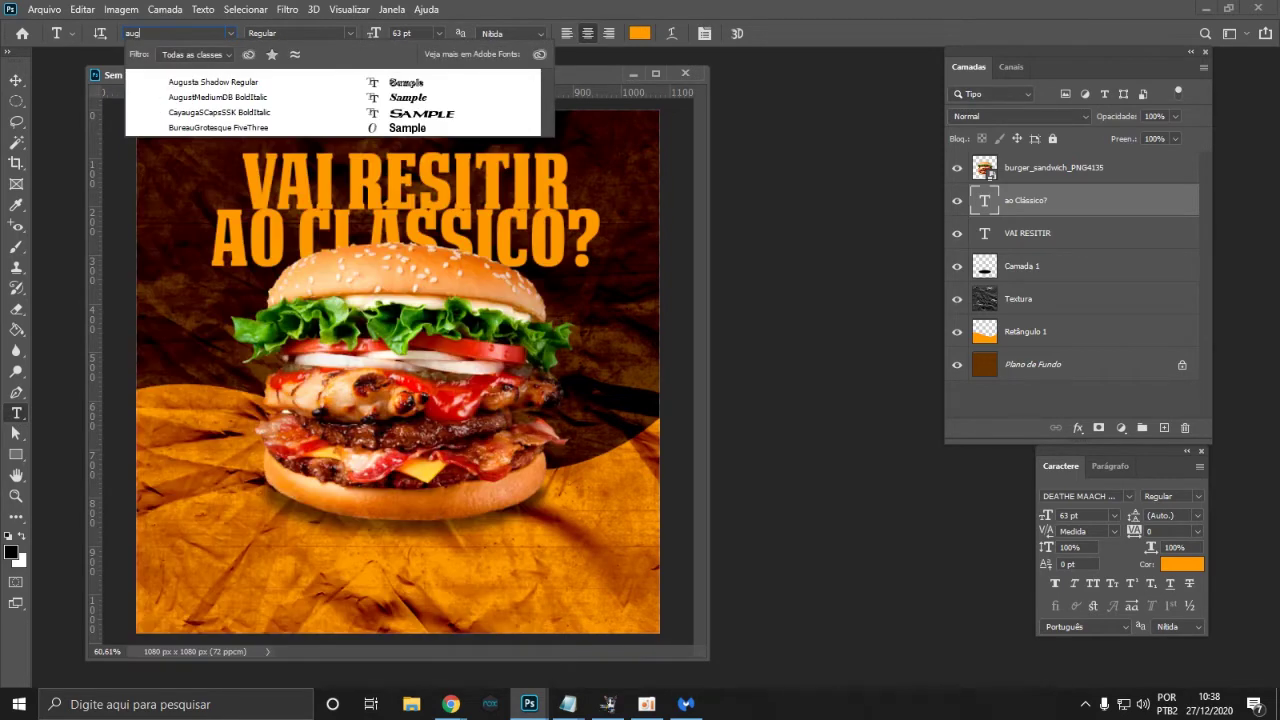
click(258, 98)
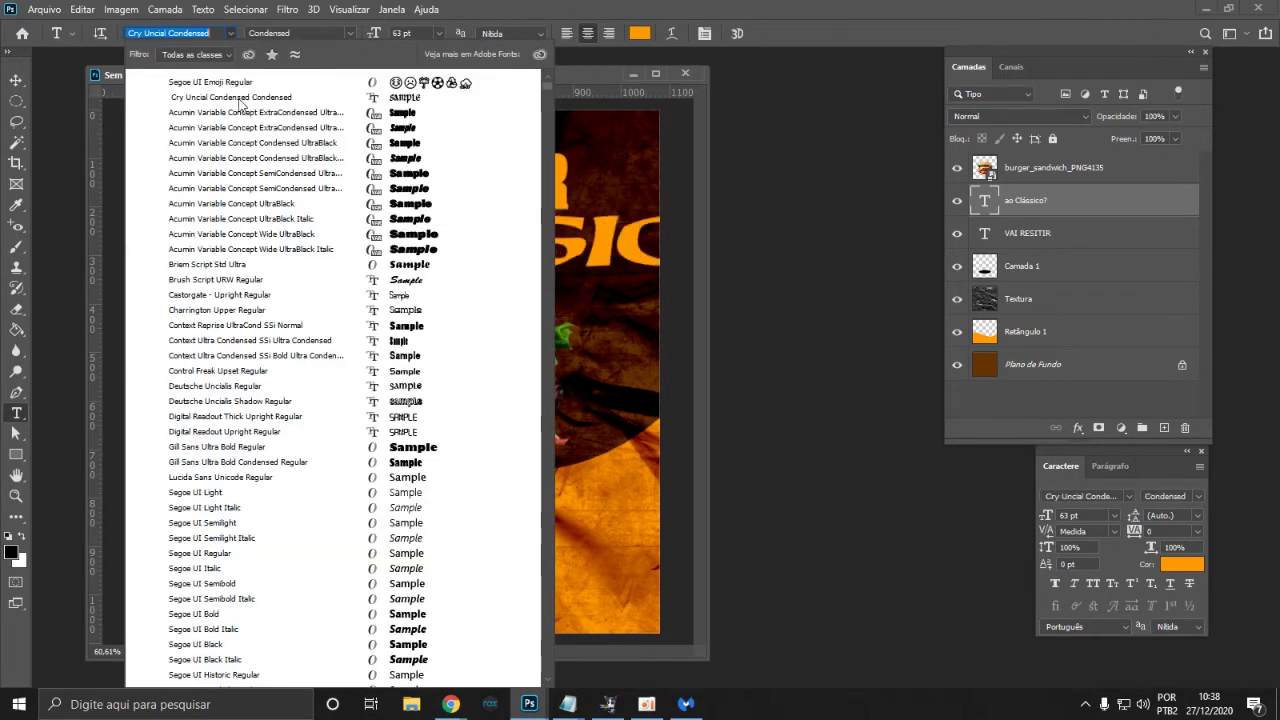
text(au)
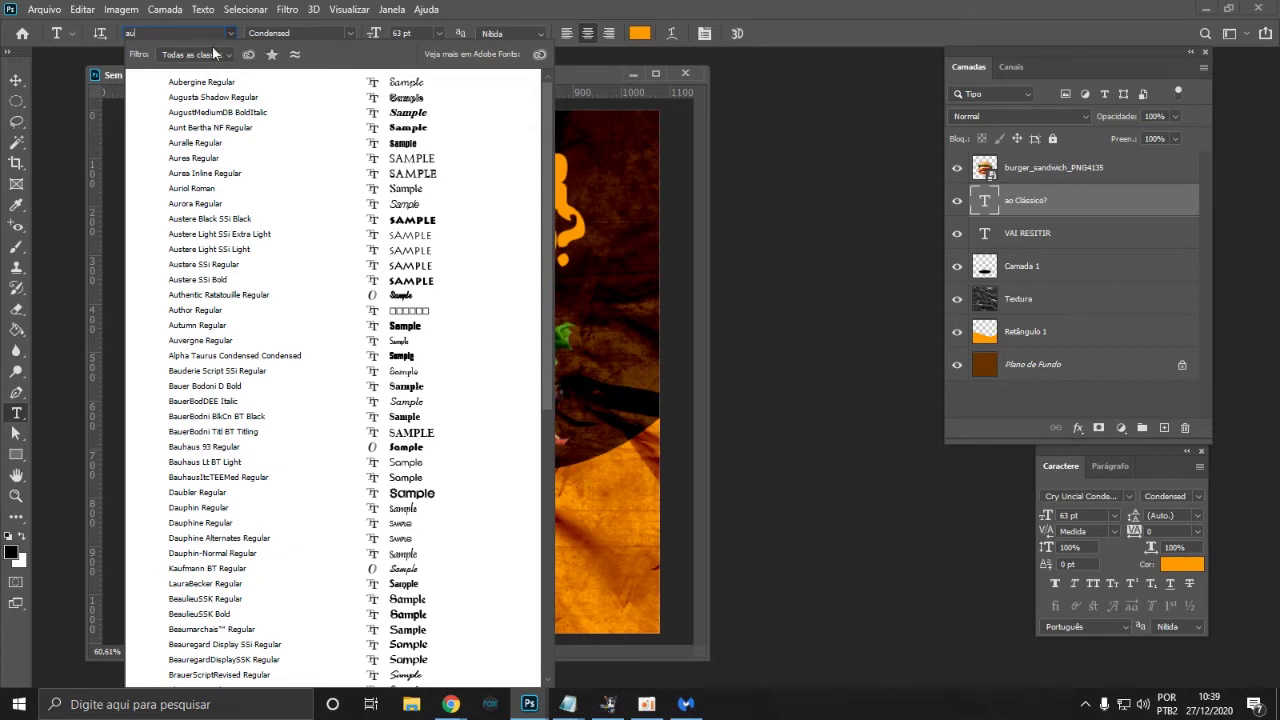
key(Down)
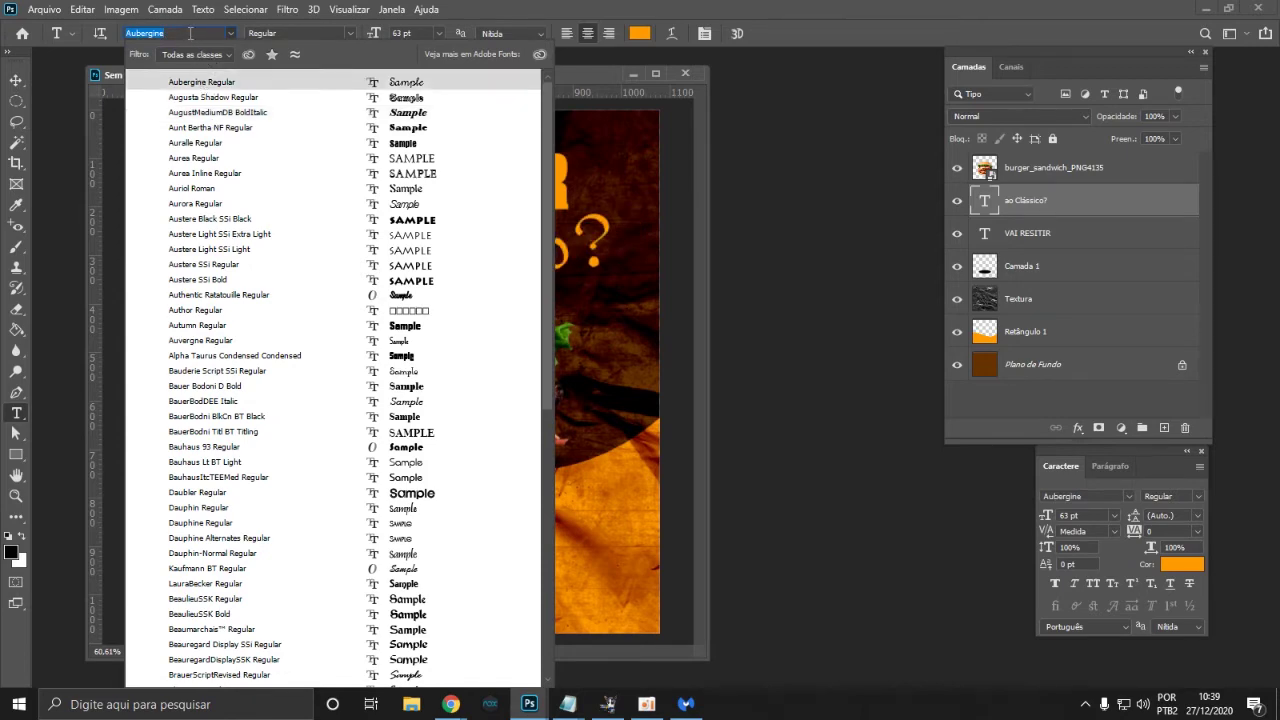
text(augu)
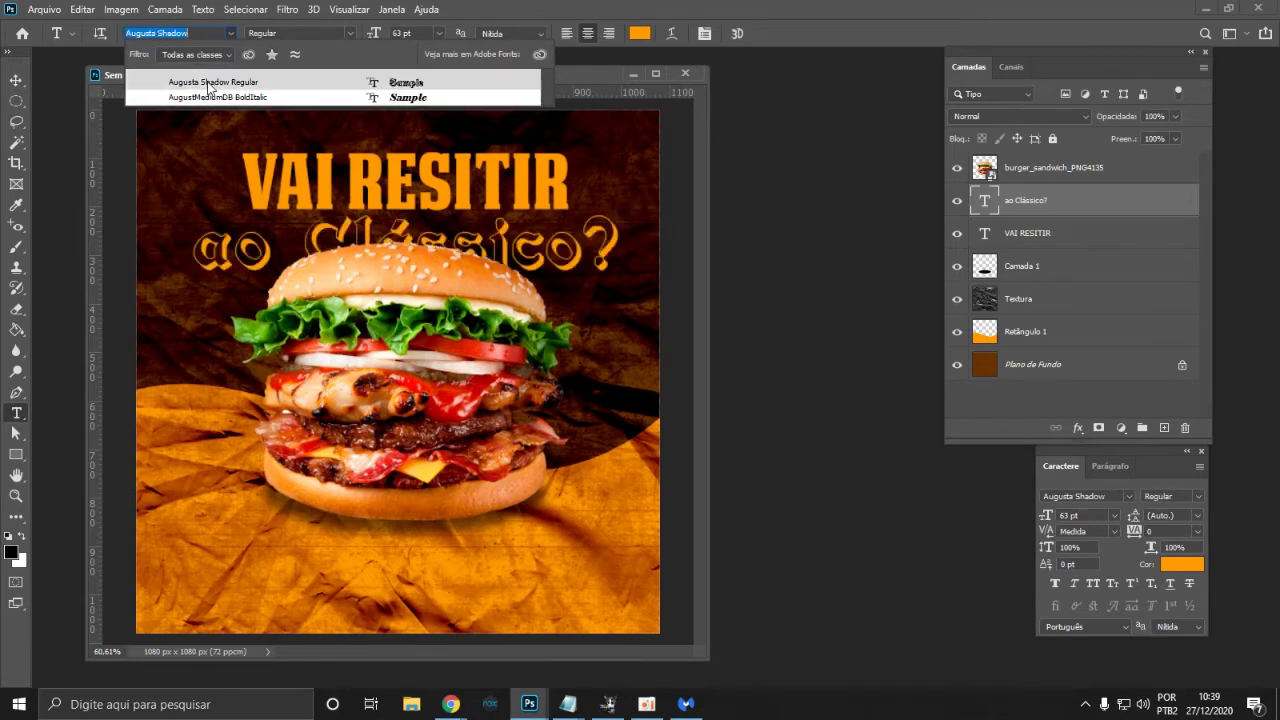
click(229, 35)
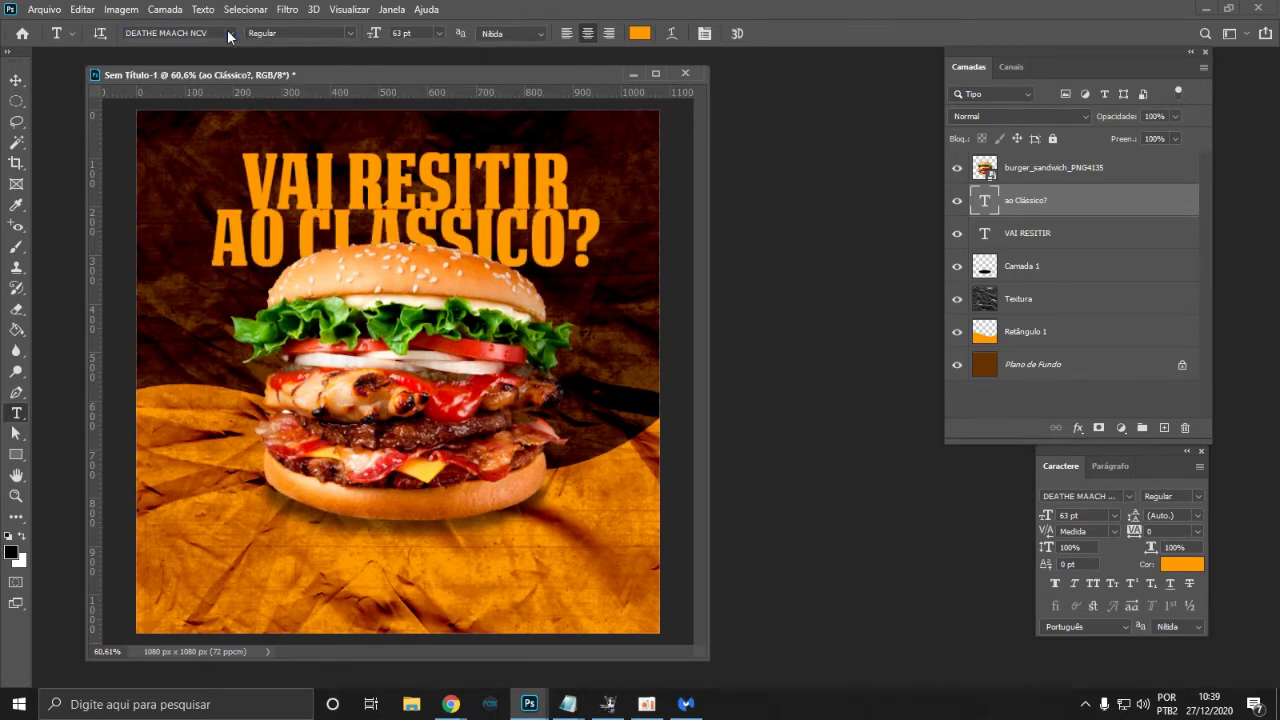
click(229, 34)
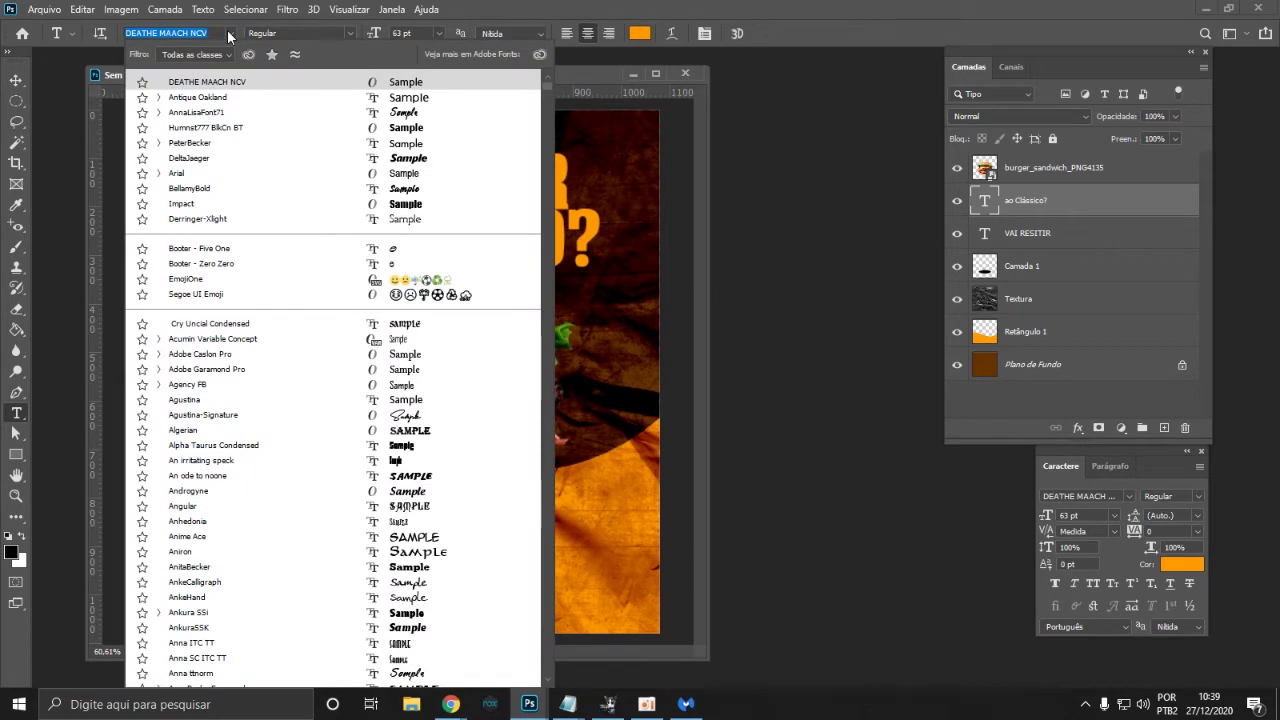
click(196, 113)
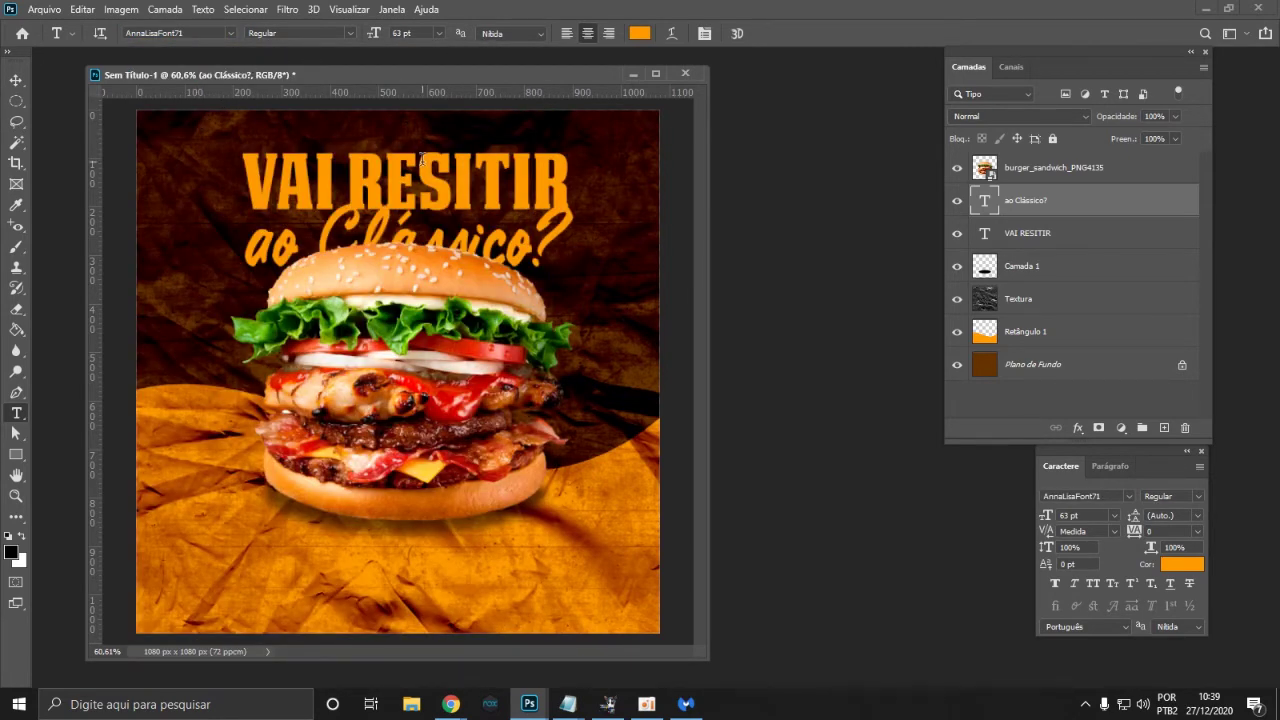
click(231, 33)
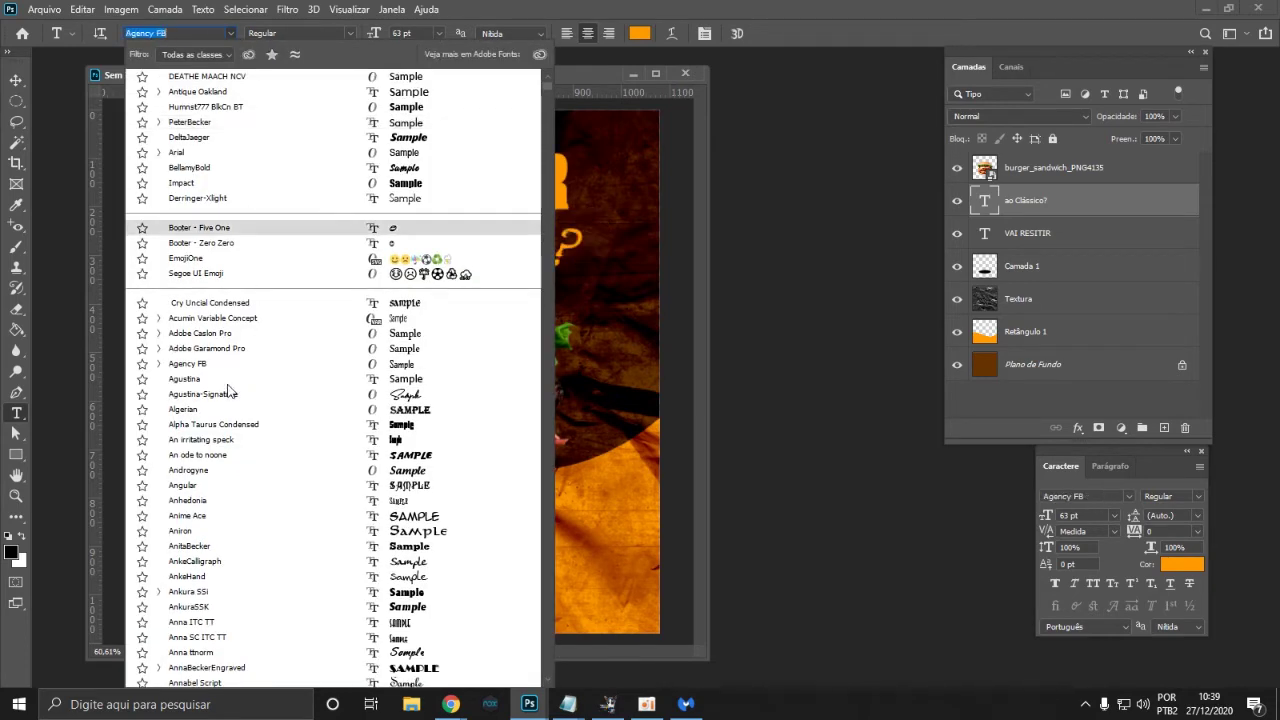
click(210, 396)
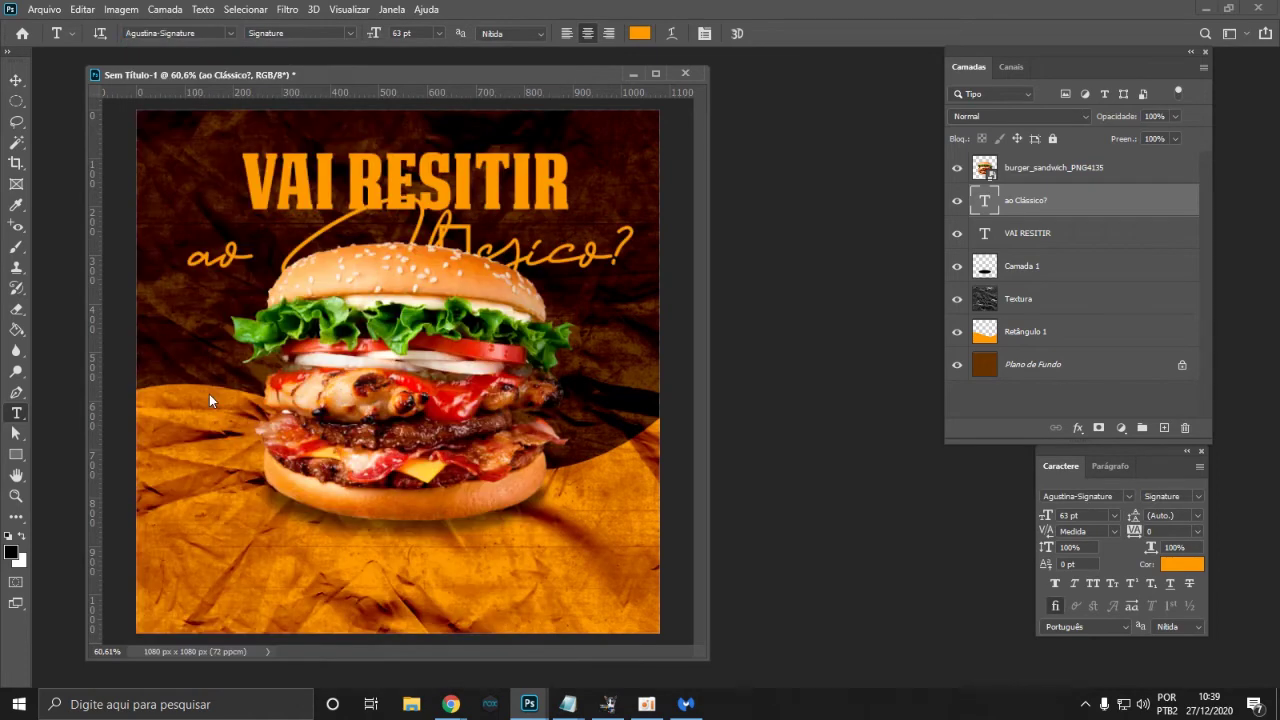
right_click(18, 415)
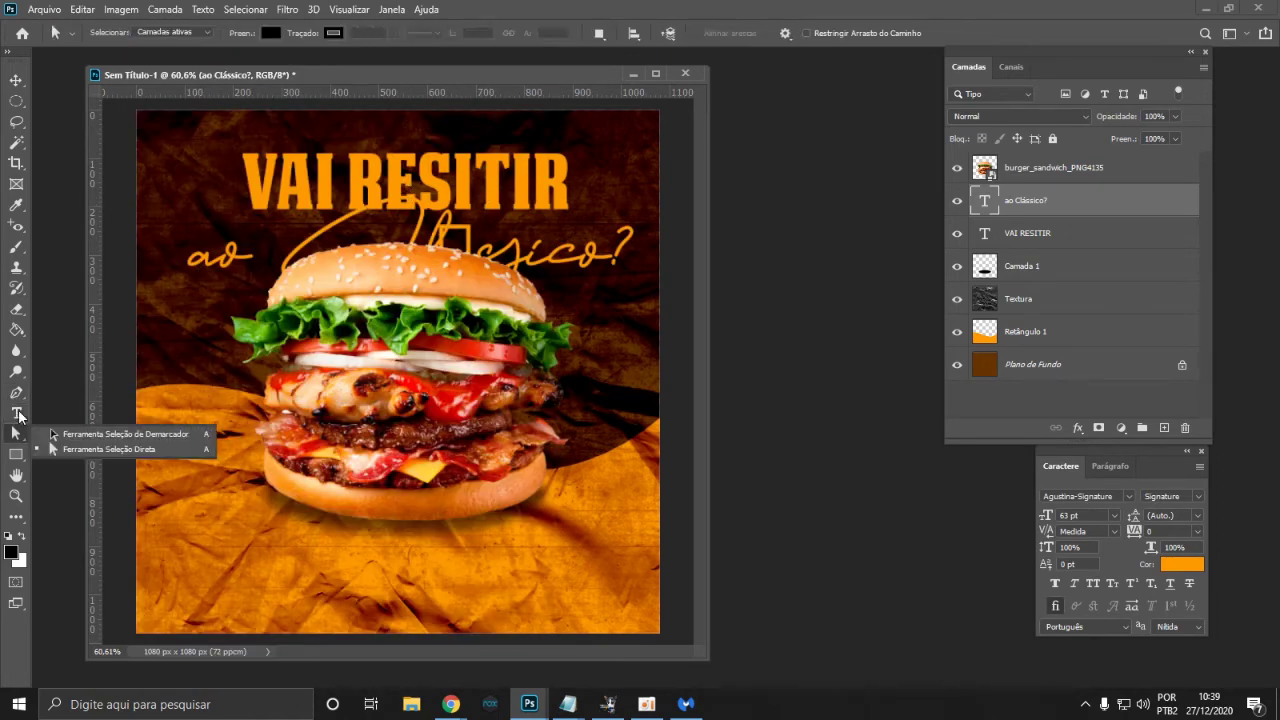
- Make the subtitle text white and move it up over the headline
click(640, 33)
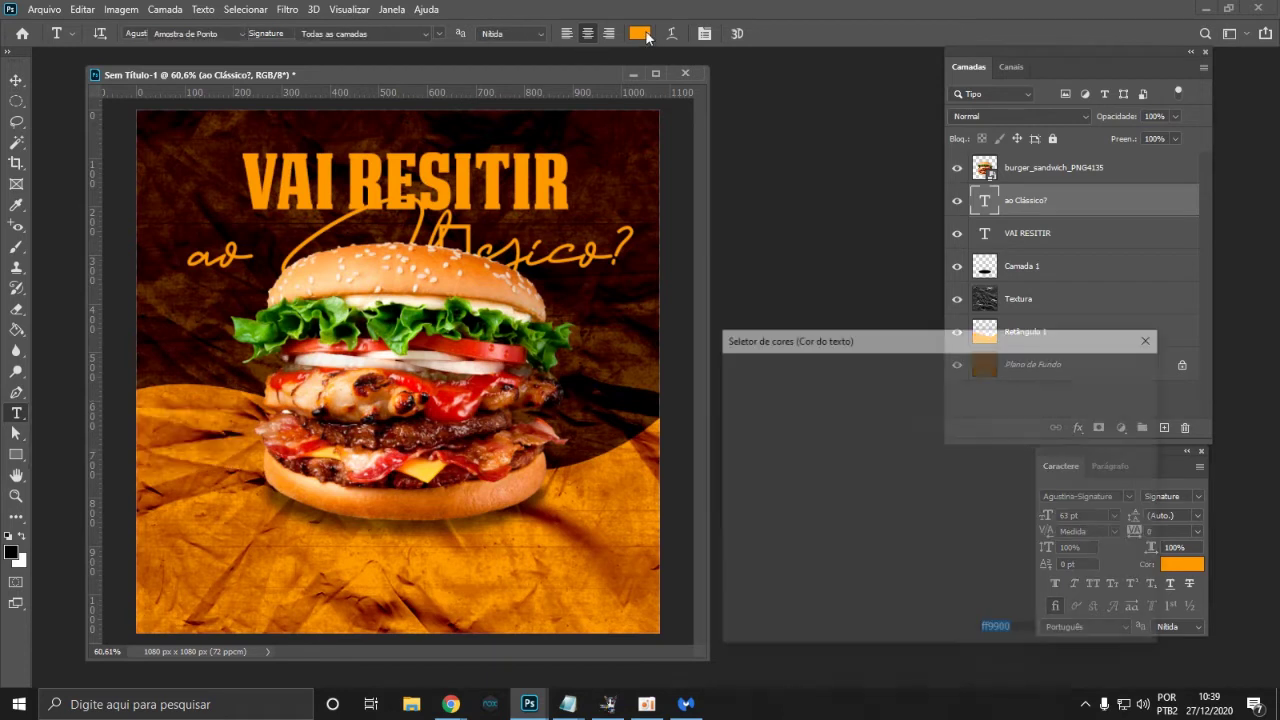
click(731, 378)
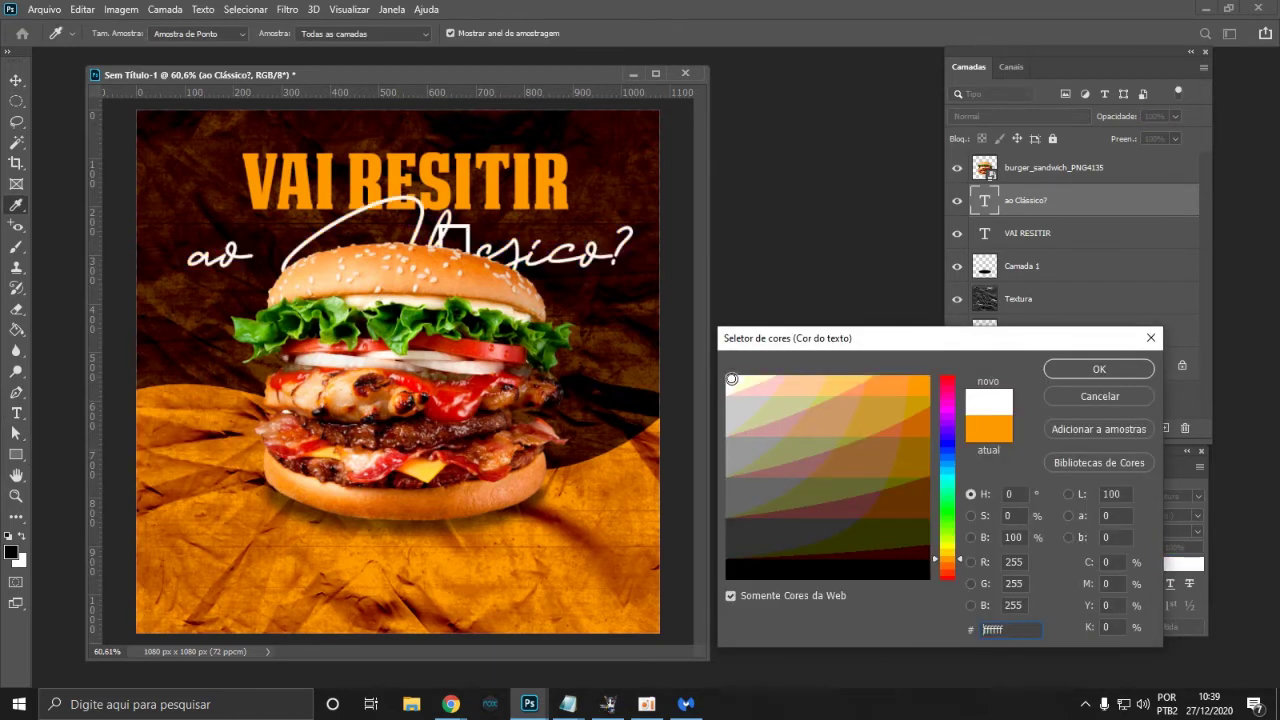
key(Return)
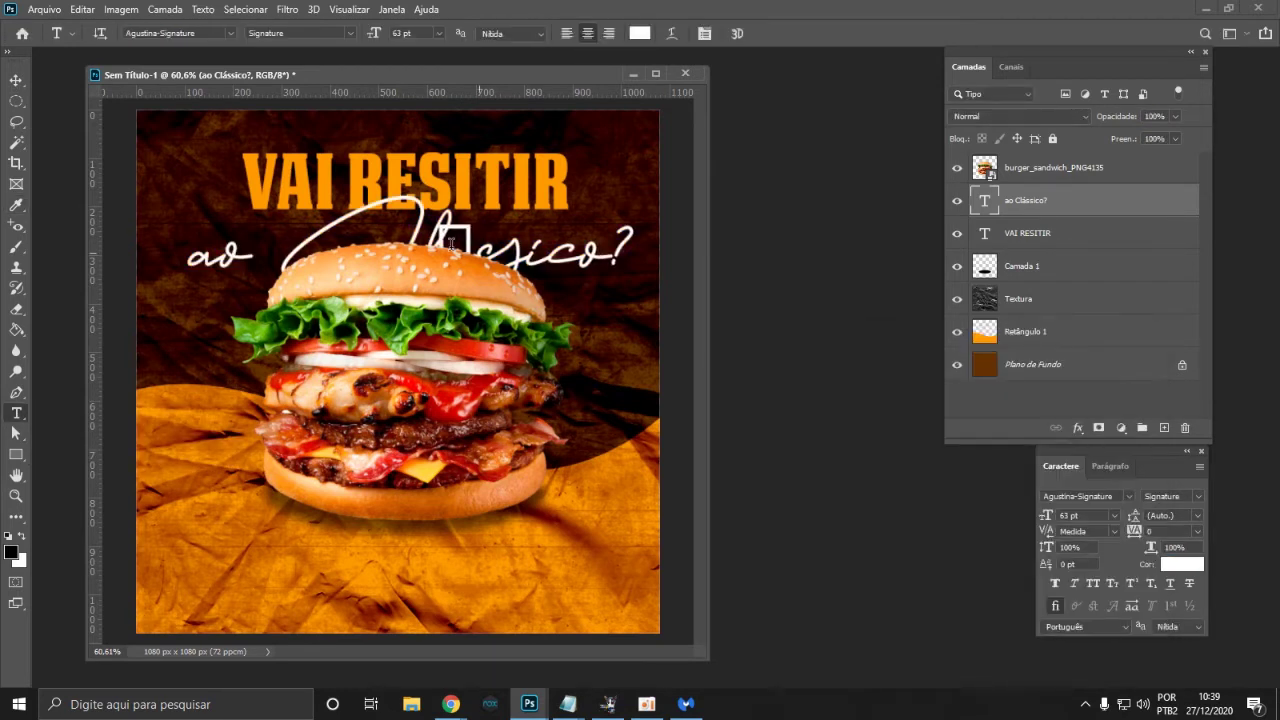
click(16, 80)
drag(490, 250, 478, 212)
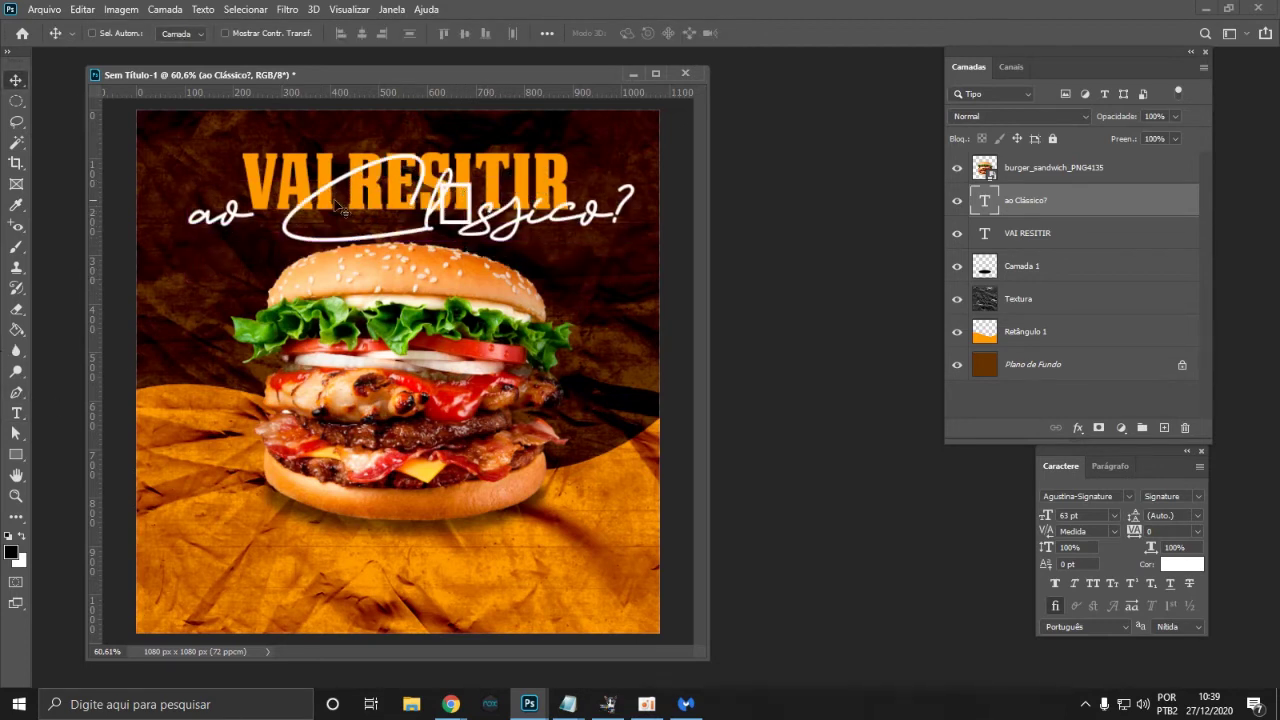
- Replace the broken character in 'Clássico' with á and commit the text
click(17, 414)
click(473, 210)
text(á)
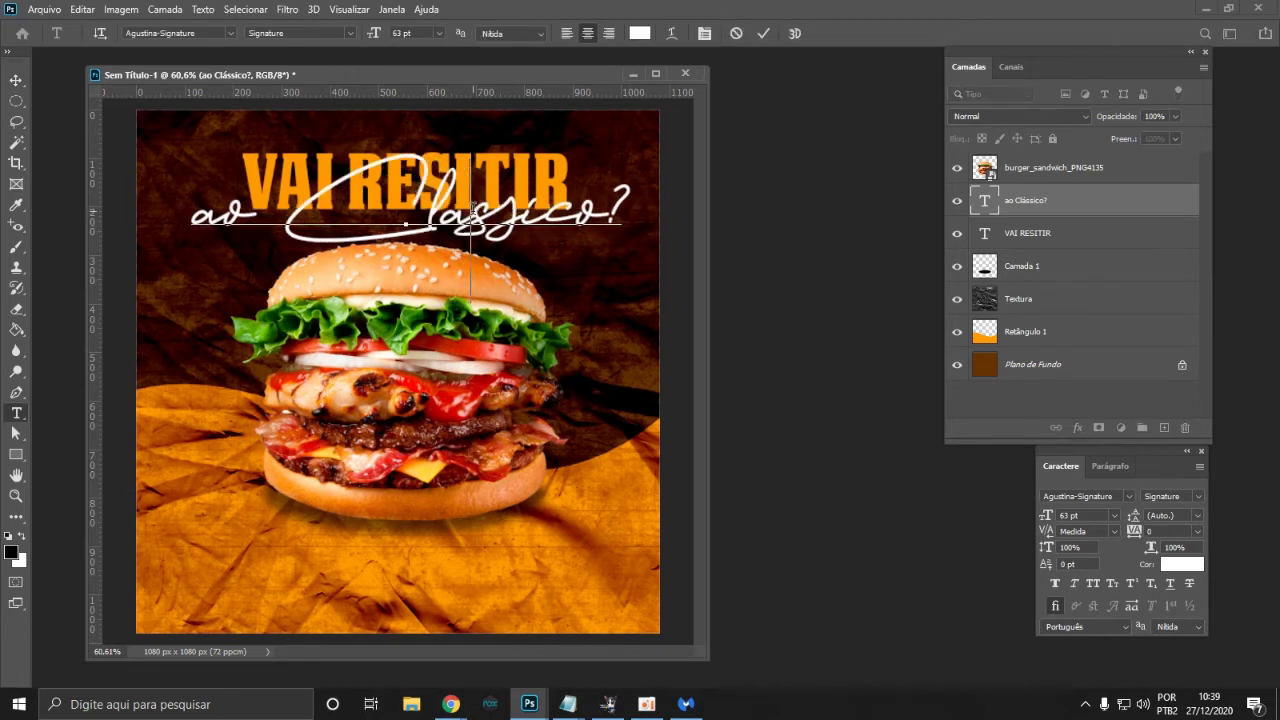
click(281, 220)
key(Escape)
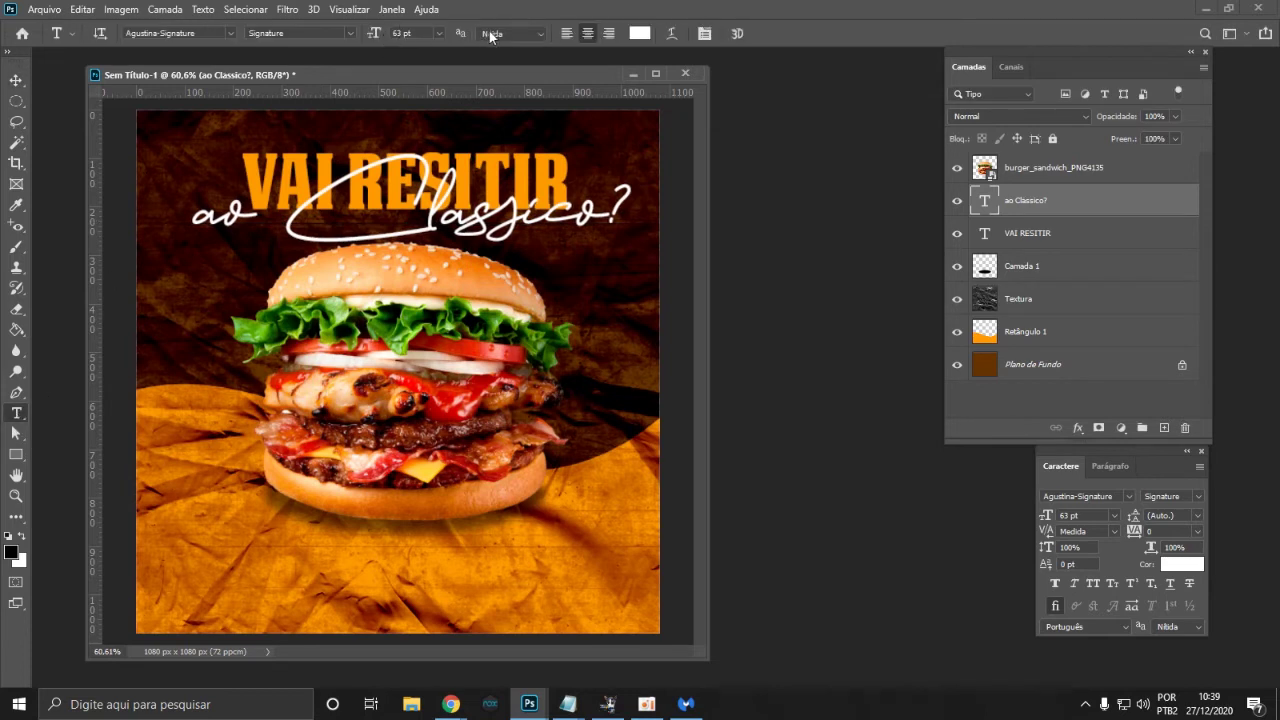
- Shrink the subtitle to 36 pt and nudge it just under the headline
click(437, 35)
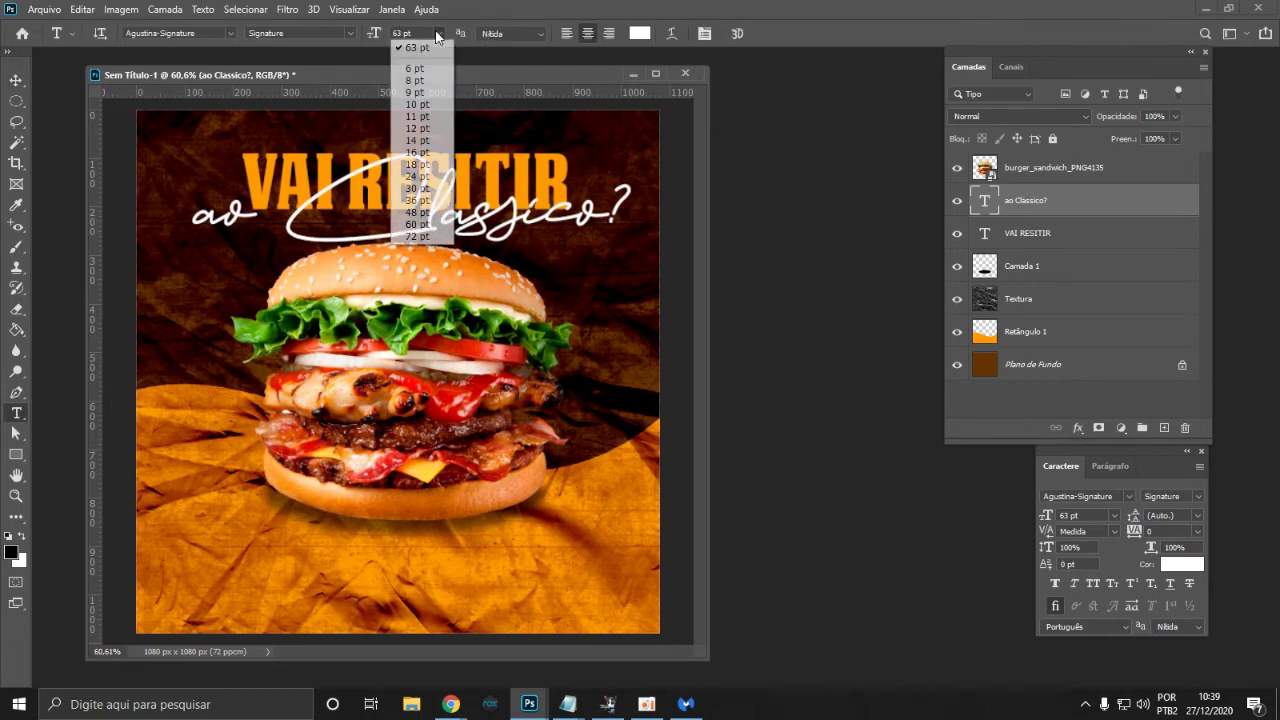
click(425, 201)
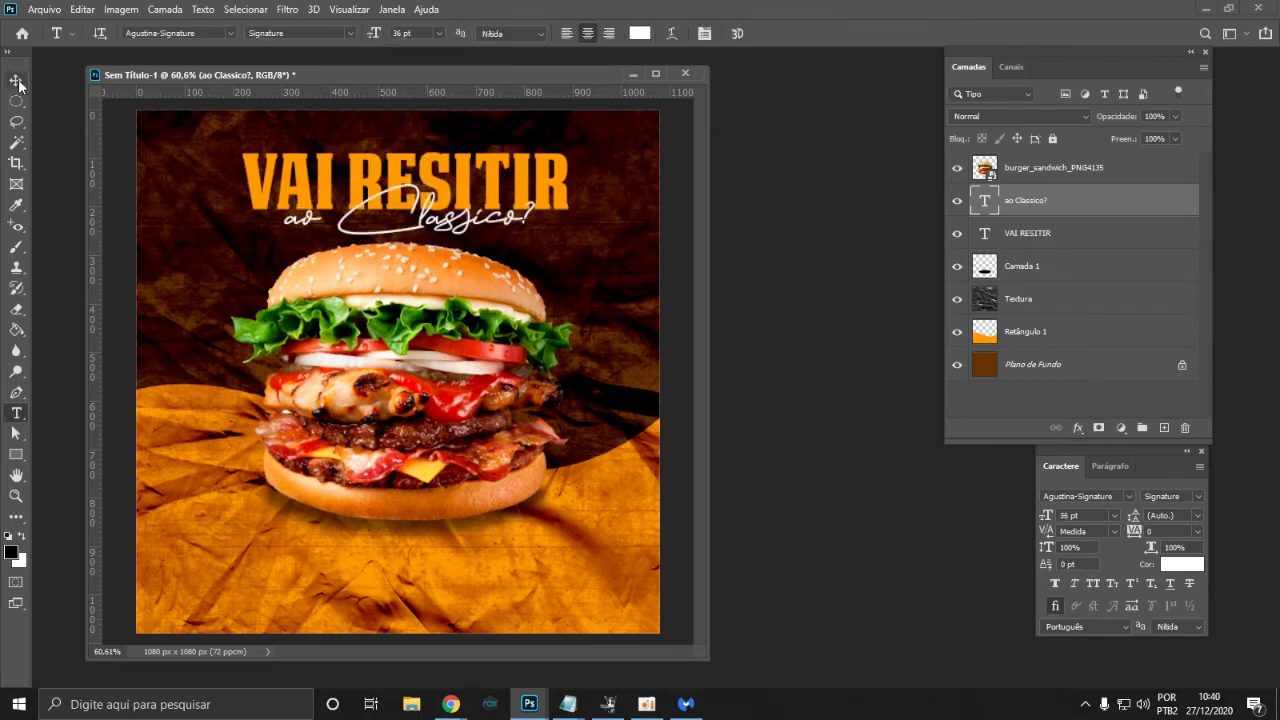
key(v)
click(17, 413)
click(16, 80)
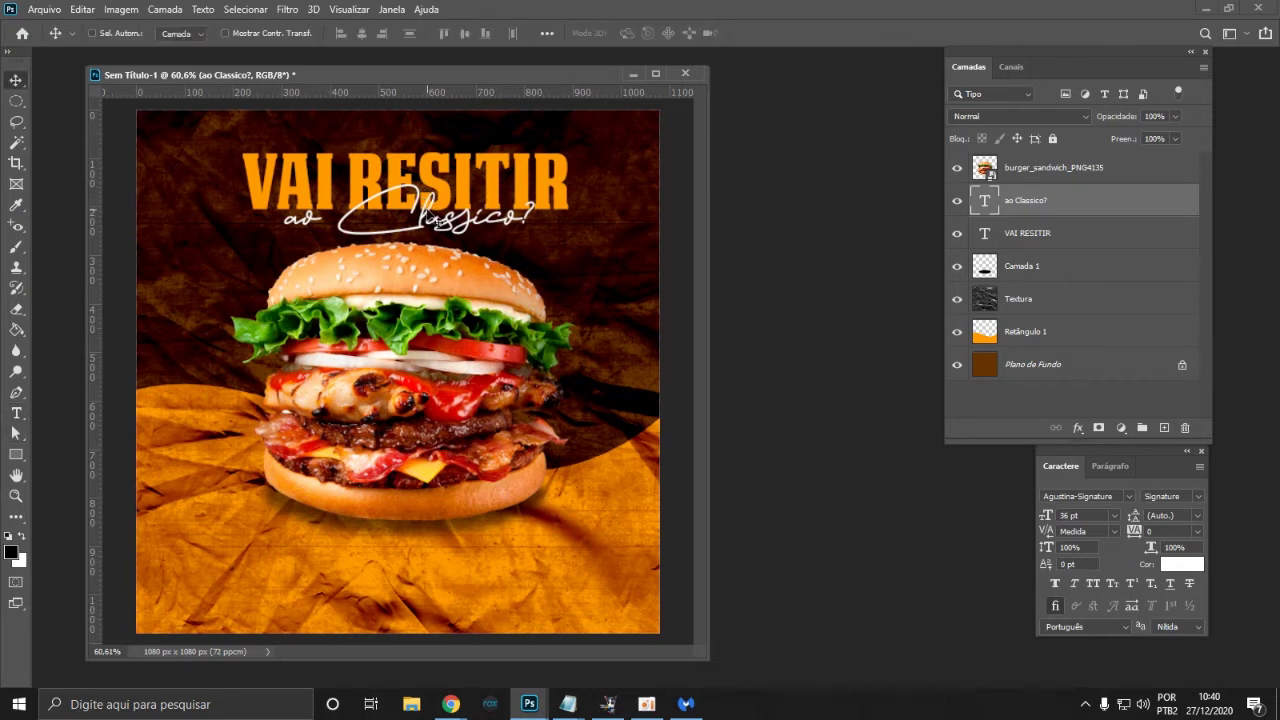
drag(428, 205, 434, 208)
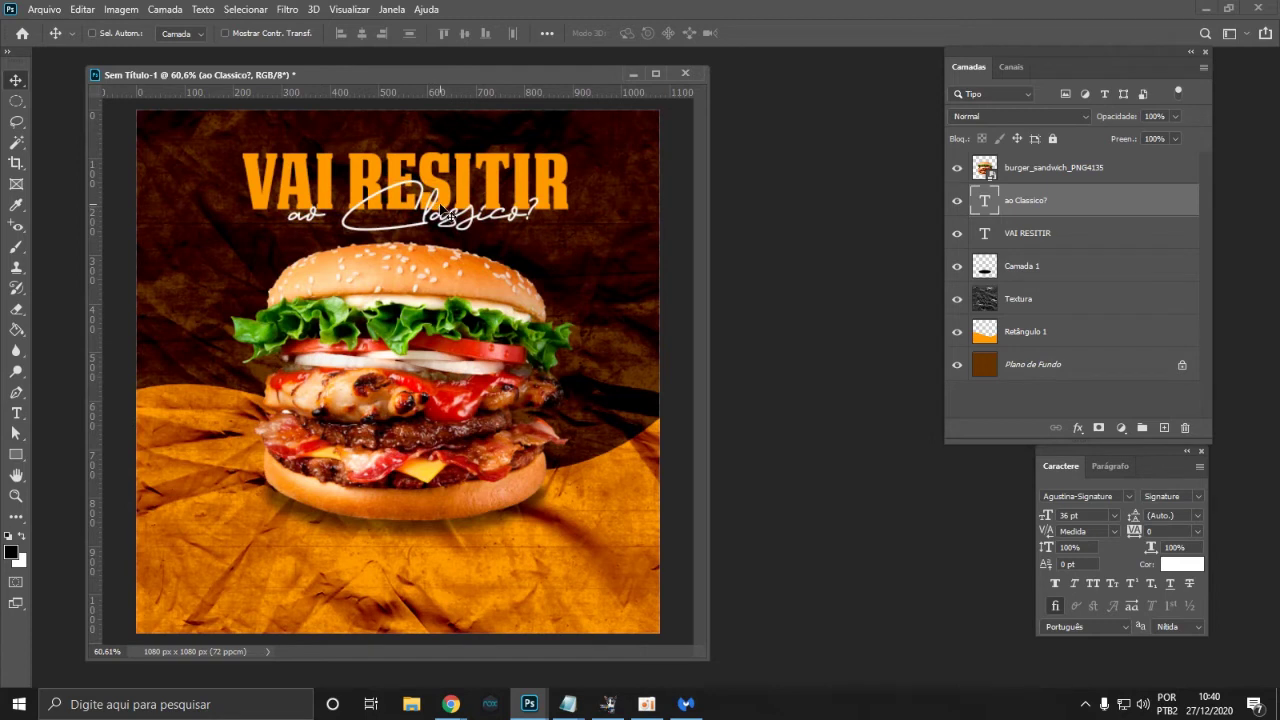
click(17, 415)
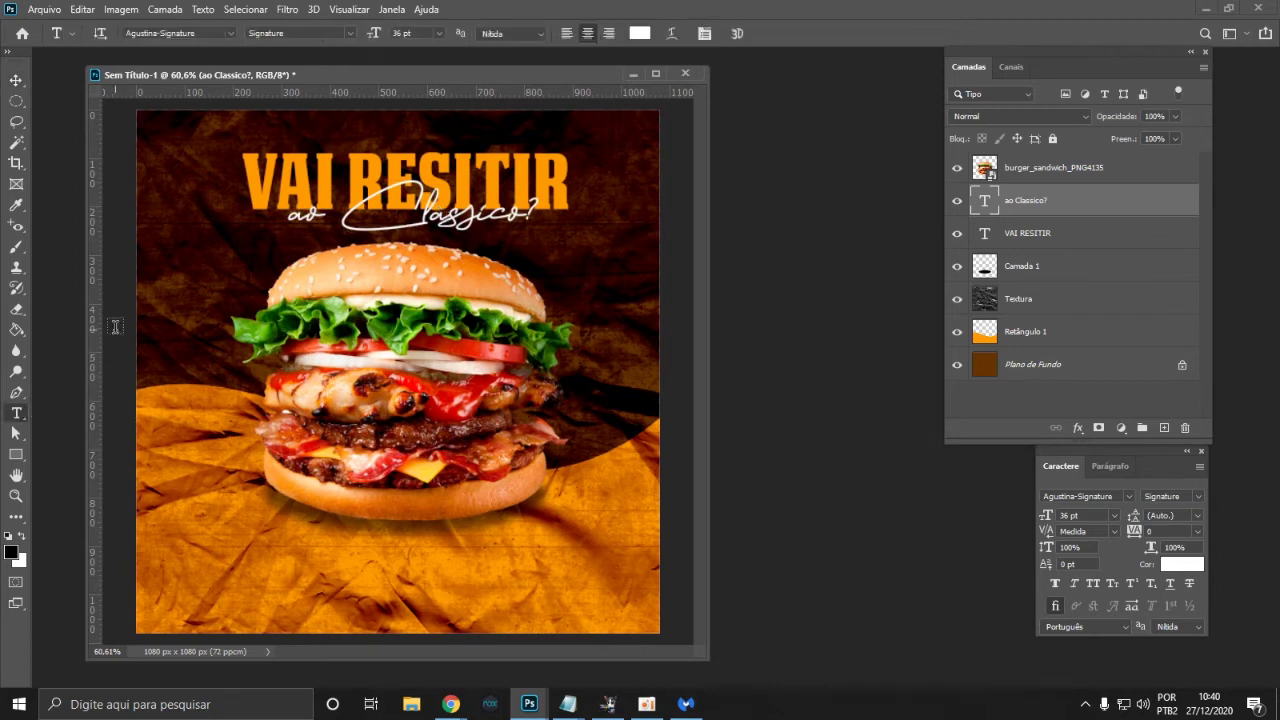
click(213, 333)
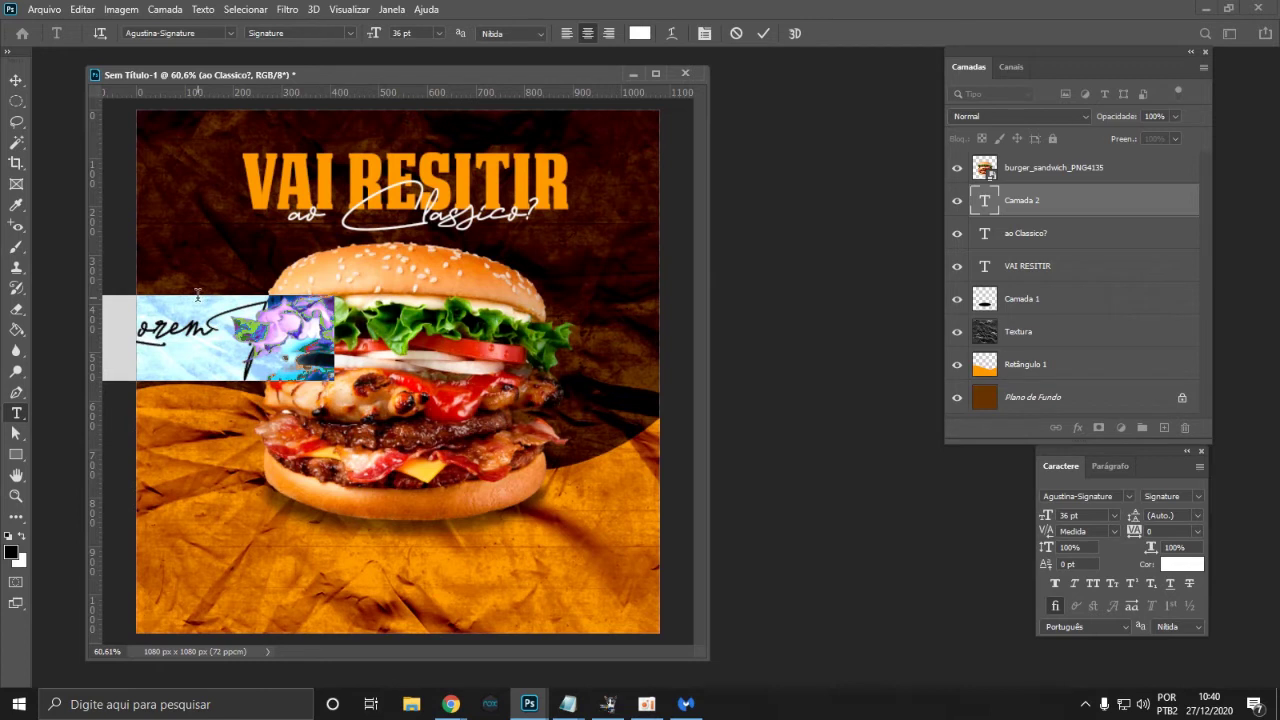
- Type a white quote mark and place it above 'Clássico' as an accent
text(")
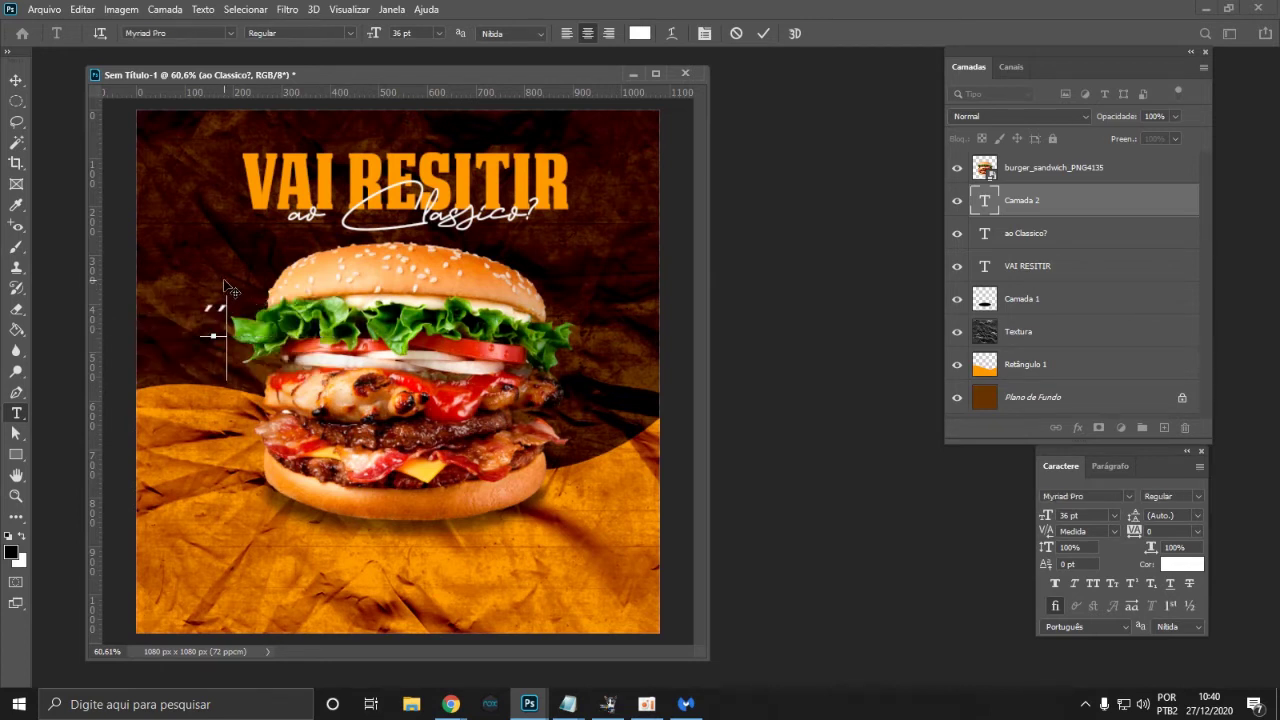
click(16, 80)
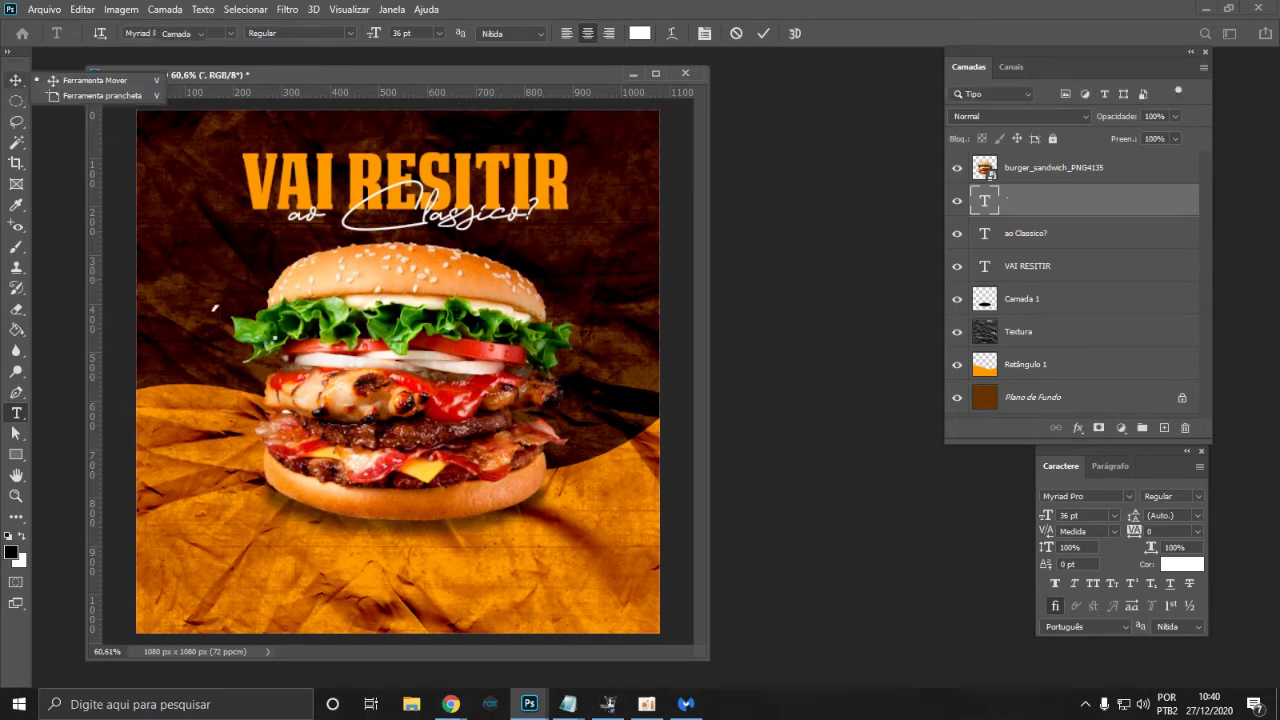
drag(240, 308, 455, 215)
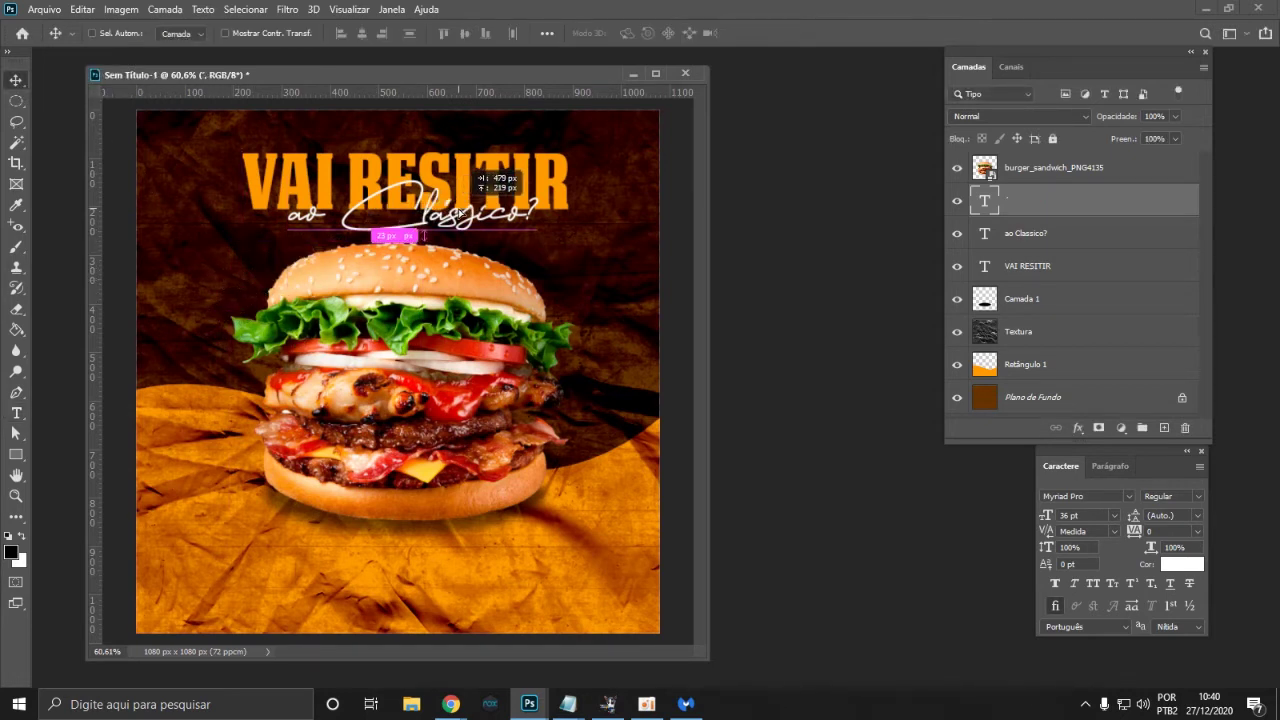
drag(455, 215, 457, 214)
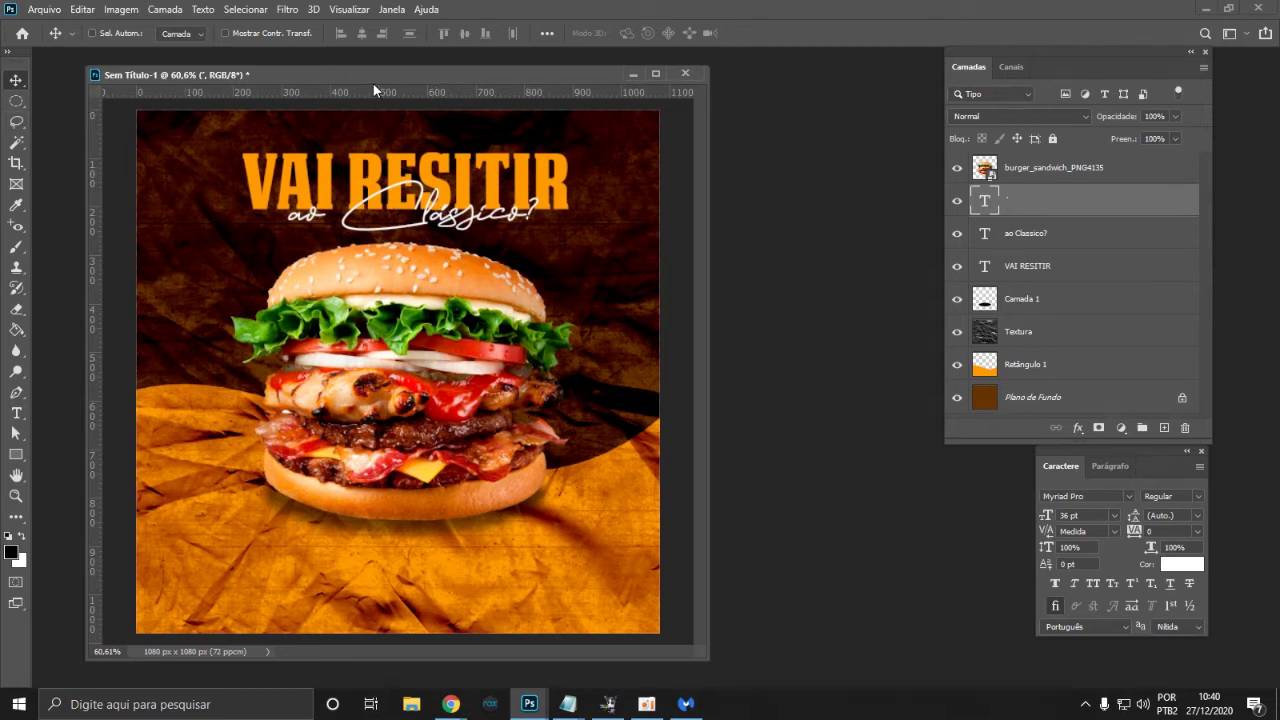
drag(381, 75, 409, 74)
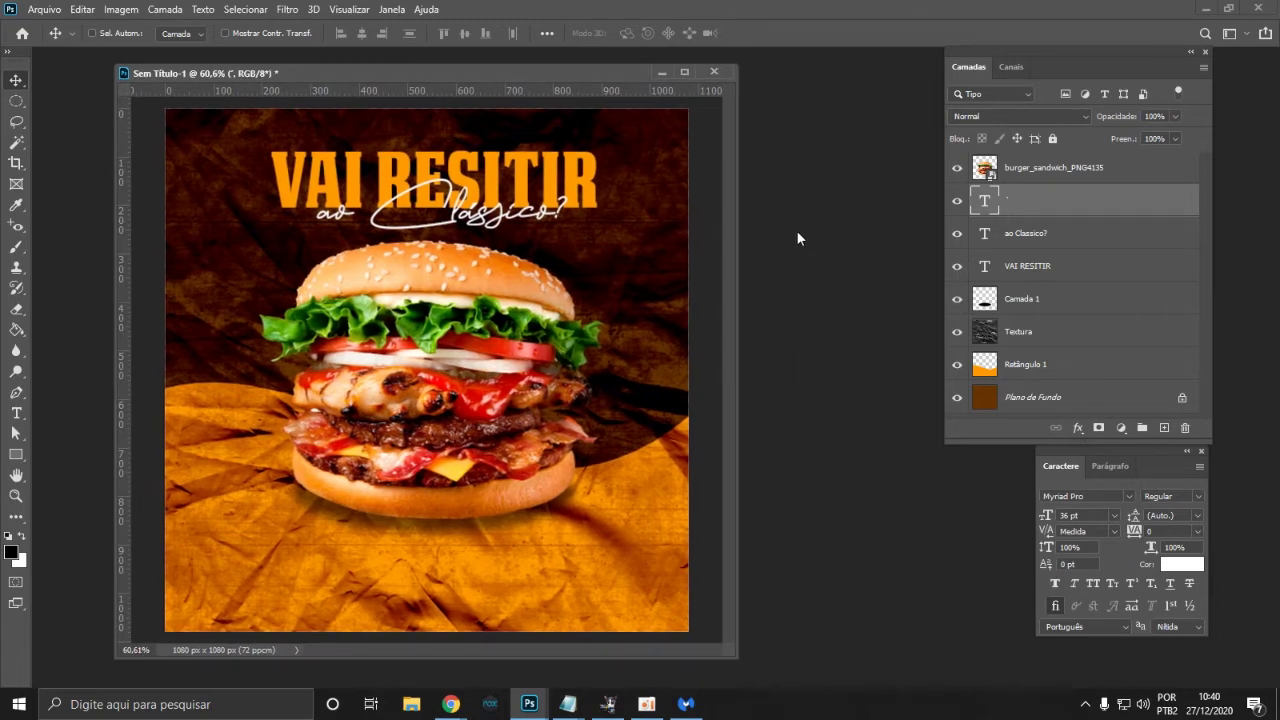
key(ctrl+o)
- Open the emotion.psd heart-eye emoji file alongside the burger post
click(416, 158)
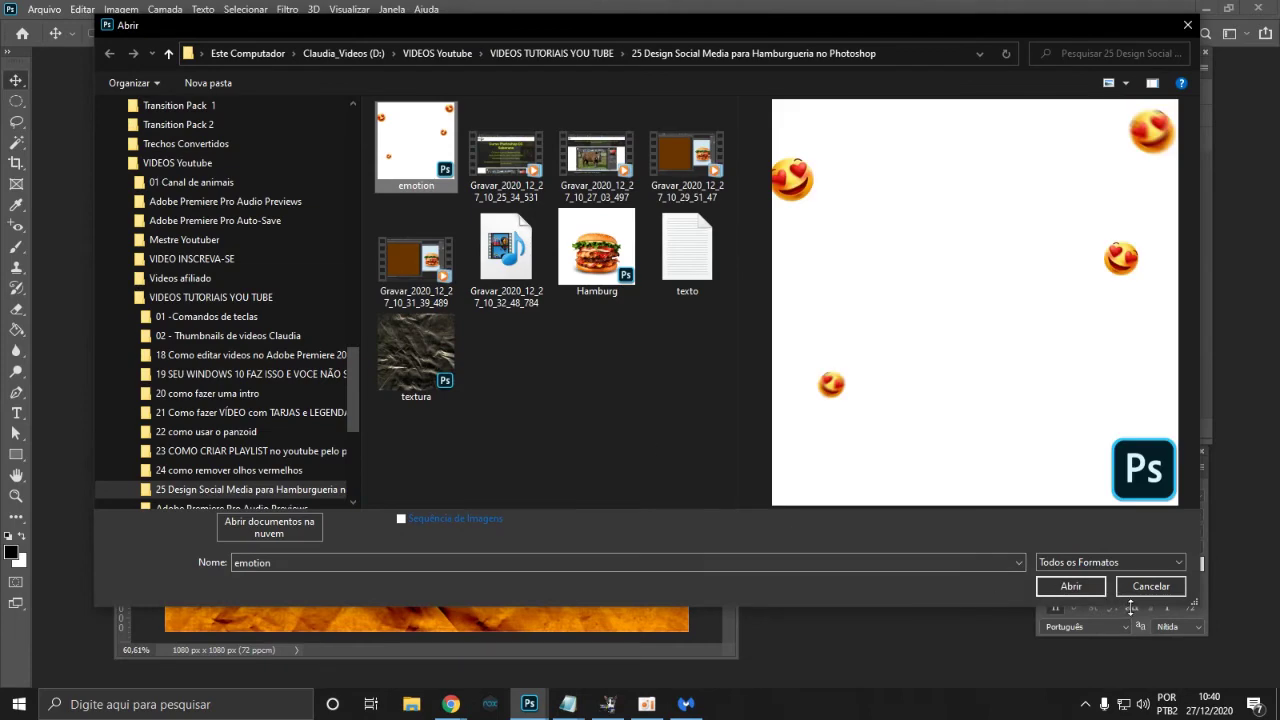
click(1070, 586)
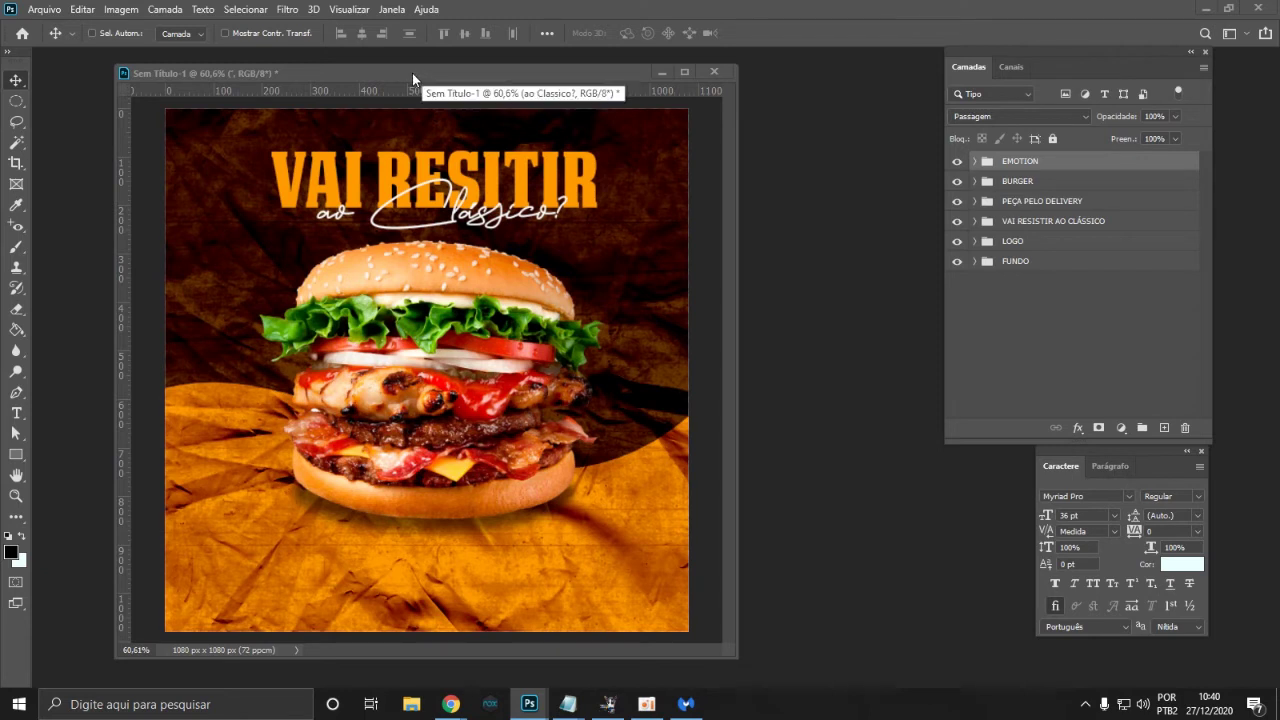
drag(204, 73, 258, 75)
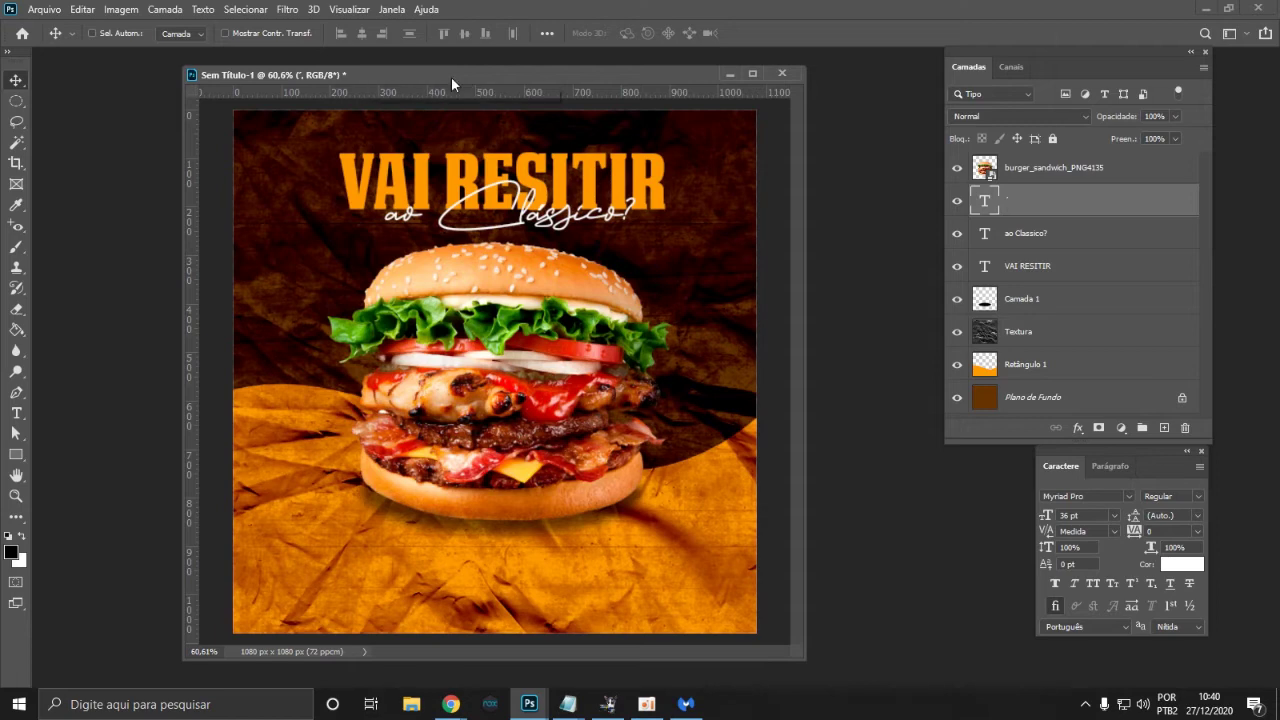
click(44, 9)
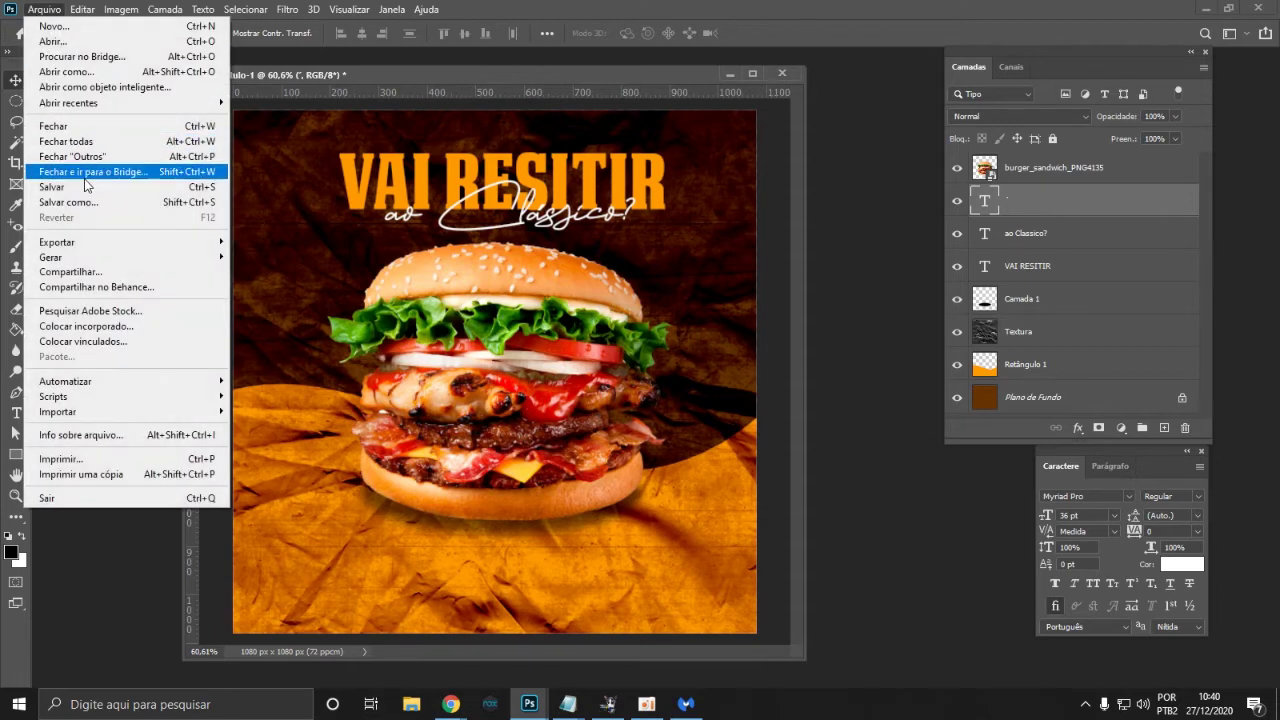
click(52, 41)
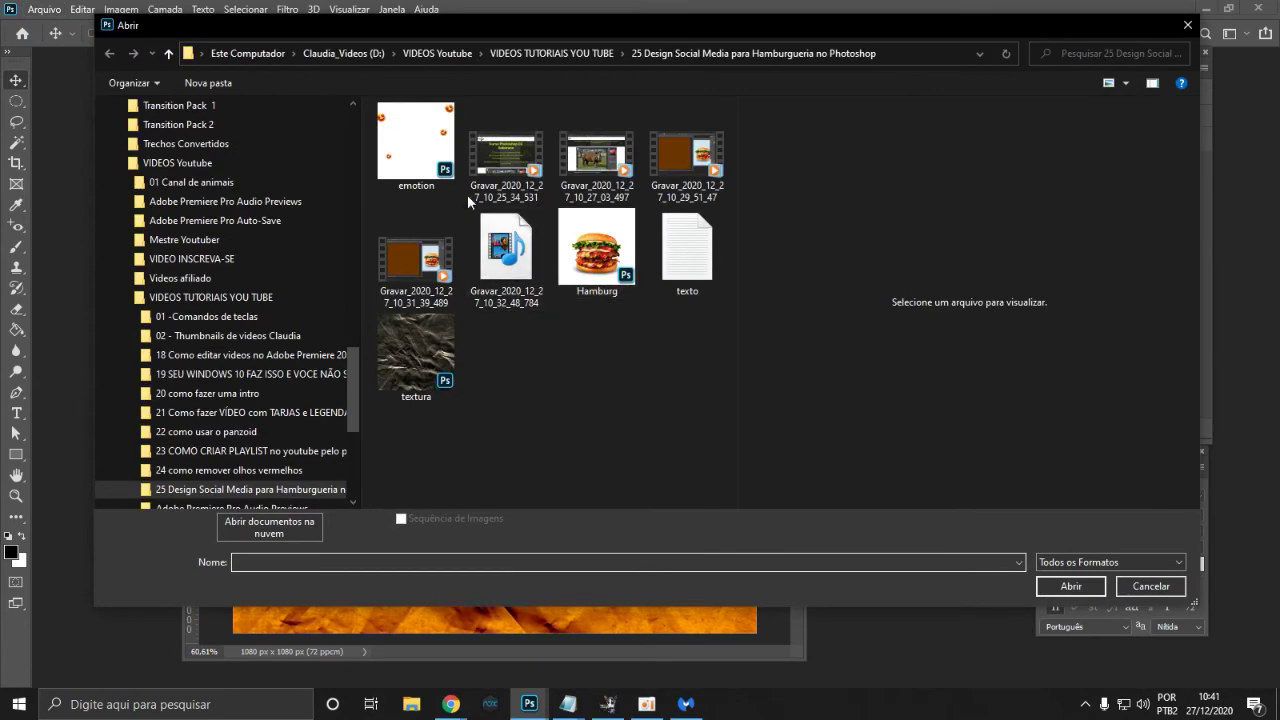
click(430, 160)
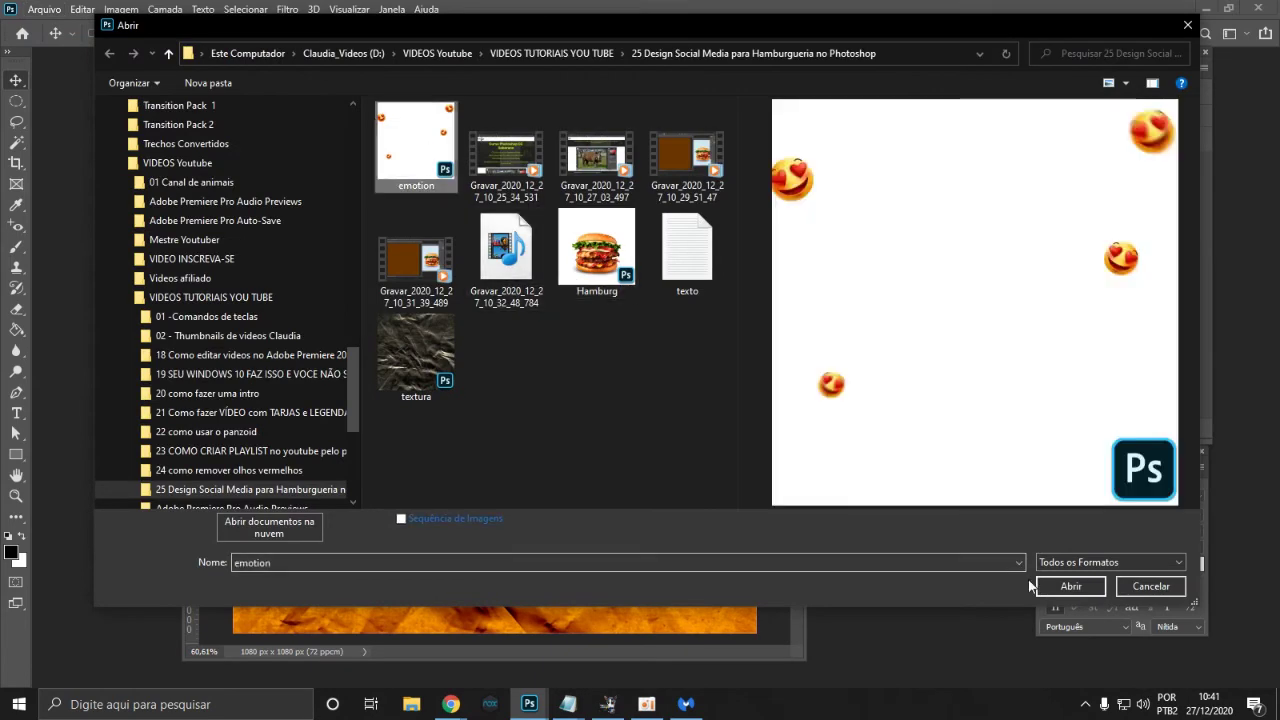
click(1072, 587)
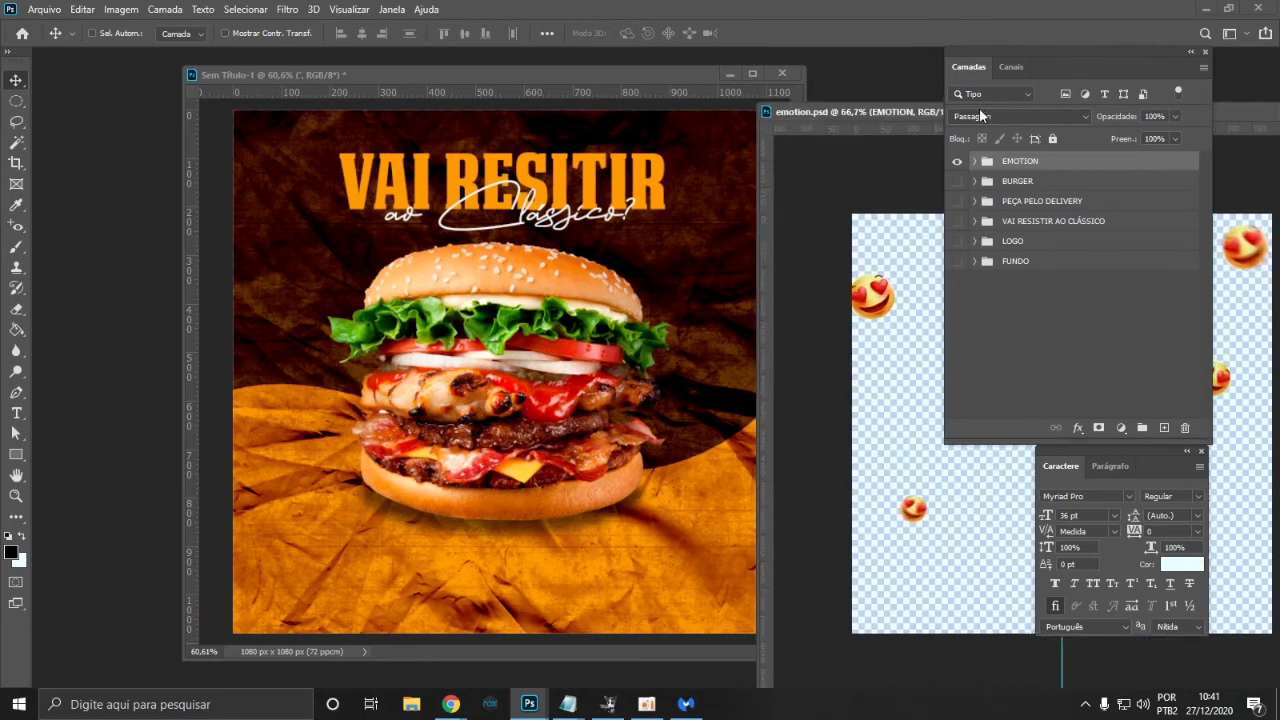
- Drag the EMOTION emoji group into the burger post, accepting the bit-depth and profile warnings
drag(985, 110, 939, 120)
drag(599, 73, 472, 72)
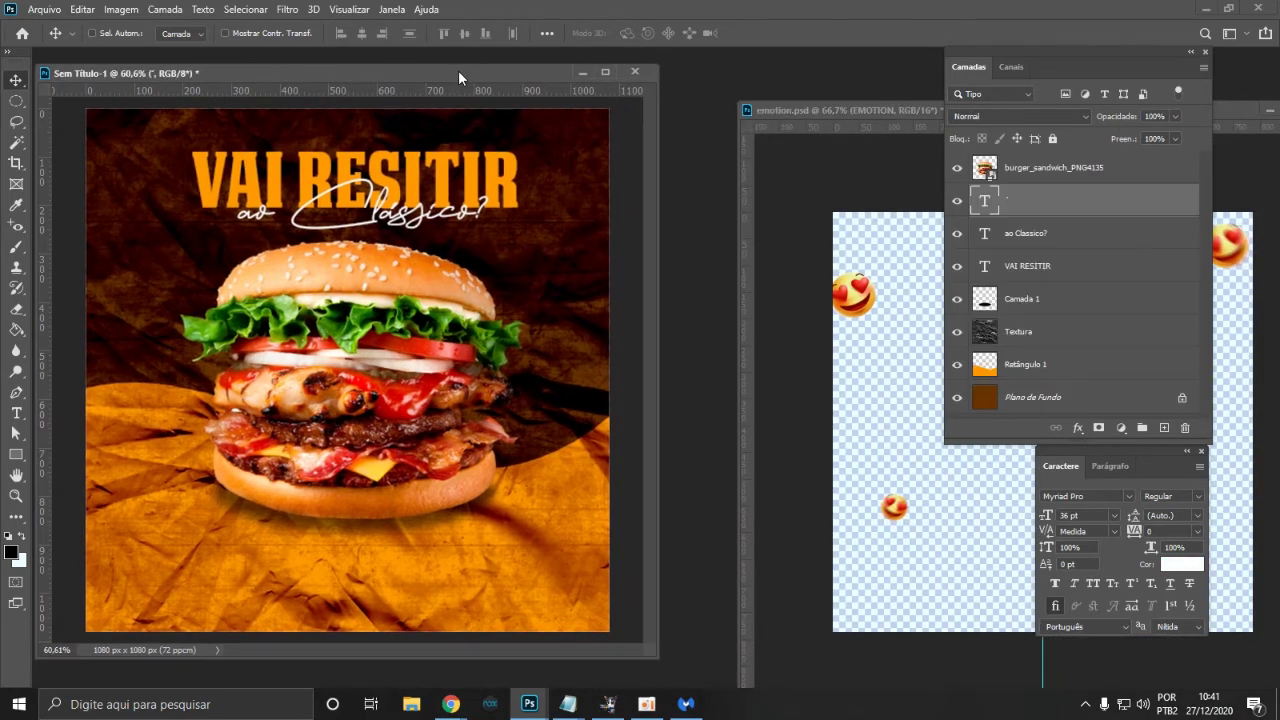
drag(810, 108, 756, 78)
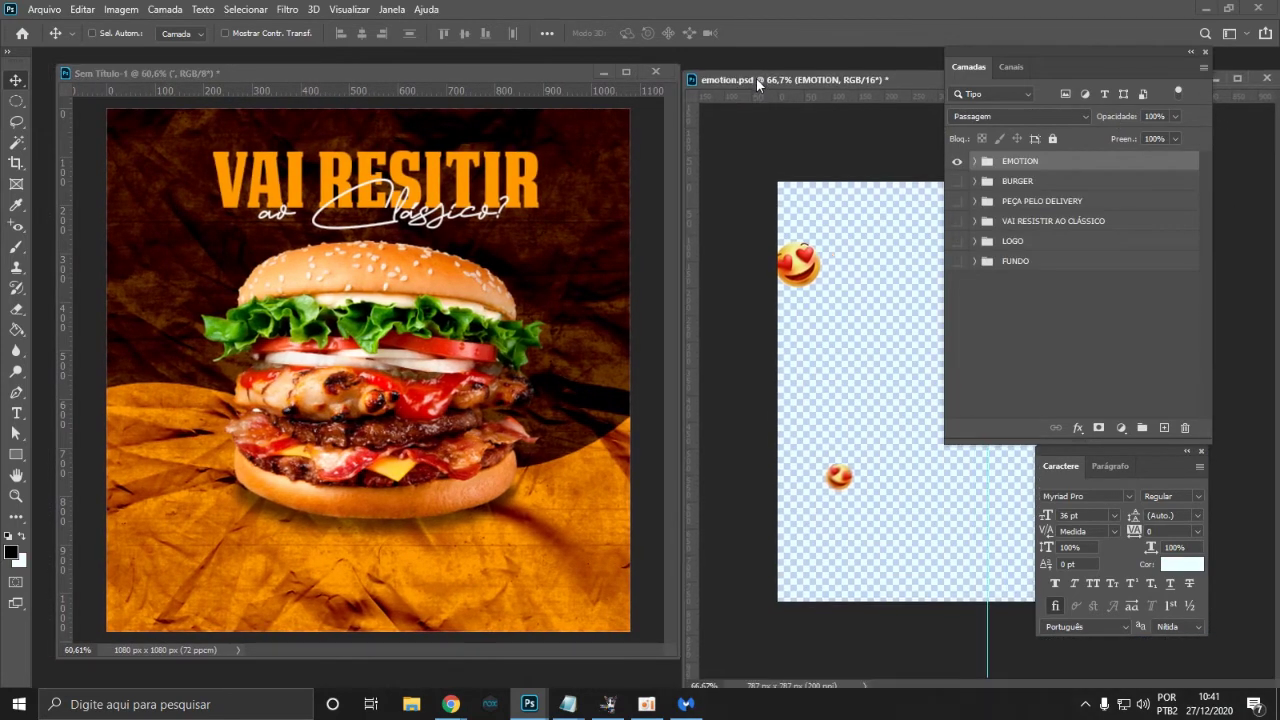
drag(818, 275, 396, 267)
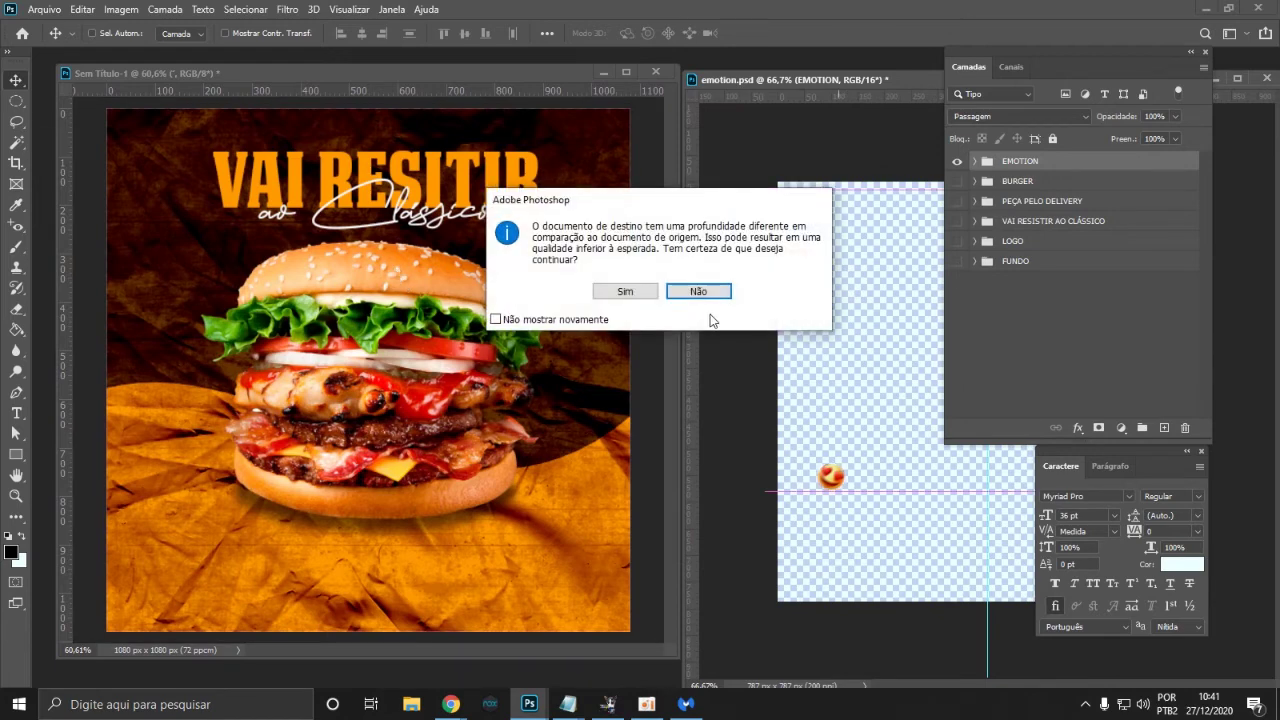
click(615, 290)
click(690, 326)
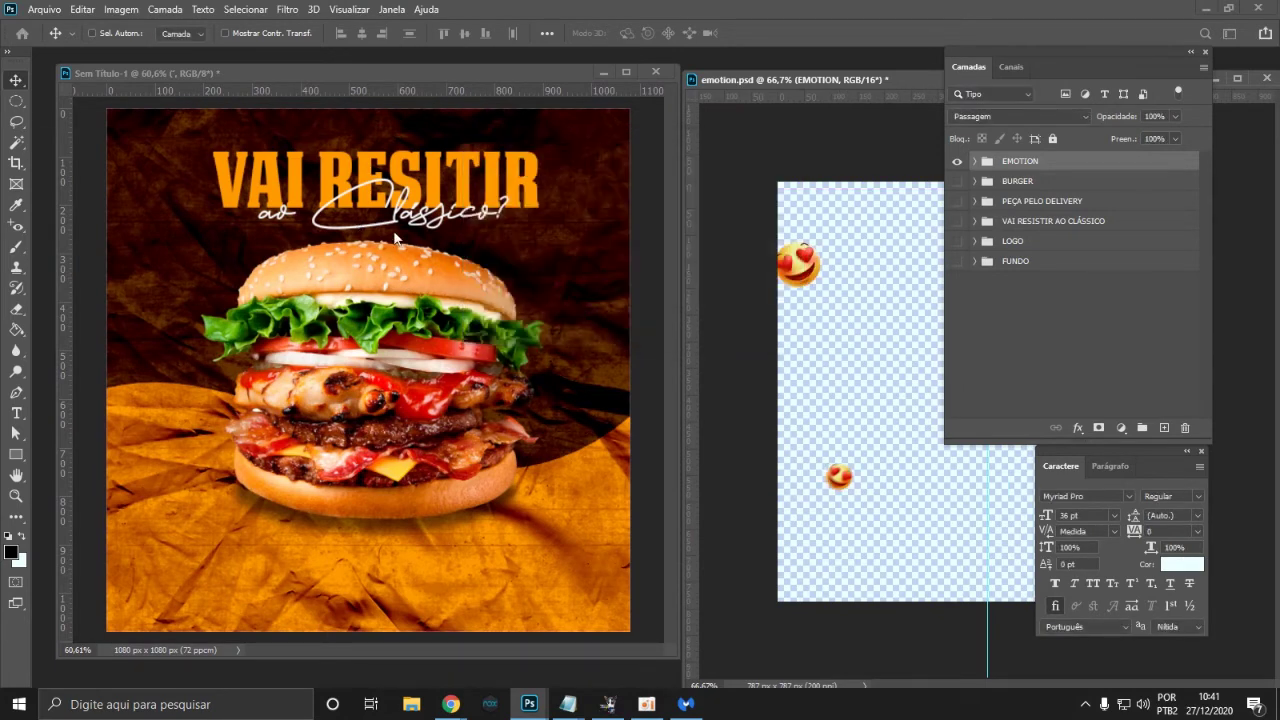
click(690, 297)
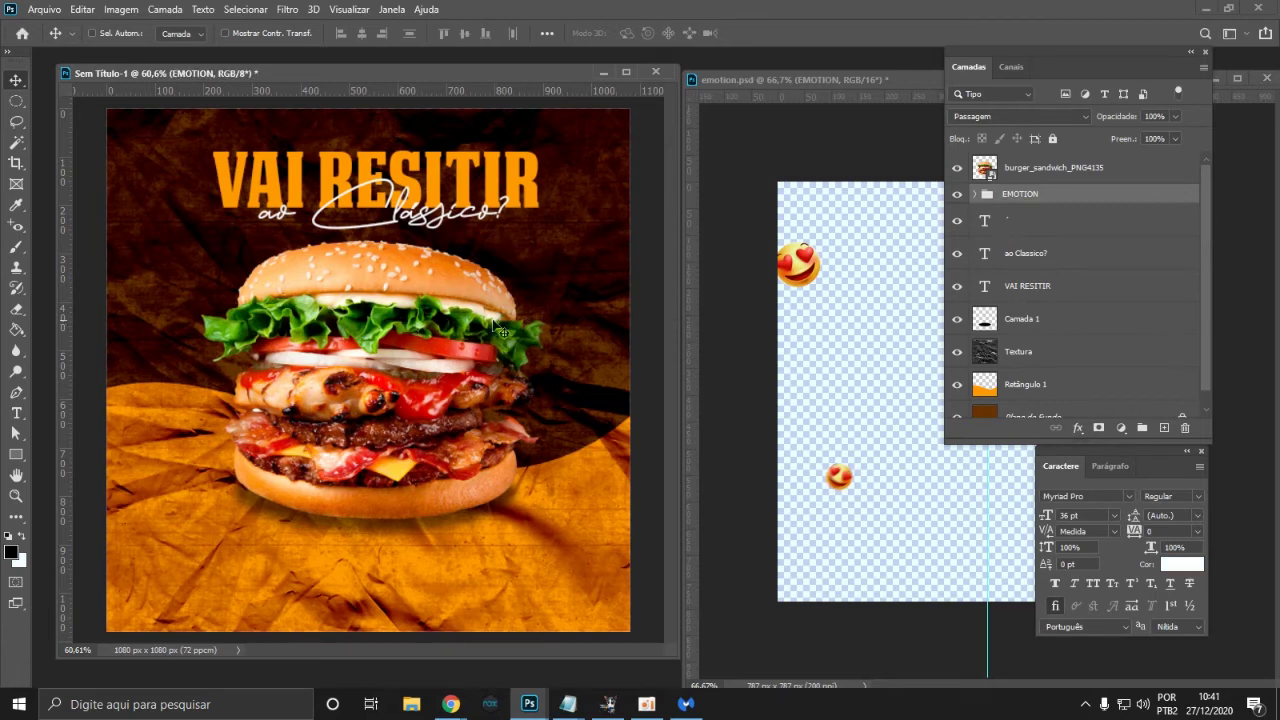
- Stack the EMOTION group above the burger layer and move the emojis over the burger
click(810, 265)
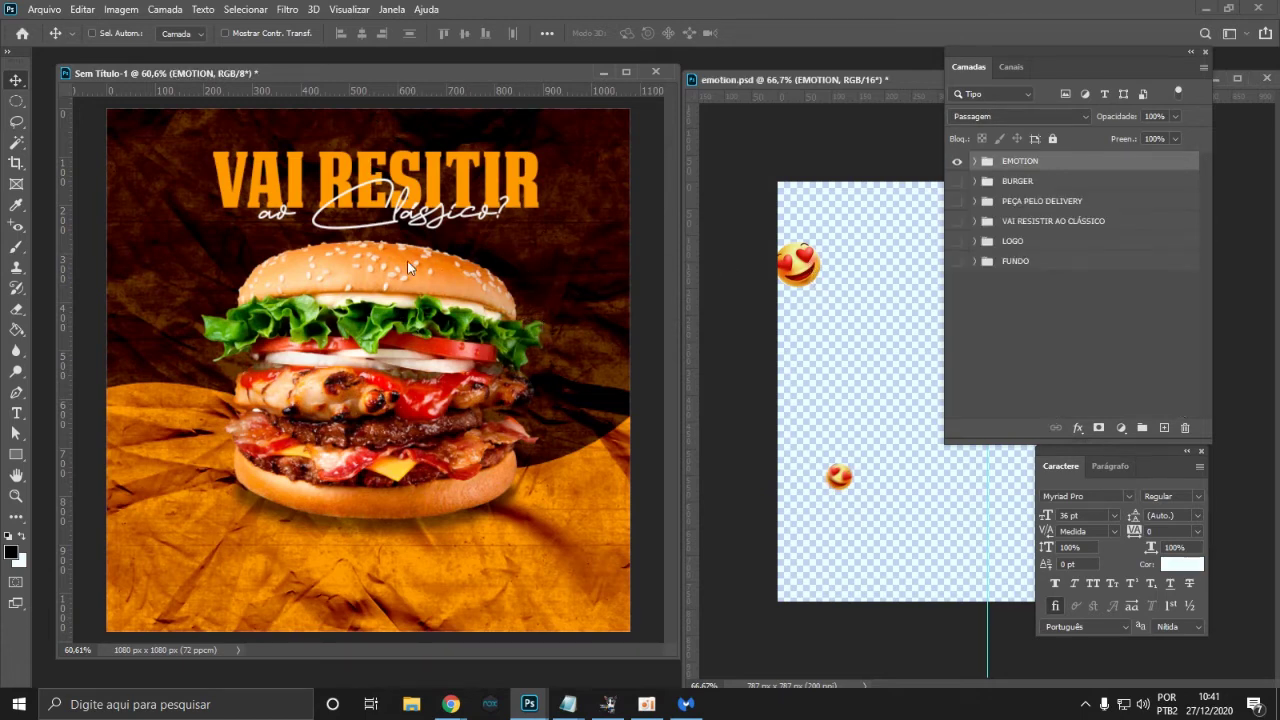
click(505, 220)
drag(1034, 200, 1033, 163)
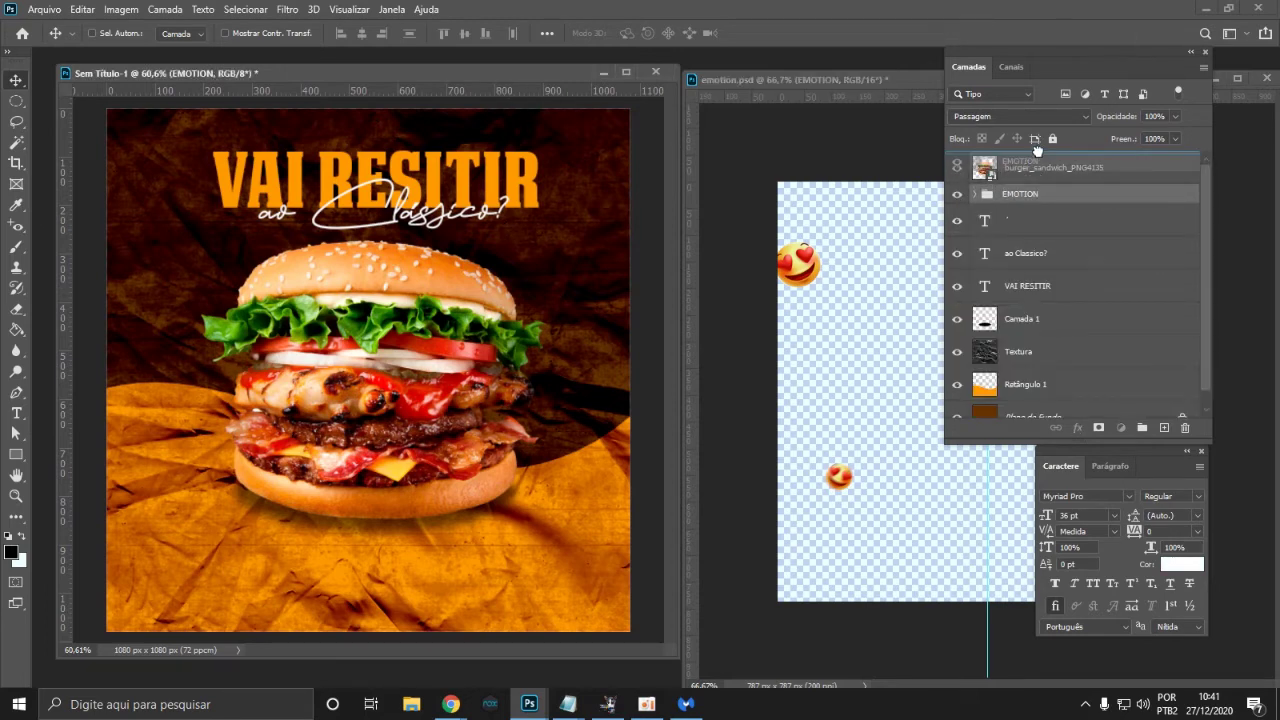
drag(1036, 155, 1037, 148)
drag(390, 258, 184, 258)
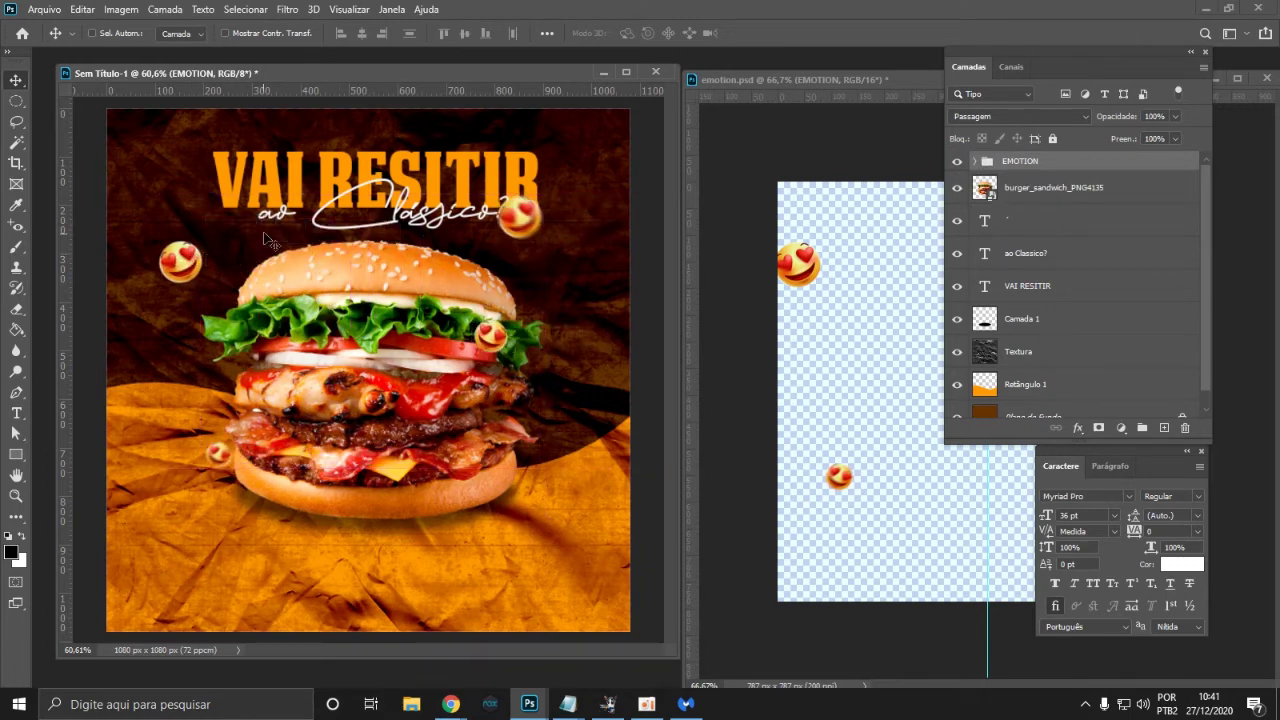
- Expand the EMOTION group and move individual emojis to the left, top-right and beside the burger
key(ctrl)
click(974, 161)
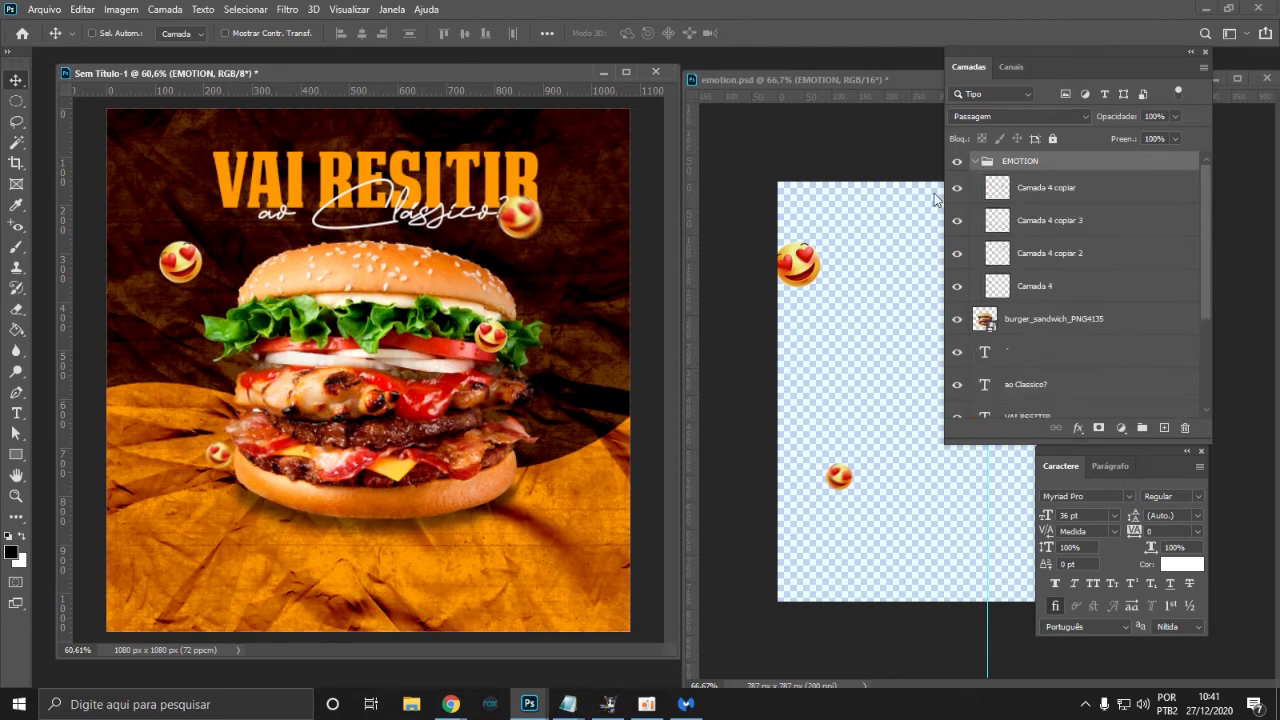
click(975, 162)
click(975, 162)
click(1045, 187)
mouse_move(205, 260)
mouse_down()
mouse_move(186, 240)
mouse_move(207, 352)
mouse_up()
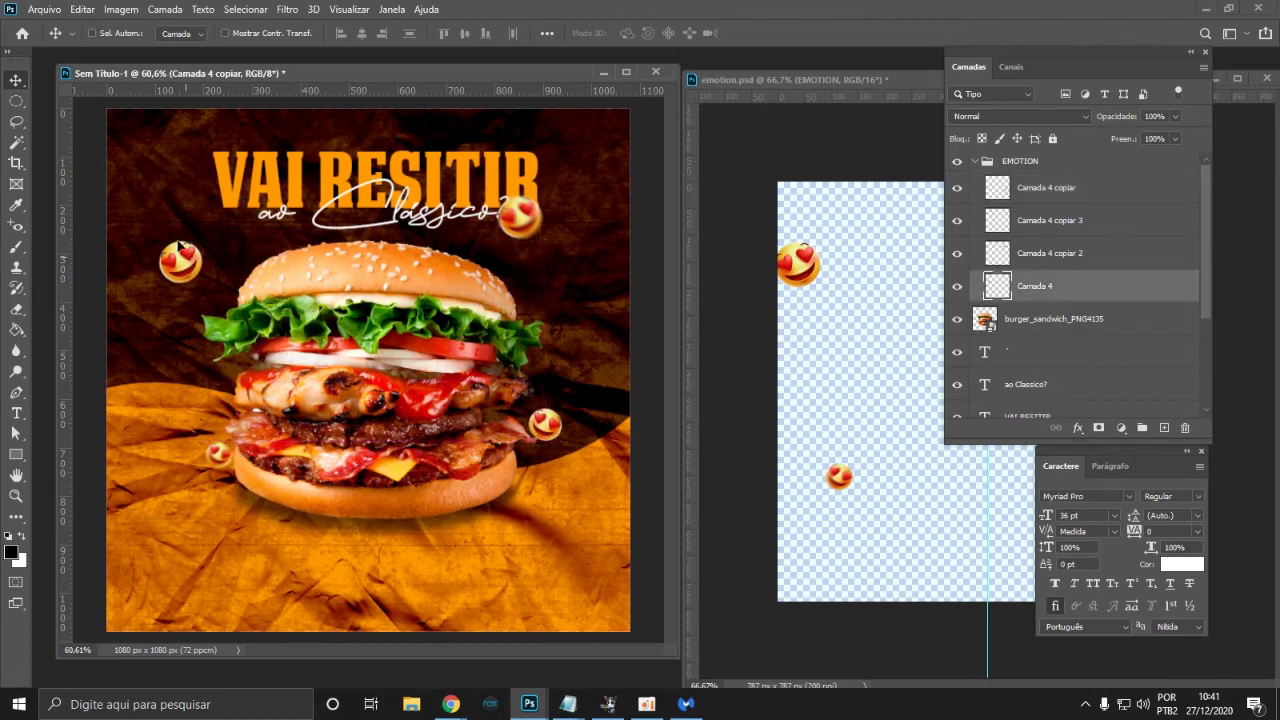
drag(182, 263, 170, 237)
drag(533, 218, 587, 173)
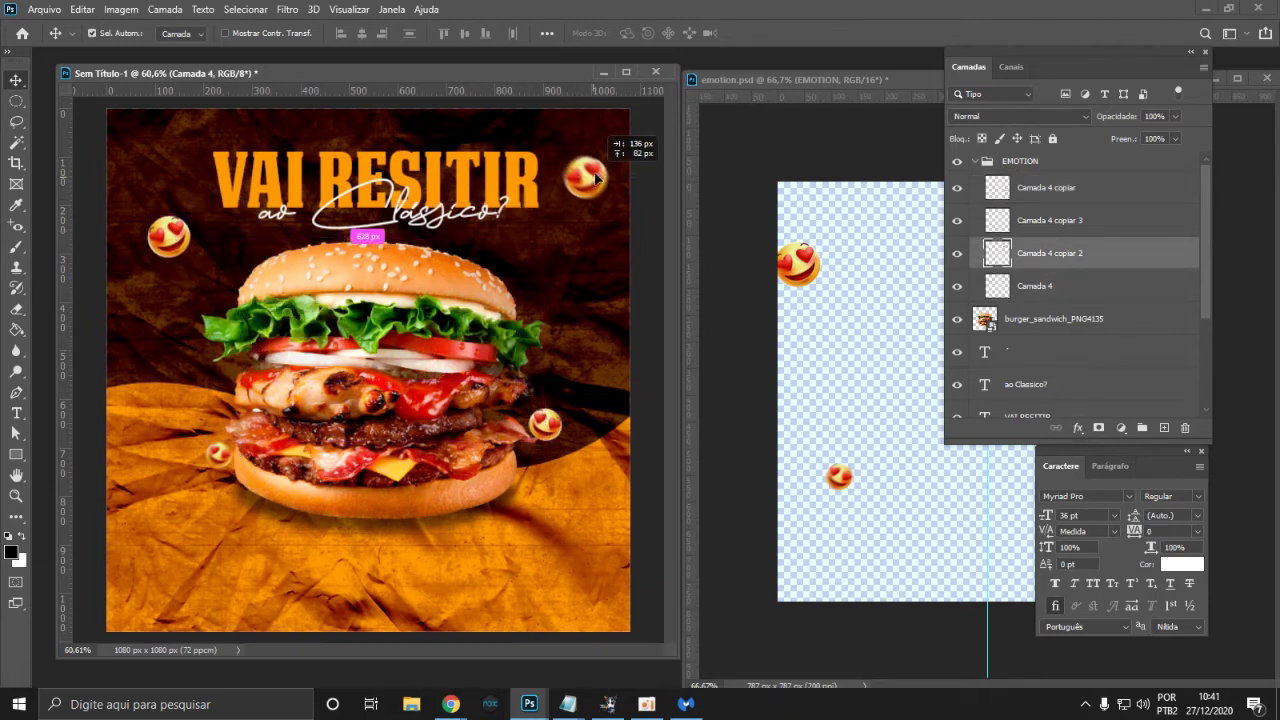
mouse_move(219, 452)
mouse_down()
mouse_move(187, 490)
mouse_move(233, 445)
mouse_up()
- Enlarge the two small emojis with Free Transform and settle the lower-right one by the burger
key(ctrl+t)
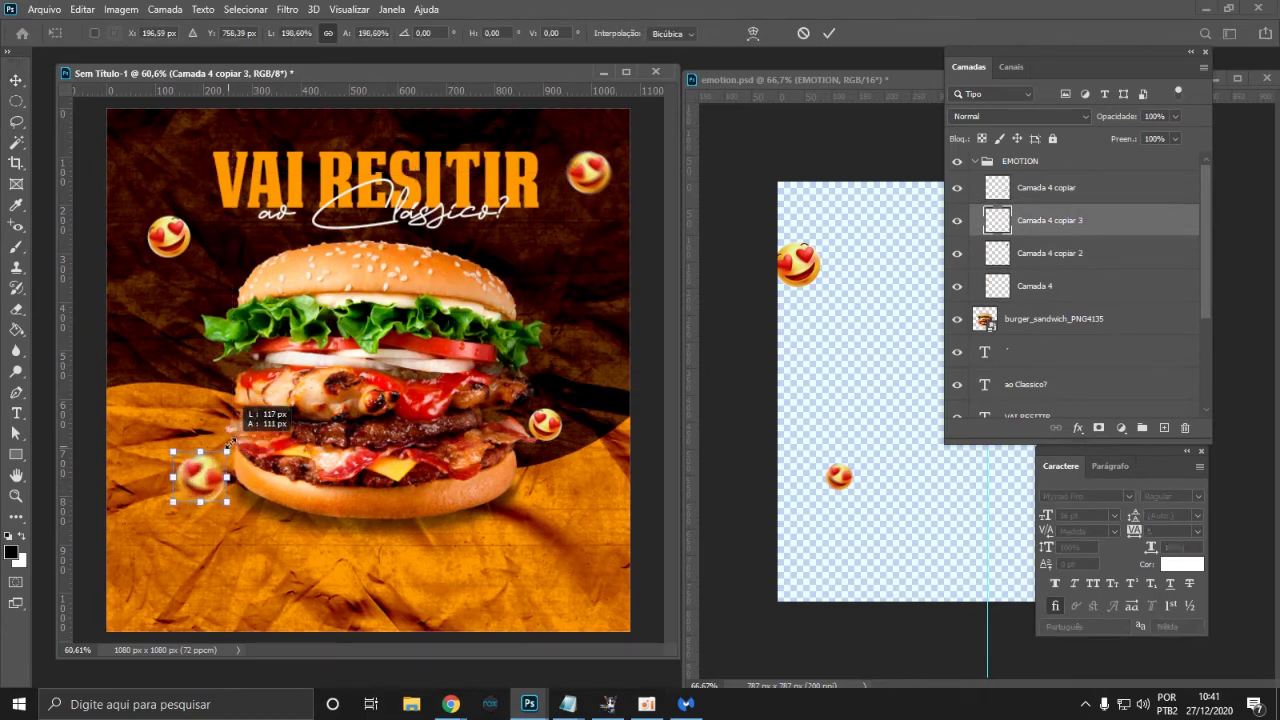
key(Return)
mouse_move(545, 425)
mouse_down()
mouse_move(581, 492)
mouse_move(540, 446)
mouse_up()
key(ctrl+t)
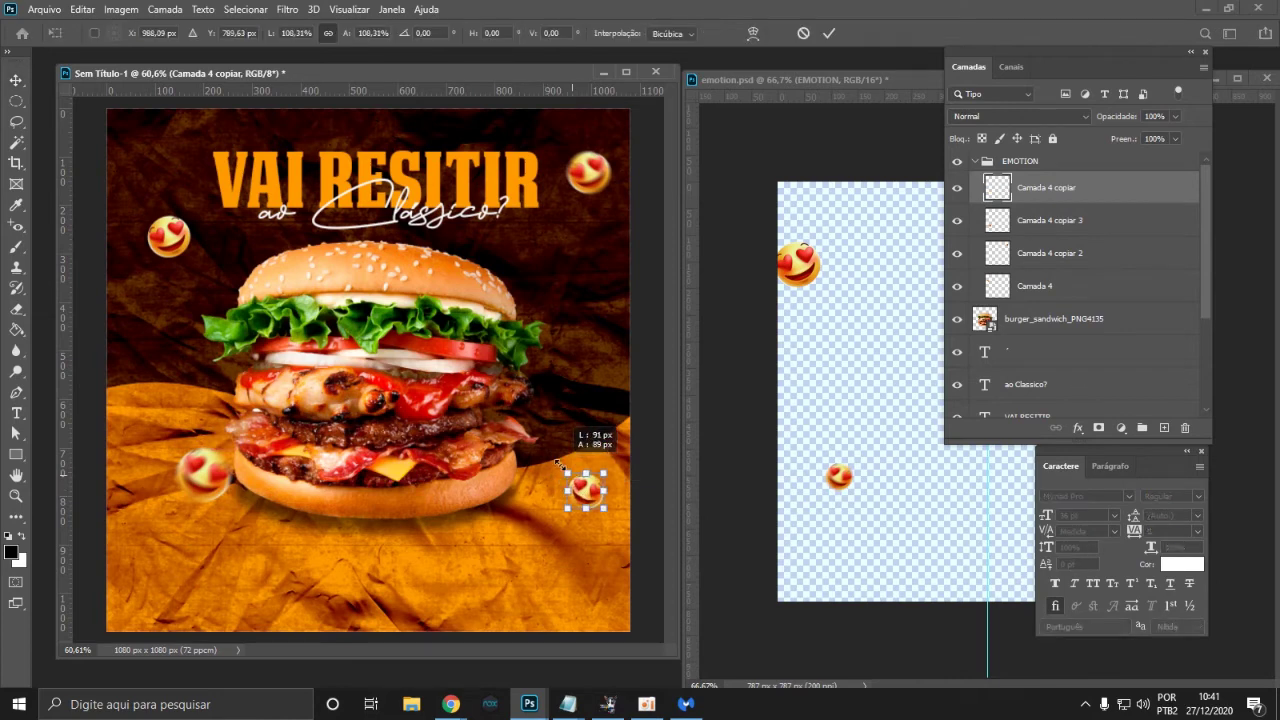
key(Return)
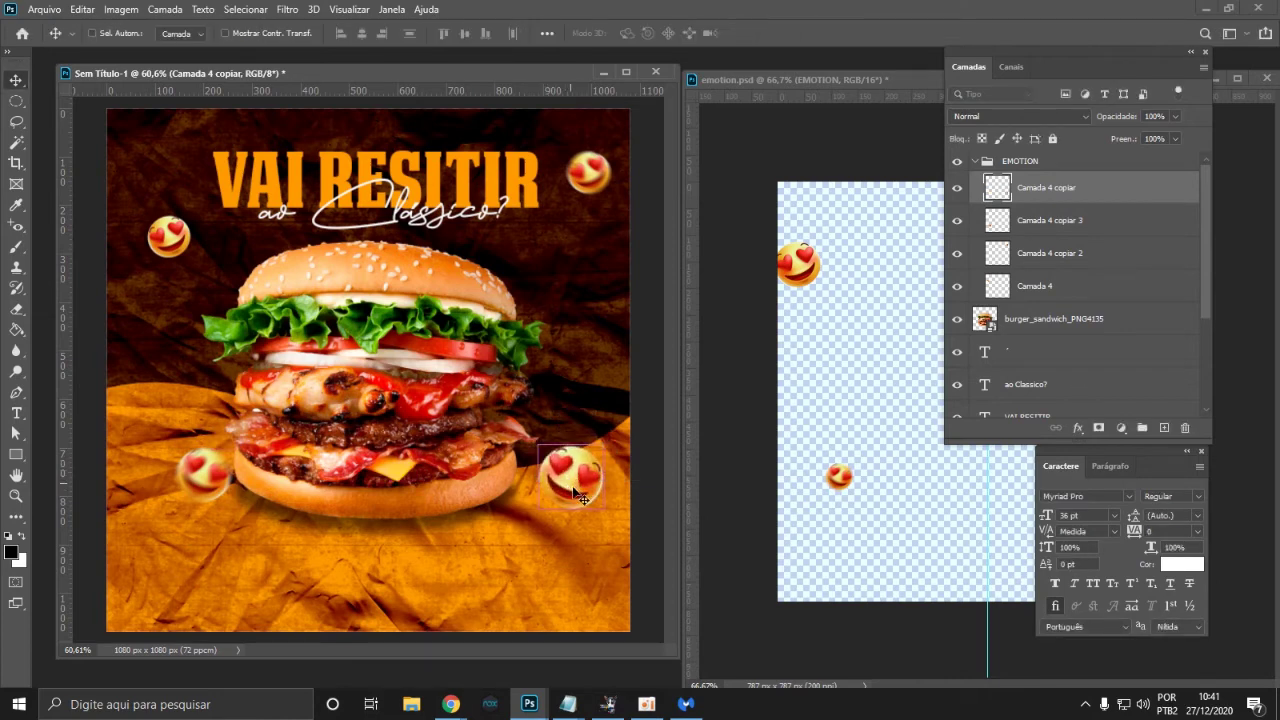
drag(581, 497, 567, 475)
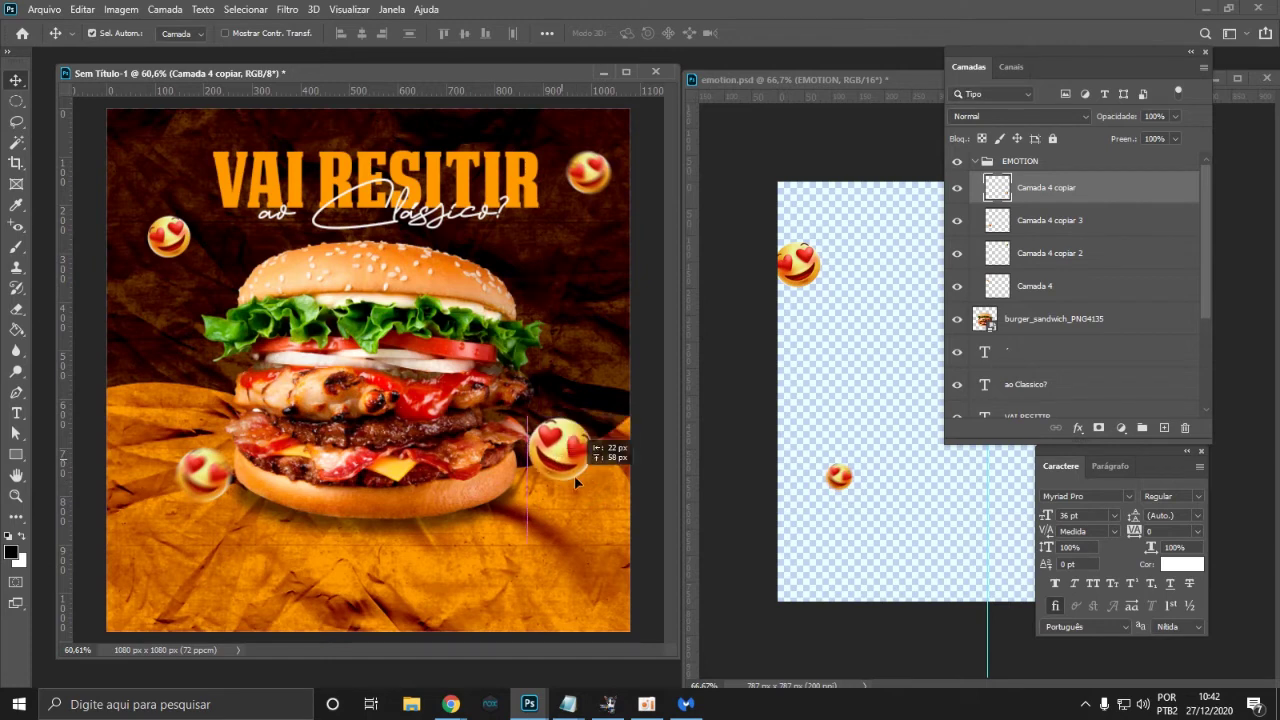
drag(567, 475, 572, 478)
- Fine-tune the four emoji positions around the burger and close emotion.psd
drag(205, 476, 192, 492)
mouse_move(174, 240)
mouse_down()
mouse_move(162, 224)
mouse_move(180, 263)
mouse_up()
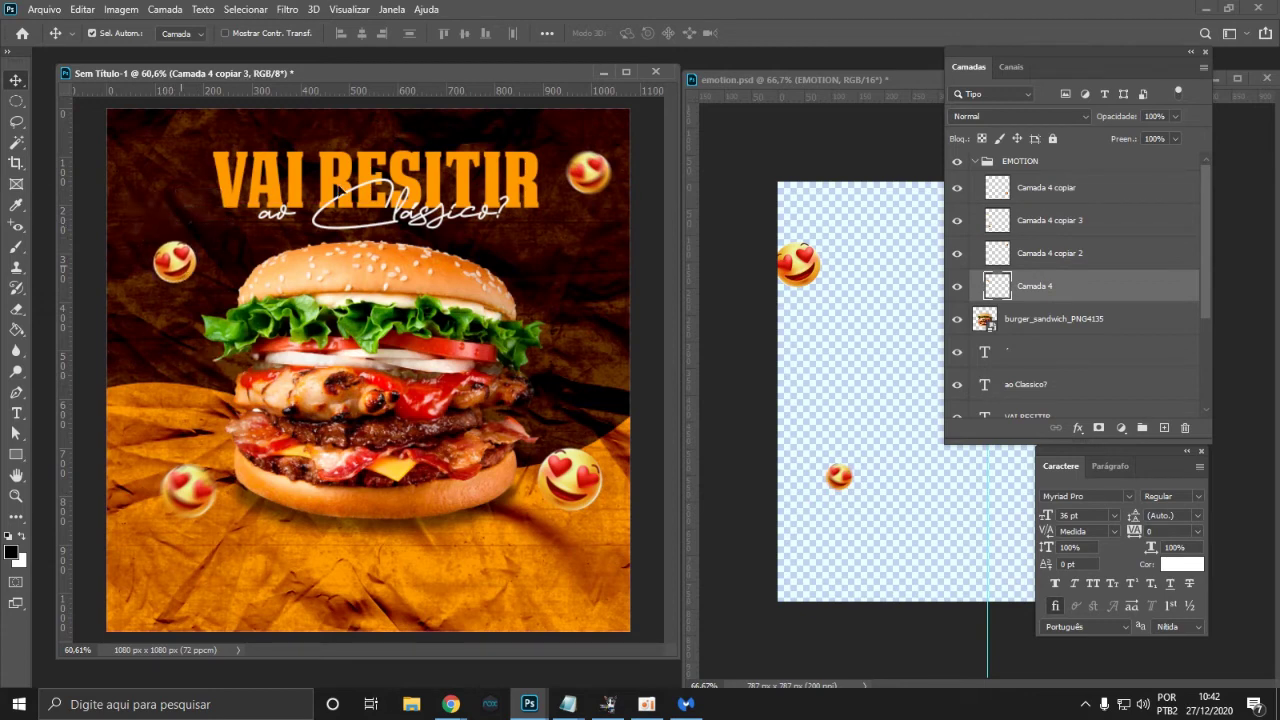
drag(579, 178, 568, 157)
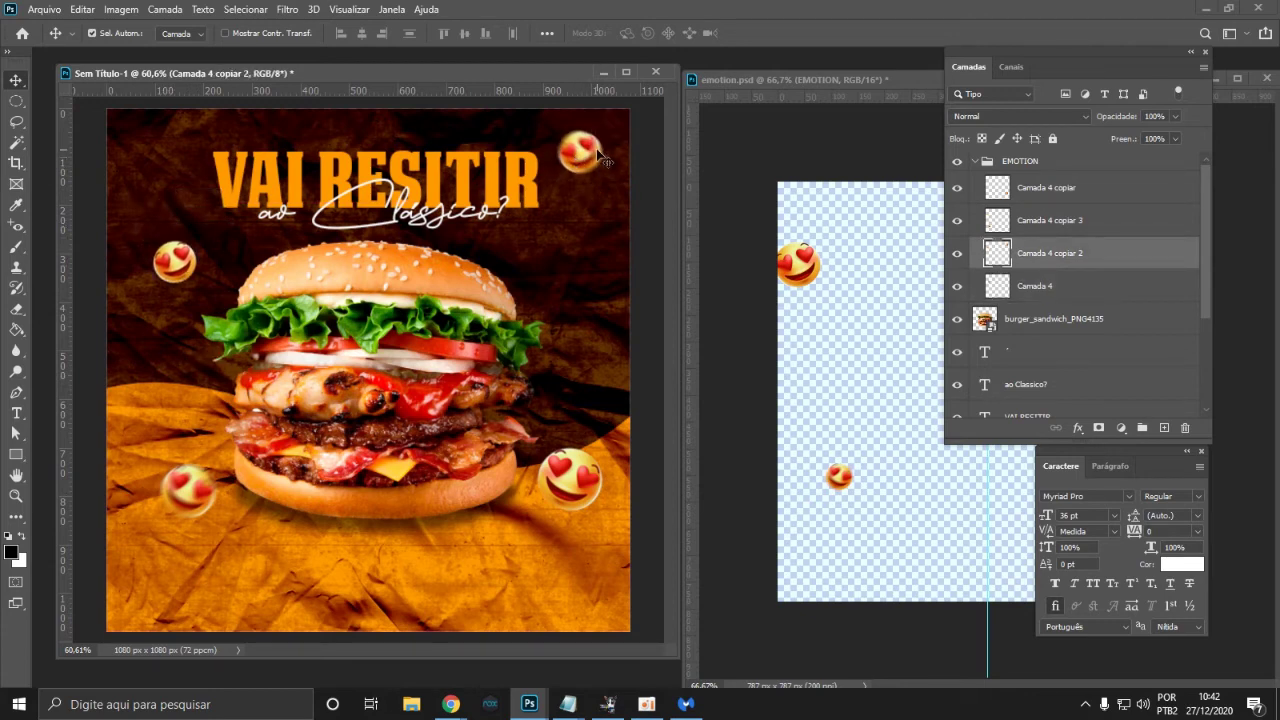
key(ctrl+w)
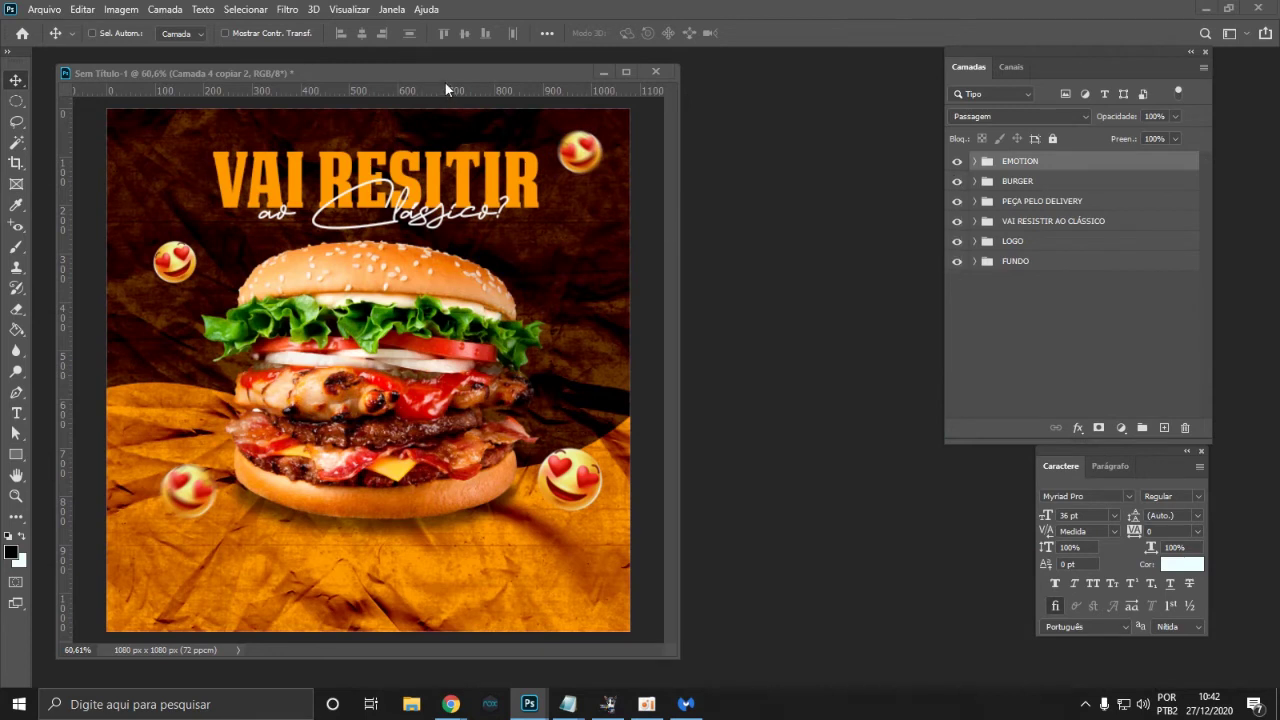
drag(445, 85, 572, 70)
drag(301, 253, 284, 226)
drag(318, 482, 297, 478)
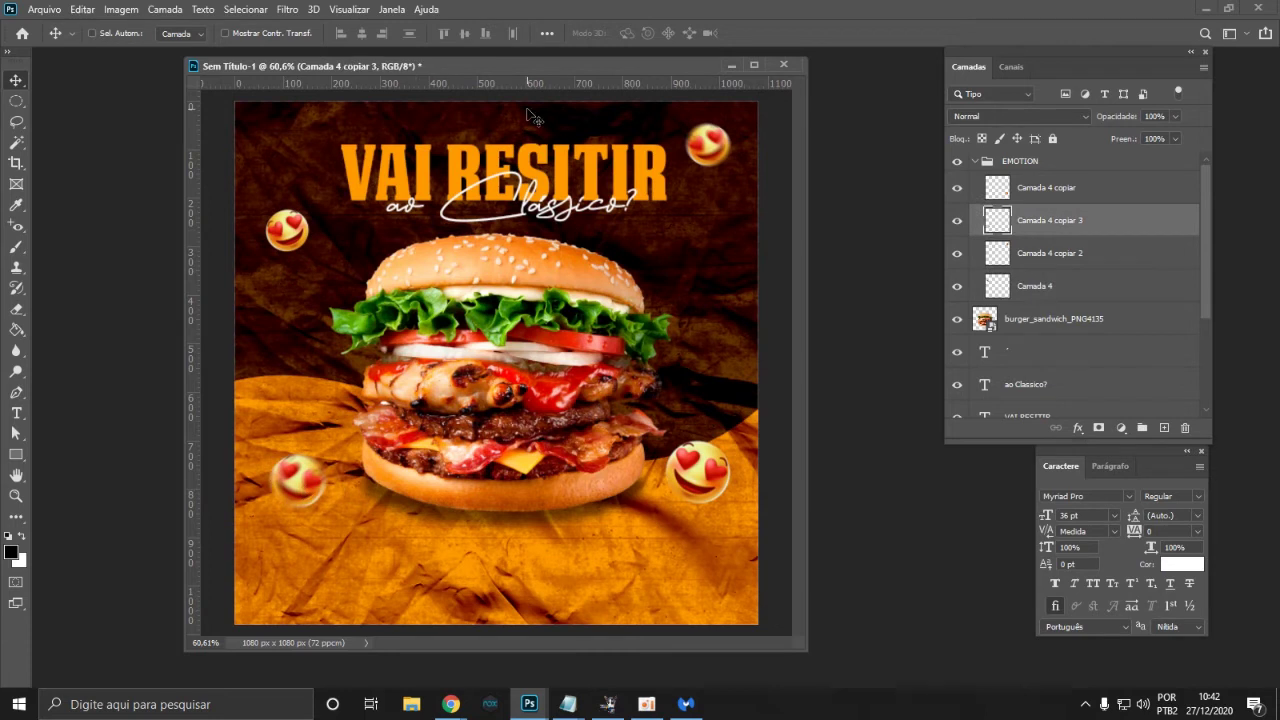
drag(555, 66, 529, 66)
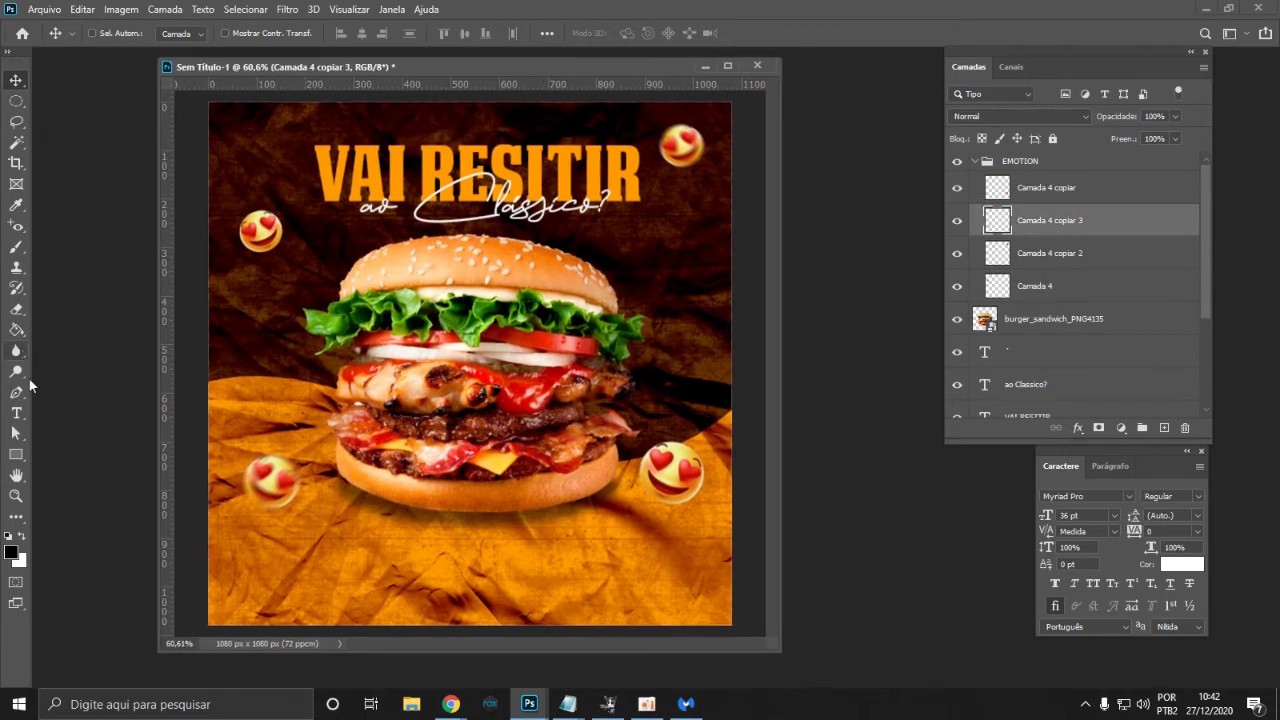
- Draw a wide black rounded bar below the burger and move its layer to the top
click(18, 459)
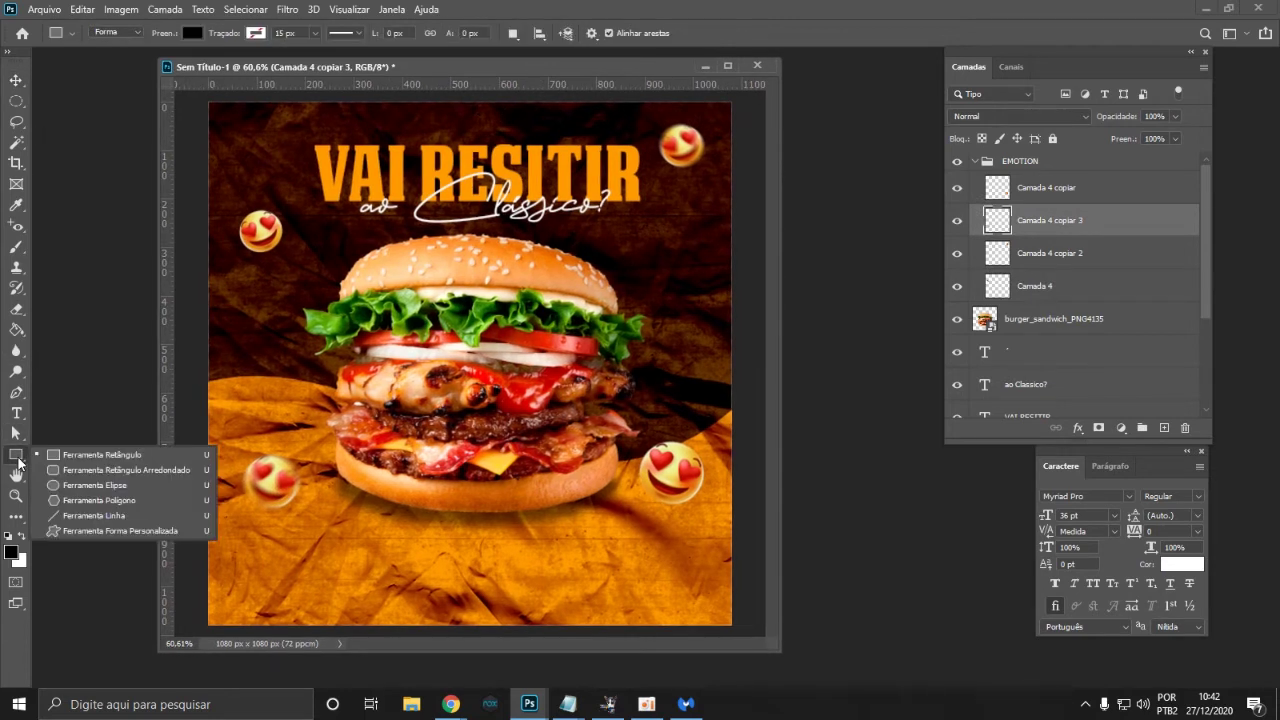
click(89, 472)
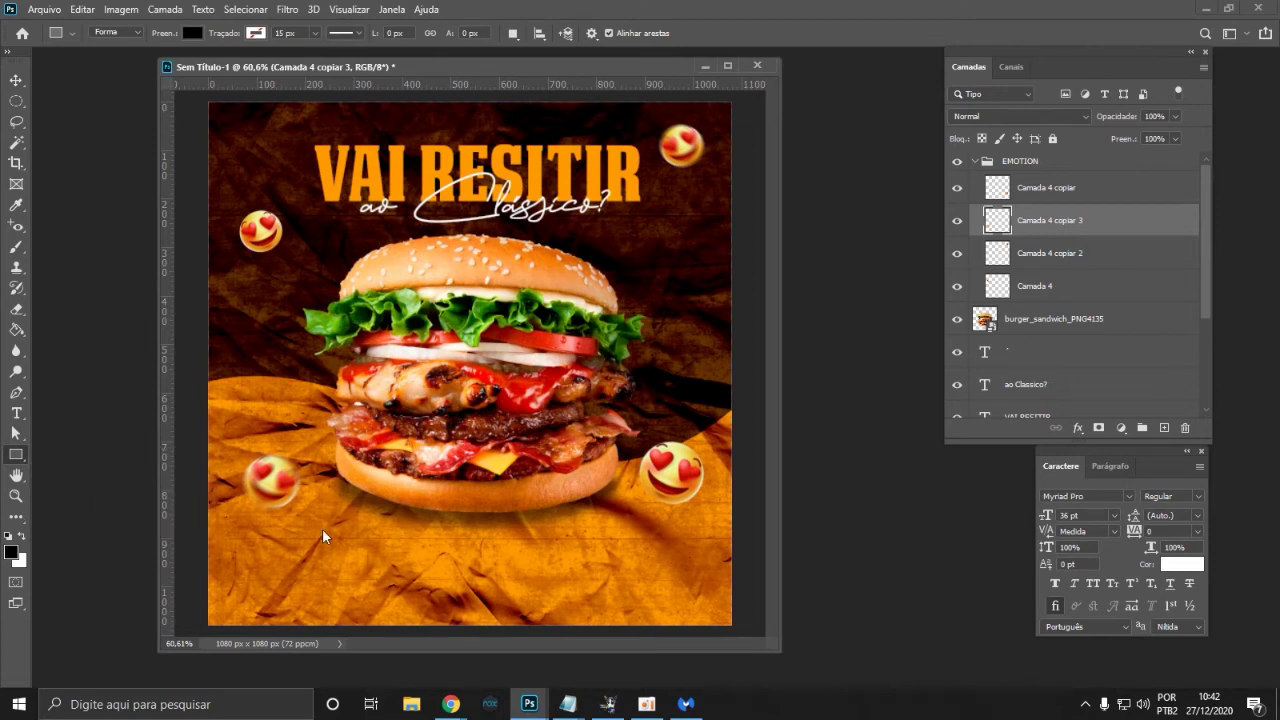
drag(309, 523, 302, 553)
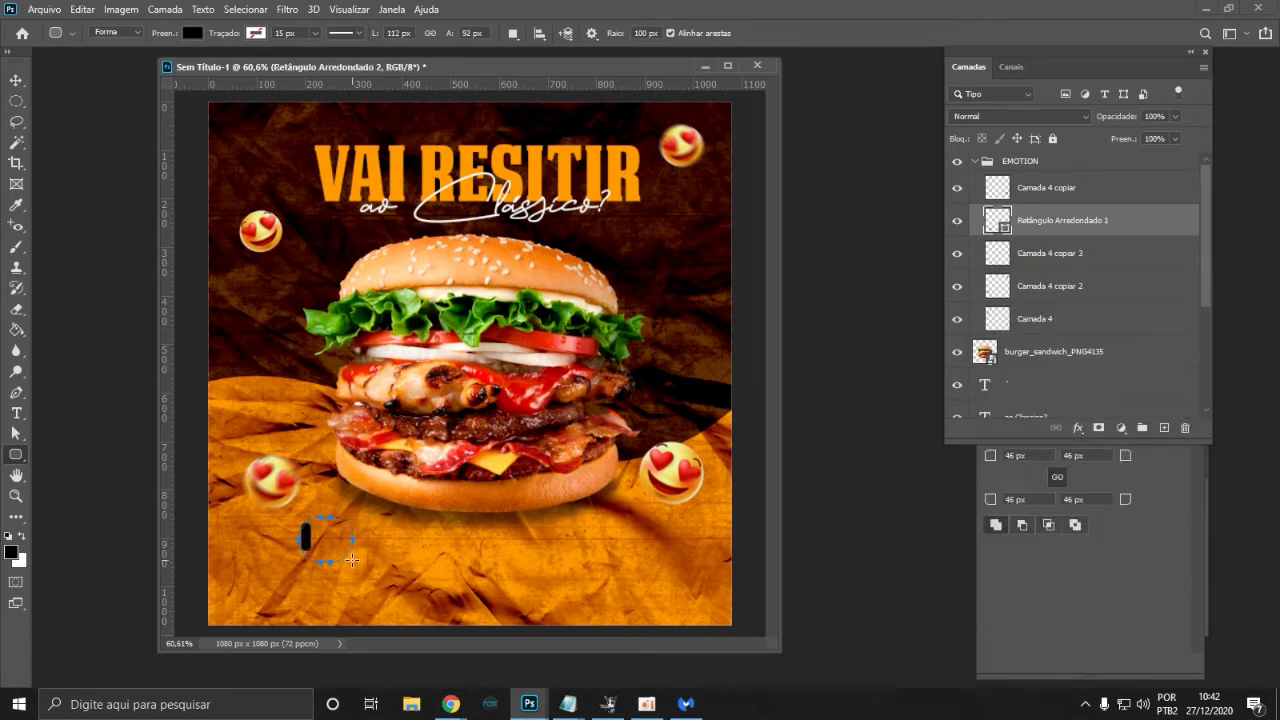
key(ctrl+z)
drag(304, 532, 640, 562)
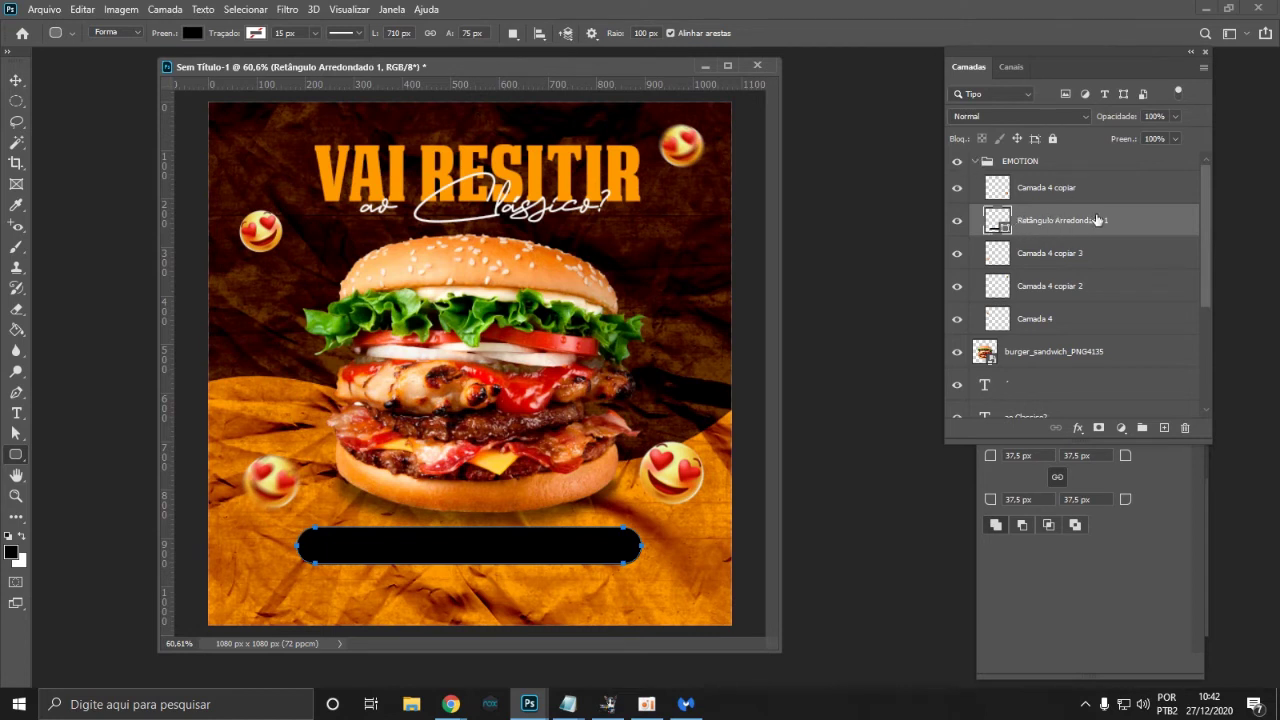
drag(1070, 218, 1079, 154)
click(977, 194)
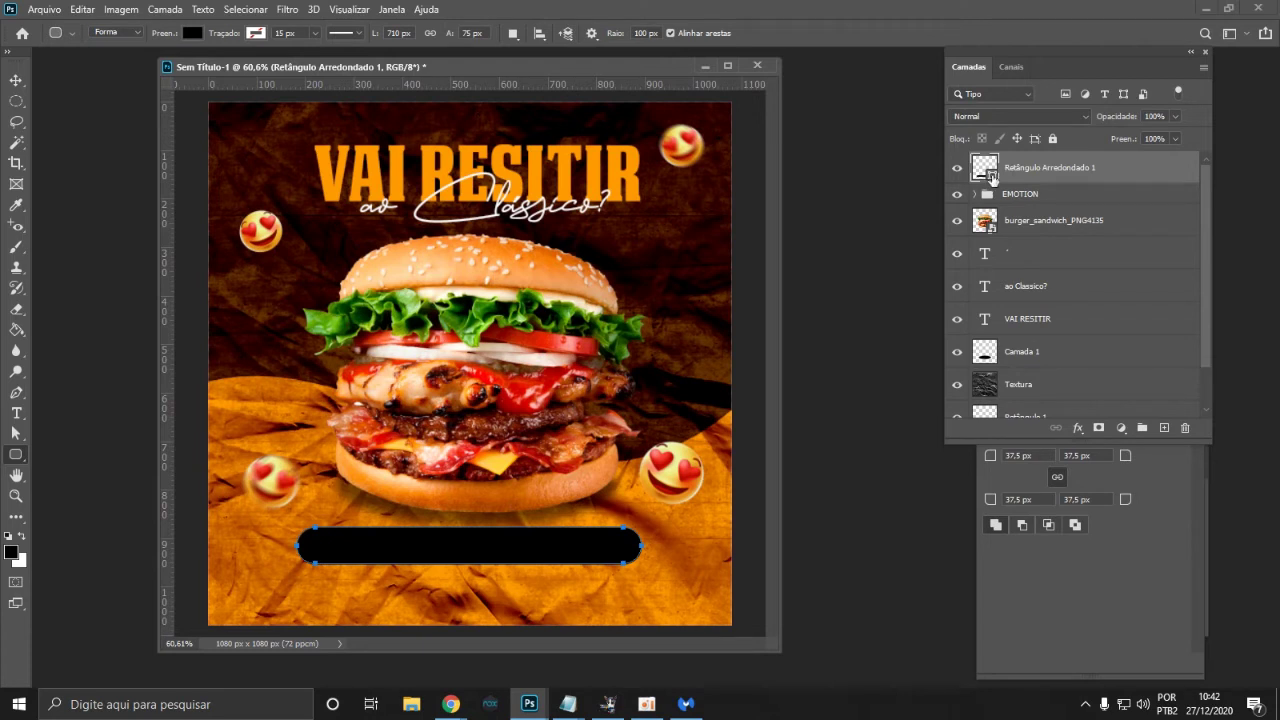
double_click(993, 177)
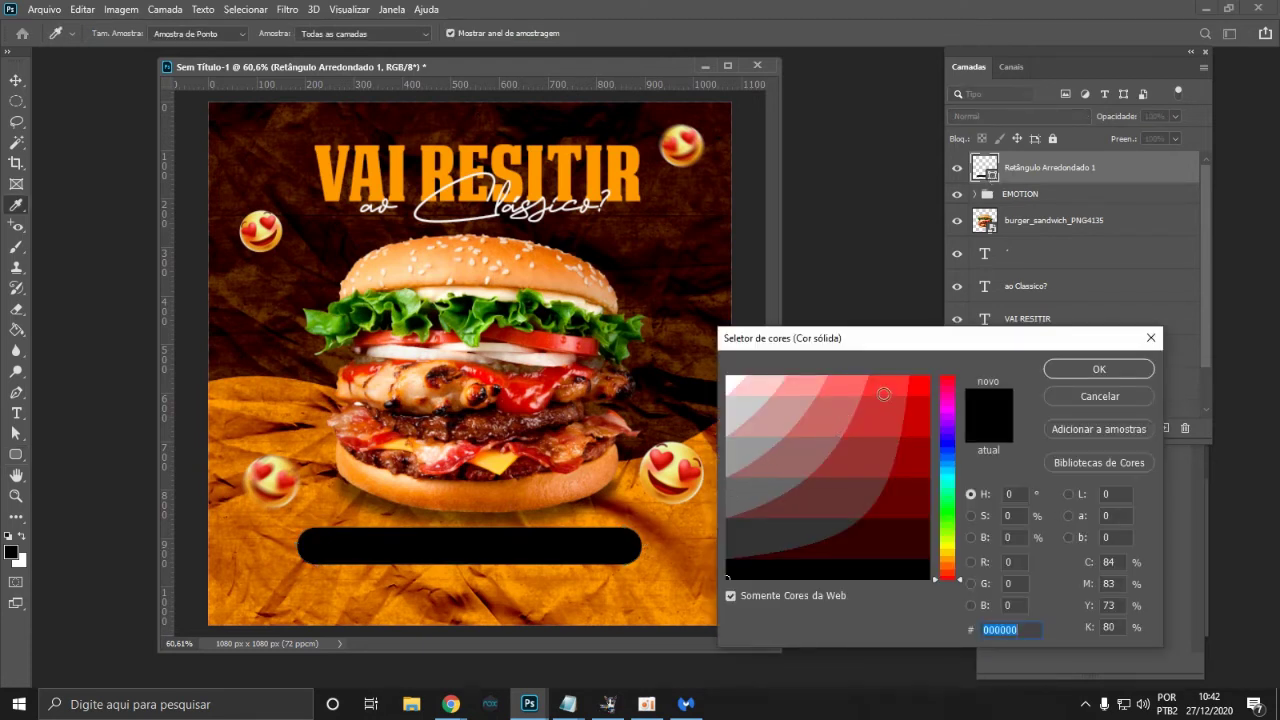
- Fill the rounded bar with brown #663300
drag(870, 434, 925, 537)
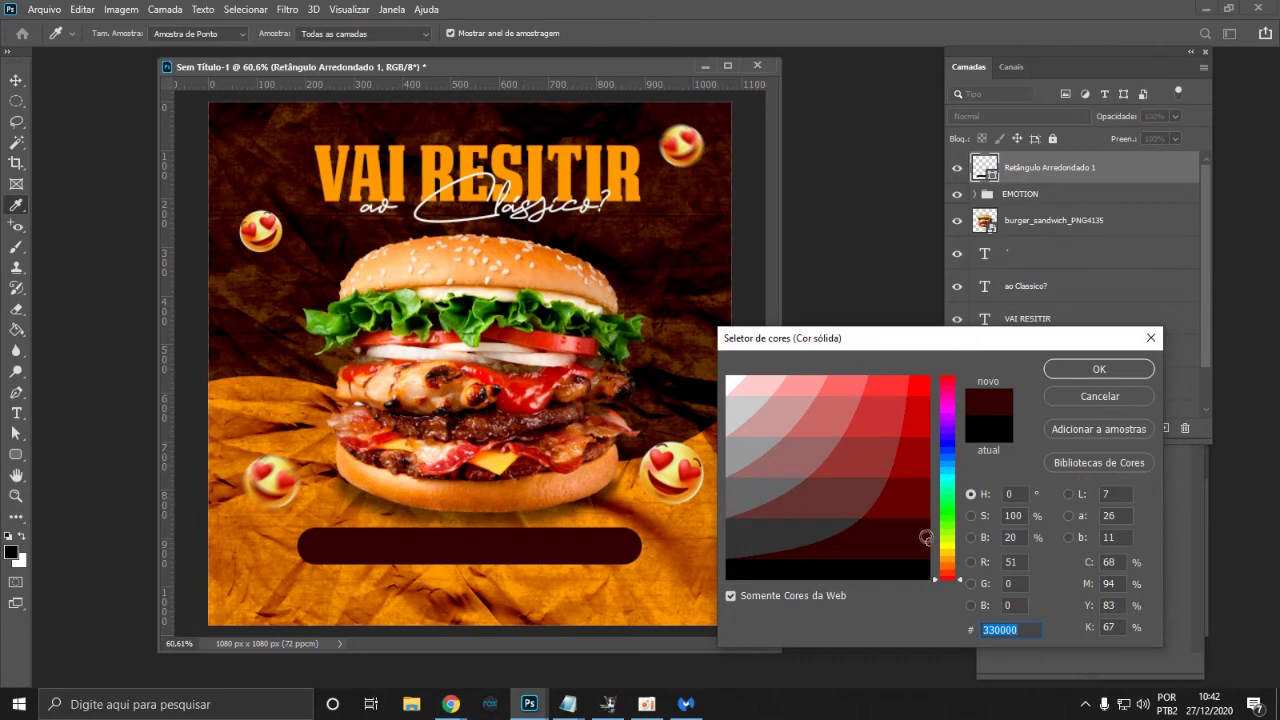
drag(942, 466, 950, 570)
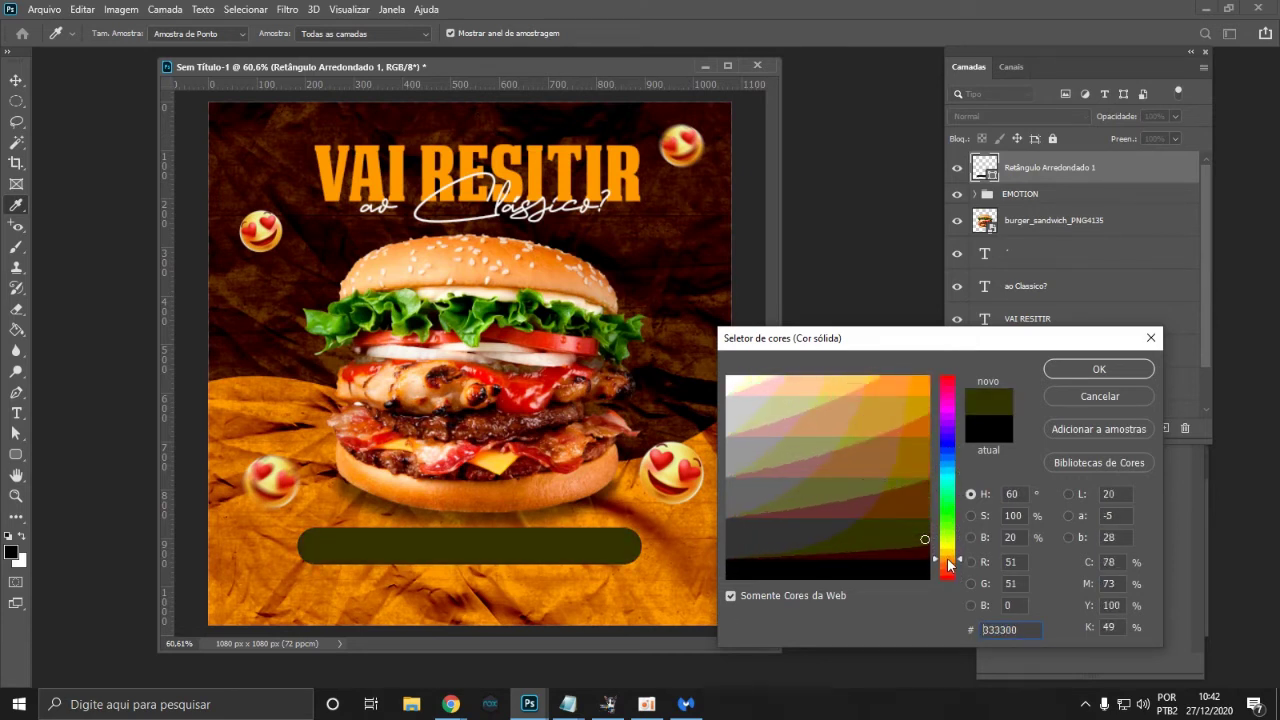
drag(950, 570, 948, 562)
click(885, 508)
click(844, 512)
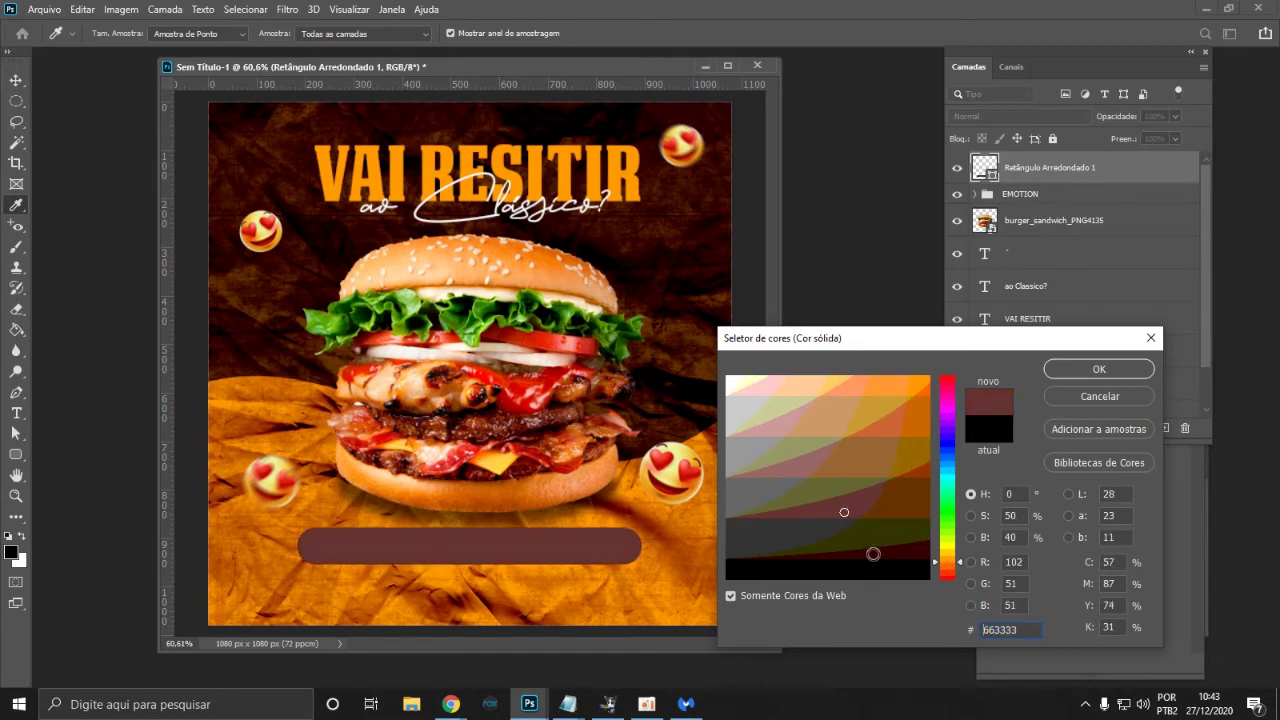
click(903, 492)
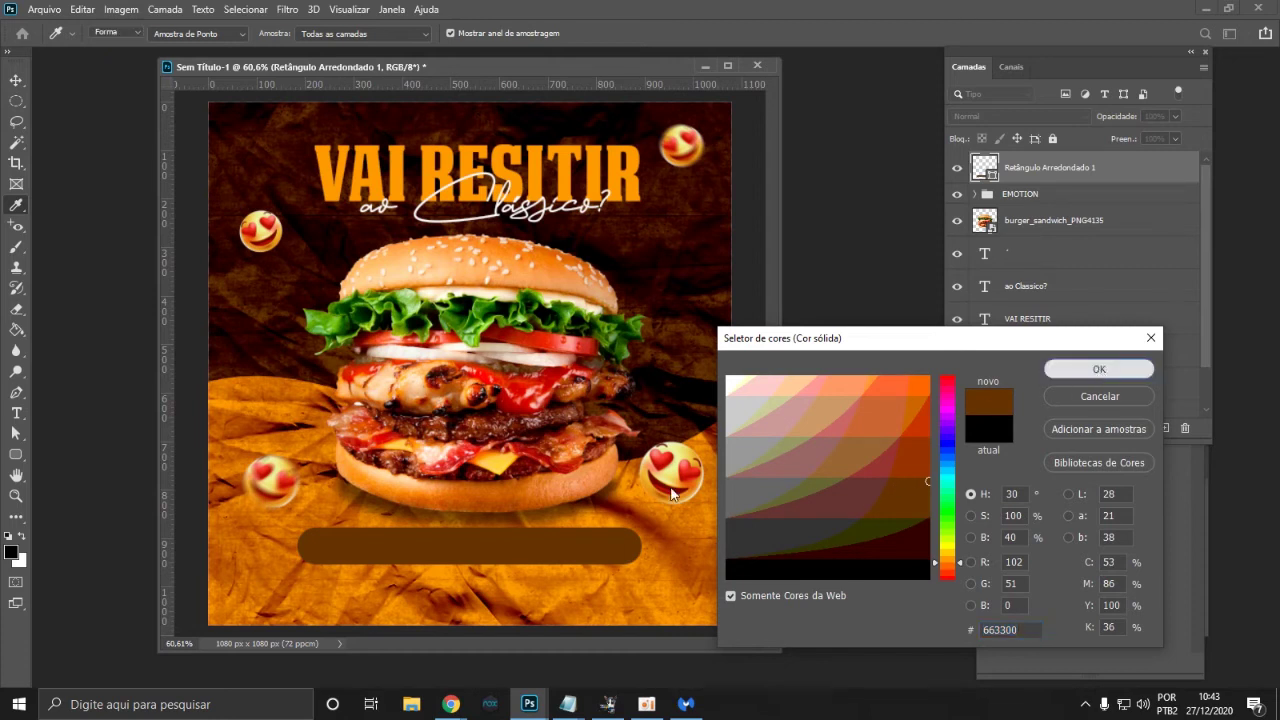
click(1098, 370)
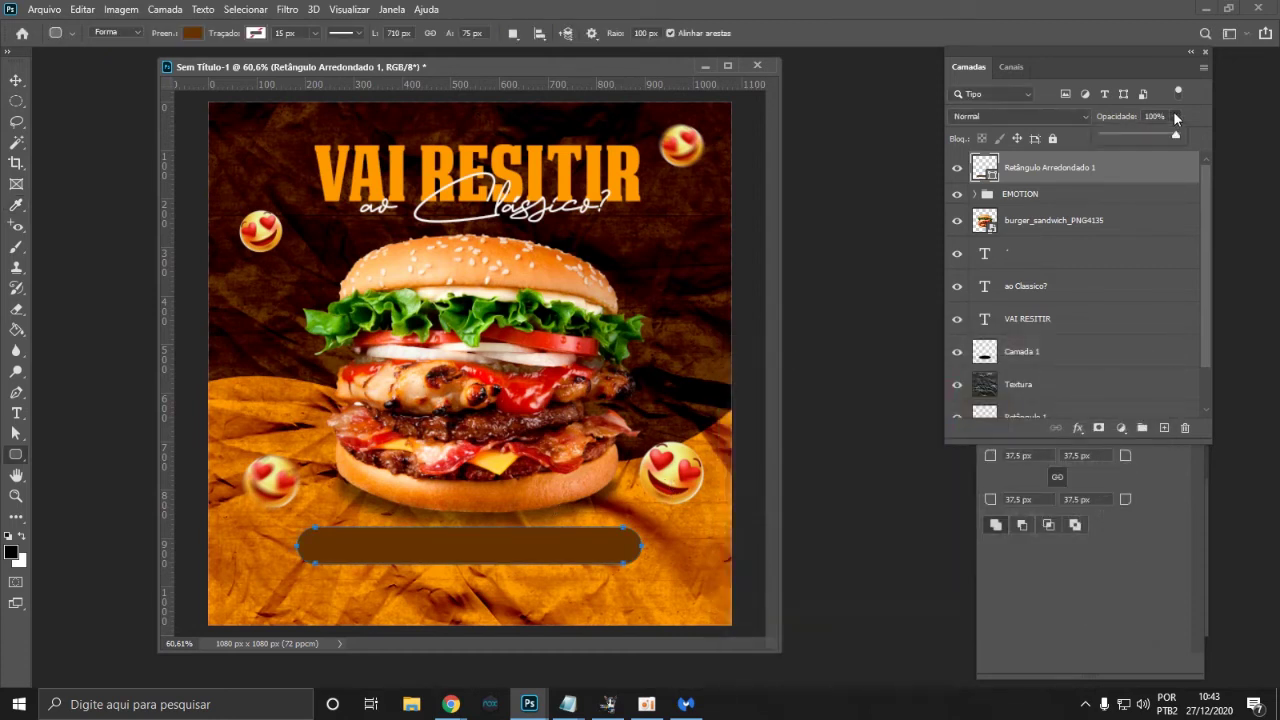
- Set the bar's layer opacity to 87%
click(1154, 133)
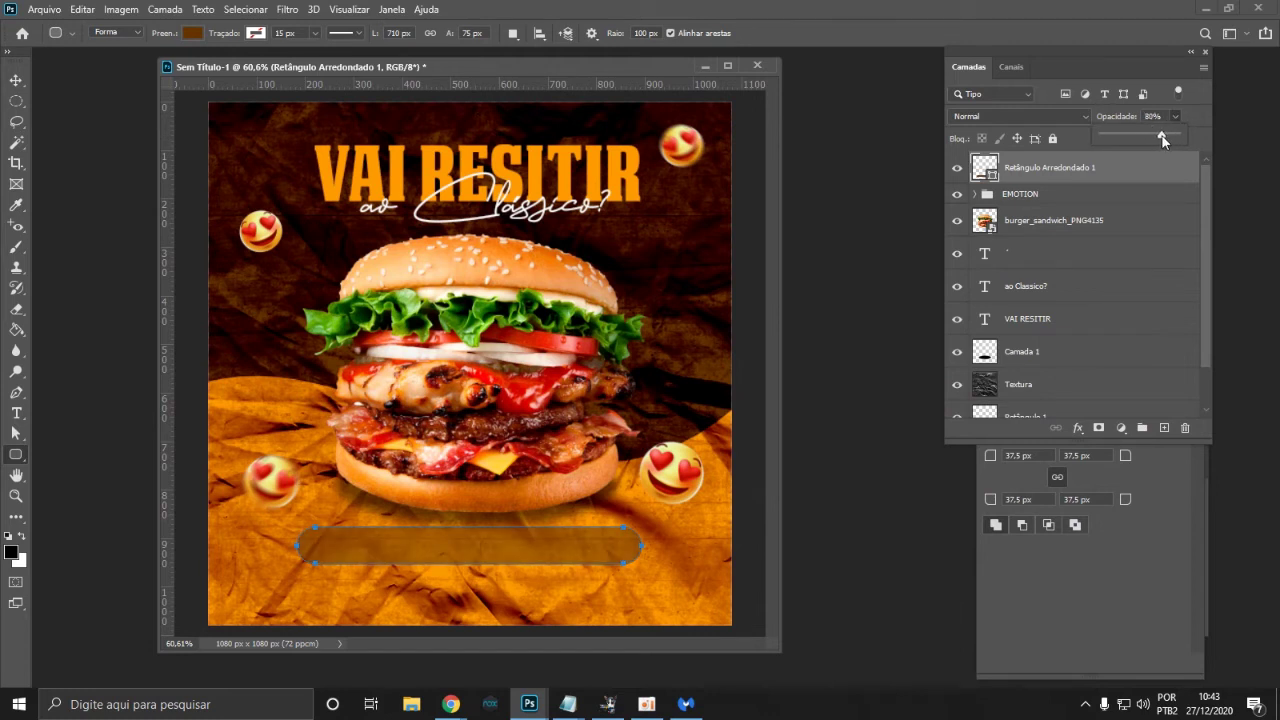
drag(1150, 134, 1166, 134)
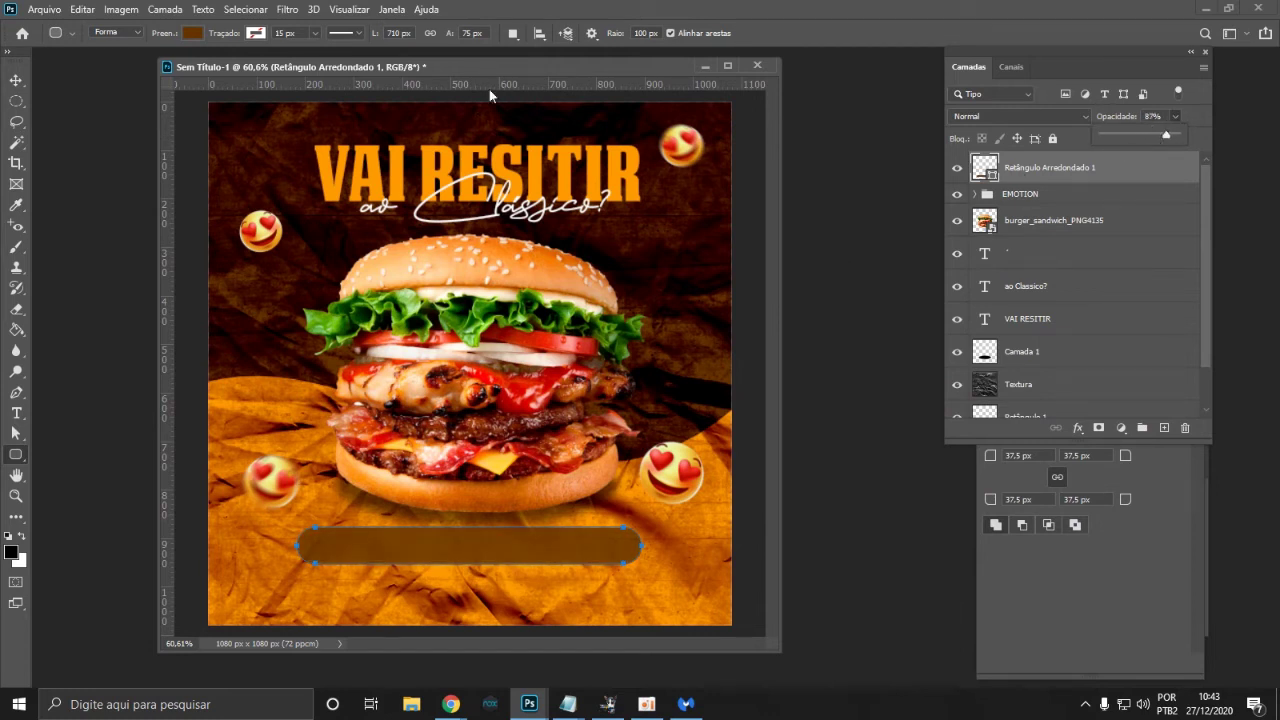
click(16, 80)
click(16, 413)
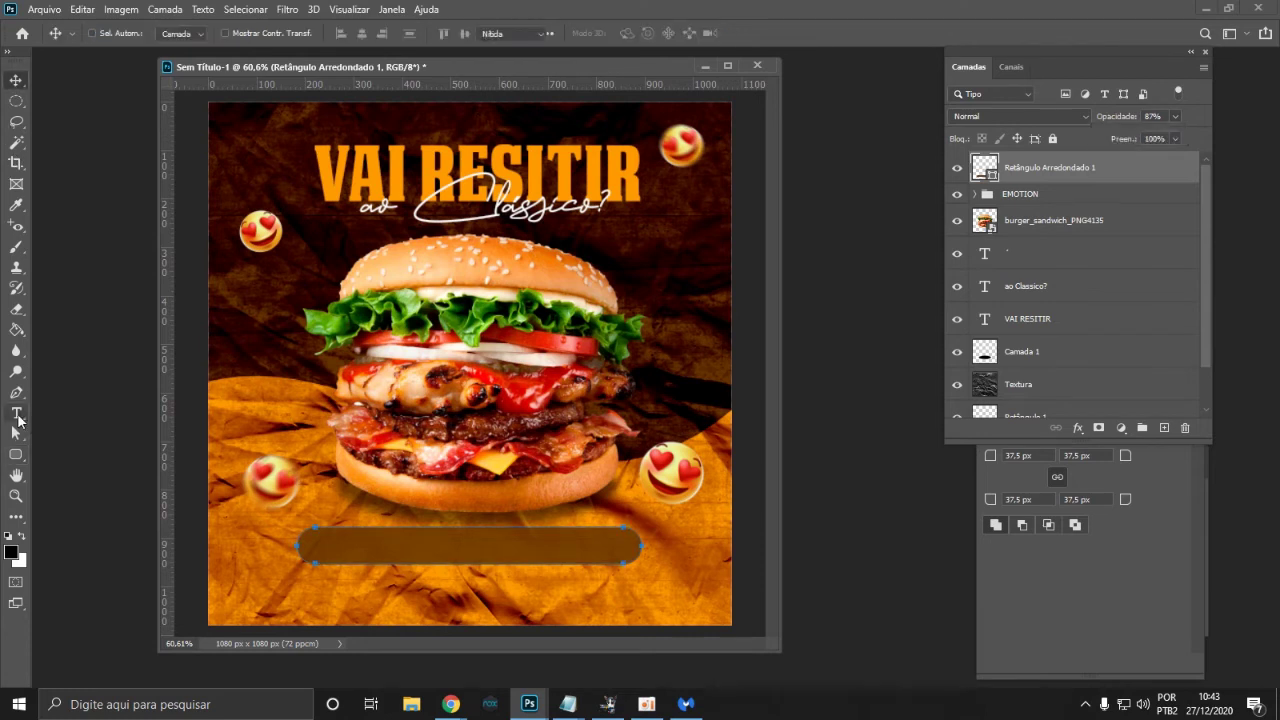
- Make white the foreground colour and type 'PEÇA PELO TELEFONE' near the bar
click(22, 539)
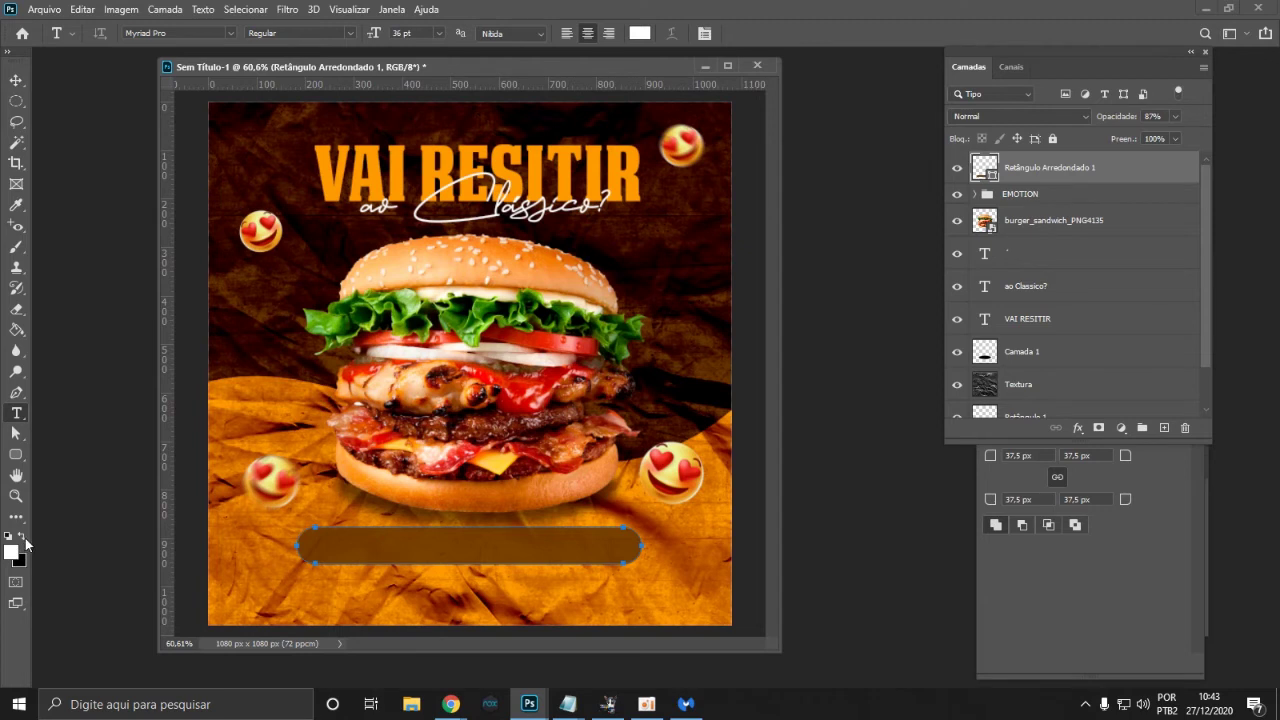
click(21, 540)
click(20, 542)
click(21, 539)
click(21, 539)
click(354, 484)
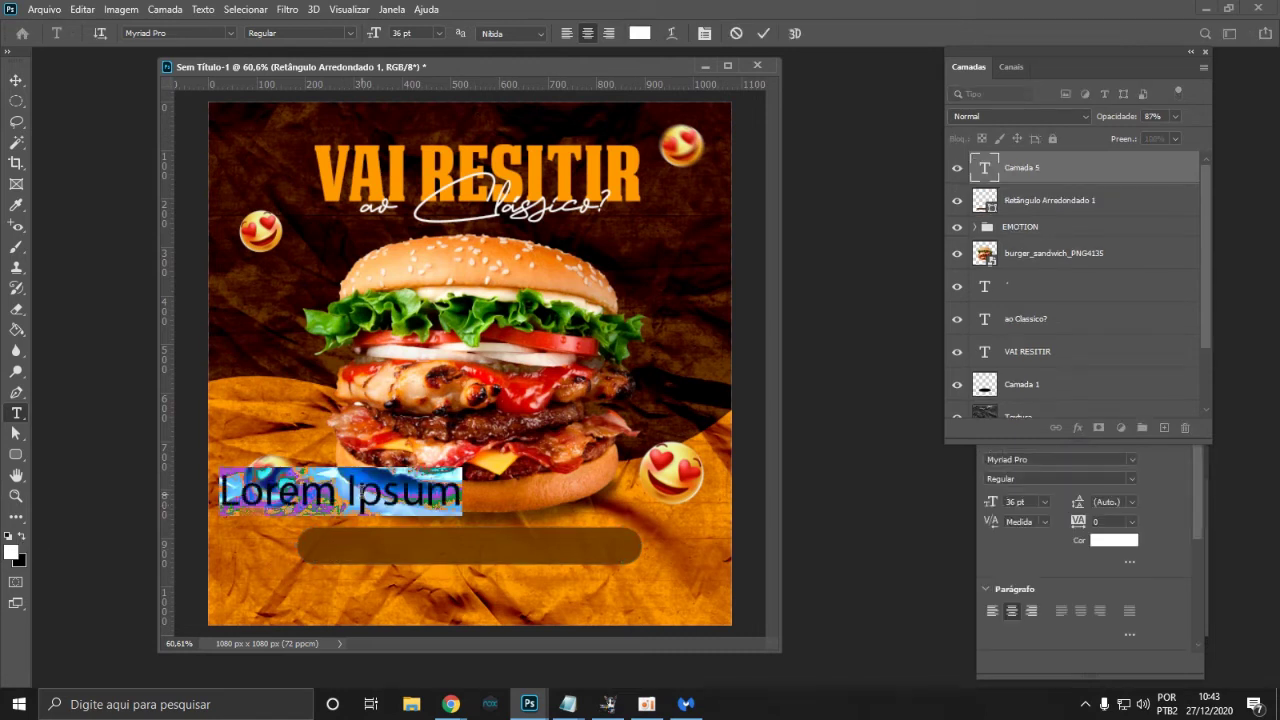
click(361, 492)
key(Right)
key(Right)
key(Right)
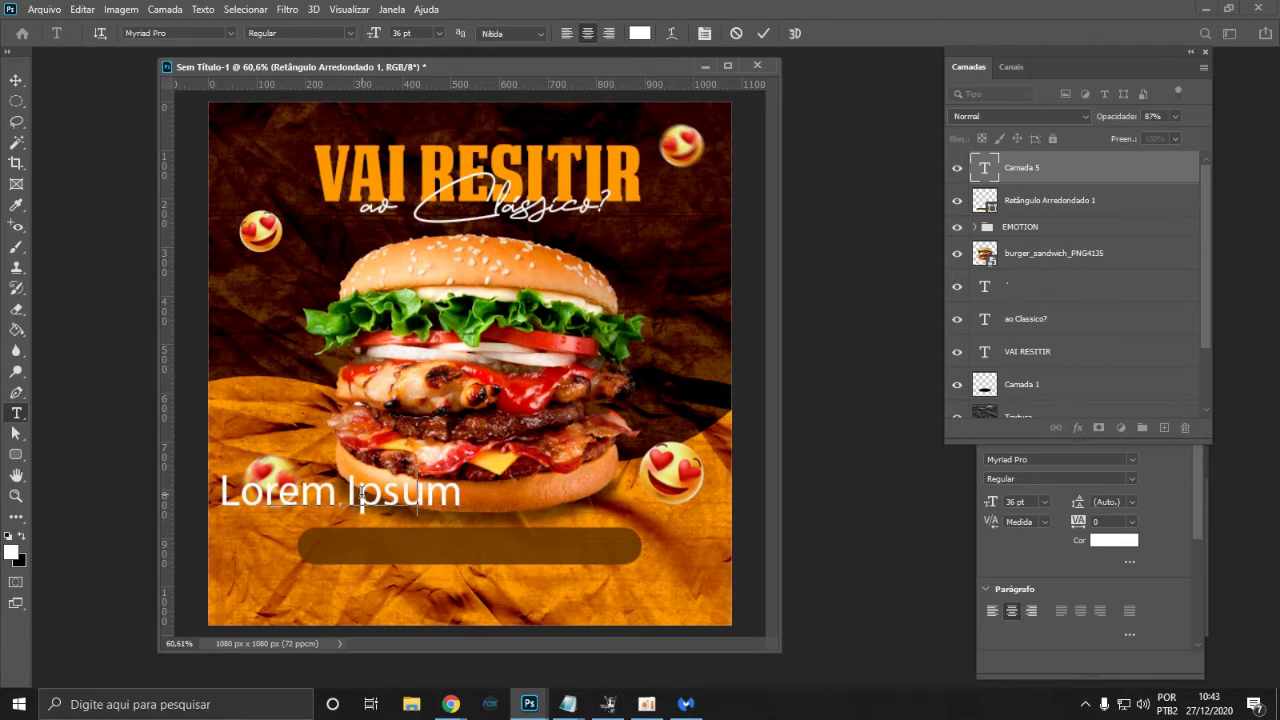
text(PEÇA PELO TE)
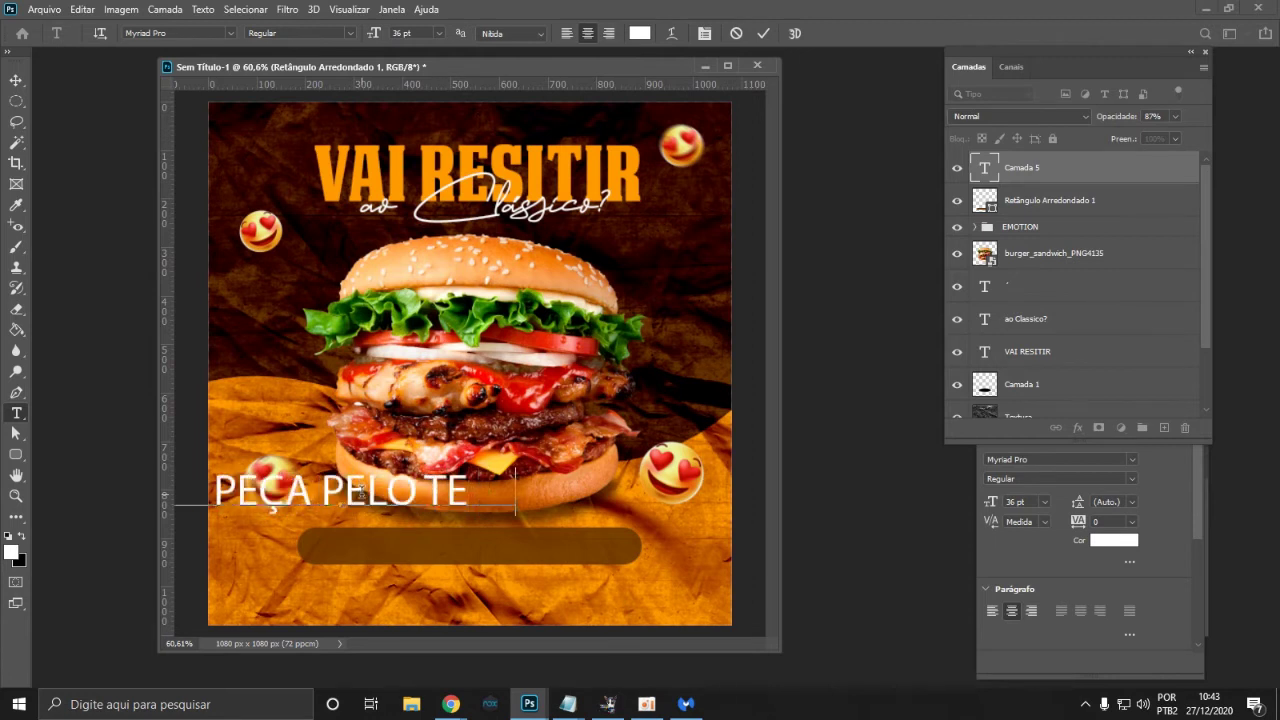
text(LEFONE)
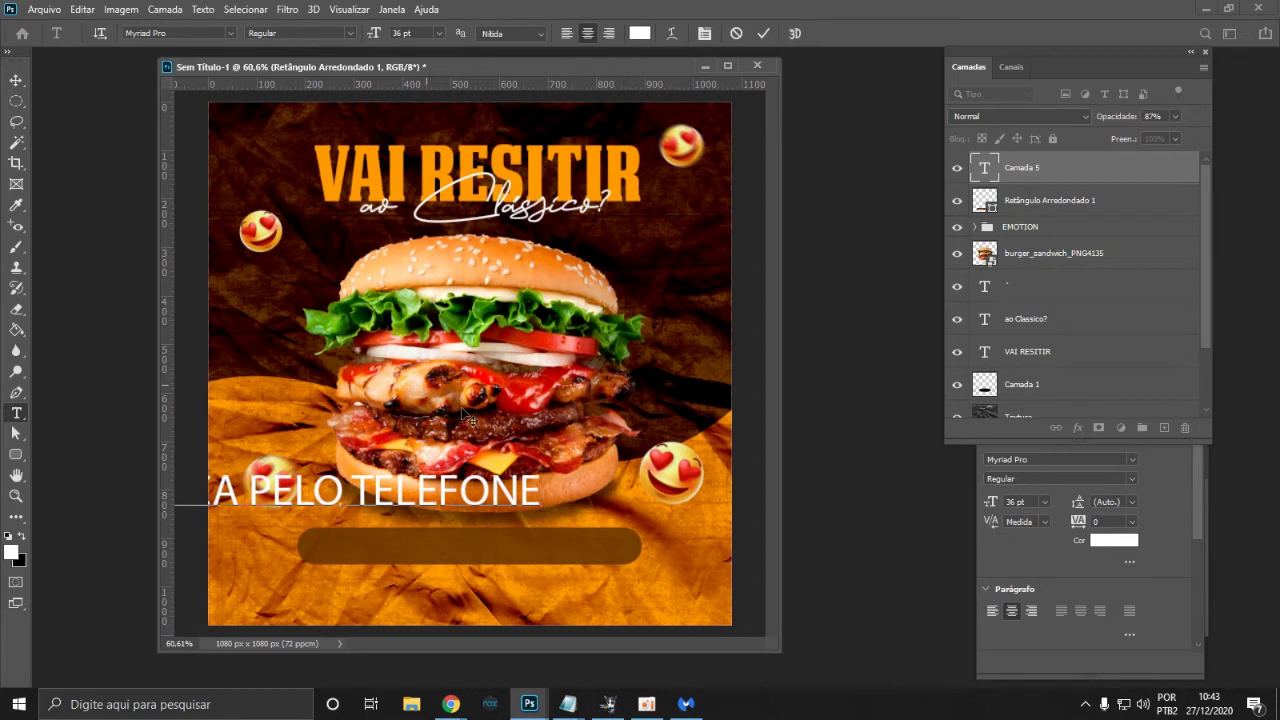
click(16, 80)
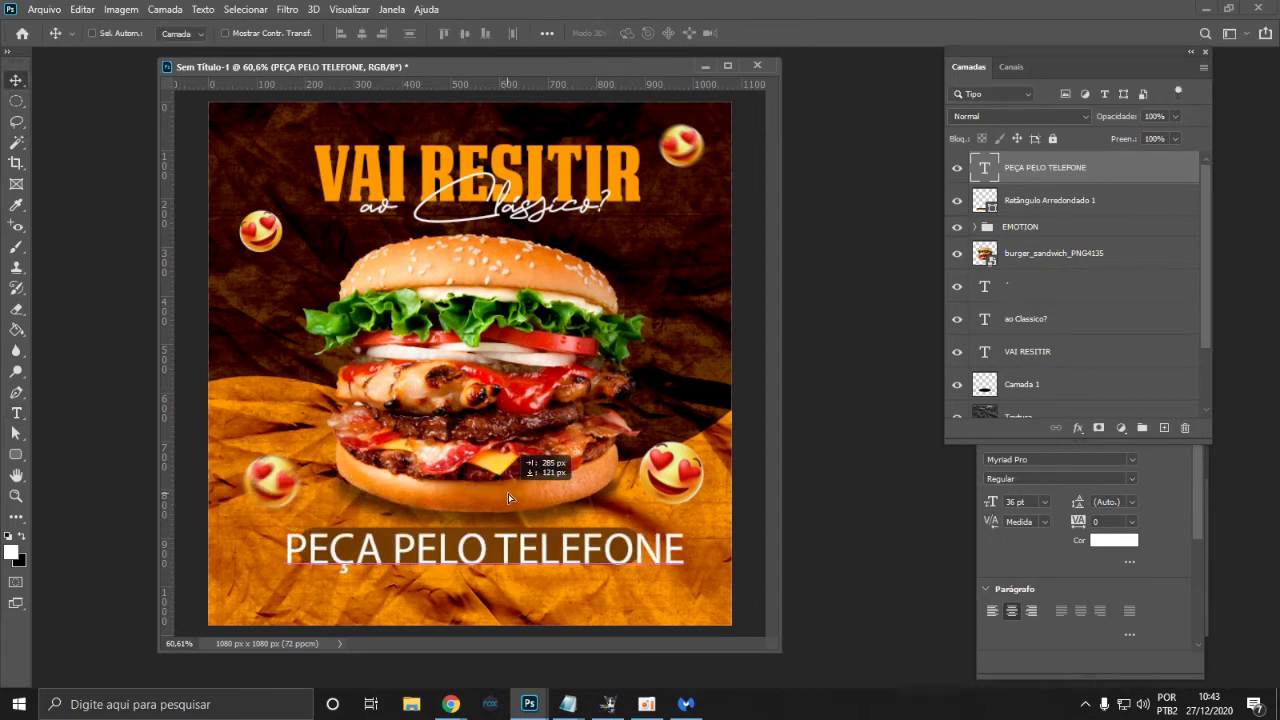
- Move the line onto the brown bar and replace TELEFONE with DELIVERY
drag(508, 503, 641, 558)
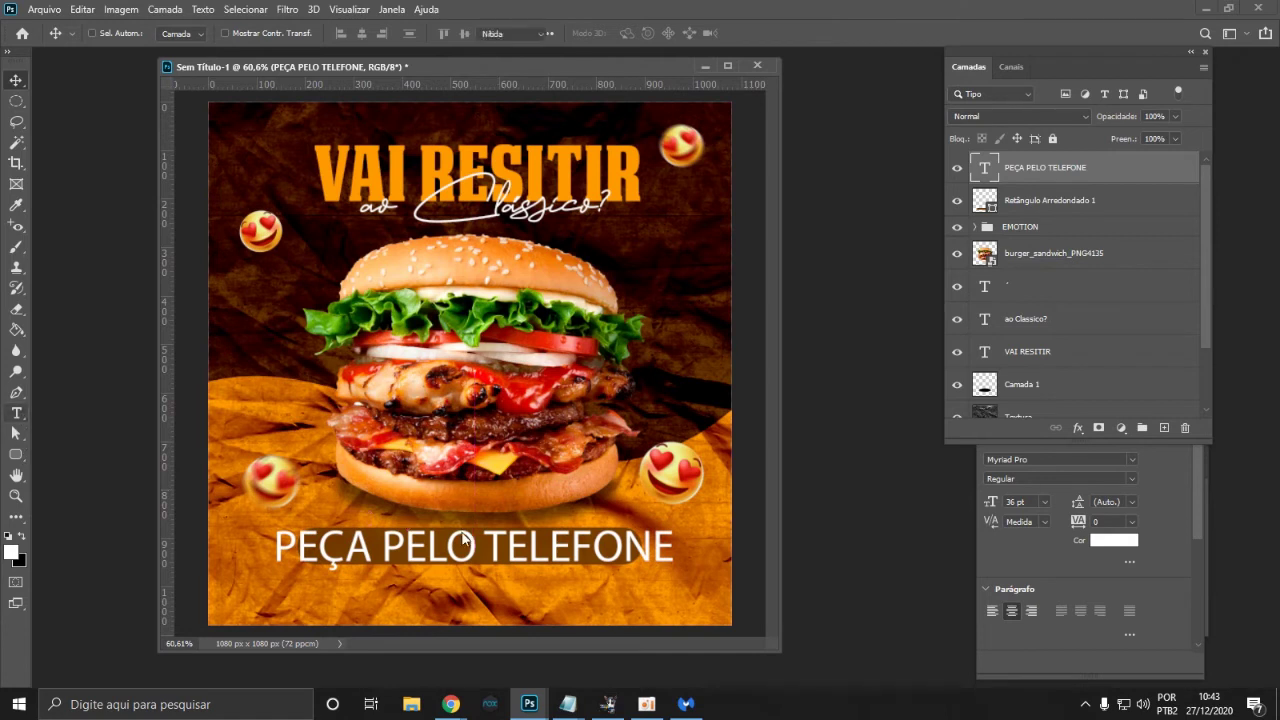
key(t)
drag(486, 532, 697, 531)
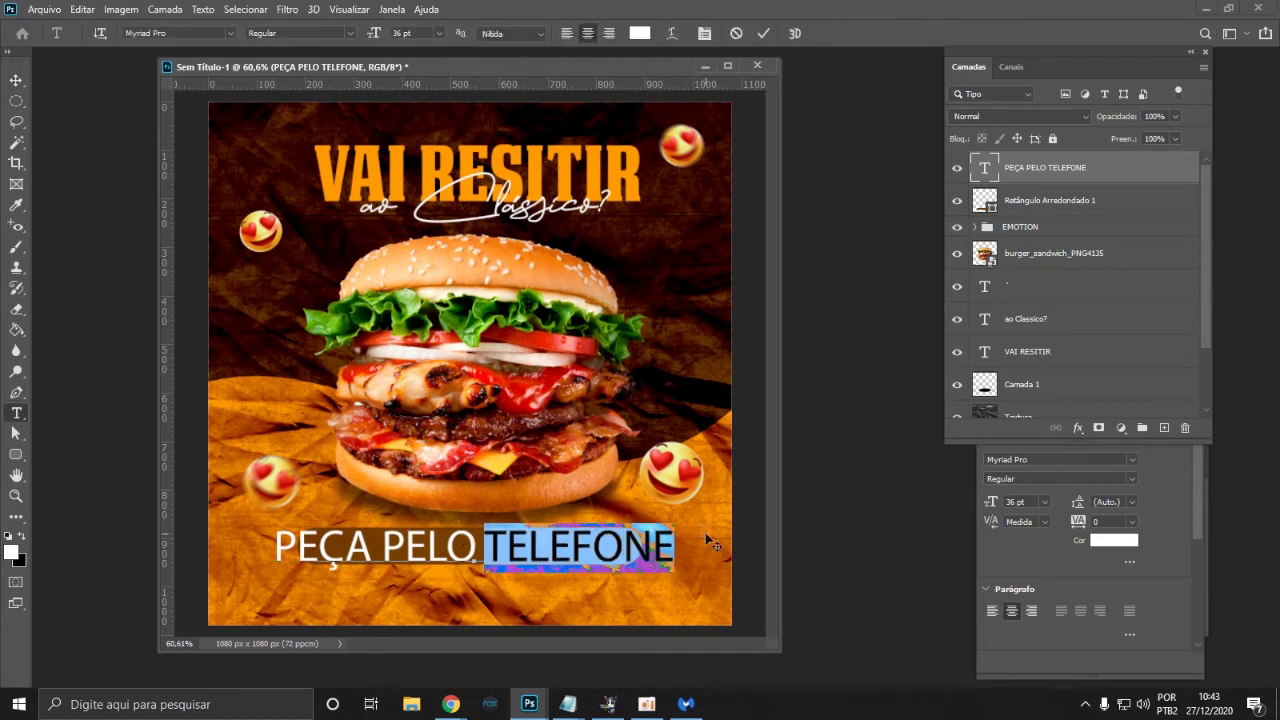
text(DELIVERY)
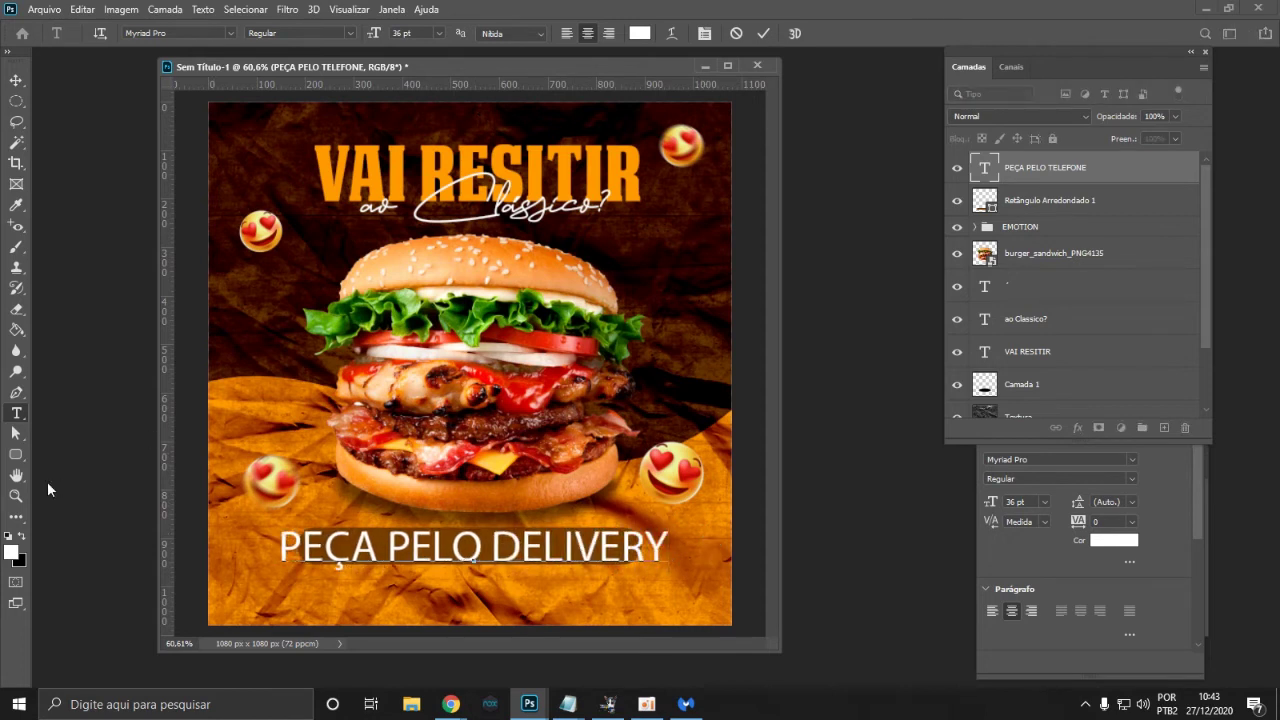
click(16, 432)
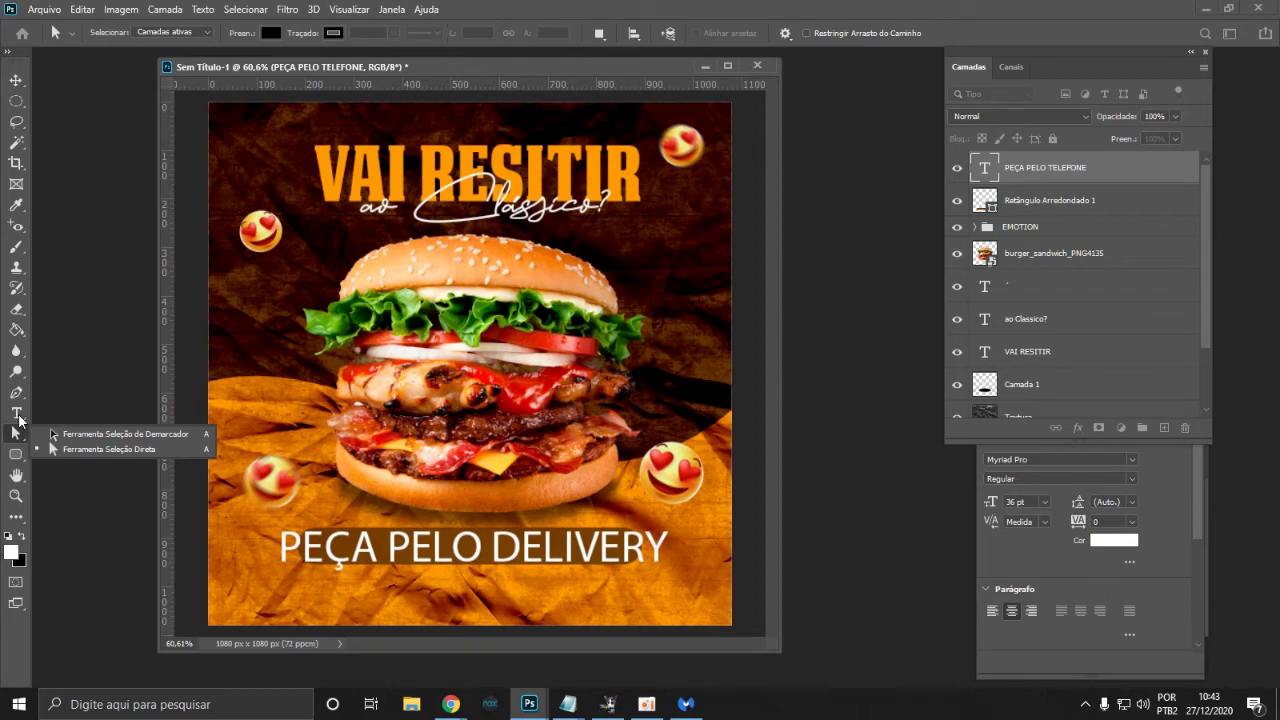
- Select the delivery line with the Type tool and bring up the font list
click(17, 415)
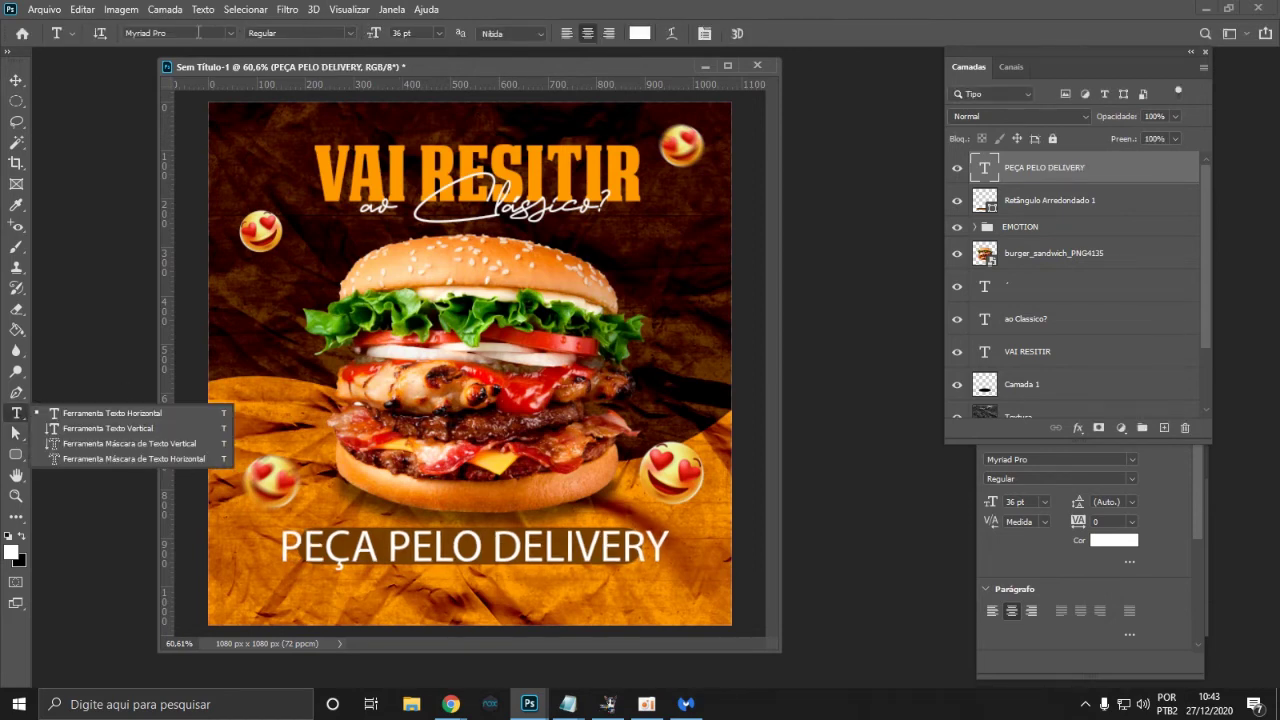
click(229, 33)
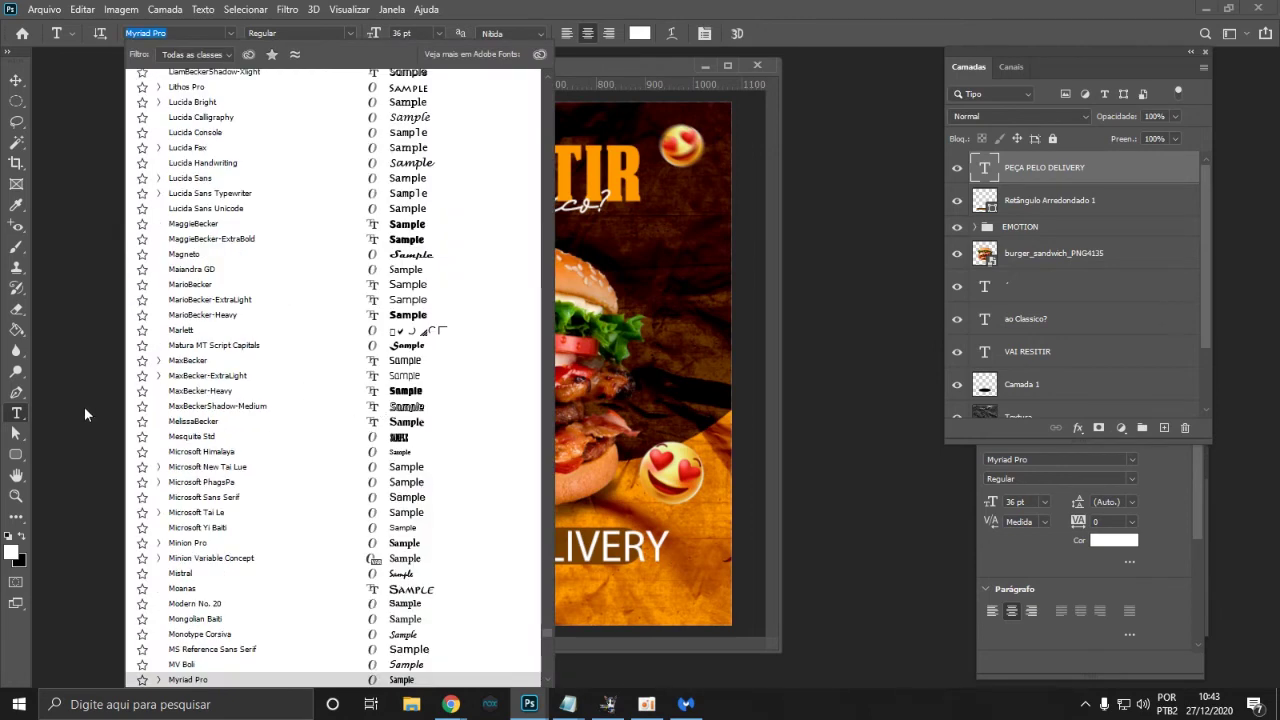
click(22, 428)
click(17, 433)
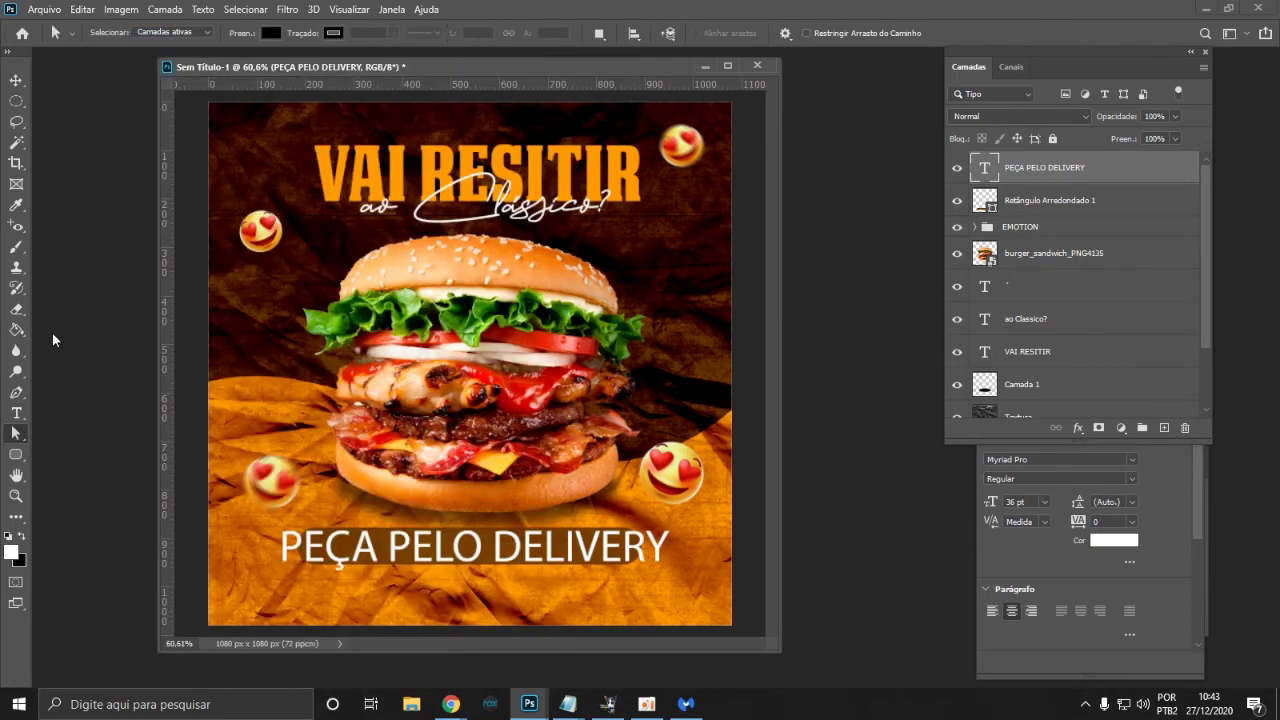
click(17, 413)
click(100, 410)
click(229, 33)
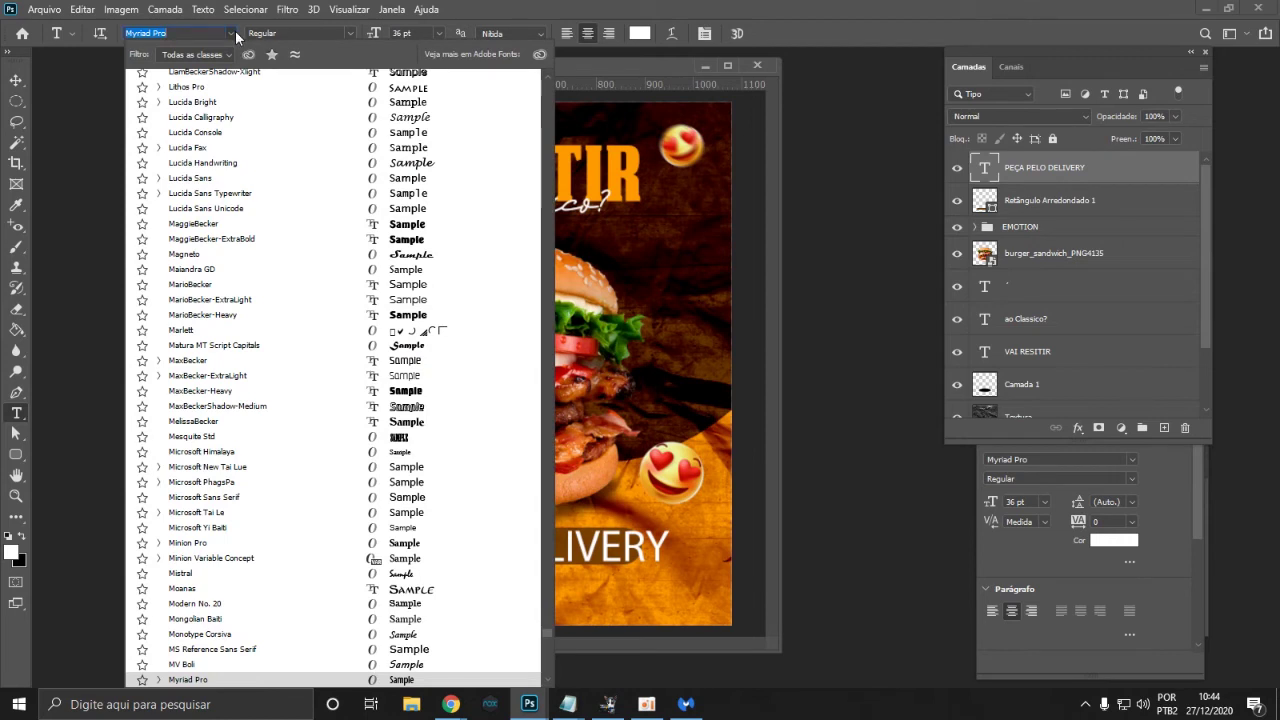
- Apply DEATHE MAACH NCV to 'PEÇA PELO DELIVERY' and start a new text at top-left
click(205, 36)
key(Page_Up)
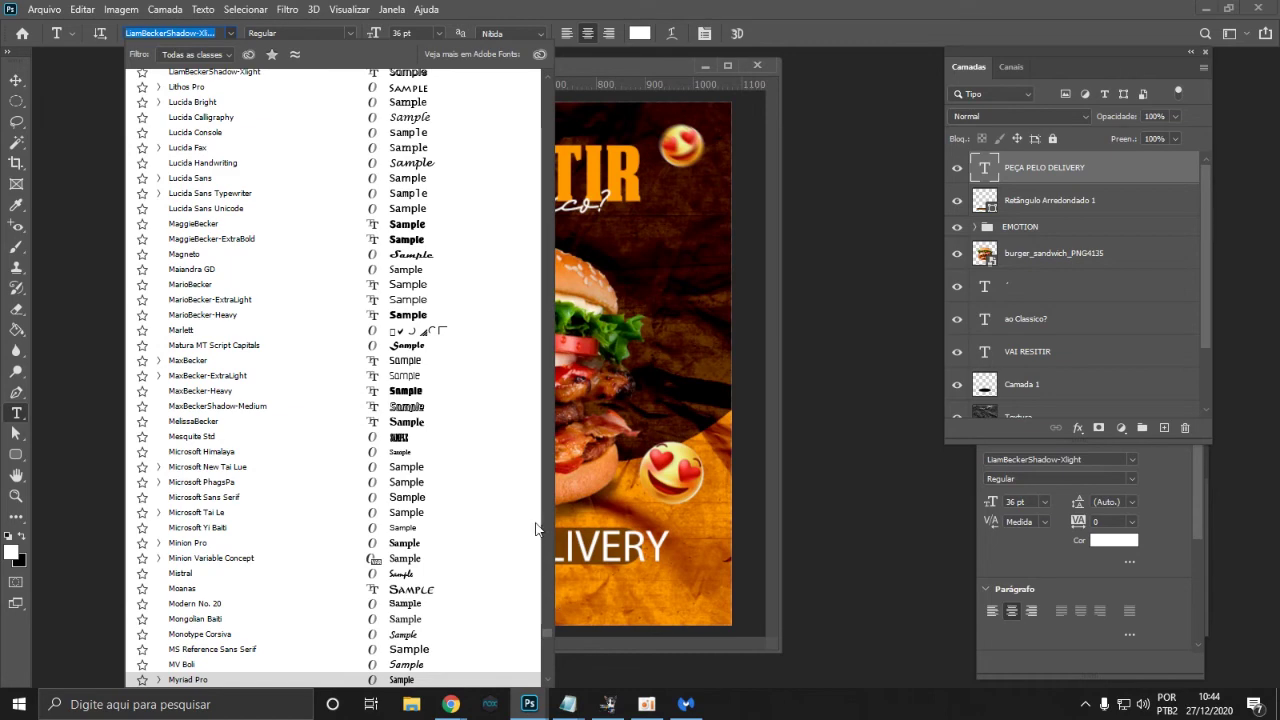
key(Page_Up)
key(Page_Up)
key(Page_Up)
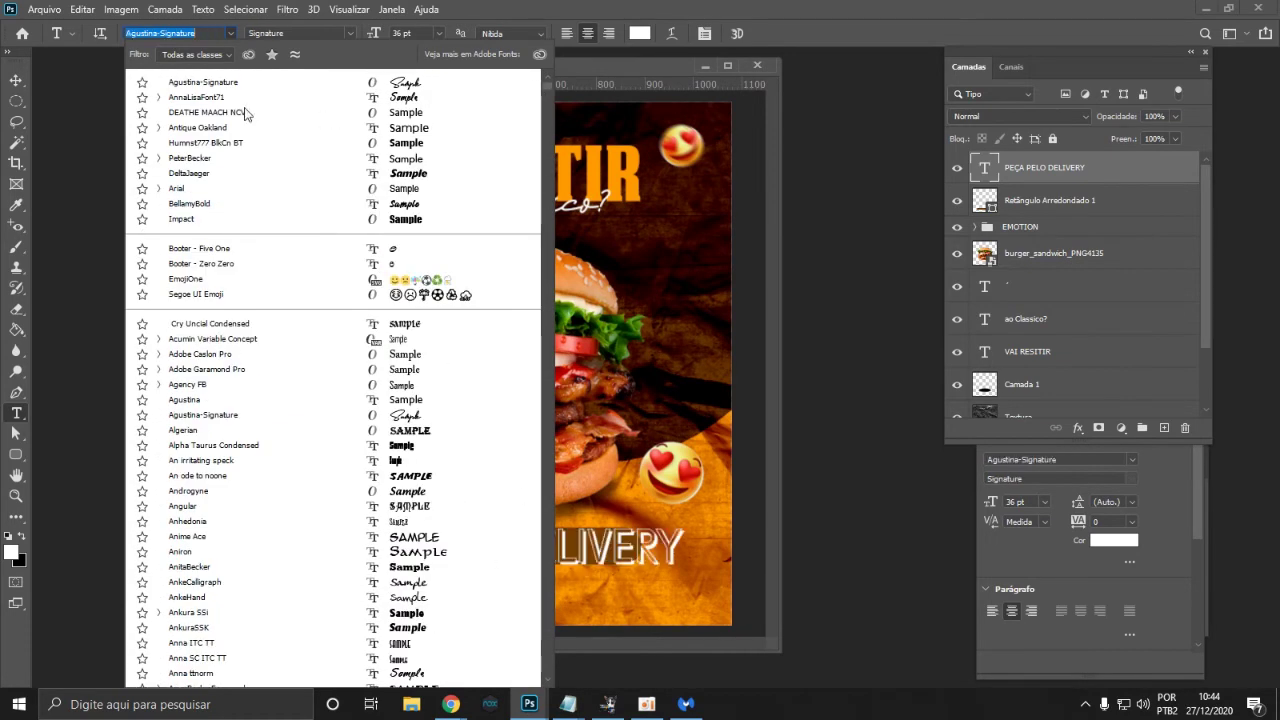
key(Down)
key(Down)
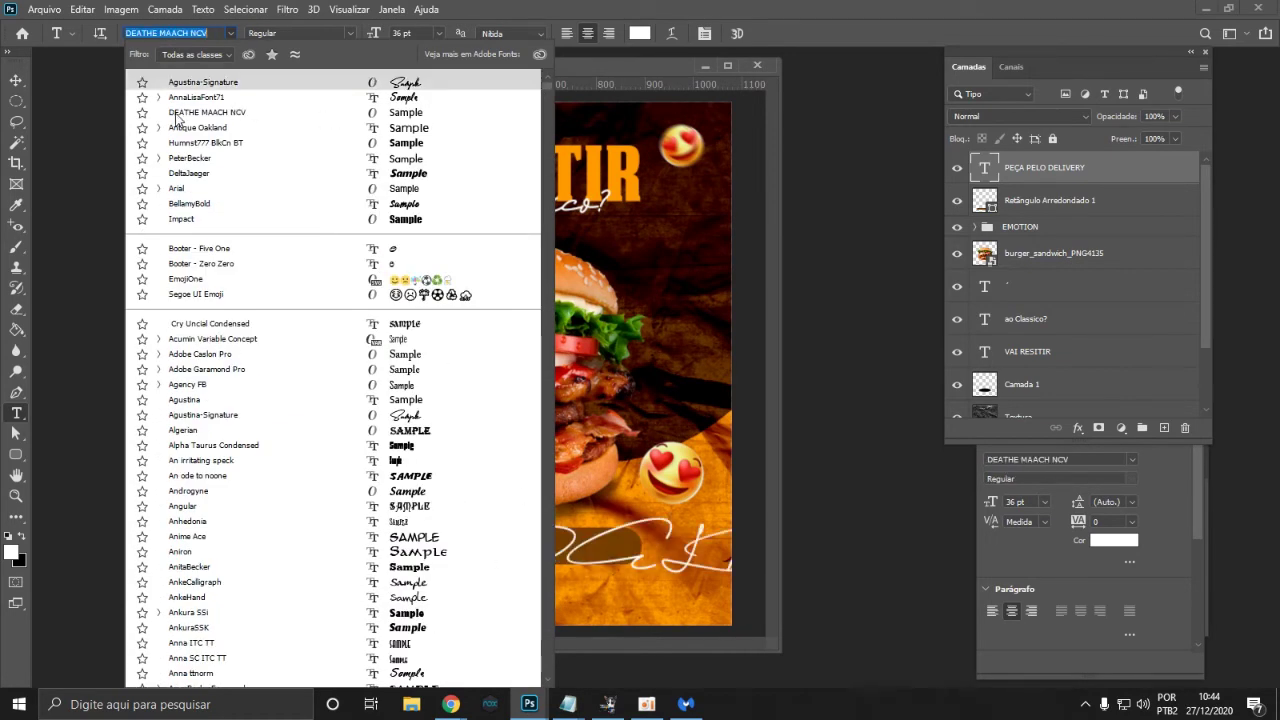
click(205, 112)
key(Return)
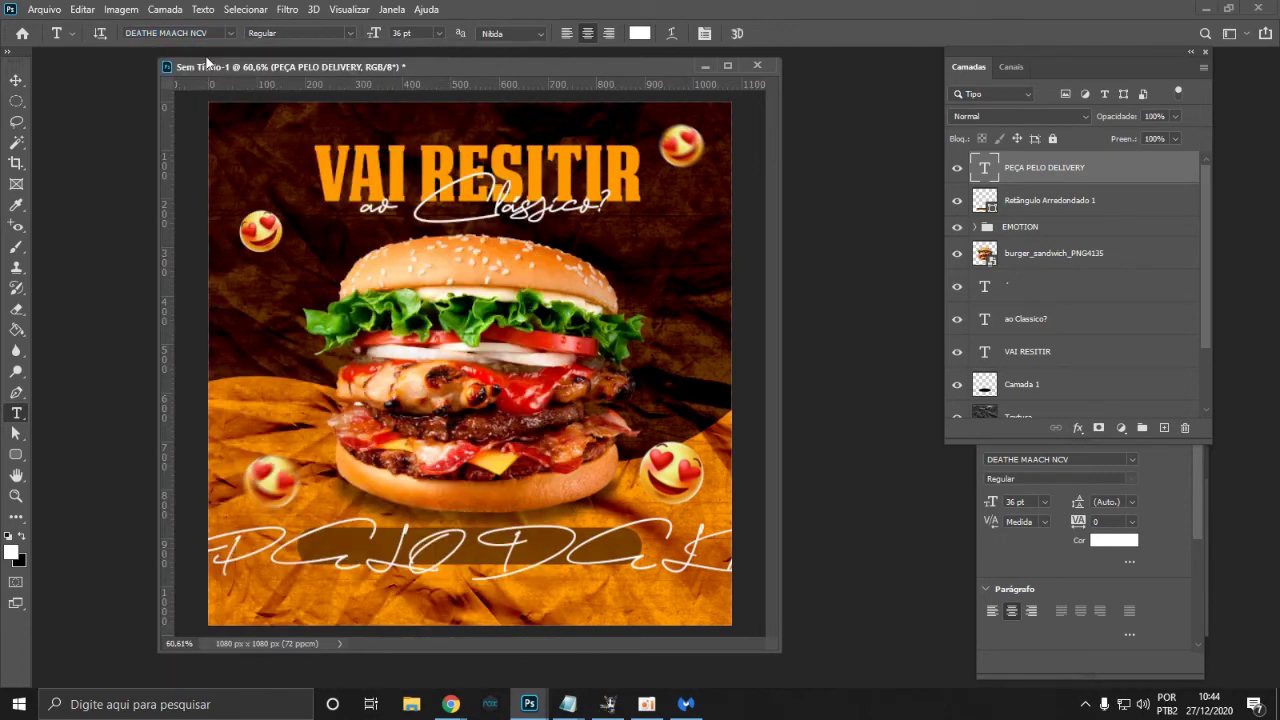
click(240, 112)
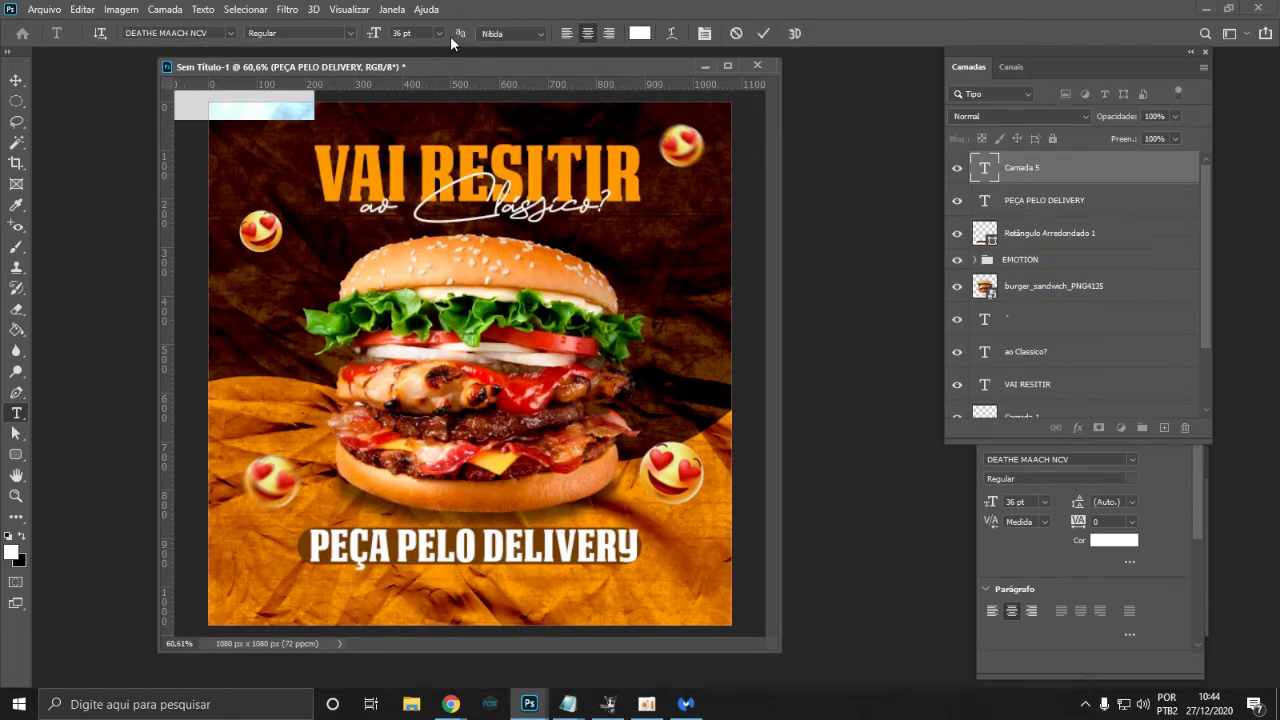
- Commit the Lorem Ipsum placeholder, trash its layer, and reselect the PEÇA PELO DELIVERY layer
drag(369, 36, 361, 37)
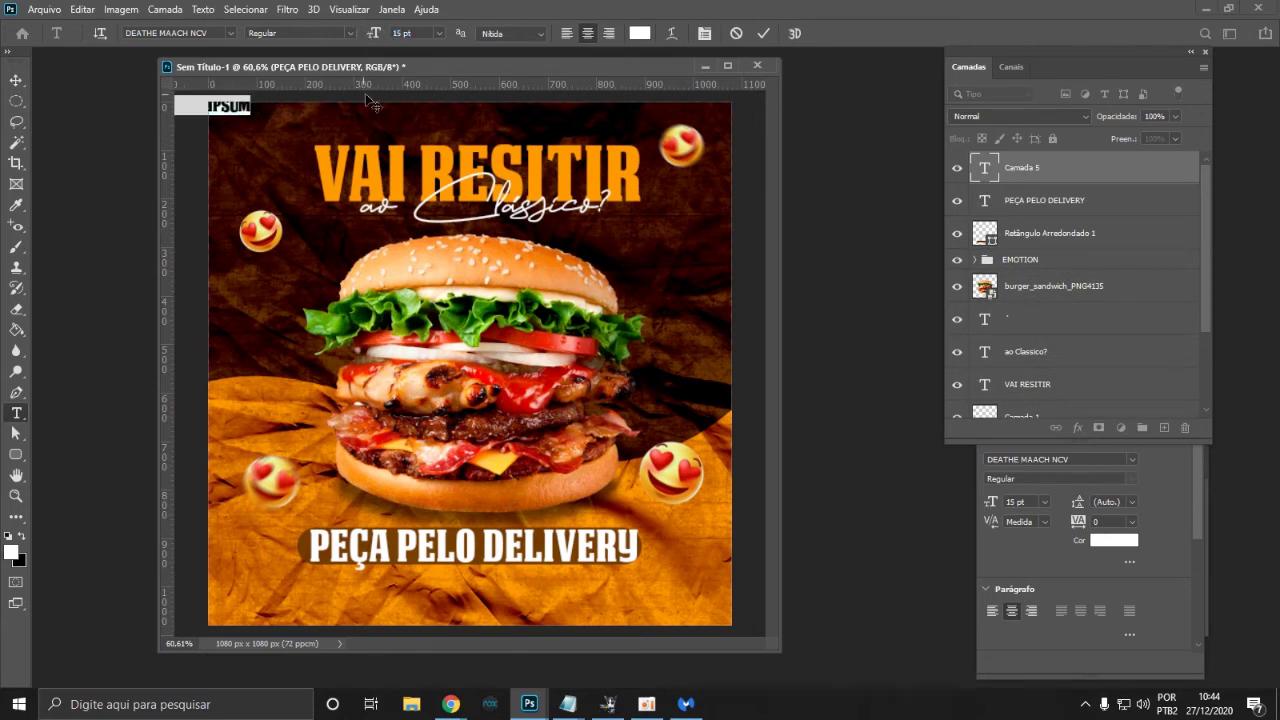
click(437, 34)
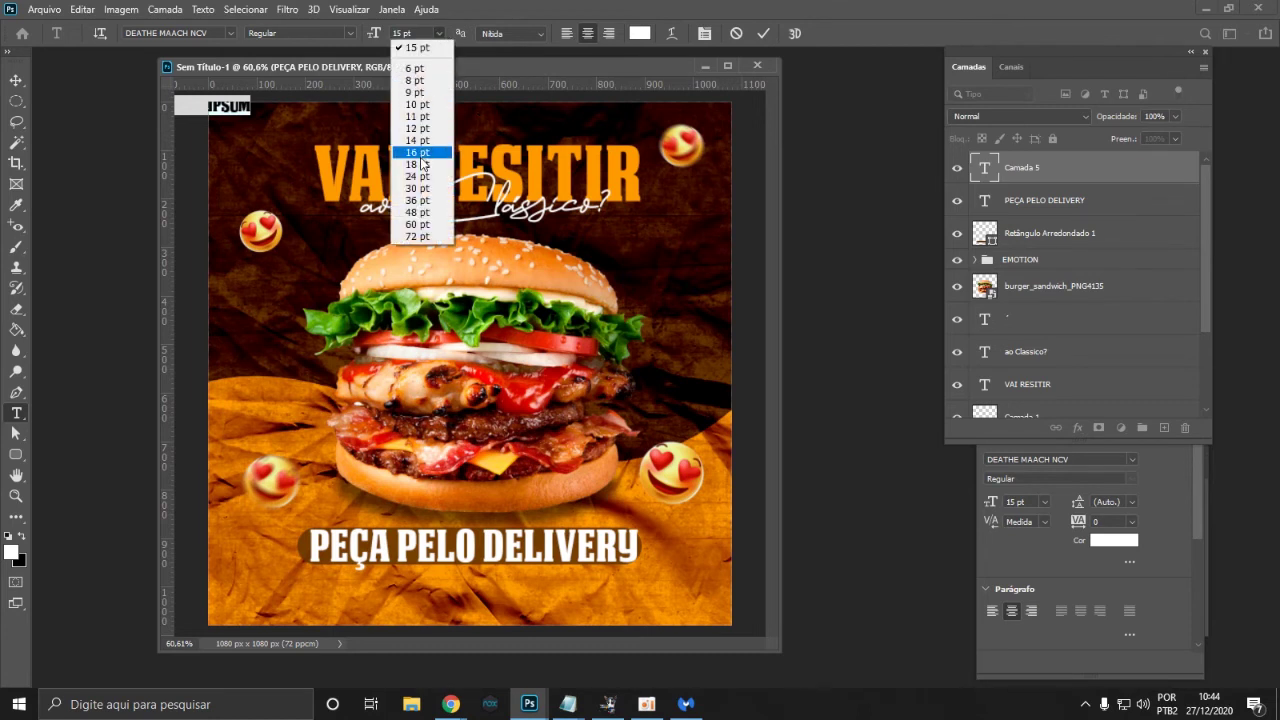
key(Escape)
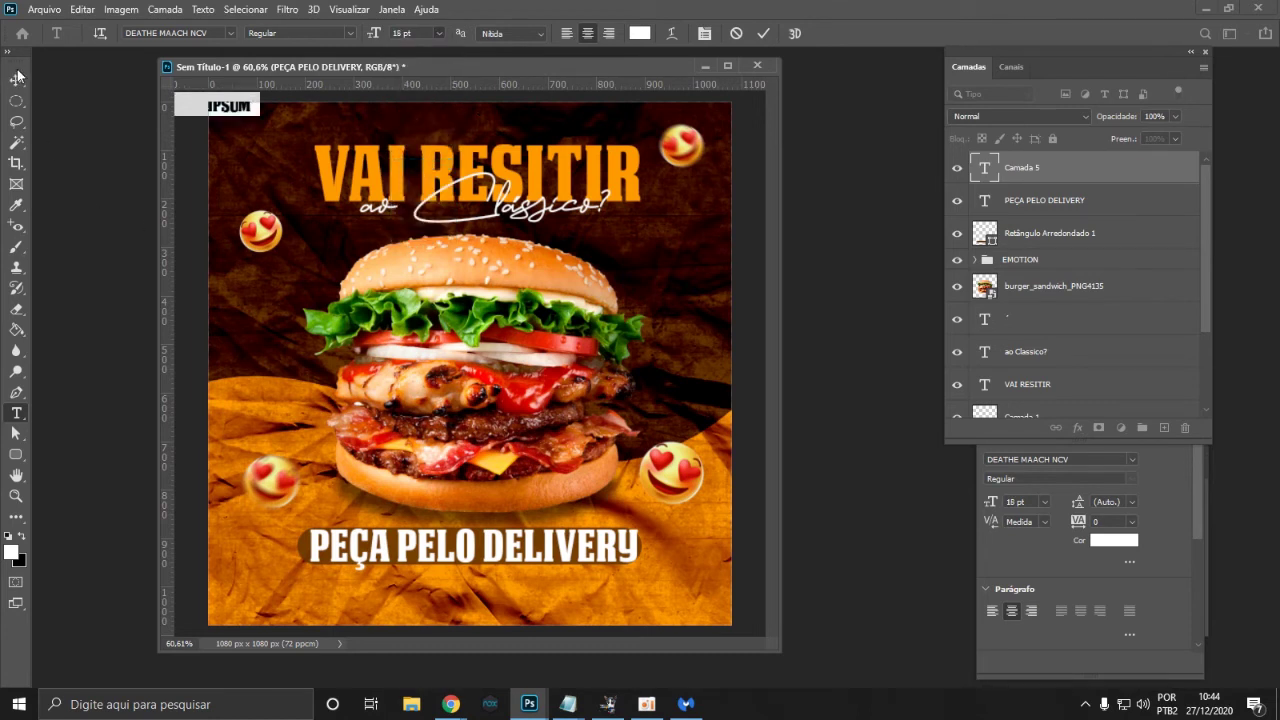
click(16, 80)
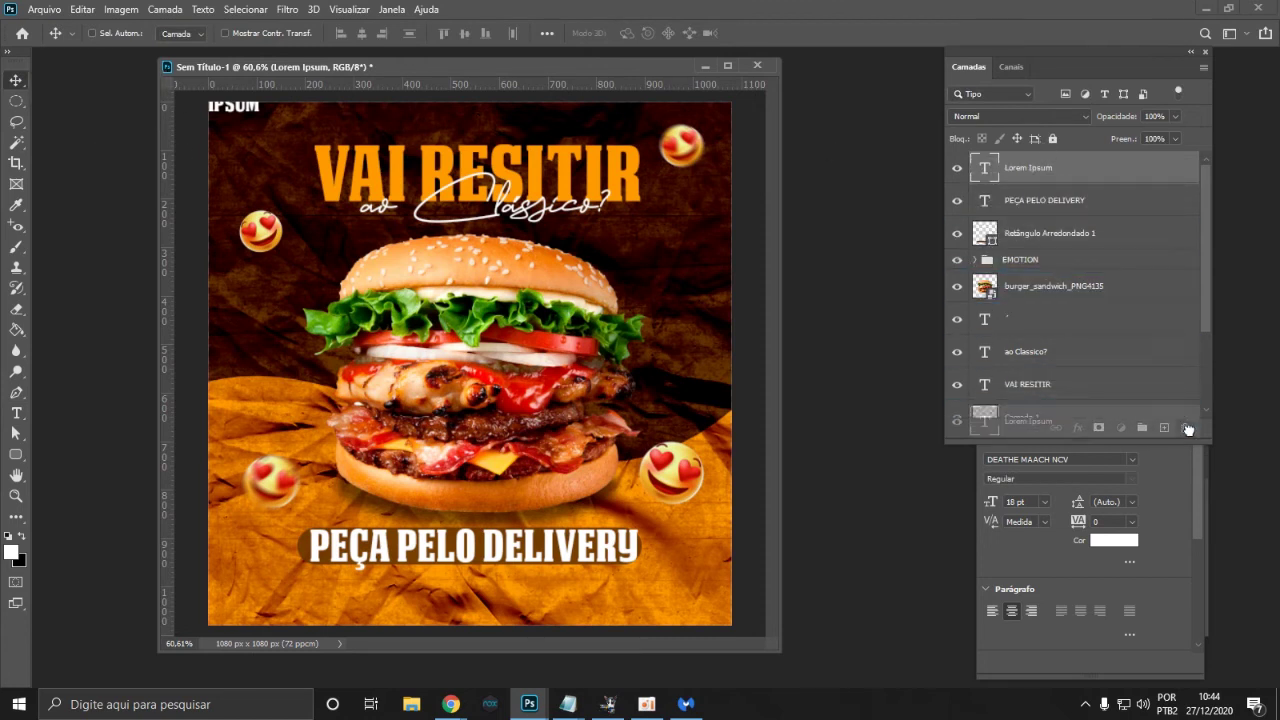
drag(1067, 169, 1140, 410)
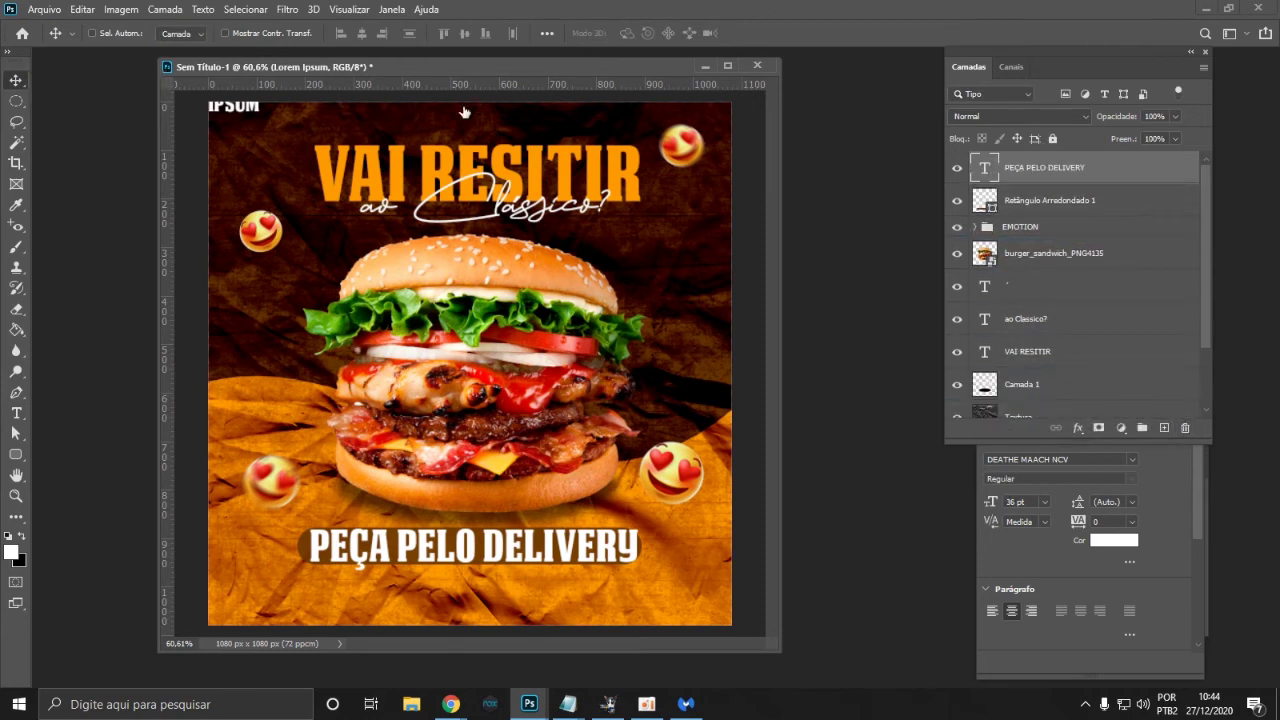
click(18, 416)
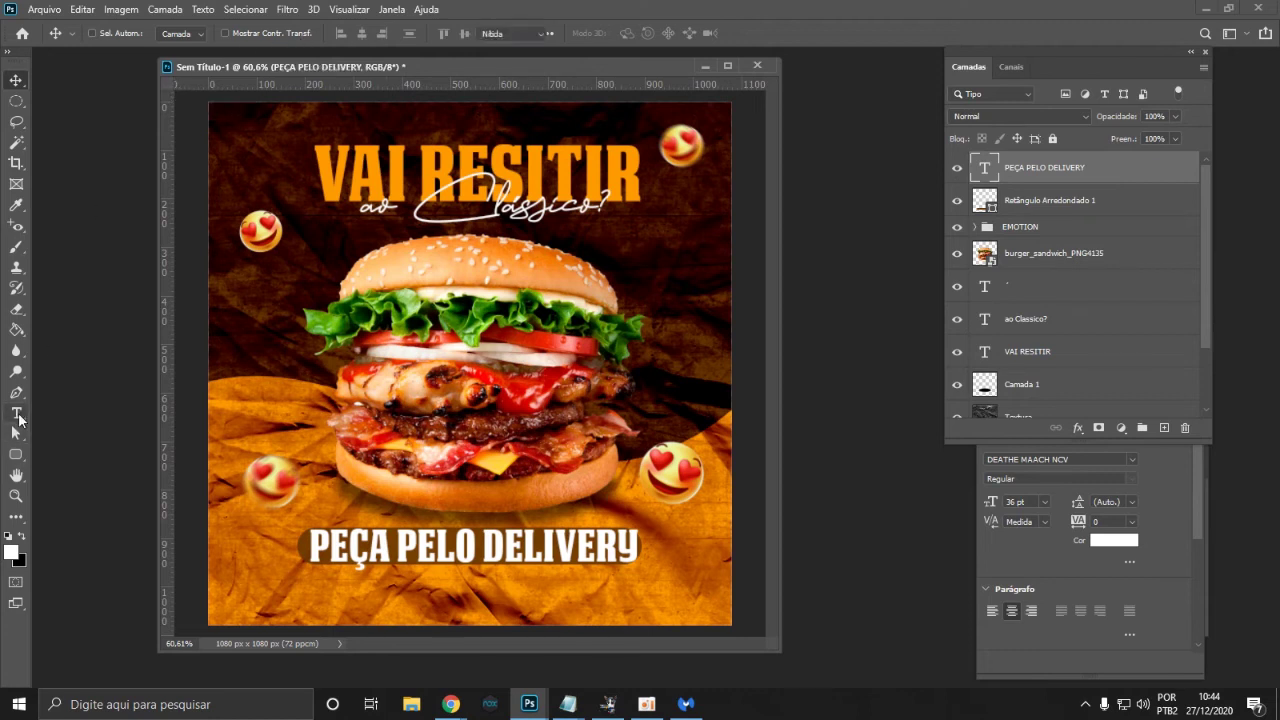
- Set PEÇA PELO DELIVERY to 24 pt and nudge it to centre inside the brown bar
click(17, 418)
click(439, 33)
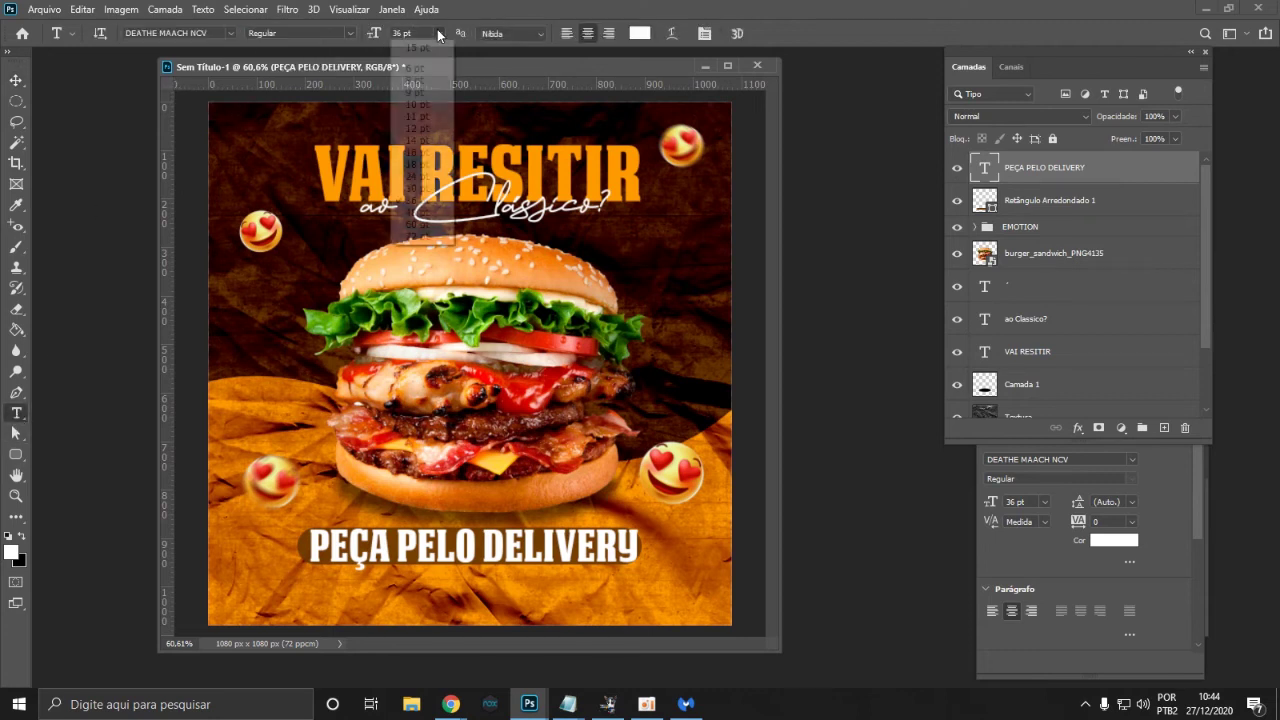
click(420, 176)
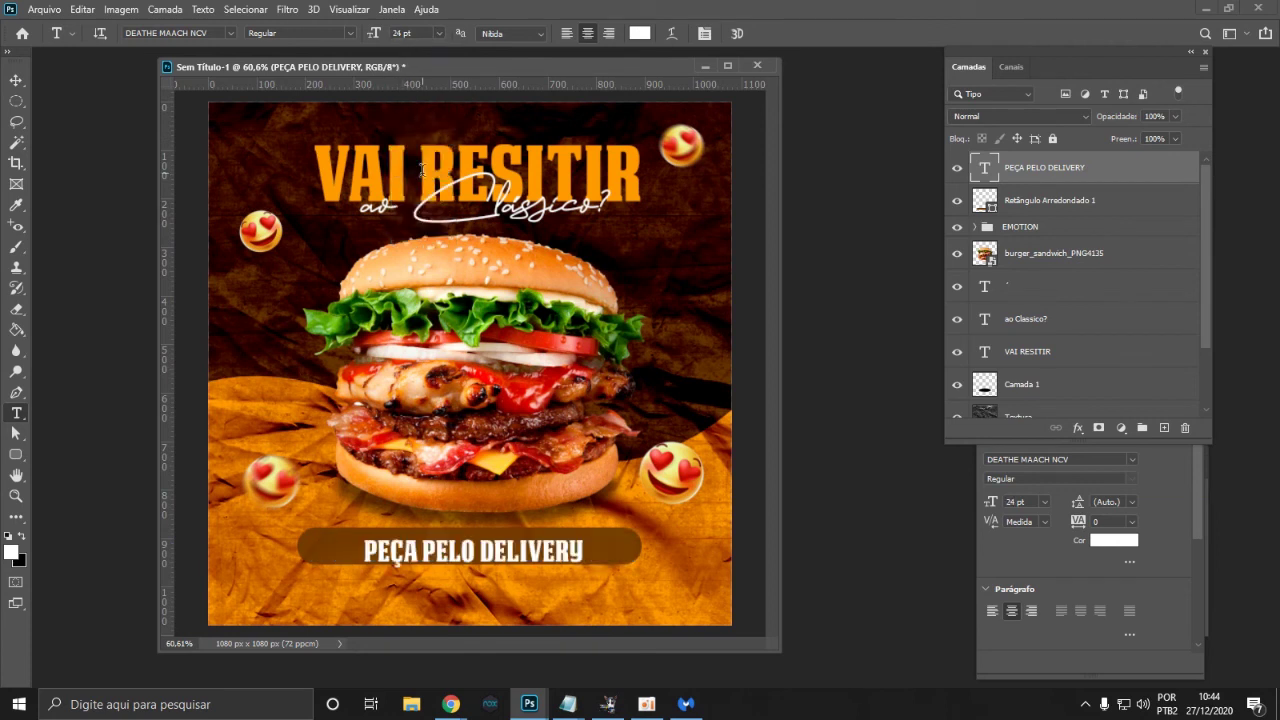
click(16, 80)
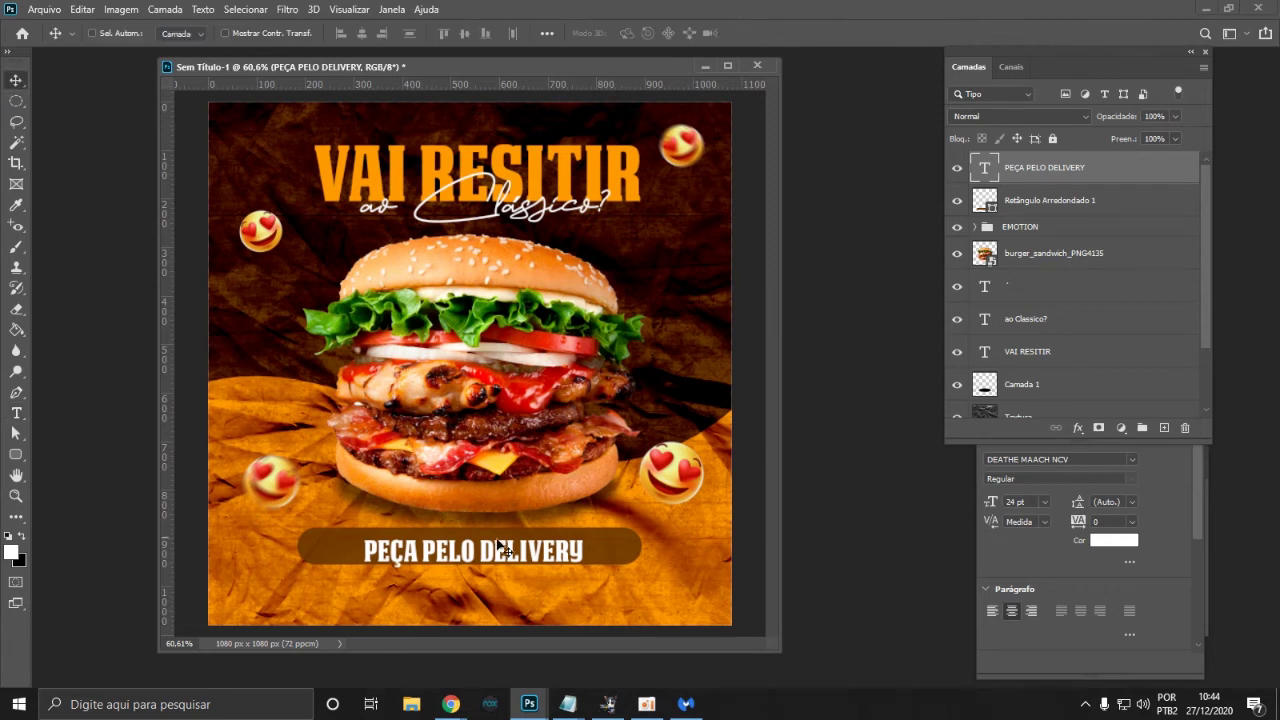
drag(496, 556, 492, 553)
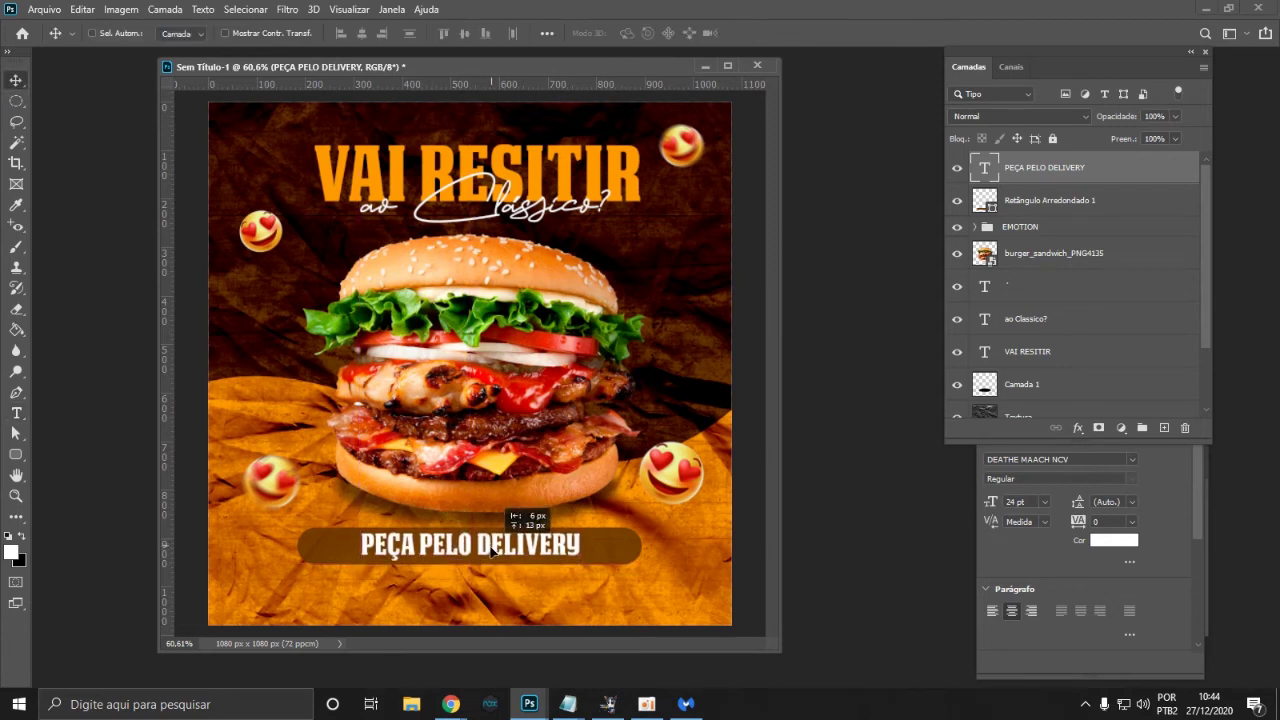
drag(491, 553, 491, 553)
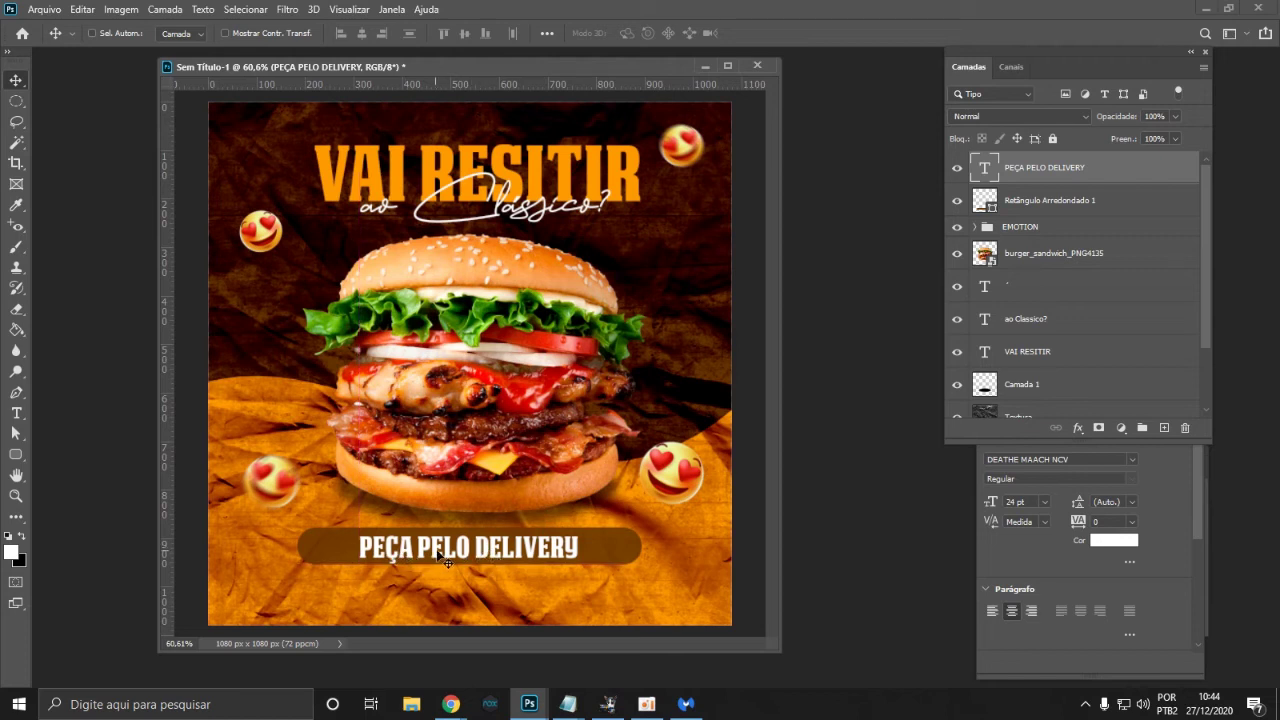
- Float the Character panel beside the canvas and close the Properties panel
click(1161, 475)
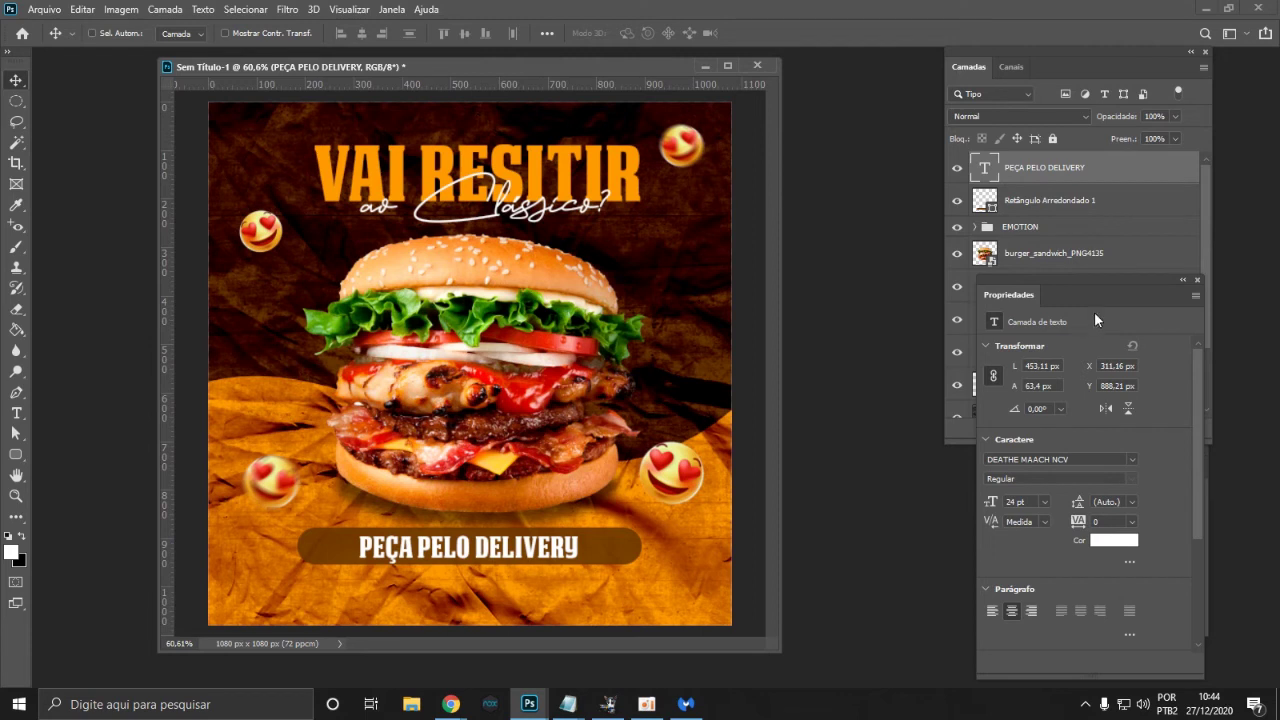
drag(1073, 299, 925, 289)
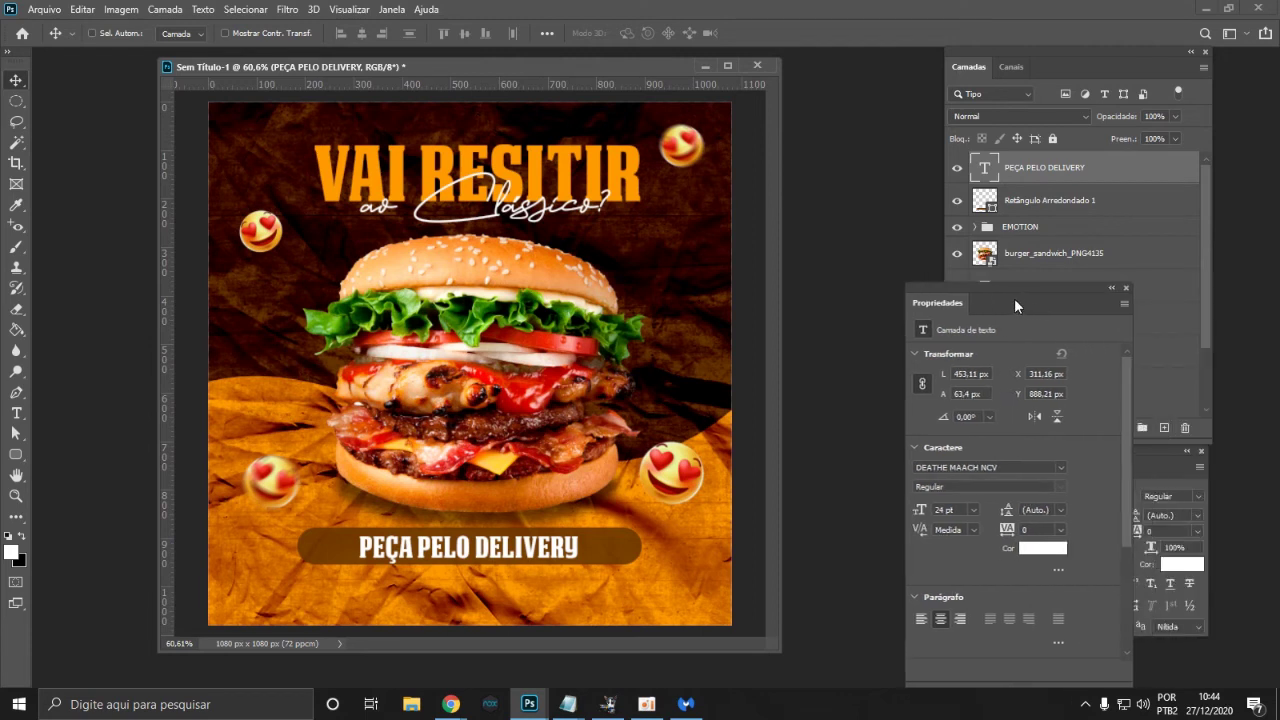
drag(1127, 461, 893, 364)
click(1027, 272)
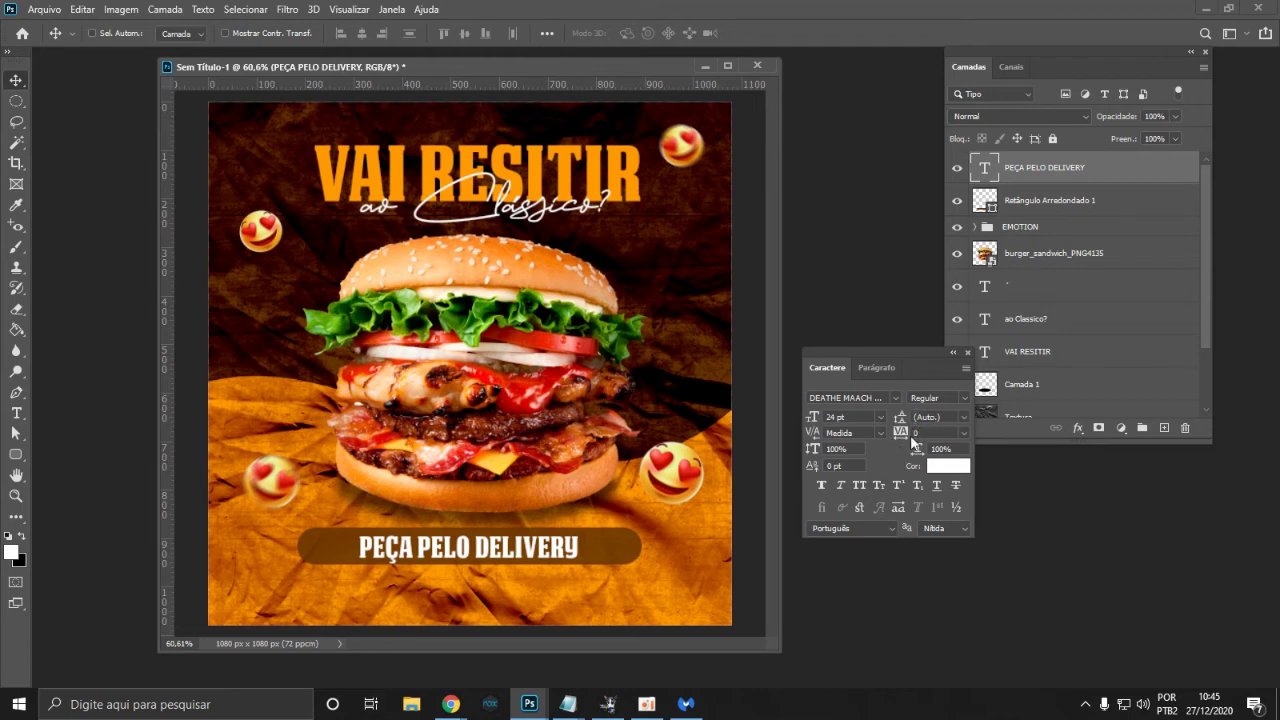
- Raise the PEÇA PELO DELIVERY tracking from 50 to 75 and nudge the banner slightly left
click(964, 432)
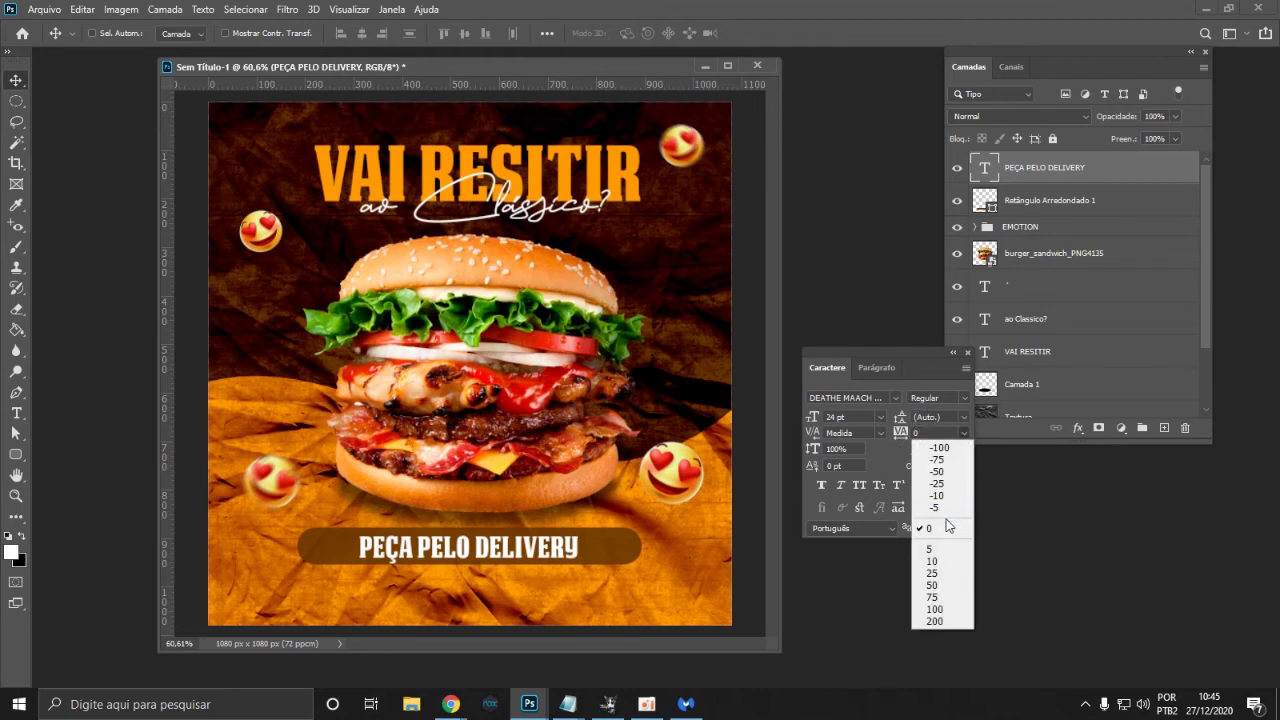
click(938, 585)
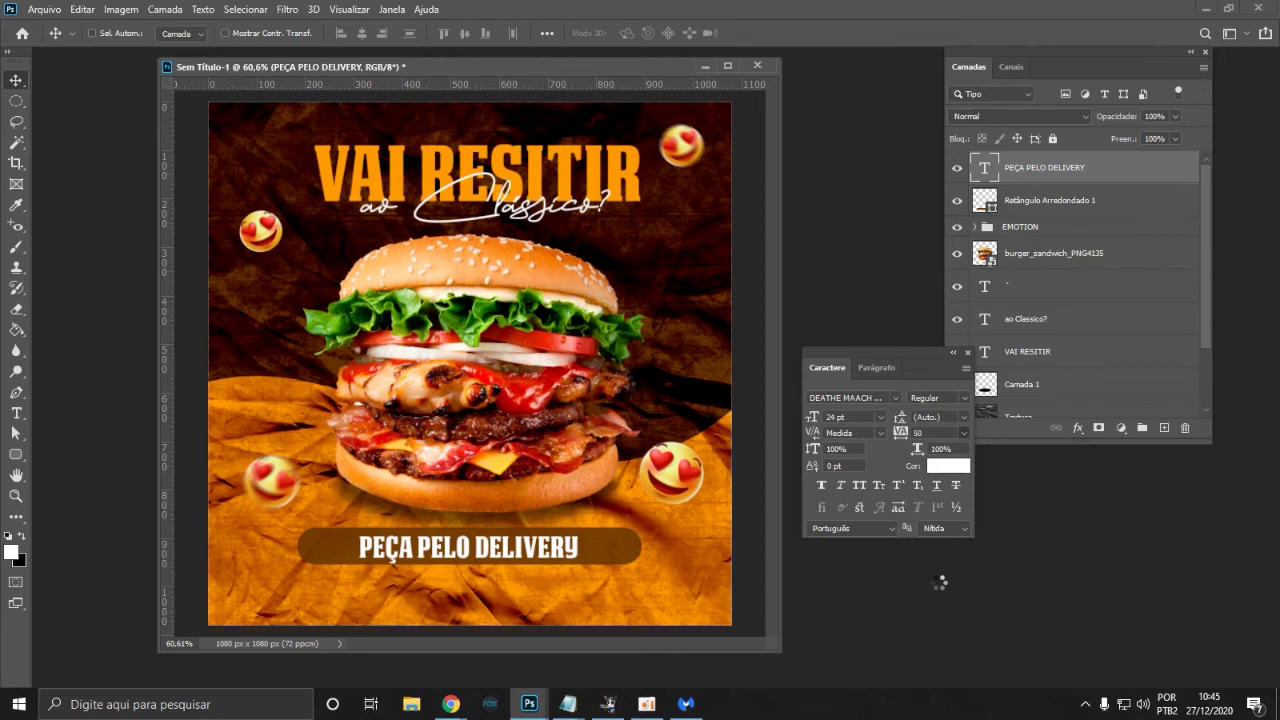
click(964, 432)
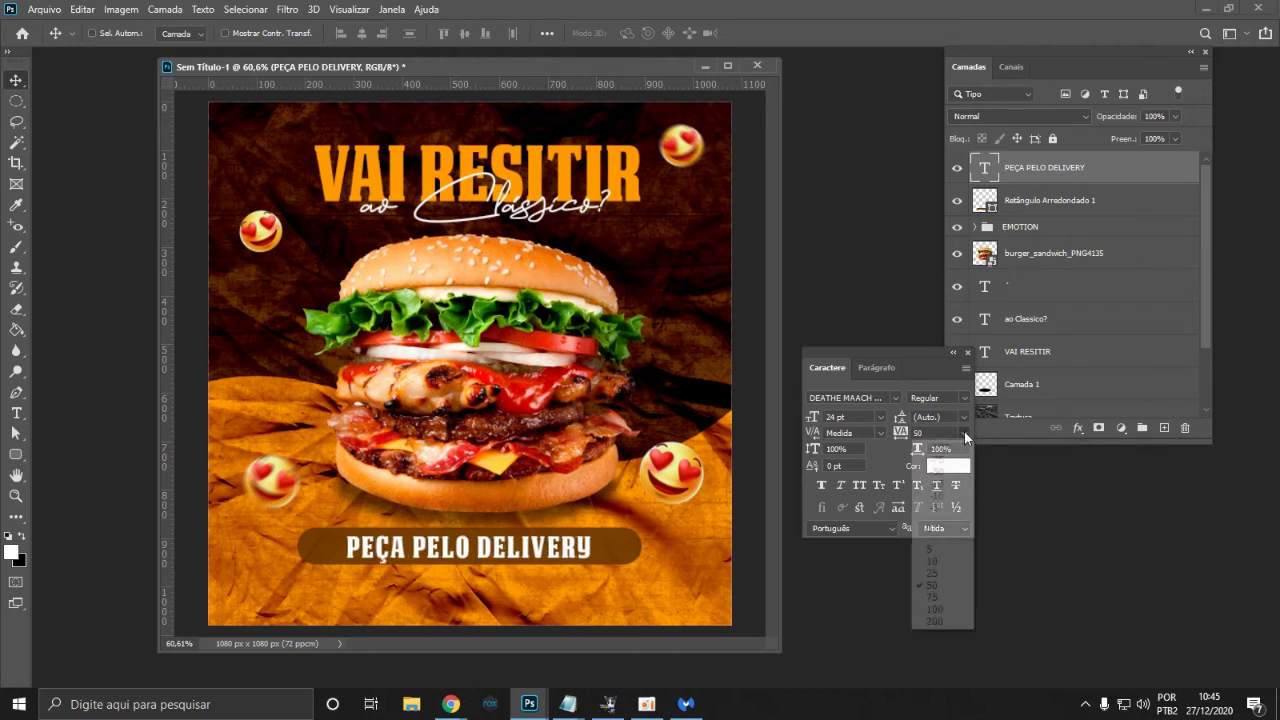
click(952, 598)
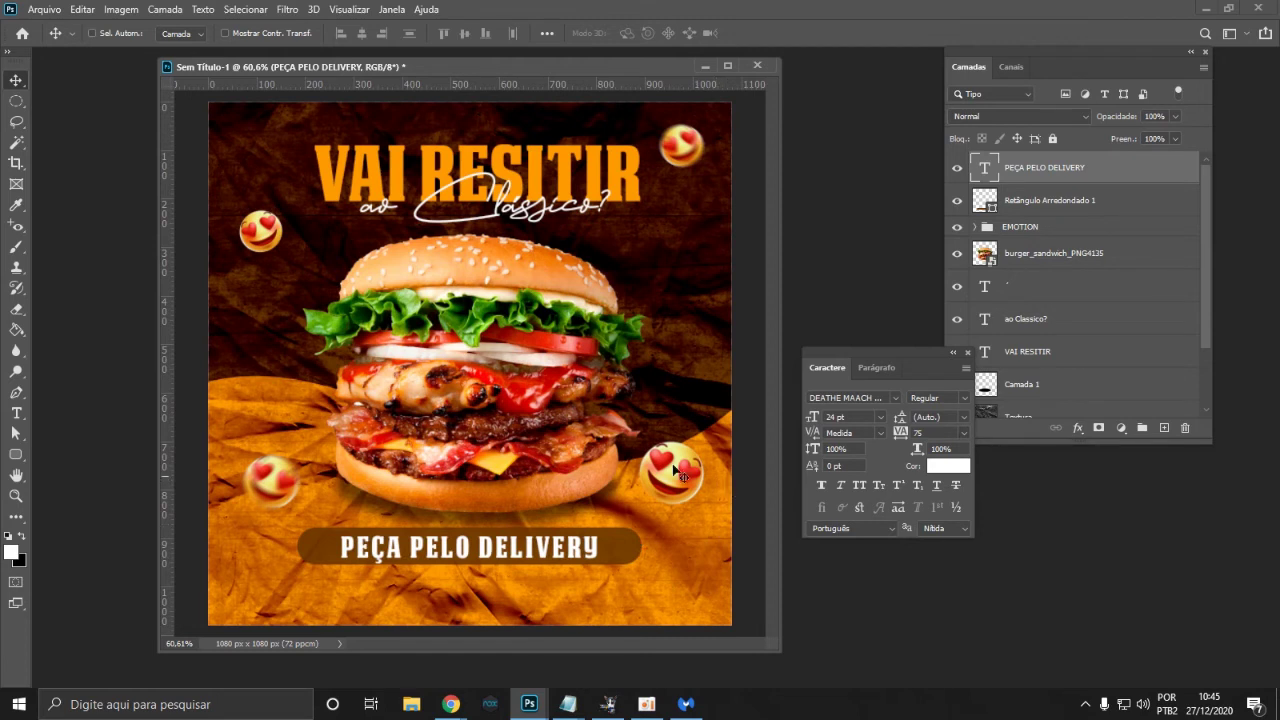
drag(530, 552, 530, 551)
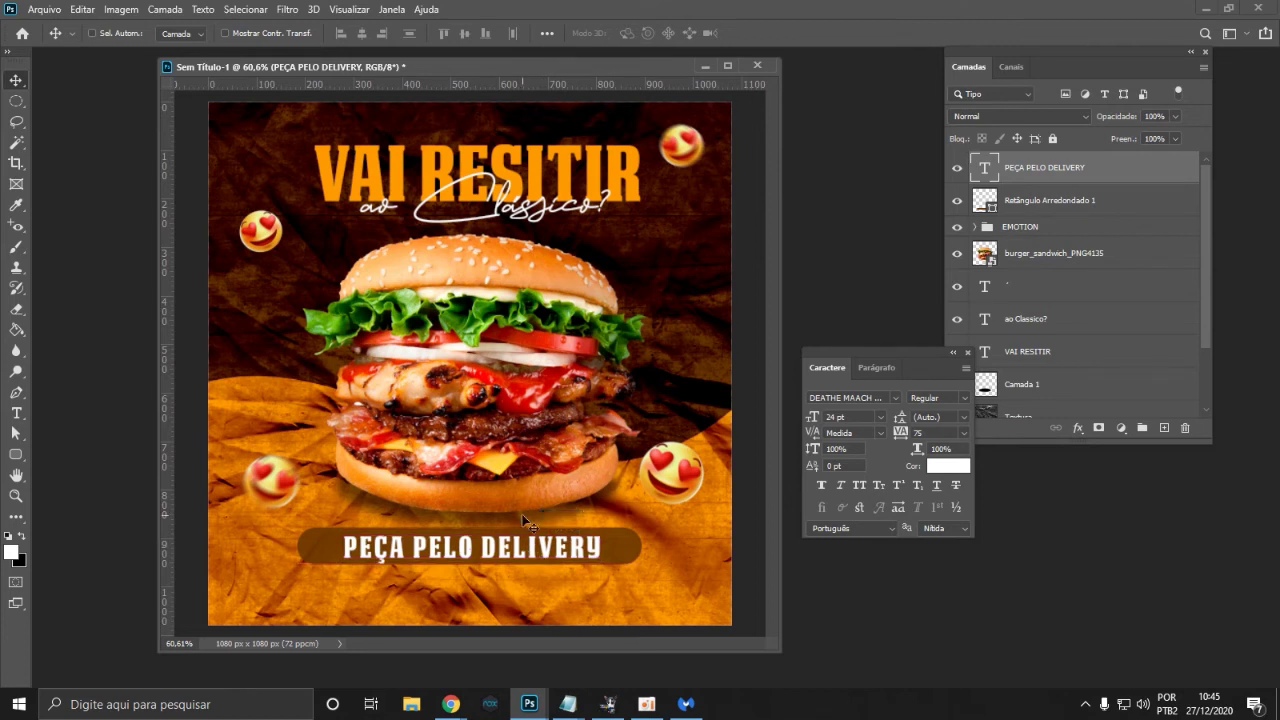
click(18, 416)
- Reset colours to default and type the phone number as a new text line below the banner
click(22, 540)
click(440, 590)
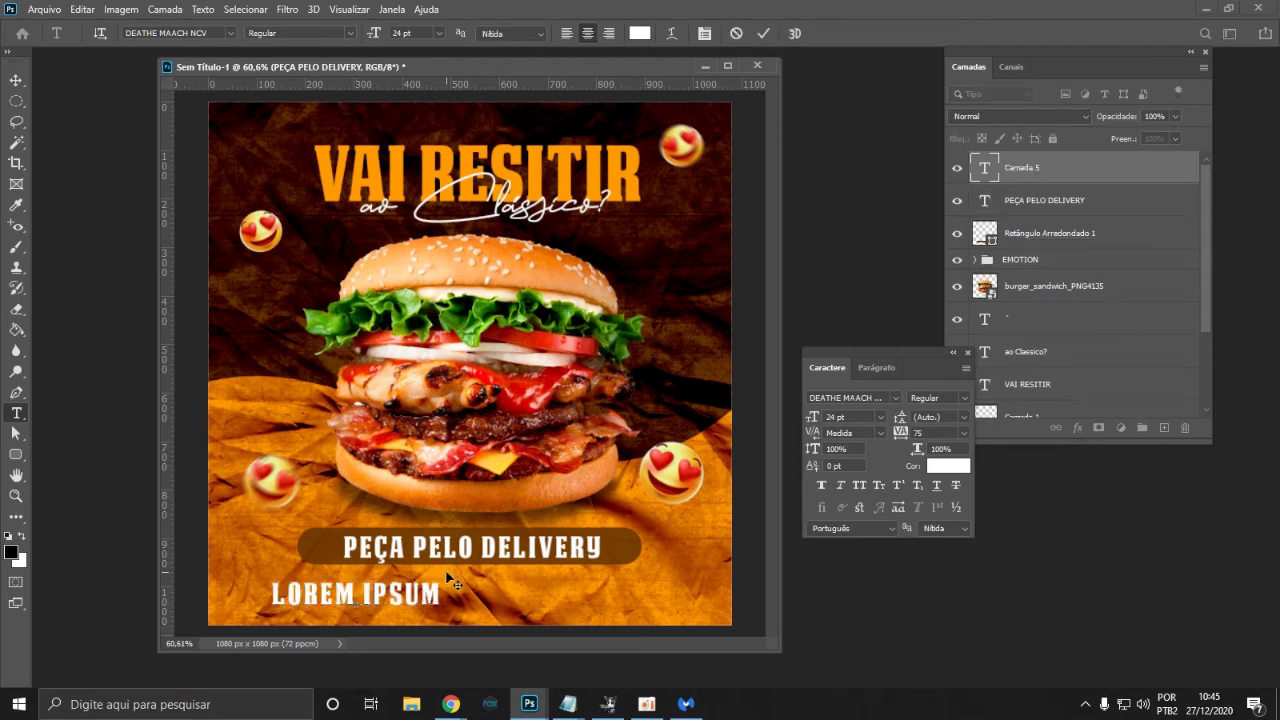
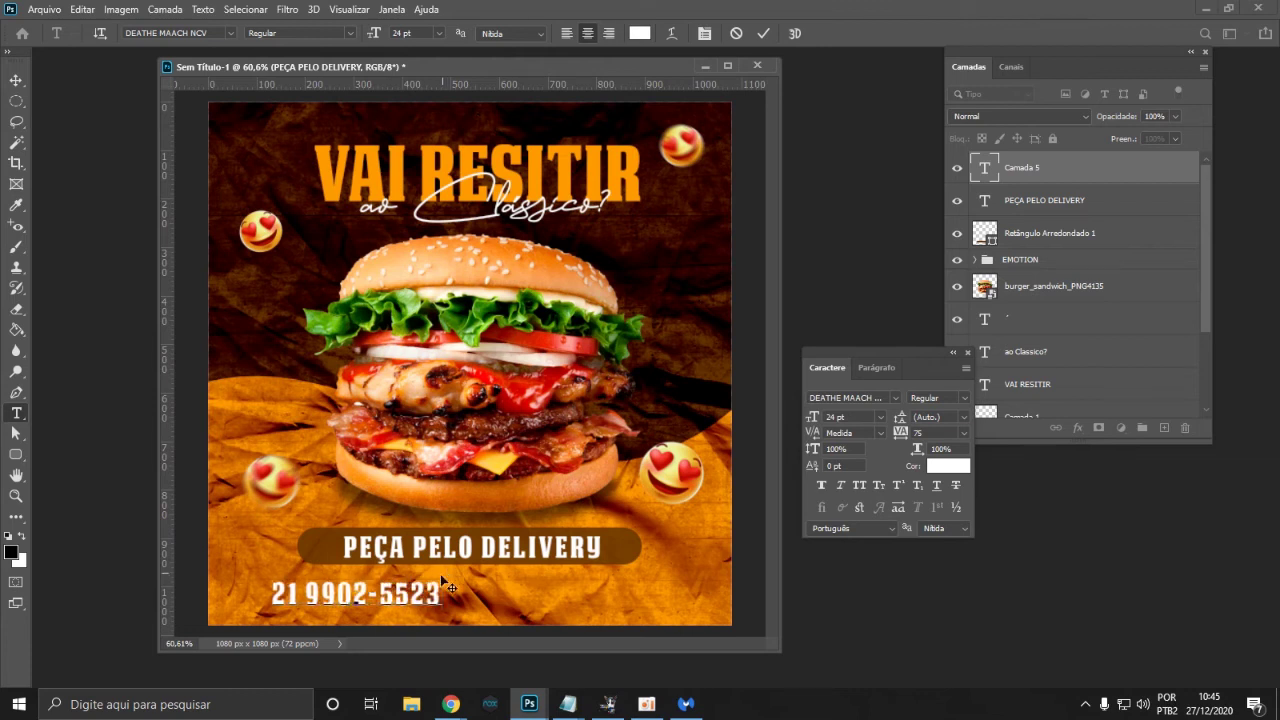
drag(271, 496, 371, 490)
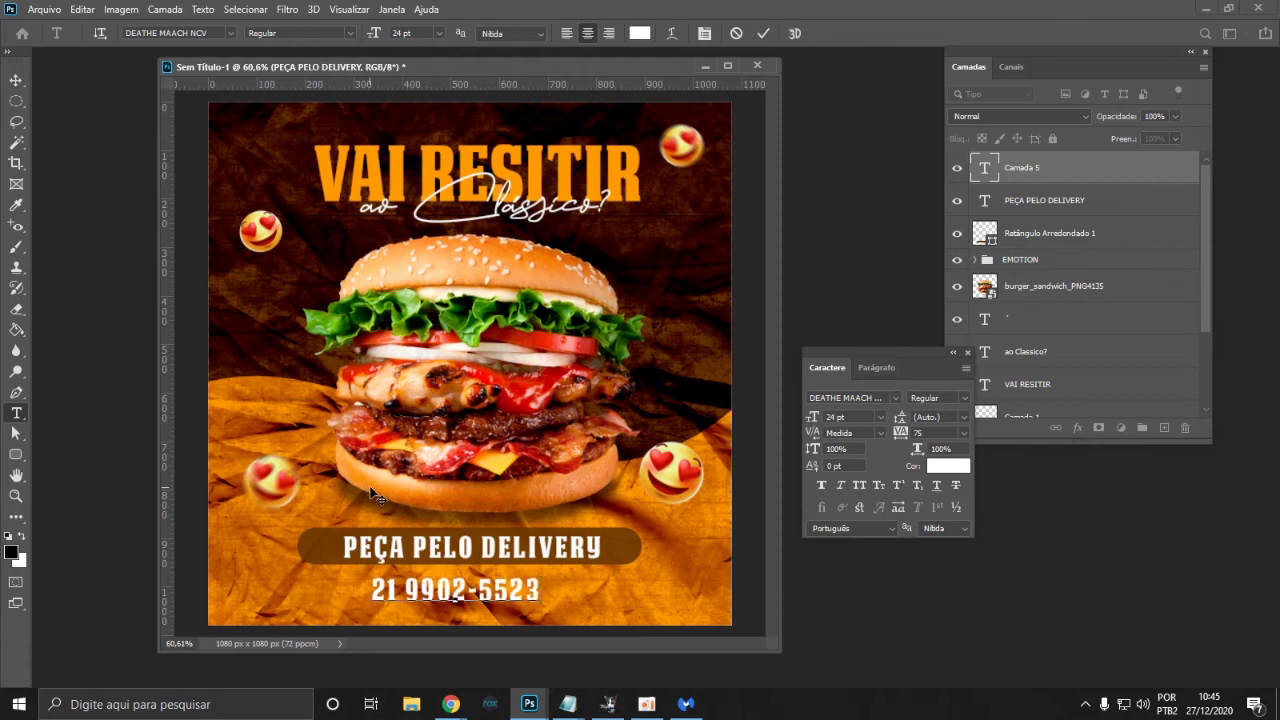
mouse_move(492, 588)
mouse_down()
mouse_move(480, 588)
mouse_move(546, 587)
mouse_up()
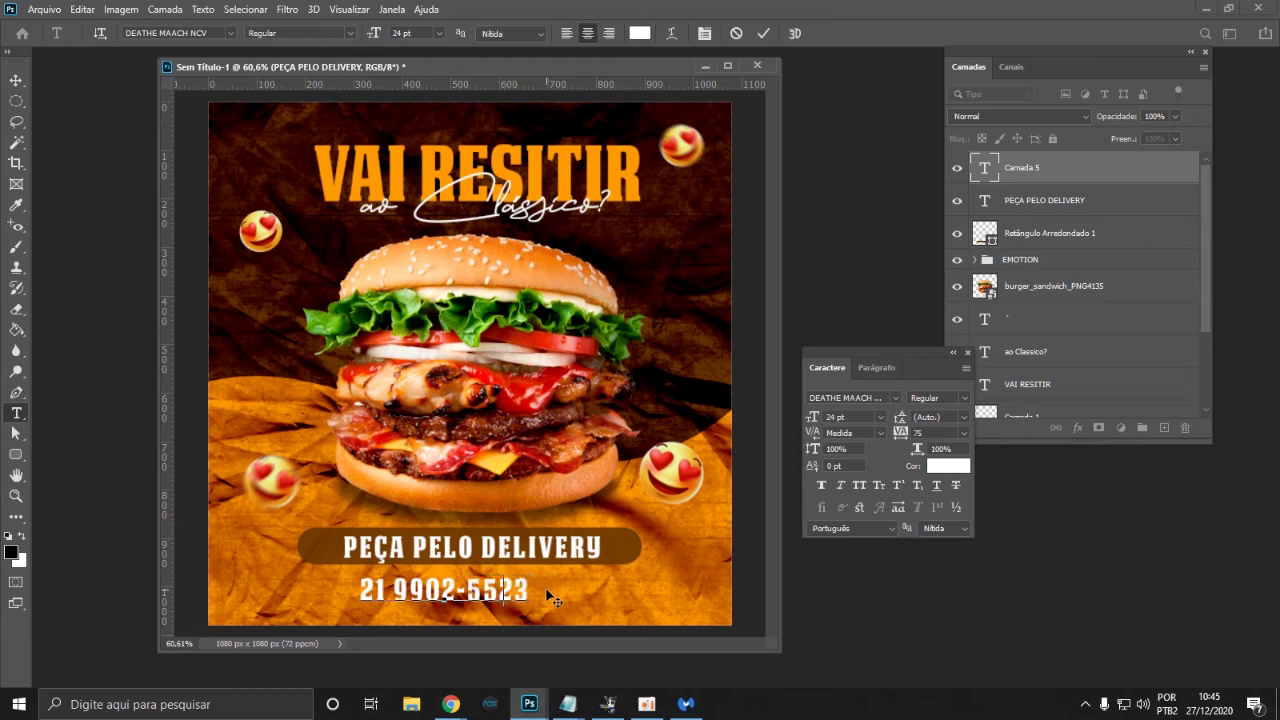
- Correct the phone number's digits, commit the text, and centre it under the banner
text(1111)
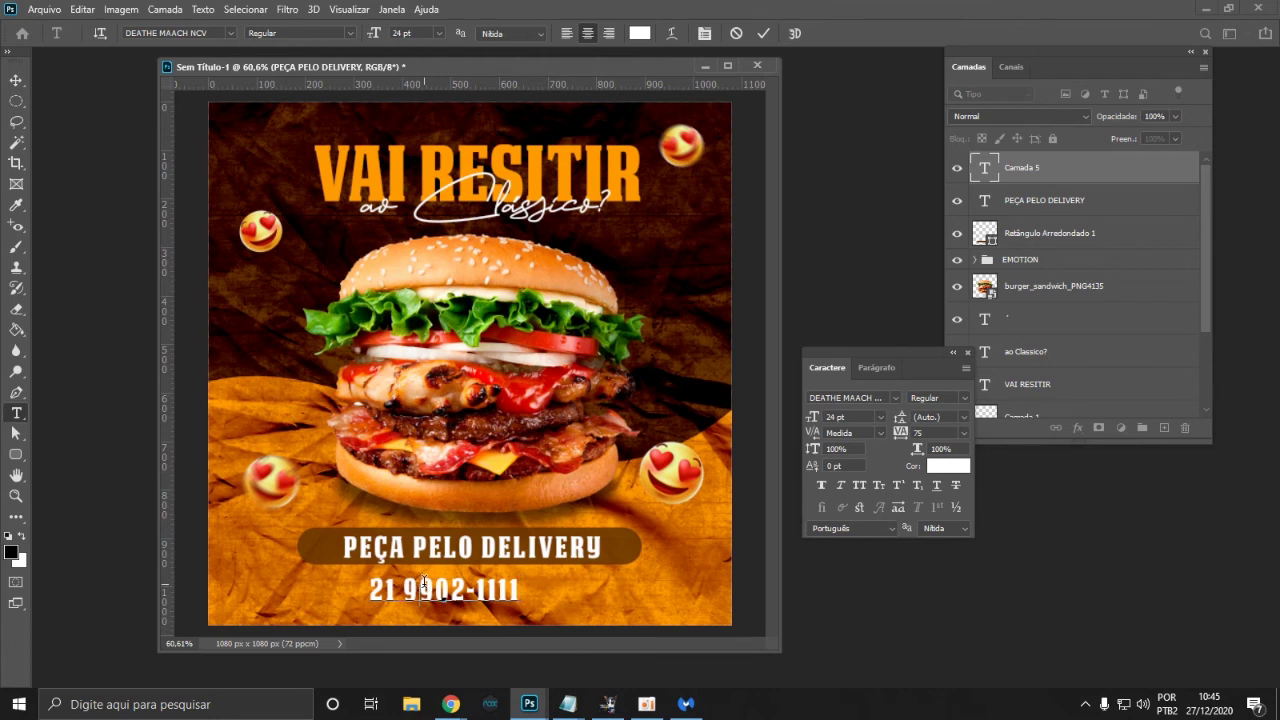
click(424, 586)
text(X)
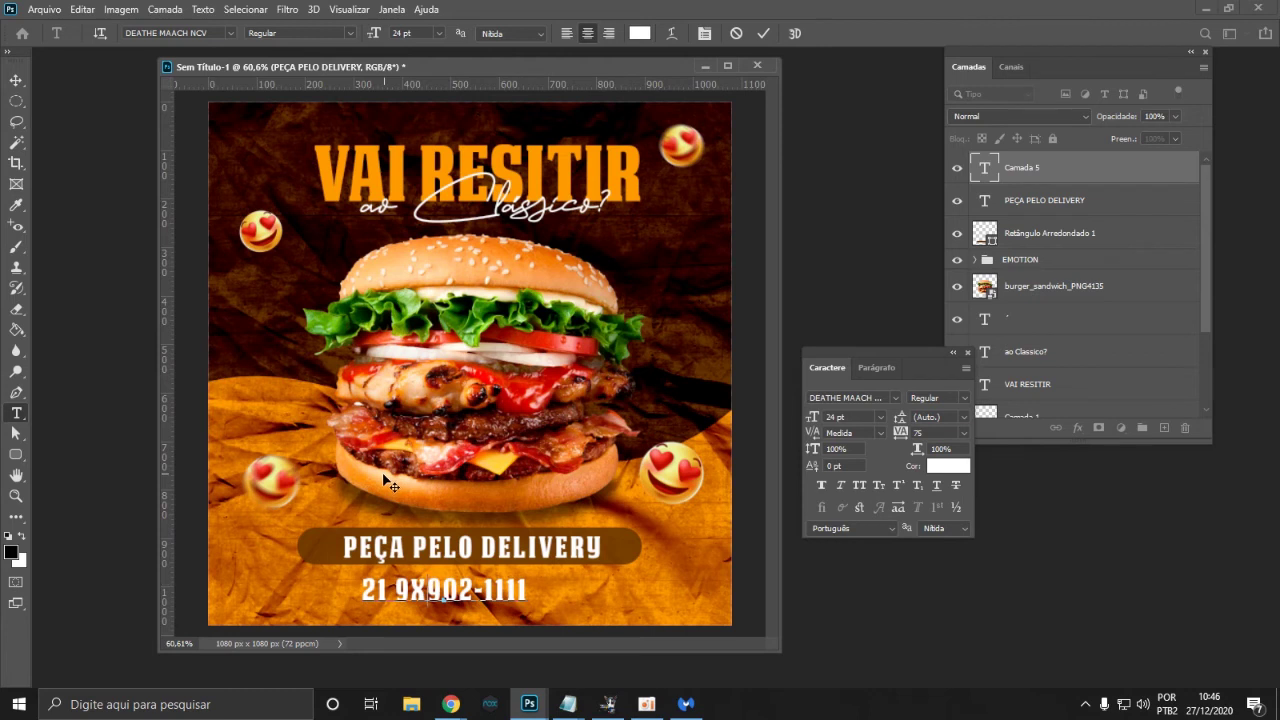
click(15, 80)
drag(539, 586, 545, 591)
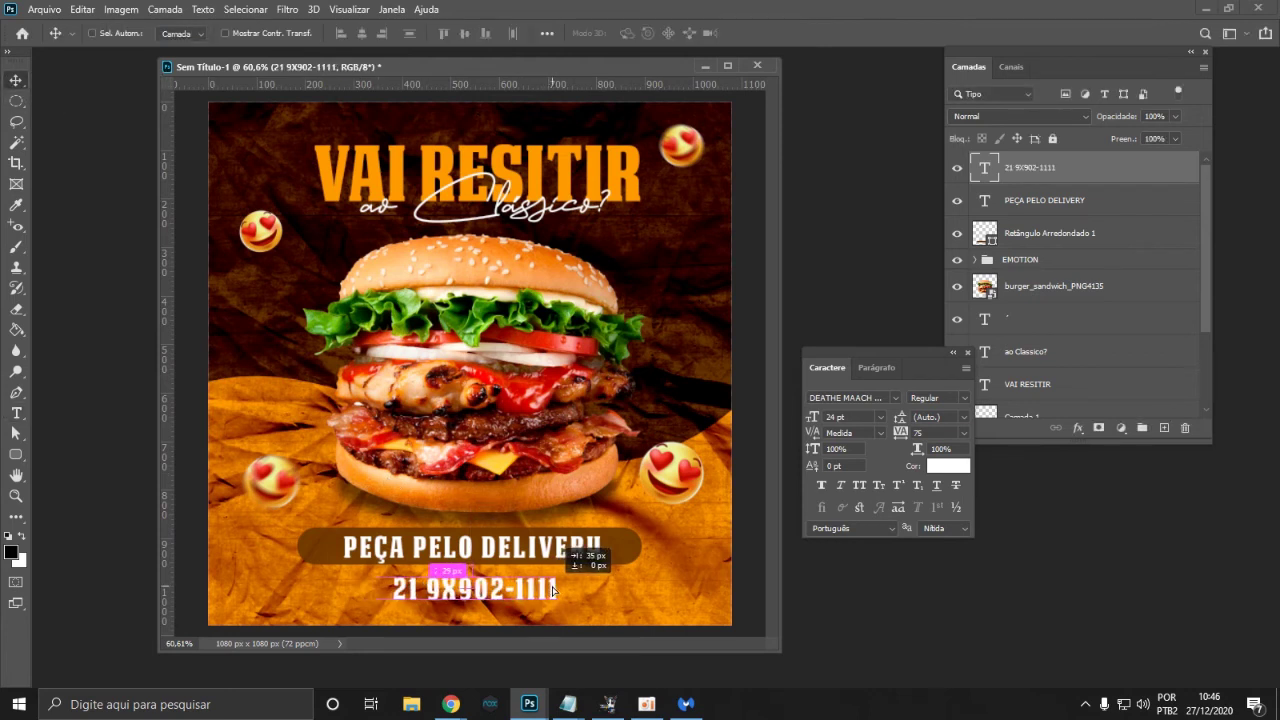
drag(545, 591, 519, 591)
- Set the phone number's text colour to black (#000000) and move the Character panel aside
click(16, 413)
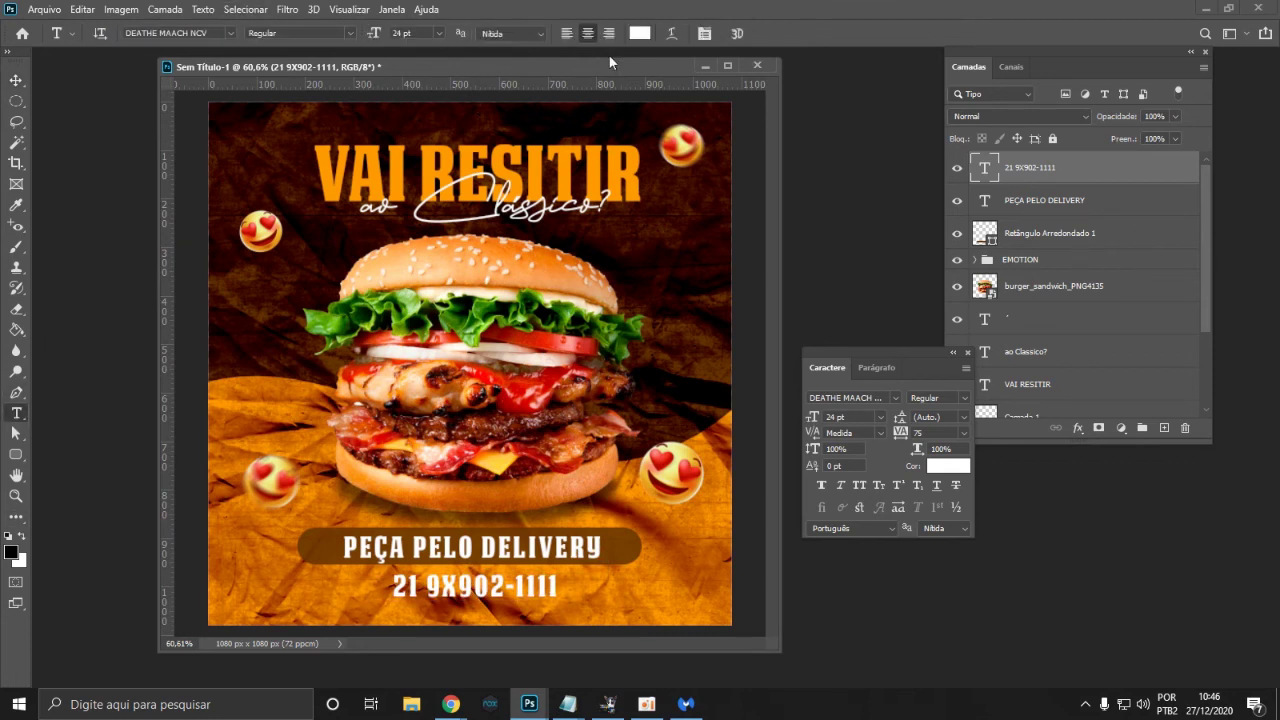
click(640, 33)
click(741, 573)
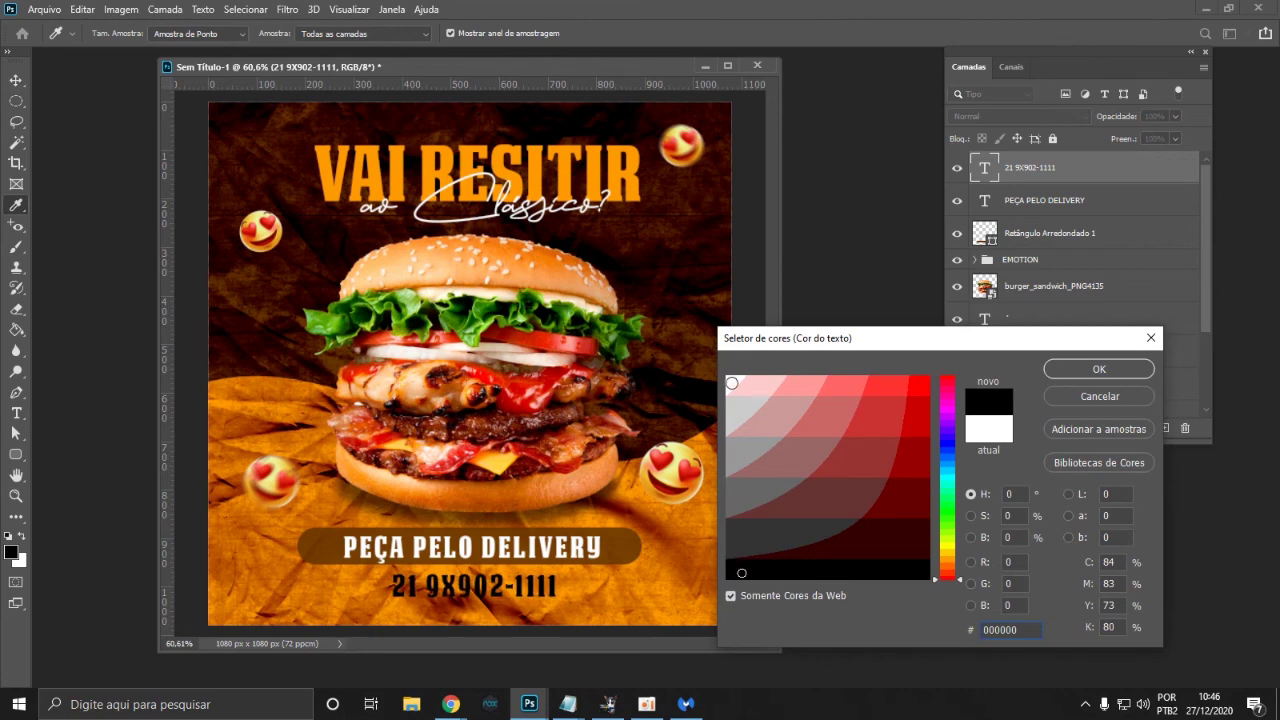
click(811, 387)
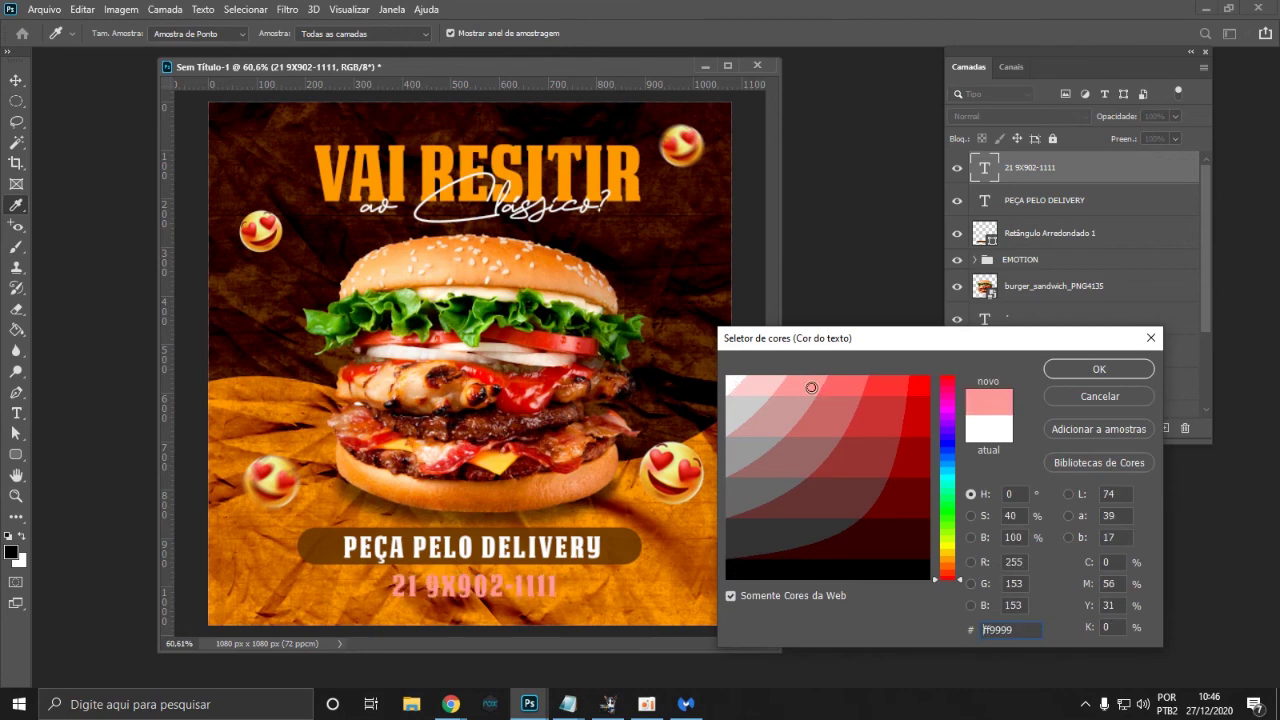
click(912, 571)
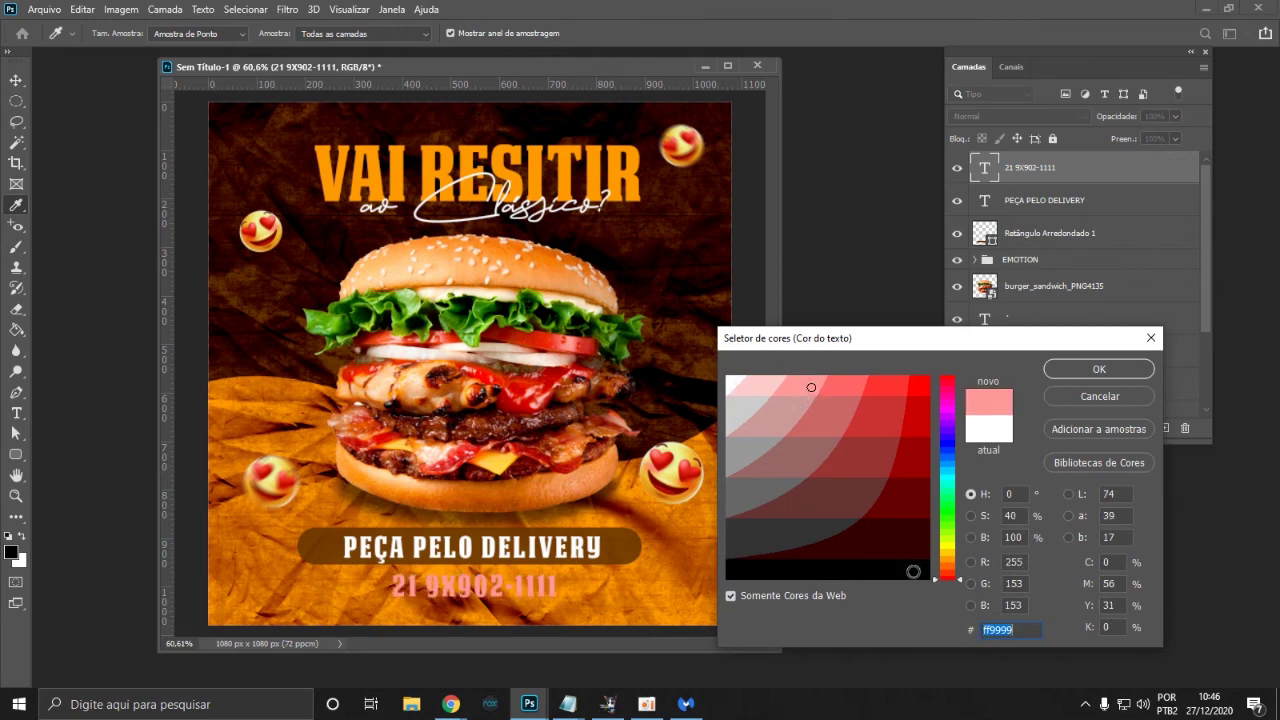
click(1060, 369)
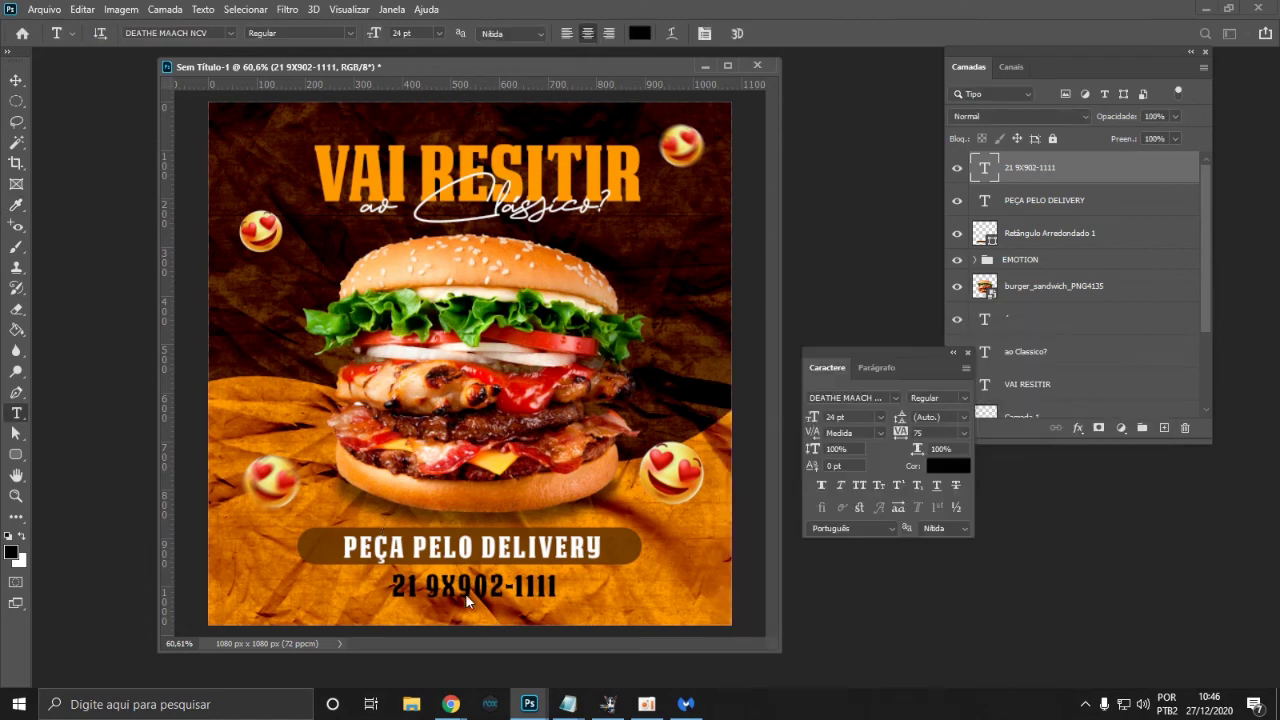
click(15, 82)
drag(405, 71, 395, 71)
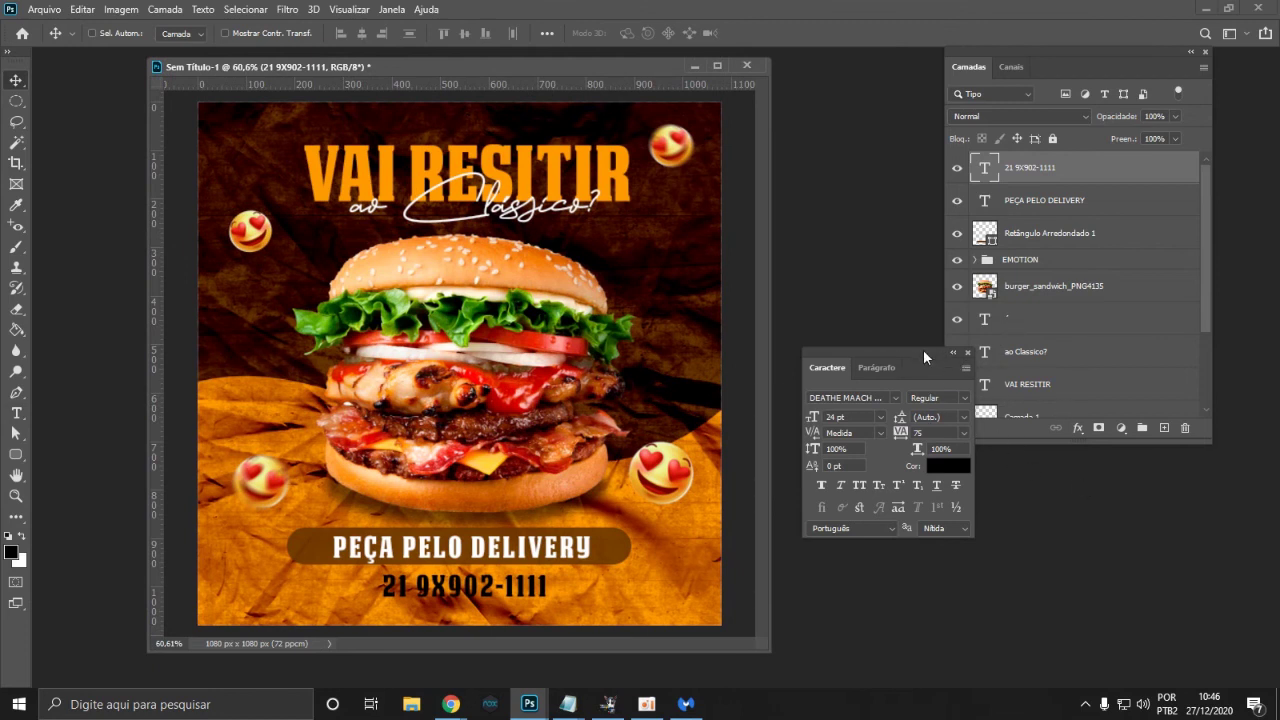
drag(924, 350, 1070, 487)
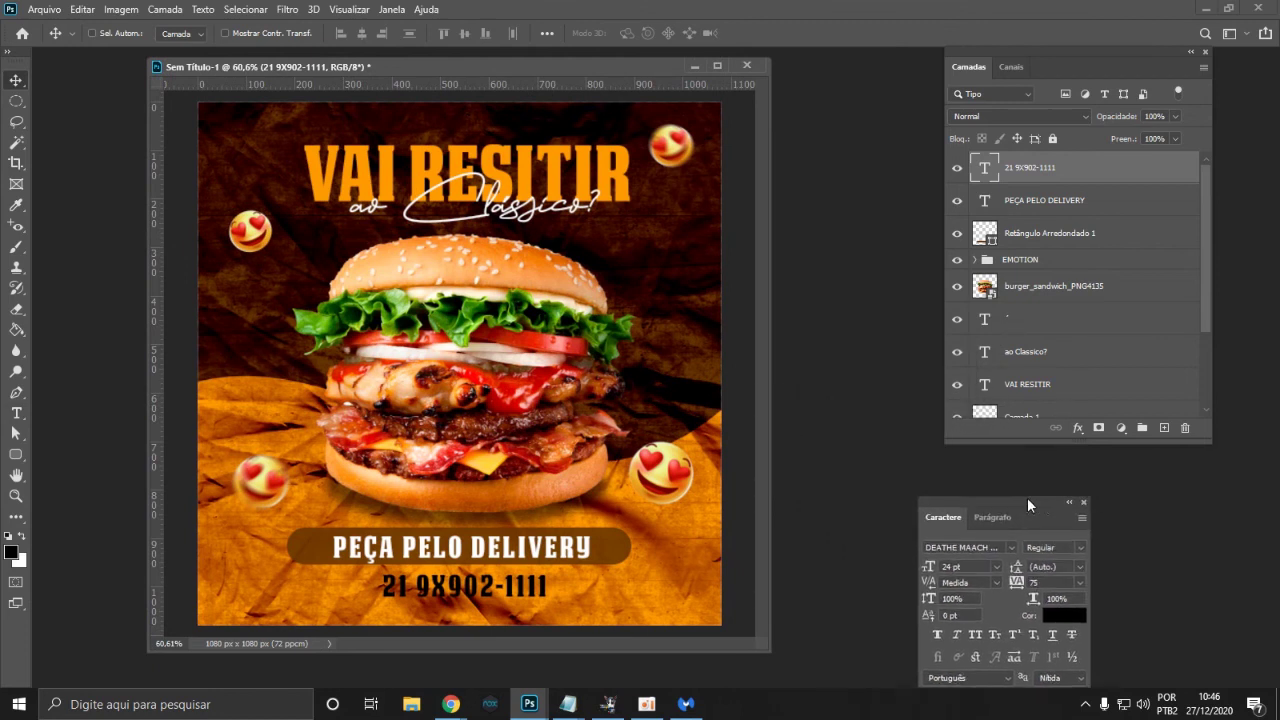
- Open the phone number layer's effects list and move the Layer Style window off the artwork
double_click(1099, 175)
drag(792, 307, 572, 362)
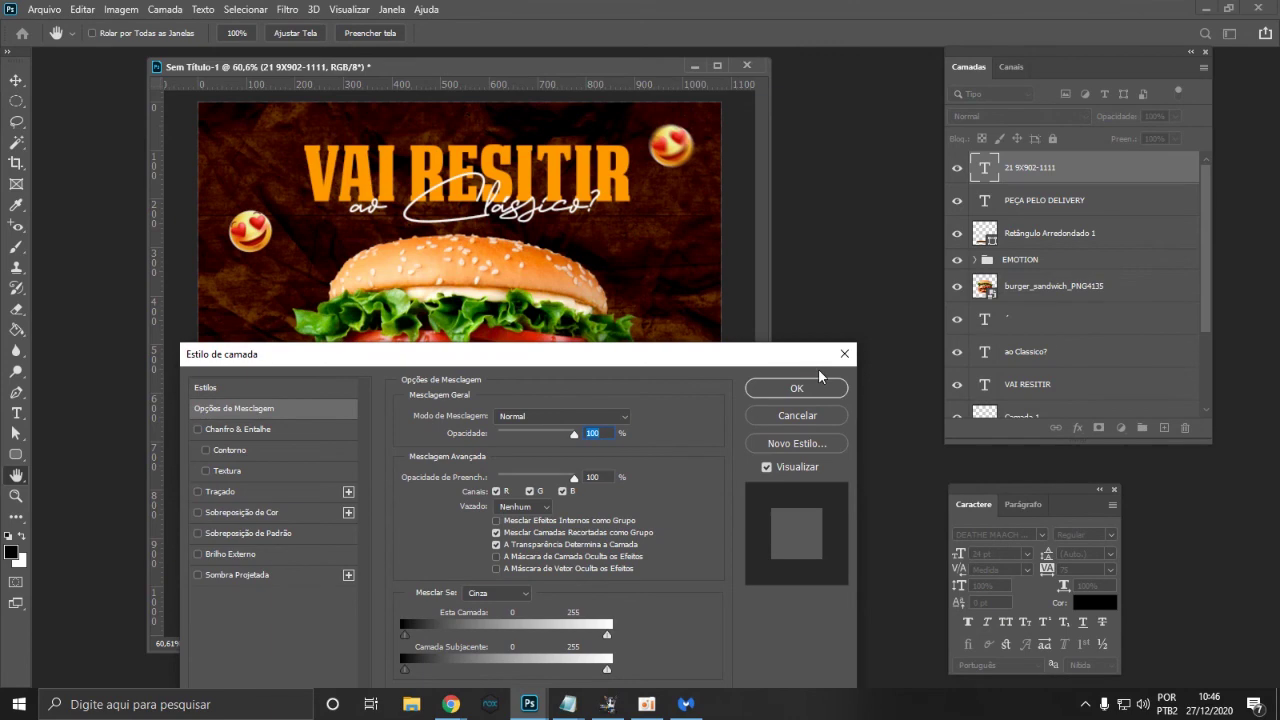
click(820, 388)
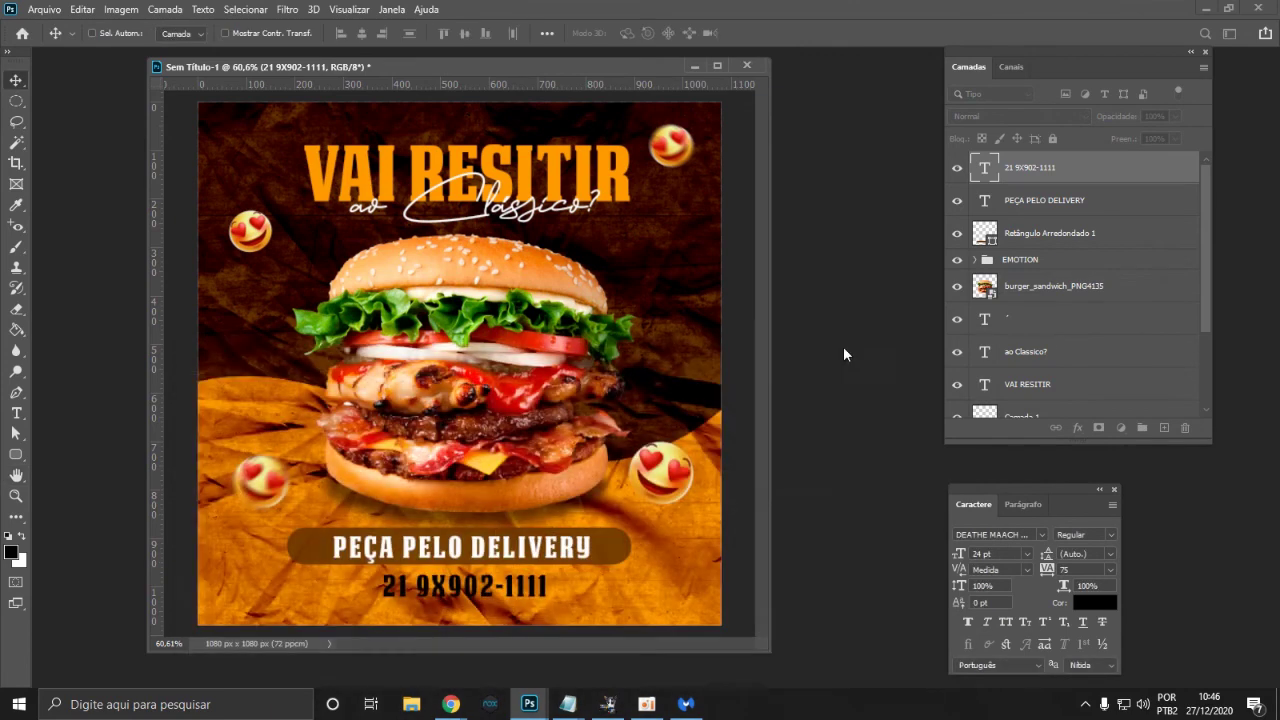
click(1079, 429)
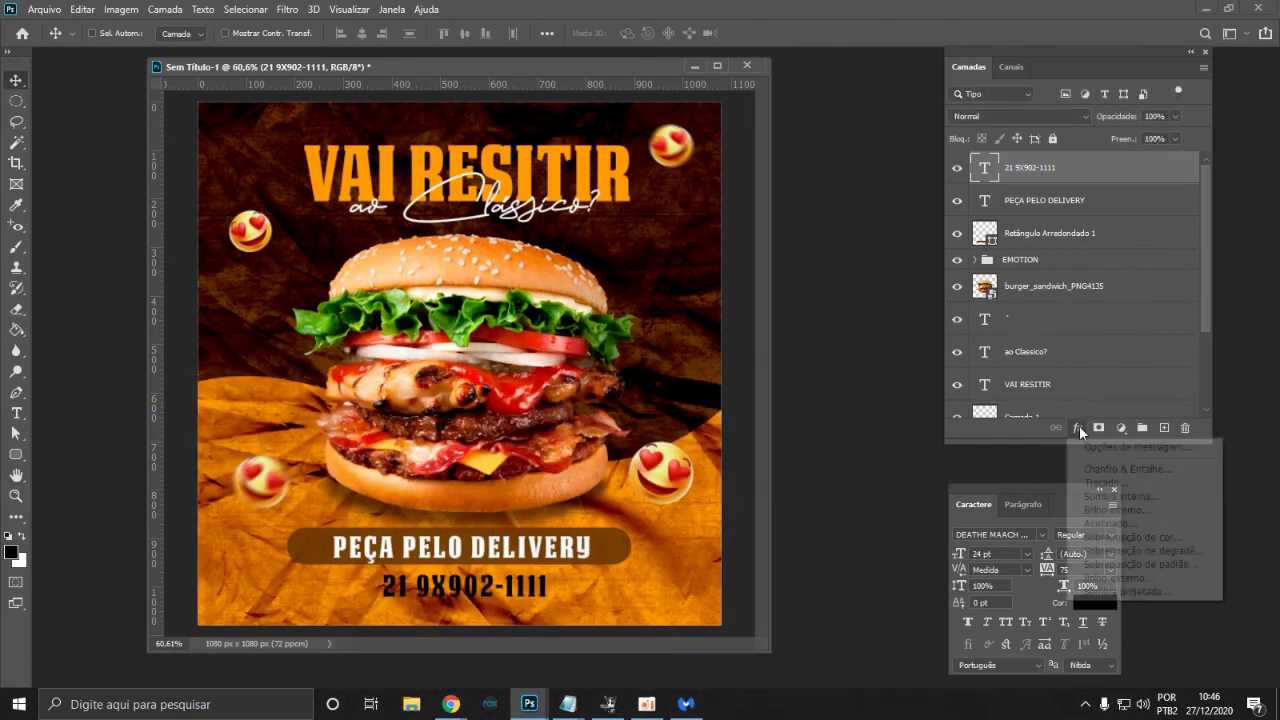
click(1100, 446)
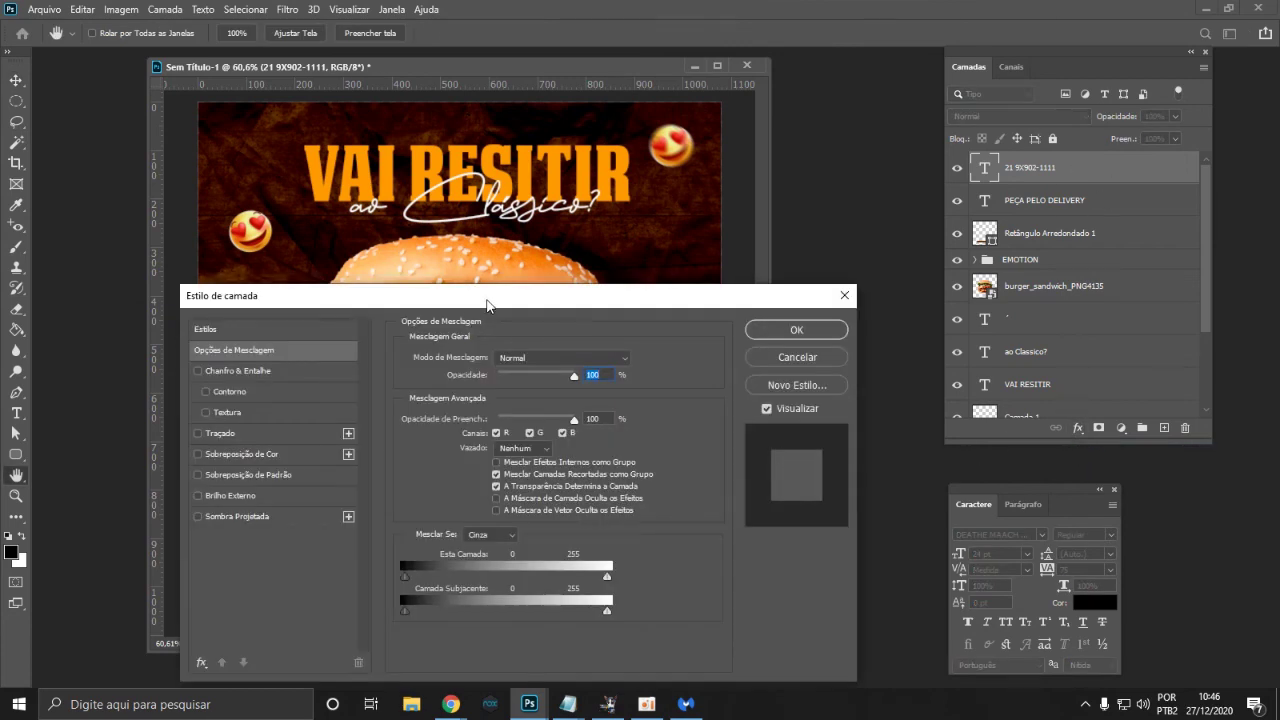
drag(487, 302, 914, 223)
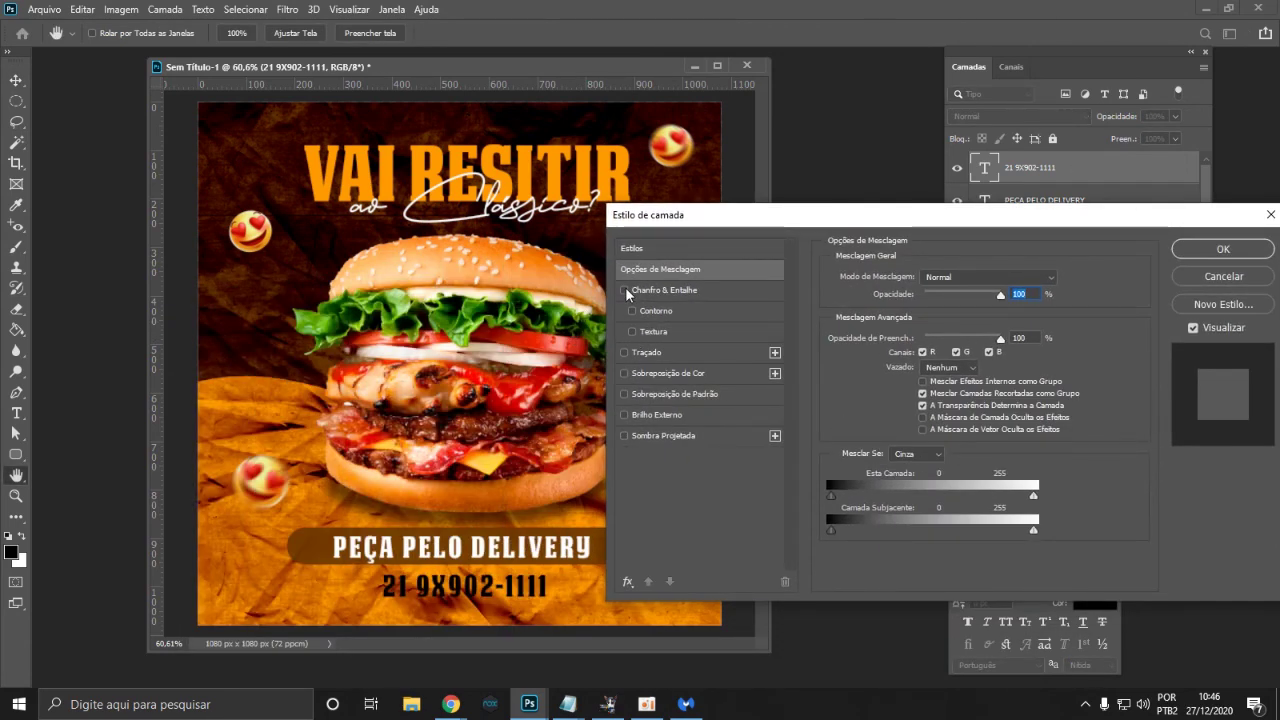
- Add a 2 px stroke (Traçado) to the phone number and apply it
click(625, 353)
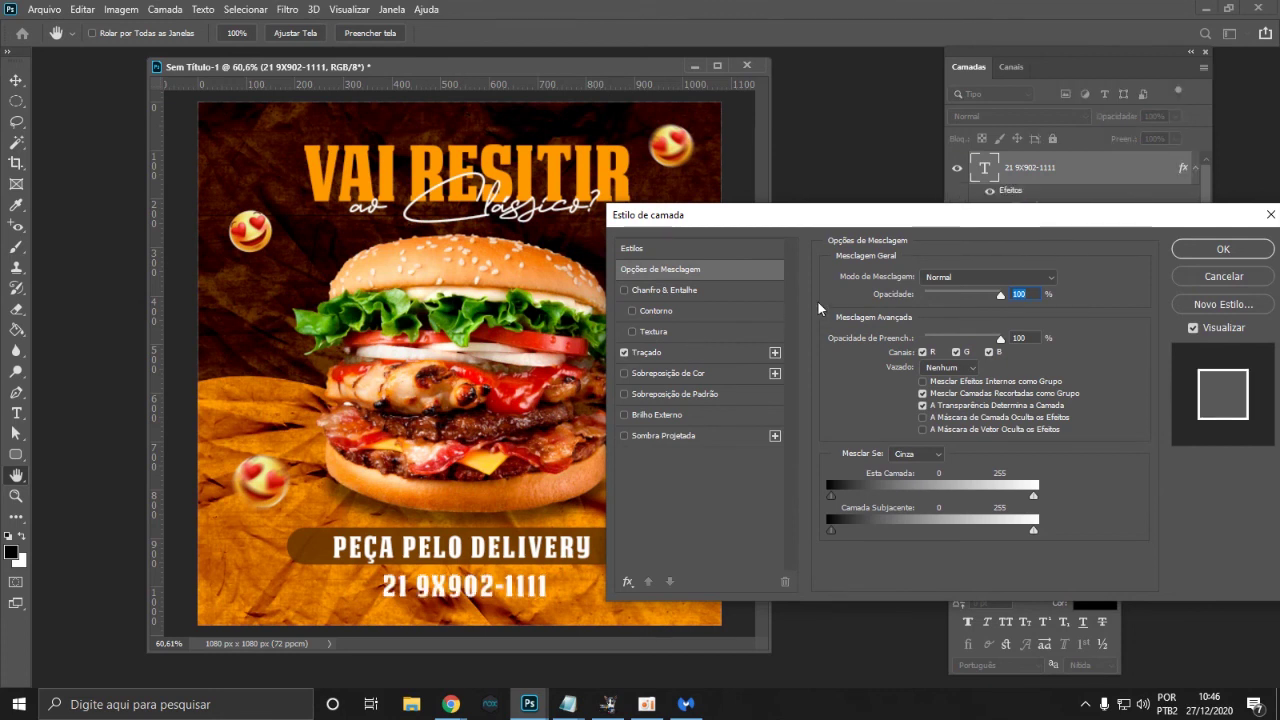
click(656, 356)
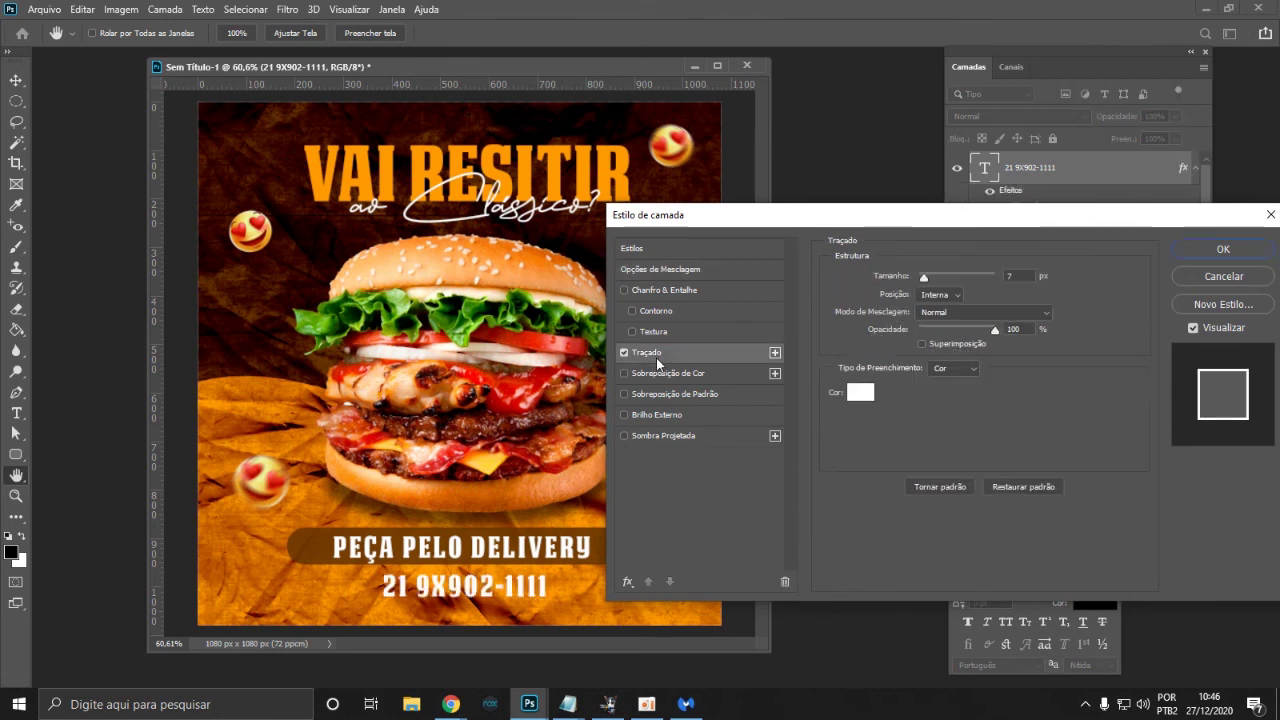
drag(943, 286, 921, 286)
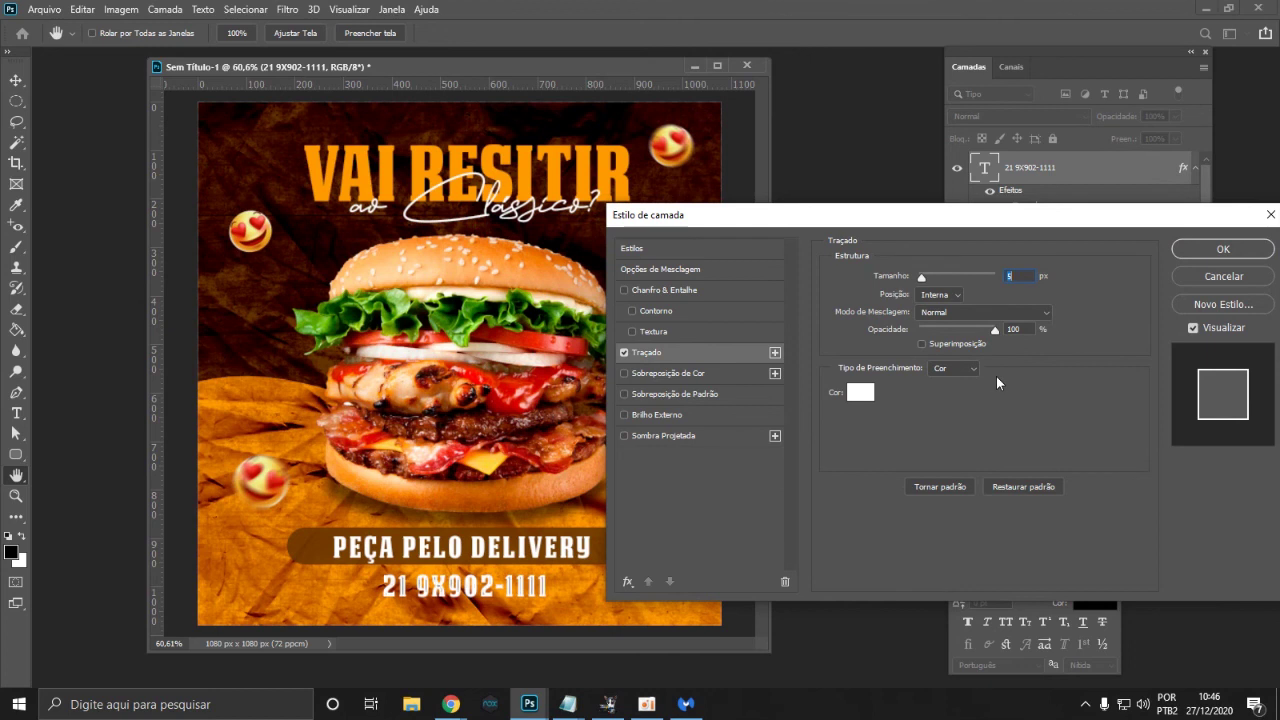
key(Down)
key(Down)
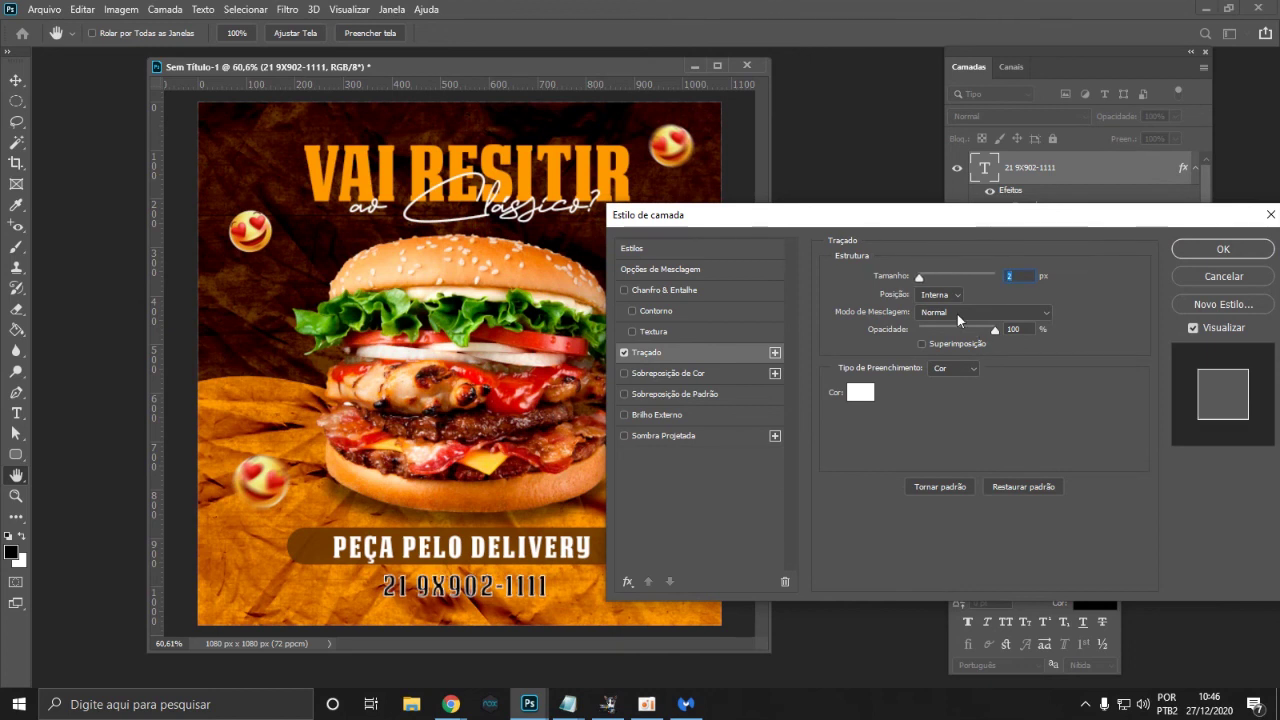
click(1222, 249)
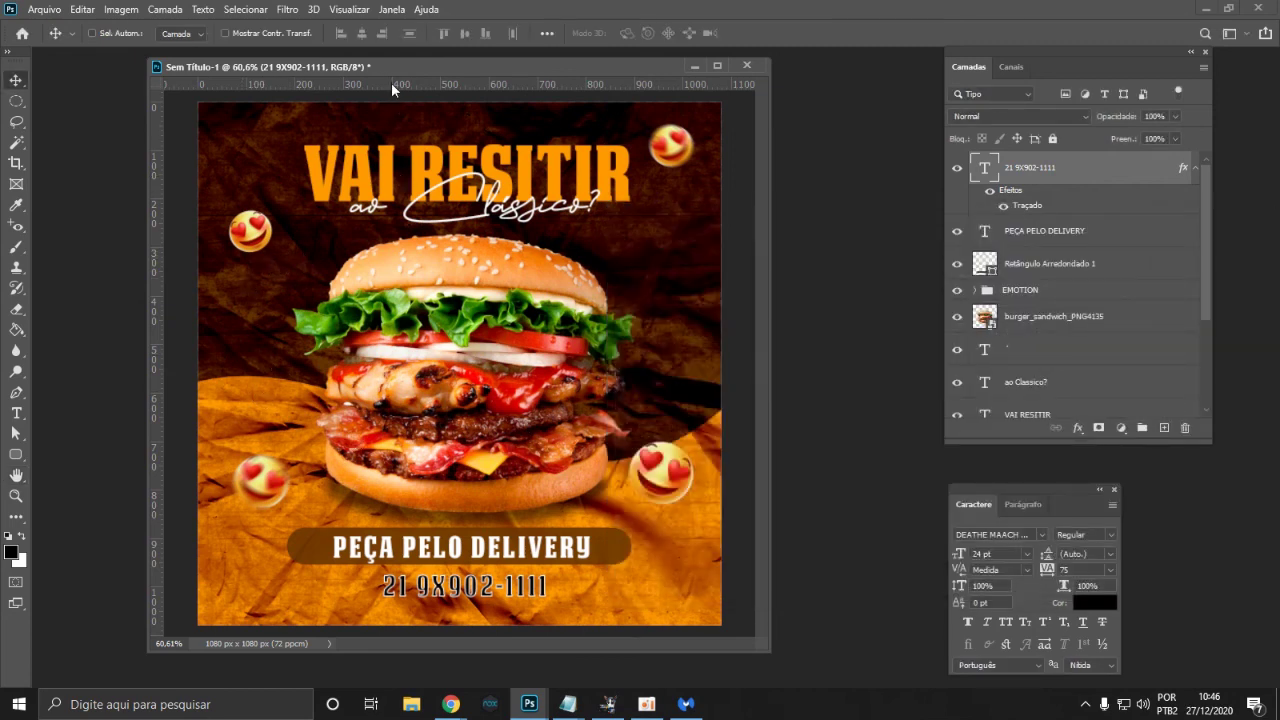
drag(405, 68, 385, 70)
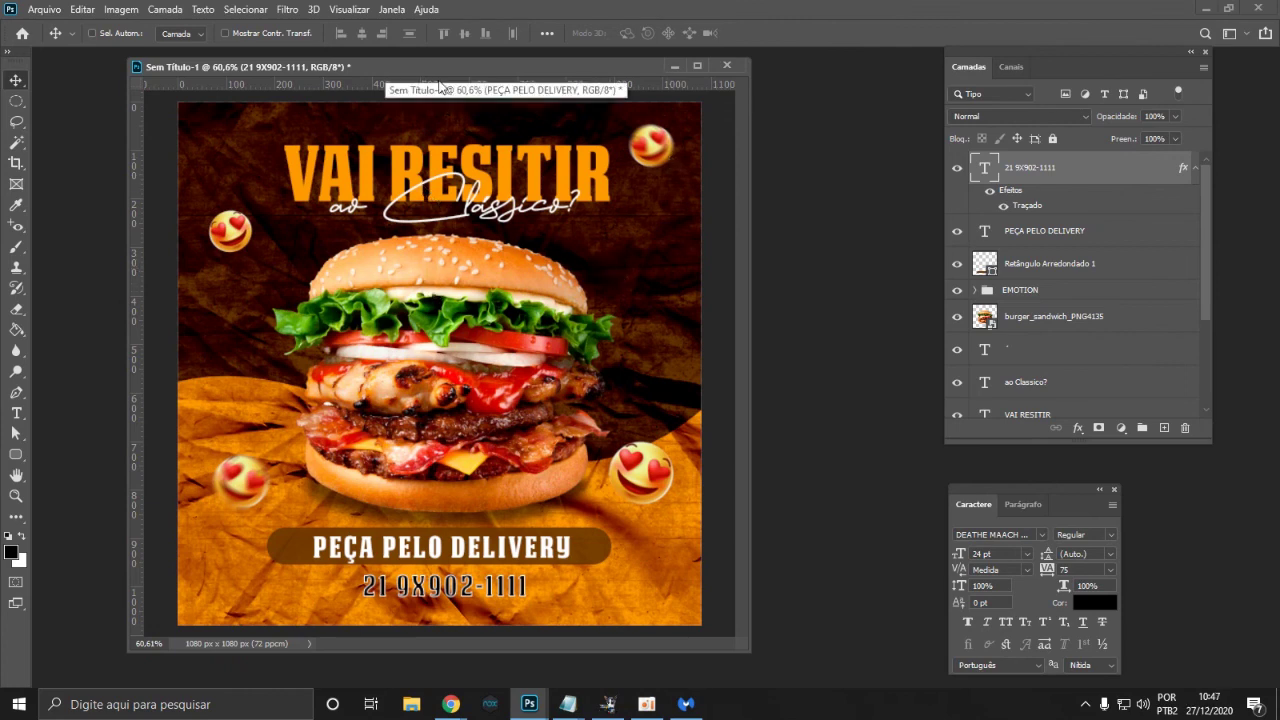
drag(442, 66, 455, 79)
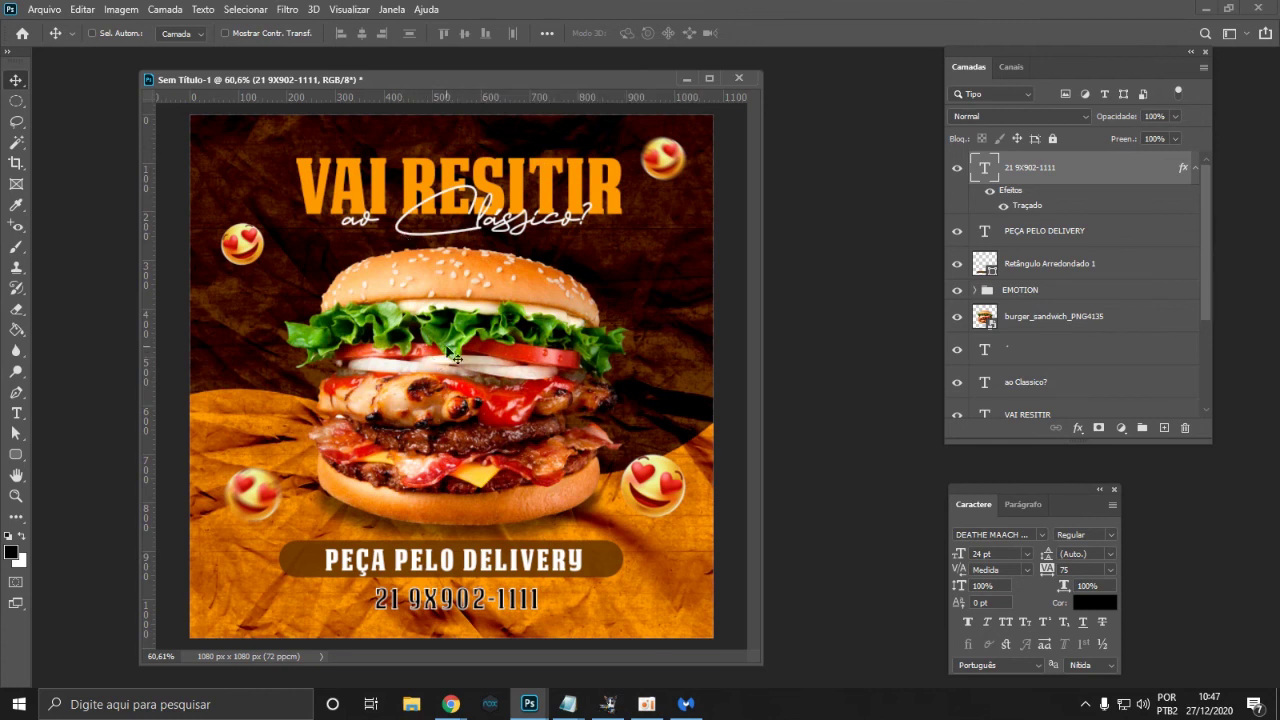
mouse_move(434, 77)
mouse_down()
mouse_move(413, 77)
mouse_move(490, 72)
mouse_up()
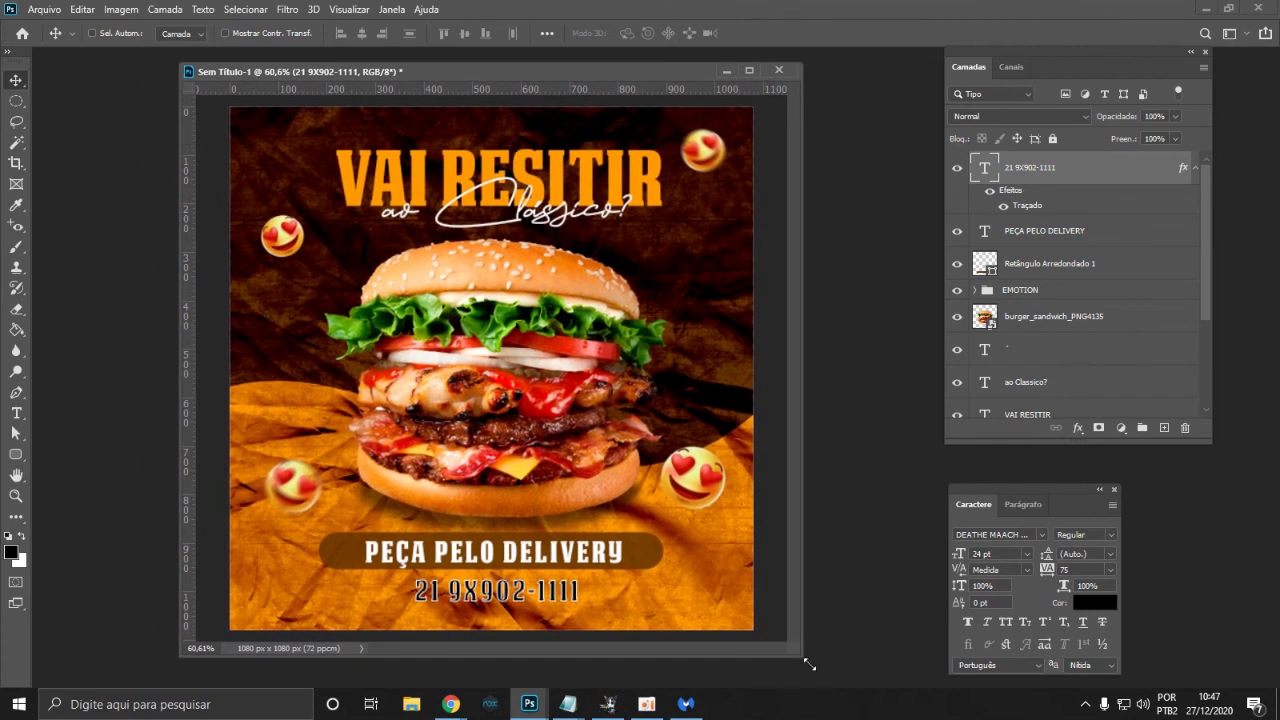
drag(800, 658, 845, 677)
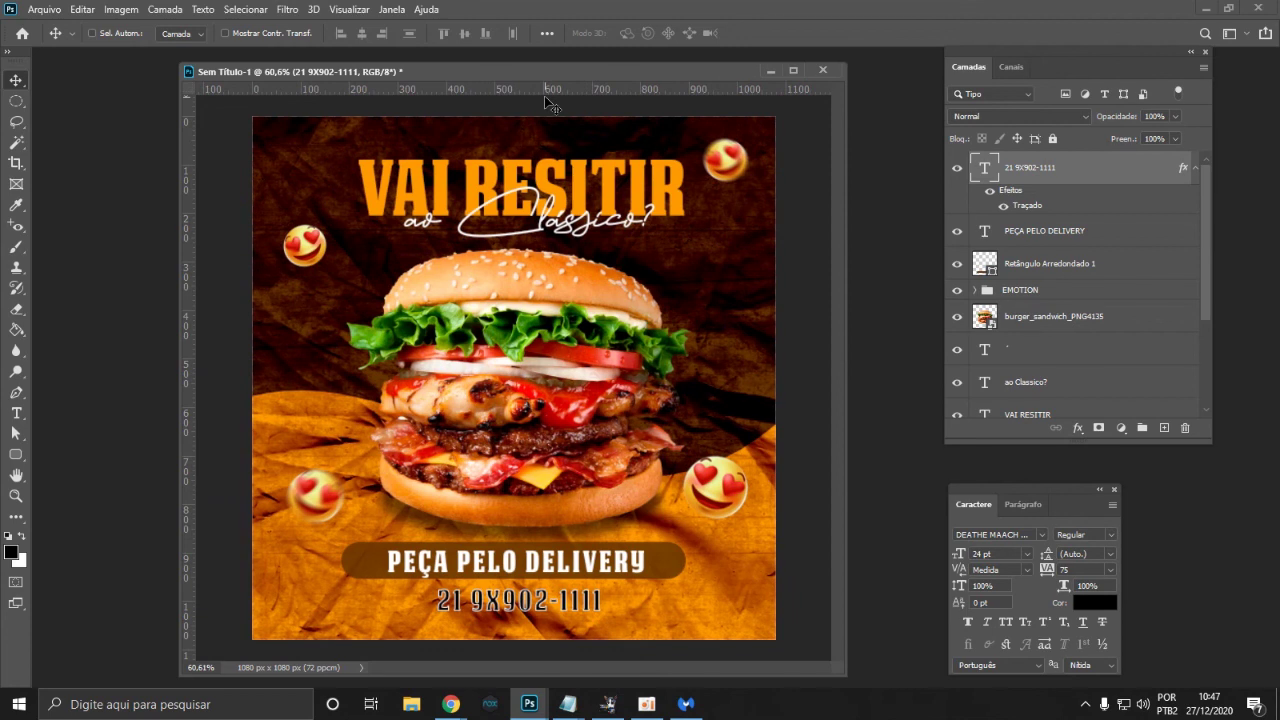
drag(526, 69, 489, 71)
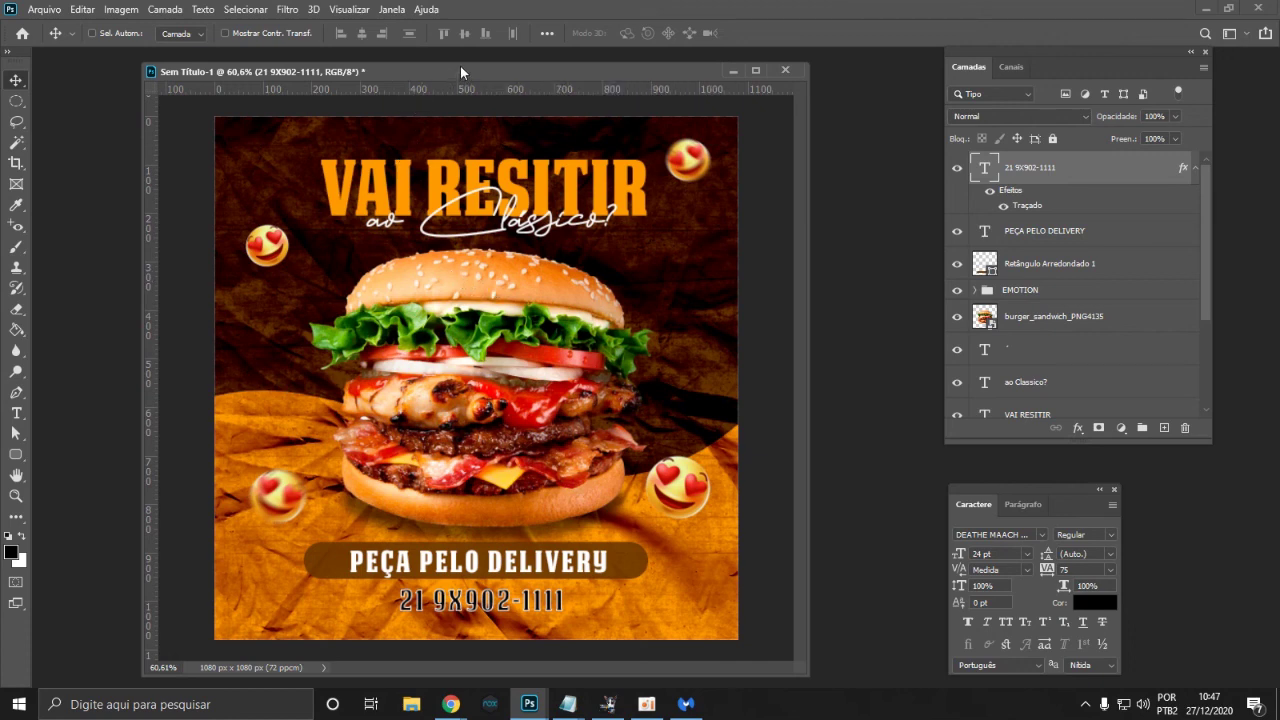
drag(461, 68, 445, 68)
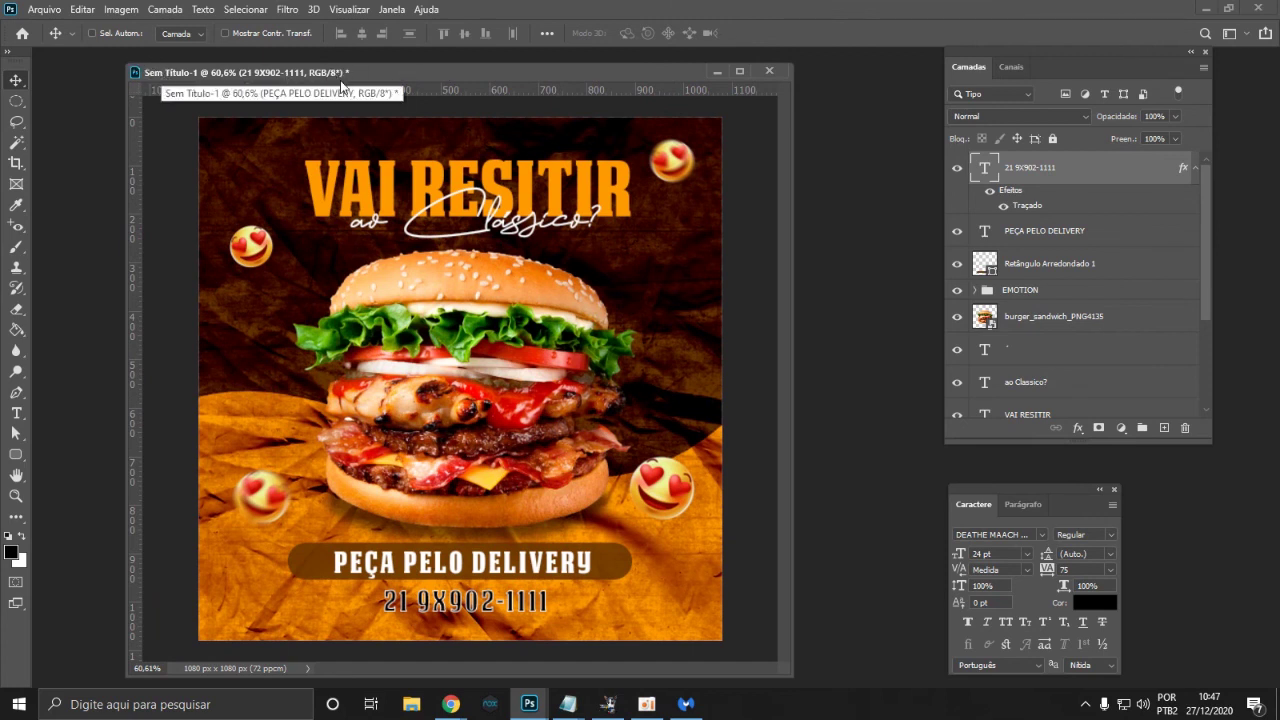
drag(388, 72, 449, 69)
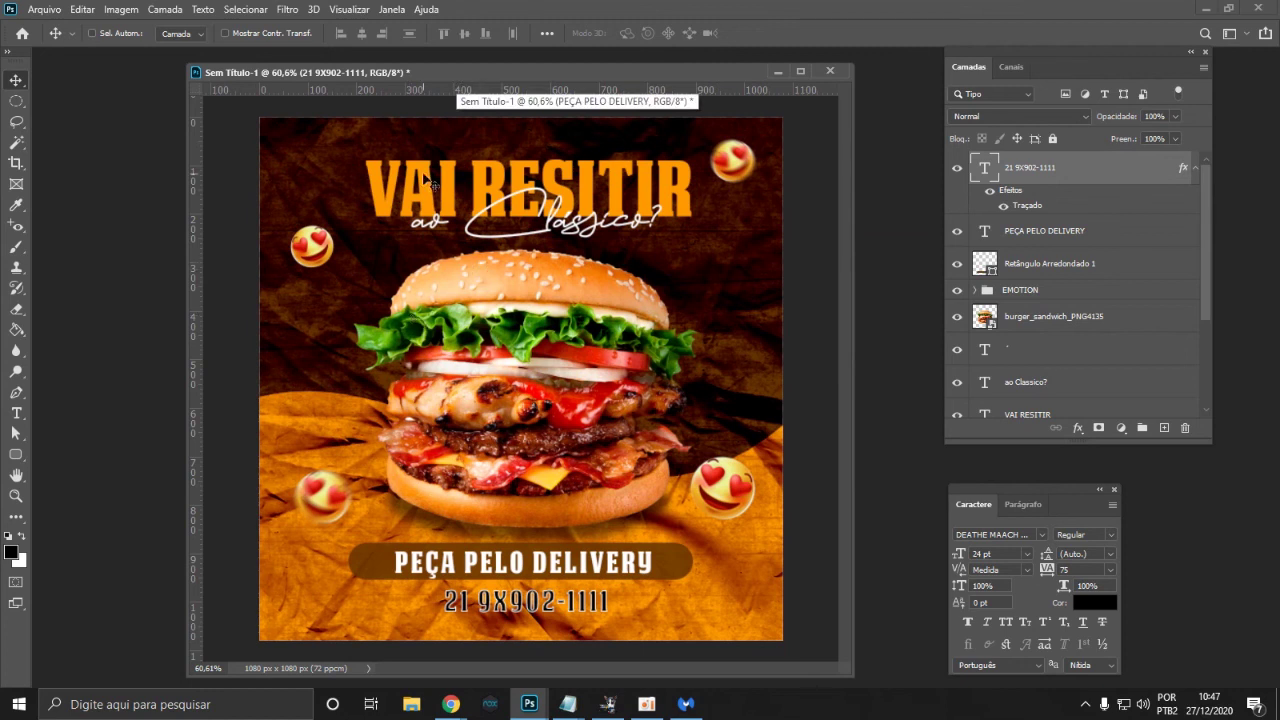
drag(472, 70, 446, 69)
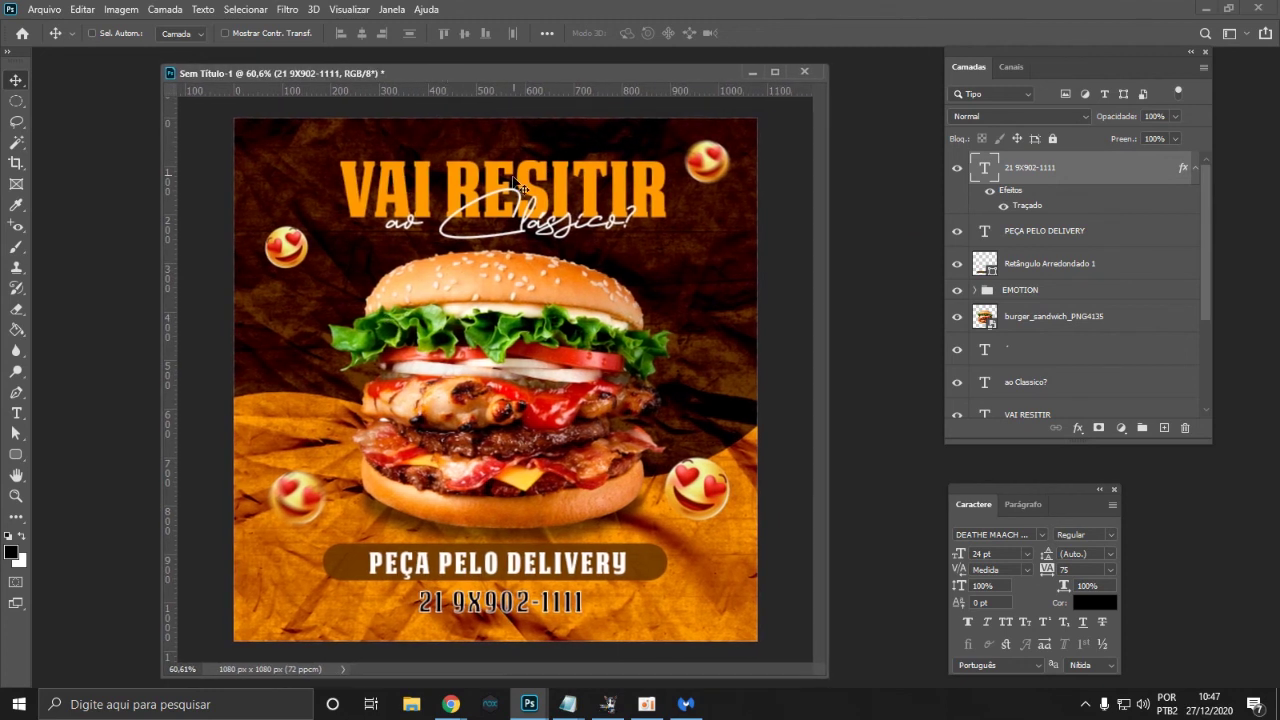
drag(481, 73, 501, 75)
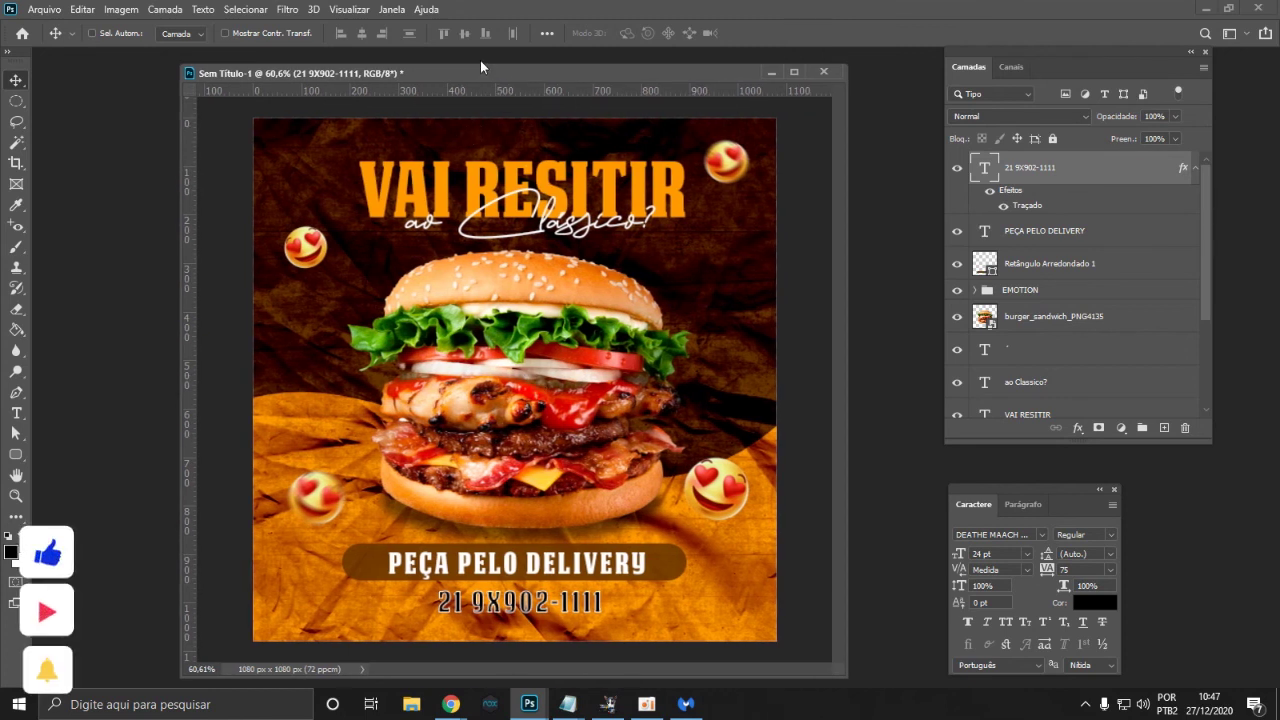
drag(480, 67, 515, 72)
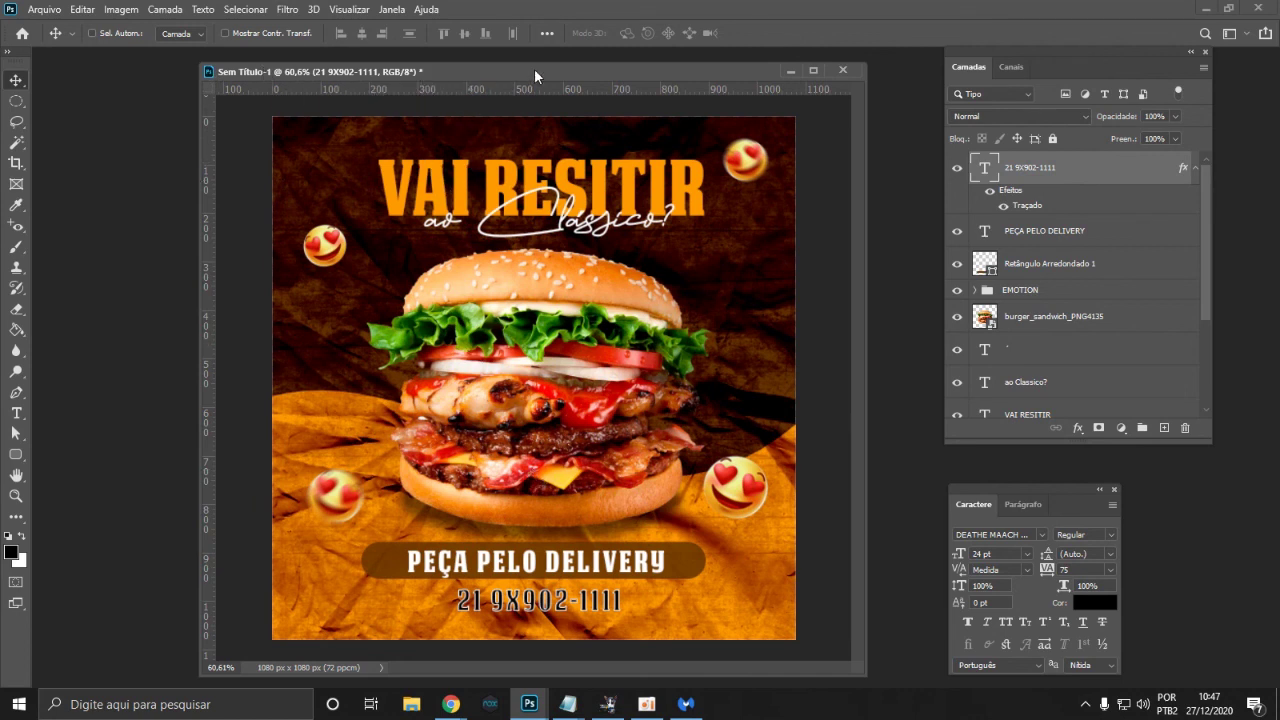
drag(534, 68, 491, 73)
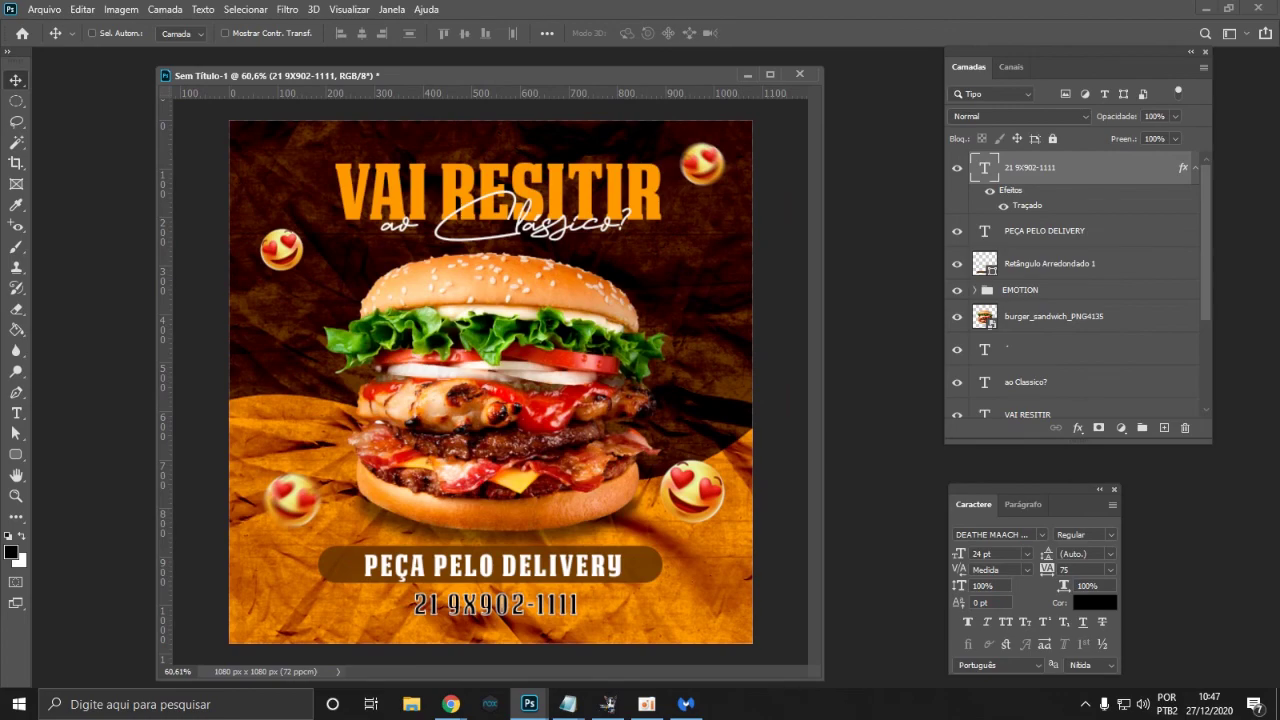